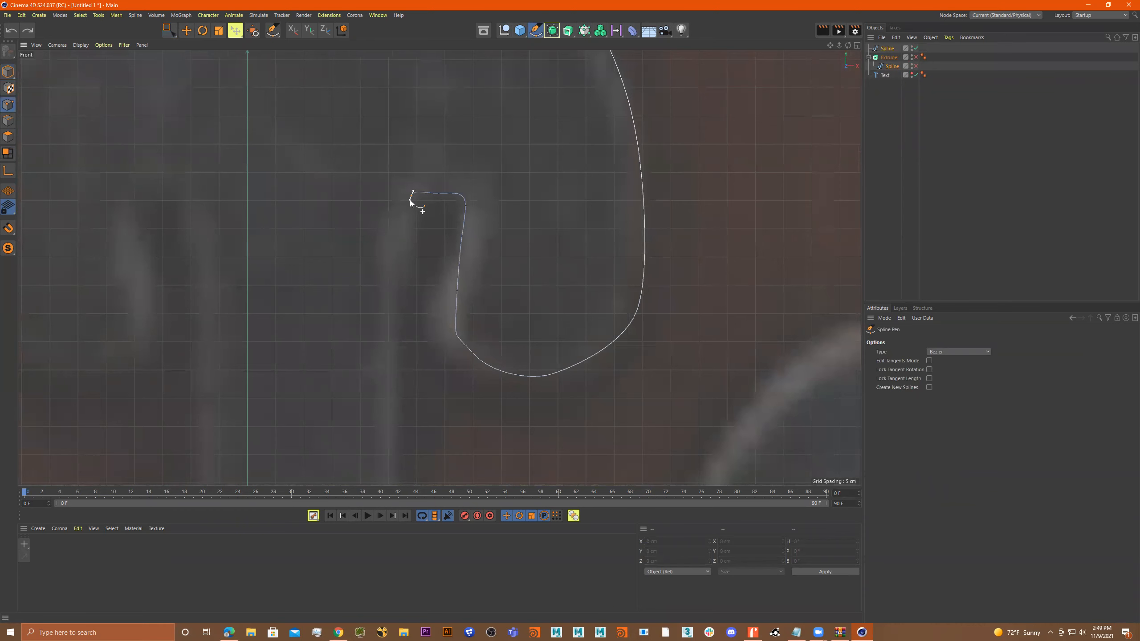
Trace the shaft's right edge, the top of the right arm and the upper hook's inner curve with the Spline Pen.
{"action": "scroll", "coordinate": [415, 265], "scroll_direction": "down", "scroll_amount": 3}
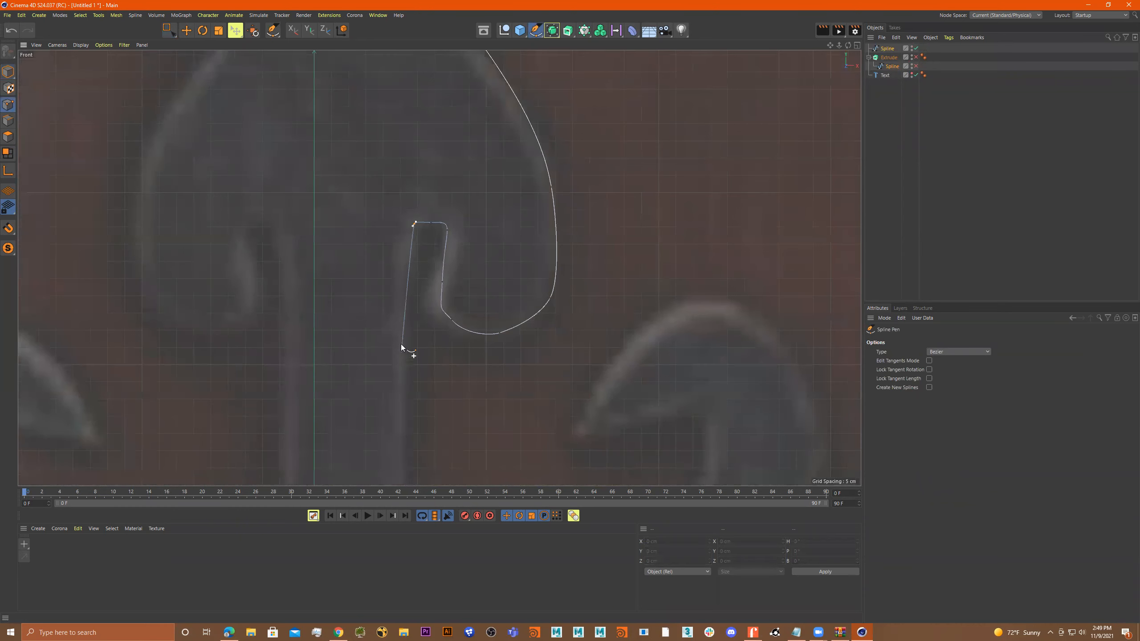
{"action": "left_click", "coordinate": [396, 393]}
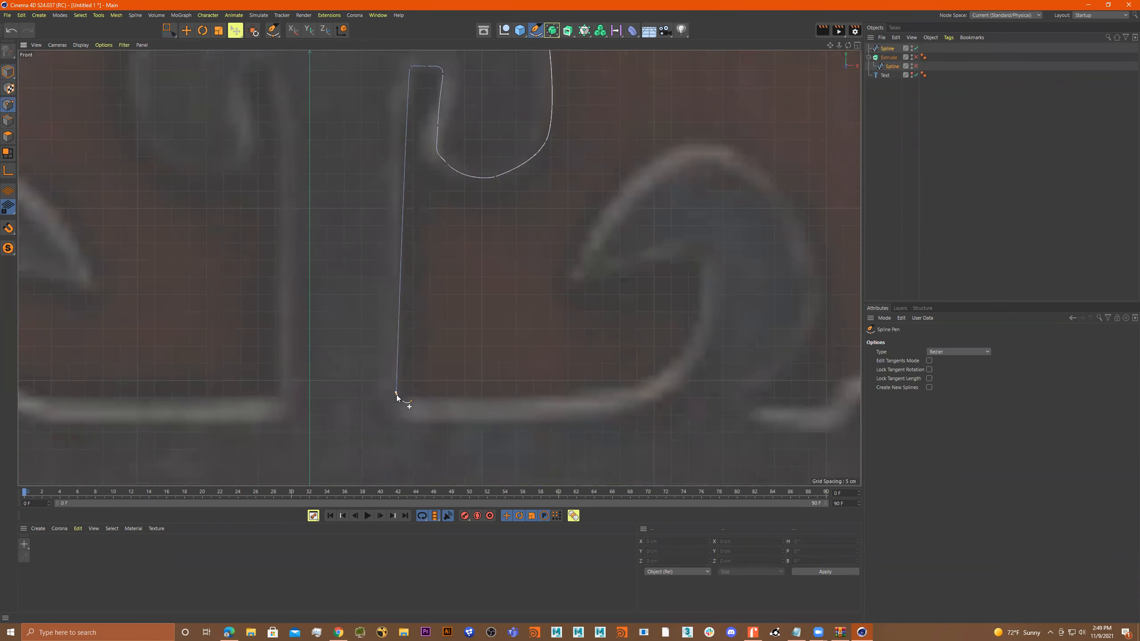
{"action": "left_click_drag", "start_coordinate": [605, 392], "coordinate": [629, 387]}
{"action": "left_click_drag", "start_coordinate": [678, 357], "coordinate": [685, 348]}
{"action": "left_click_drag", "start_coordinate": [701, 294], "coordinate": [702, 280]}
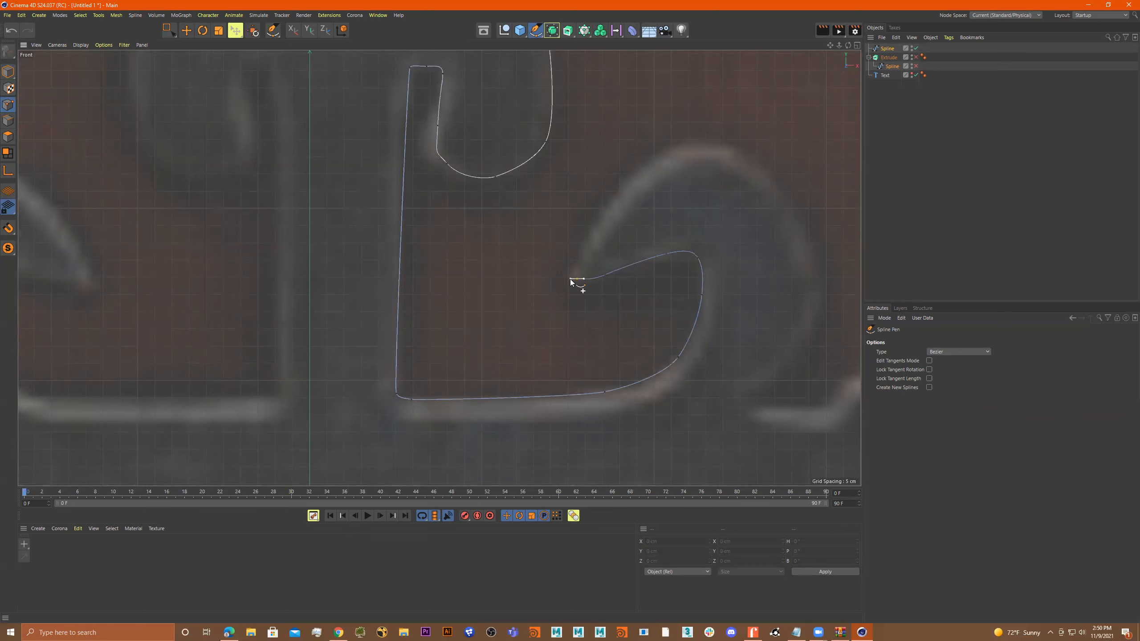
Trace the upper-right hook's pointed end and outer contour back to the horizontal arm.
{"action": "left_click_drag", "start_coordinate": [570, 257], "coordinate": [573, 254]}
{"action": "left_click_drag", "start_coordinate": [641, 176], "coordinate": [726, 150]}
{"action": "left_click_drag", "start_coordinate": [787, 211], "coordinate": [797, 237]}
{"action": "left_click_drag", "start_coordinate": [815, 297], "coordinate": [814, 319]}
{"action": "left_click_drag", "start_coordinate": [718, 400], "coordinate": [732, 410]}
Trace the notch after the upper hook and the curved upper edge of the arm's arrow-shaped end, redoing the misplaced points.
{"action": "left_click", "coordinate": [821, 413]}
{"action": "middle_click_drag", "start_coordinate": [829, 414], "coordinate": [686, 316], "text": "alt"}
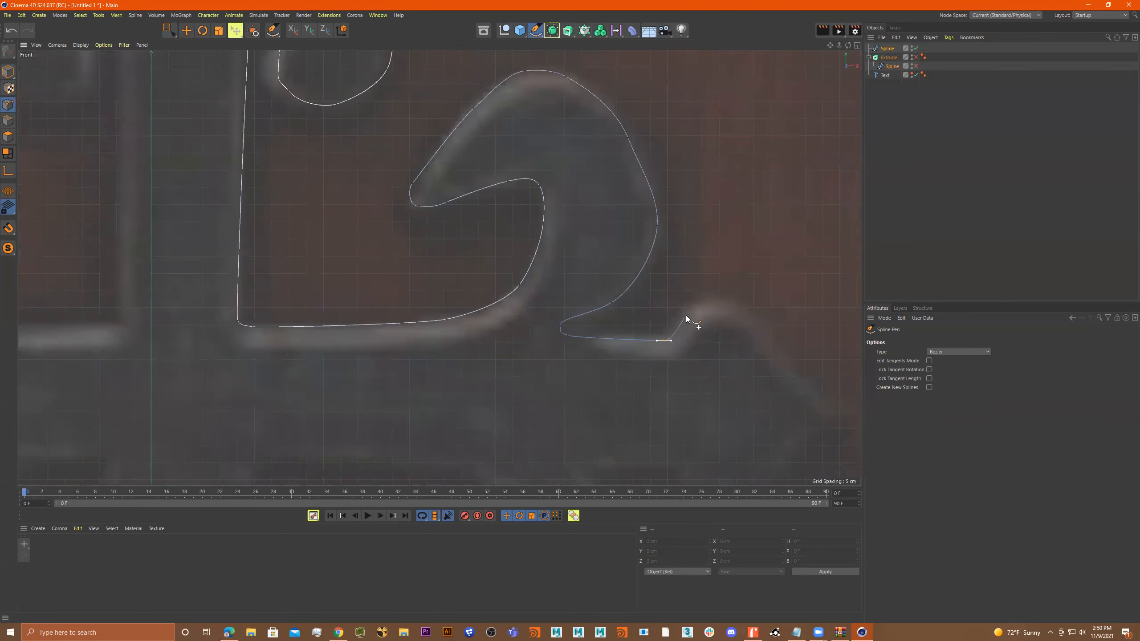
{"action": "left_click_drag", "start_coordinate": [772, 349], "coordinate": [781, 356]}
{"action": "middle_click_drag", "start_coordinate": [777, 354], "coordinate": [743, 282], "text": "alt"}
{"action": "key", "text": "ctrl+z"}
{"action": "key", "text": "ctrl+z"}
{"action": "key", "text": "ctrl+z"}
{"action": "left_click_drag", "start_coordinate": [673, 231], "coordinate": [696, 234]}
{"action": "left_click_drag", "start_coordinate": [735, 269], "coordinate": [740, 275]}
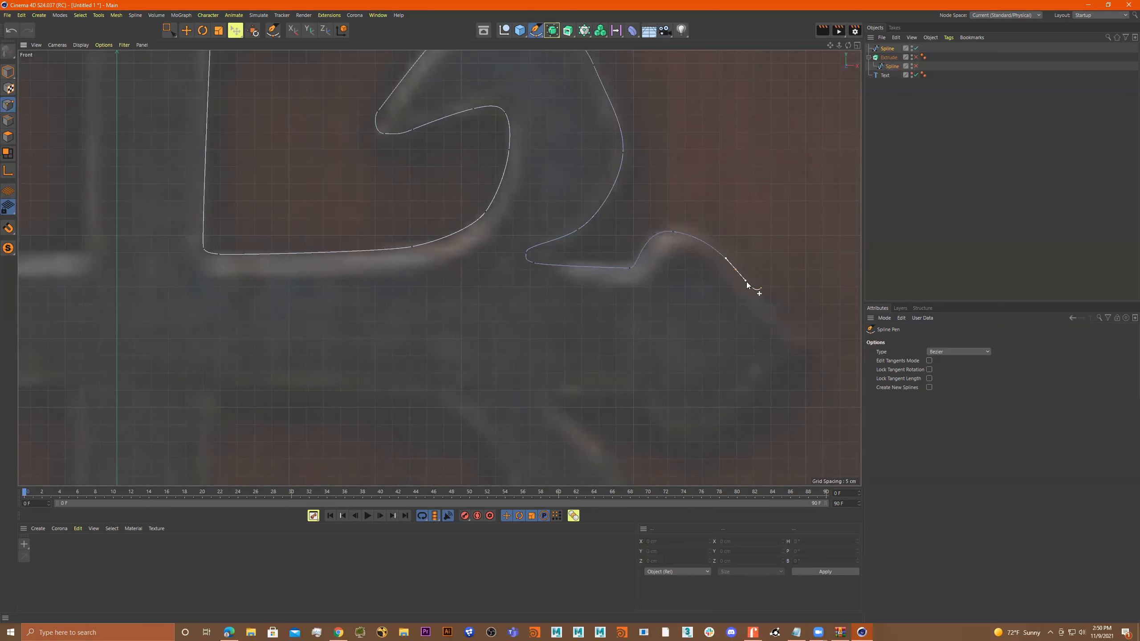
Place the outermost point of the right arm's arrow-shaped end as a sharp corner.
{"action": "left_click_drag", "start_coordinate": [791, 339], "coordinate": [801, 343]}
{"action": "scroll", "coordinate": [802, 348], "scroll_direction": "up", "scroll_amount": 5}
{"action": "scroll", "coordinate": [804, 355], "scroll_direction": "up", "scroll_amount": 2}
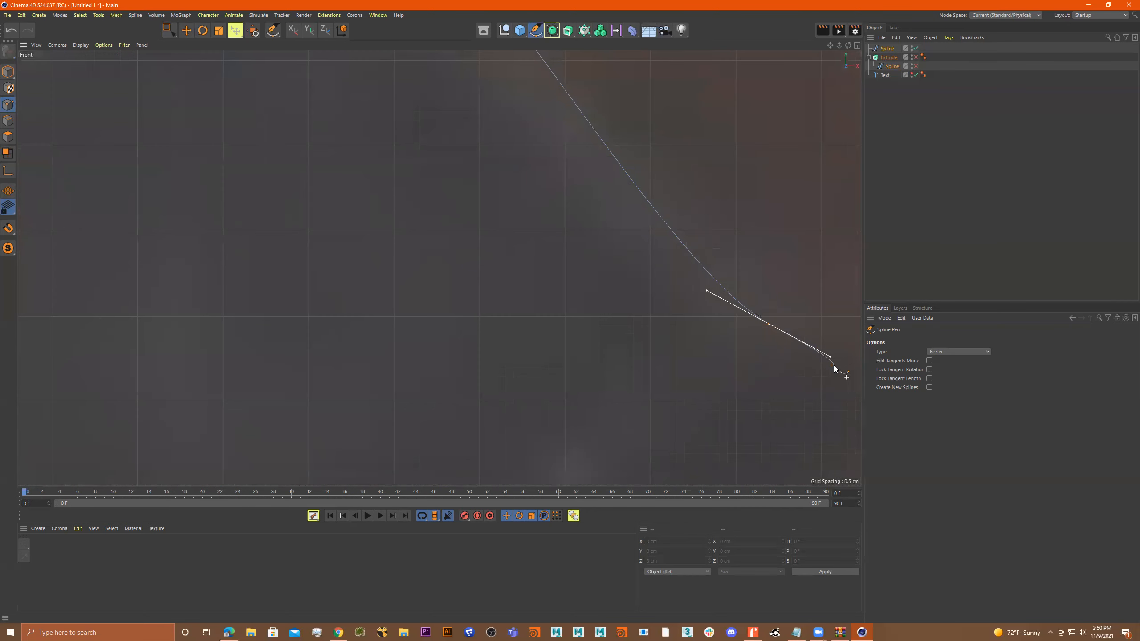
{"action": "scroll", "coordinate": [847, 377], "scroll_direction": "down", "scroll_amount": 6}
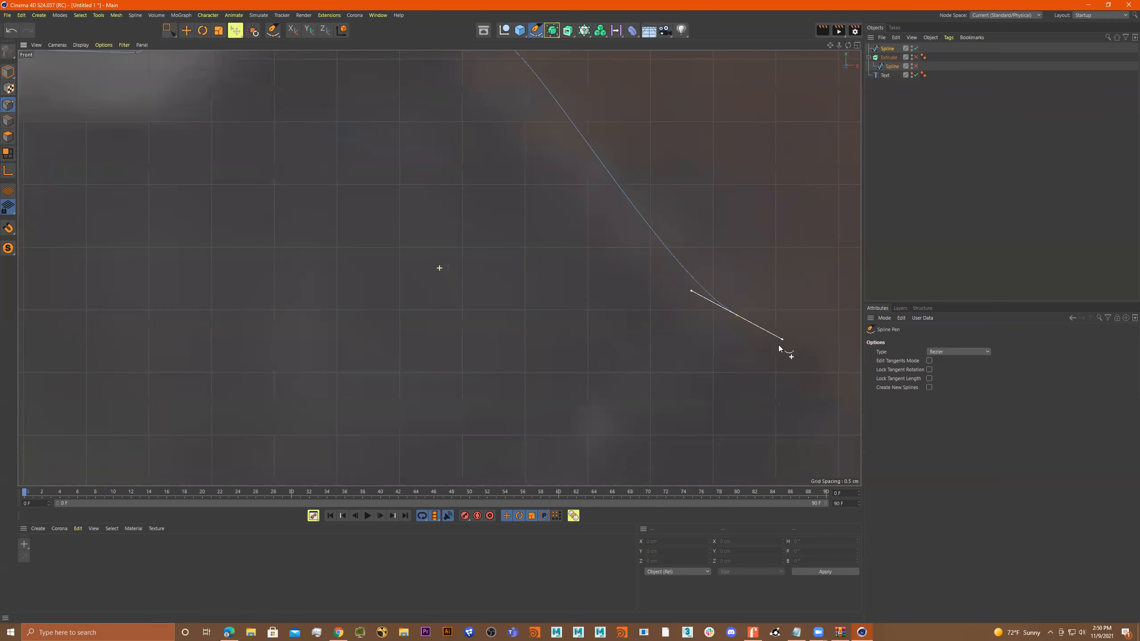
{"action": "scroll", "coordinate": [727, 389], "scroll_direction": "down", "scroll_amount": 3}
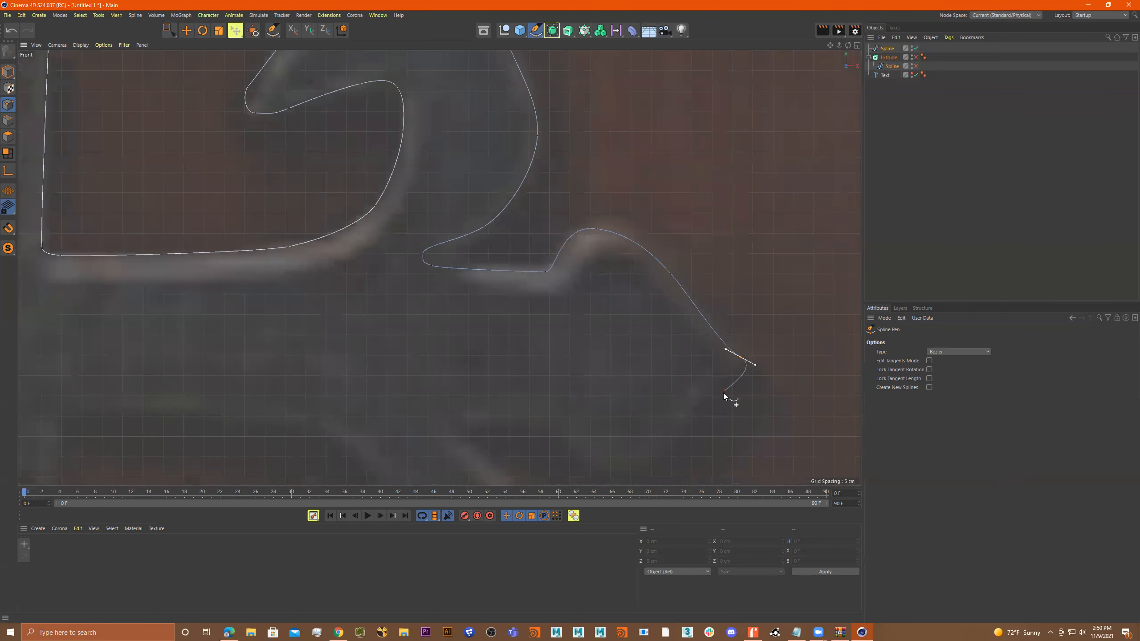
{"action": "scroll", "coordinate": [739, 371], "scroll_direction": "up", "scroll_amount": 2}
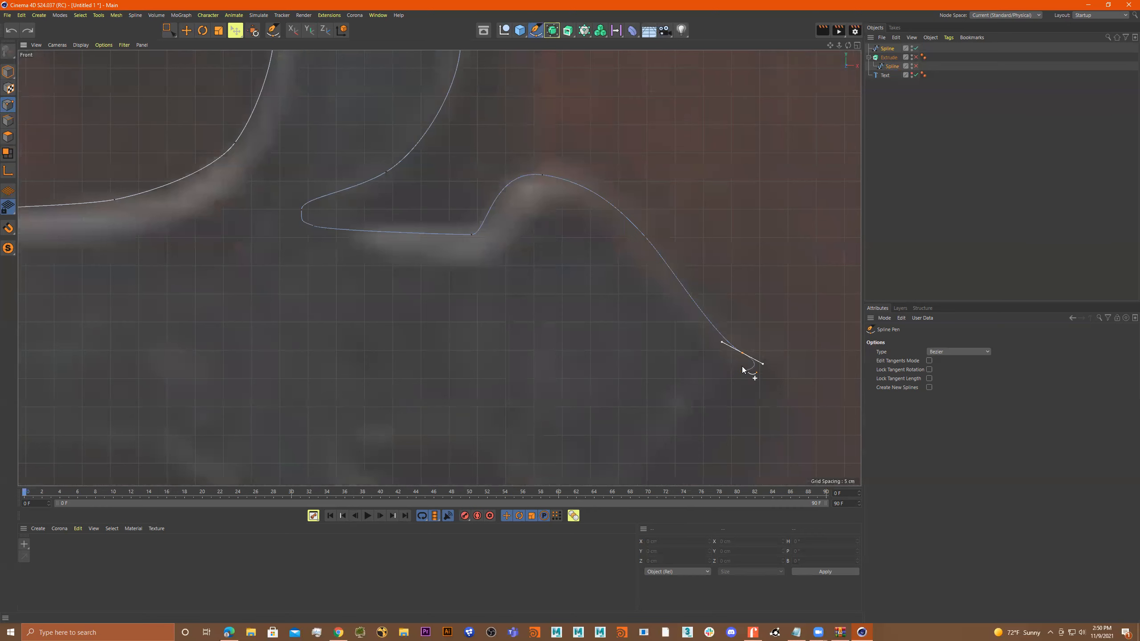
{"action": "left_click", "coordinate": [725, 339]}
{"action": "key", "text": "ctrl+z"}
{"action": "left_click", "coordinate": [726, 341]}
{"action": "left_click_drag", "start_coordinate": [736, 354], "coordinate": [735, 366]}
{"action": "scroll", "coordinate": [725, 374], "scroll_direction": "down", "scroll_amount": 4}
Trace the lower edge of the arrow-shaped end back to the notch above the lower hook.
{"action": "left_click_drag", "start_coordinate": [701, 352], "coordinate": [698, 357]}
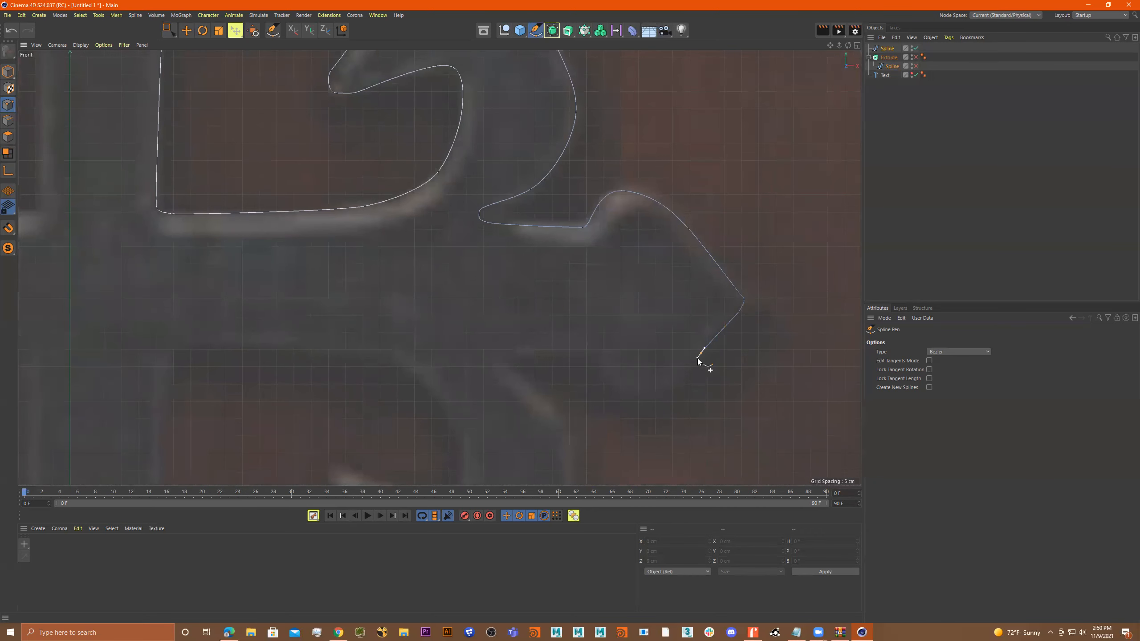
{"action": "left_click_drag", "start_coordinate": [620, 377], "coordinate": [605, 362]}
{"action": "left_click_drag", "start_coordinate": [509, 352], "coordinate": [501, 356]}
{"action": "middle_click_drag", "start_coordinate": [559, 355], "coordinate": [579, 338], "text": "alt"}
Trace the outer contour of the lower-right hook around its bottom.
{"action": "left_click_drag", "start_coordinate": [581, 346], "coordinate": [590, 357]}
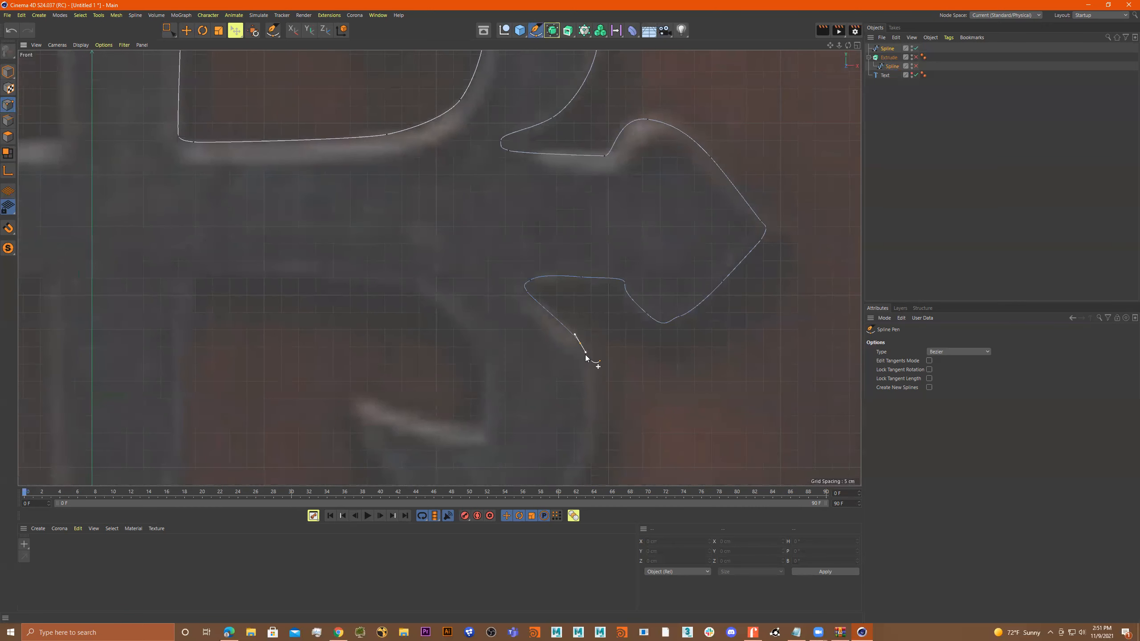
{"action": "middle_click_drag", "start_coordinate": [606, 412], "coordinate": [656, 326], "text": "alt"}
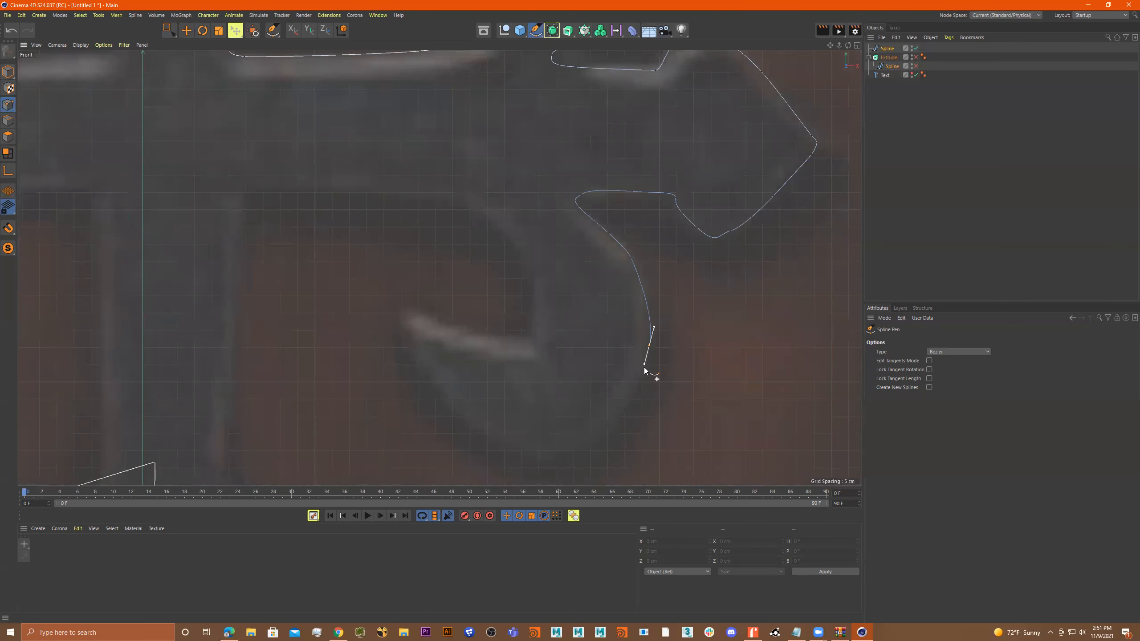
{"action": "left_click_drag", "start_coordinate": [610, 424], "coordinate": [599, 435]}
{"action": "left_click_drag", "start_coordinate": [544, 463], "coordinate": [516, 455]}
{"action": "left_click", "coordinate": [462, 419]}
Trace the lower-right hook's pointed end and inner curve, and the underside of the arm back to the shaft.
{"action": "left_click", "coordinate": [412, 353]}
{"action": "left_click_drag", "start_coordinate": [460, 331], "coordinate": [533, 338]}
{"action": "left_click_drag", "start_coordinate": [312, 181], "coordinate": [258, 184]}
Trace the shaft's right edge below the arm down to the flared shoulder of the blade.
{"action": "scroll", "coordinate": [250, 235], "scroll_direction": "down", "scroll_amount": 5}
{"action": "middle_click_drag", "start_coordinate": [265, 211], "coordinate": [350, 105], "text": "alt"}
{"action": "left_click_drag", "start_coordinate": [368, 131], "coordinate": [369, 147]}
{"action": "left_click_drag", "start_coordinate": [368, 202], "coordinate": [371, 210]}
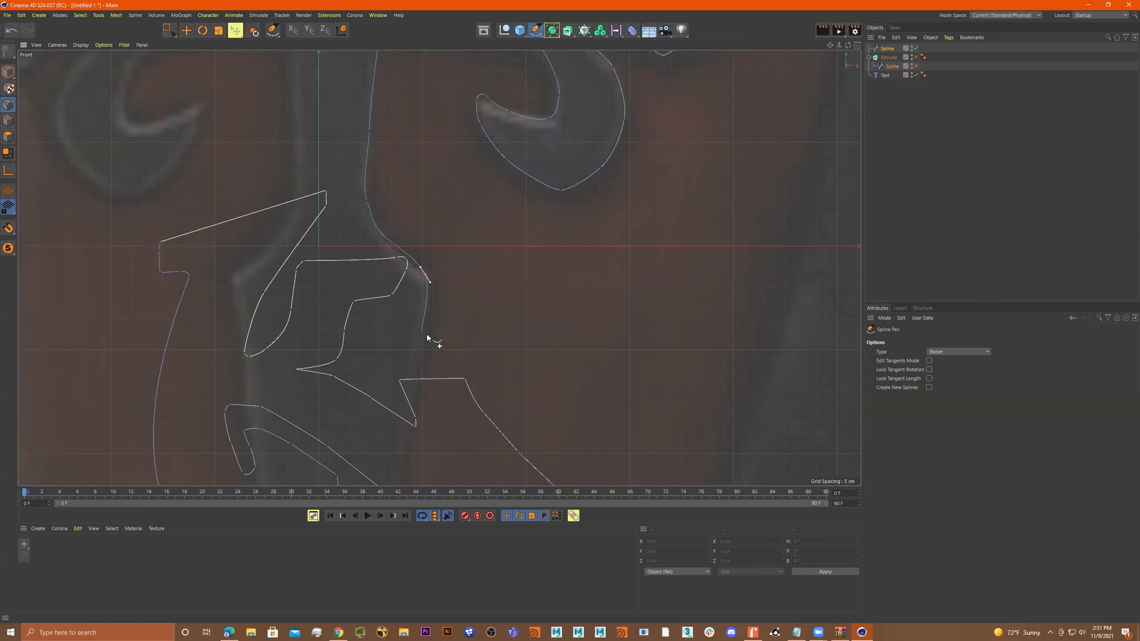
{"action": "middle_click_drag", "start_coordinate": [427, 335], "coordinate": [460, 188], "text": "alt"}
Trace the blade's right edge from the shoulder down to the bottom point of the cross.
{"action": "left_click_drag", "start_coordinate": [447, 239], "coordinate": [446, 246]}
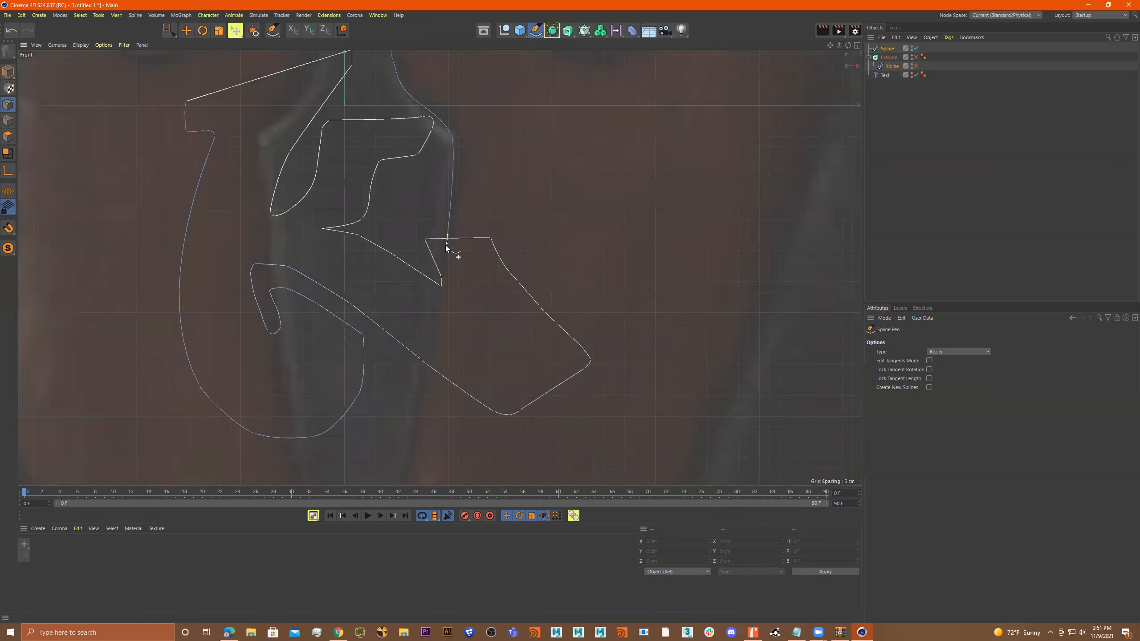
{"action": "middle_click_drag", "start_coordinate": [442, 306], "coordinate": [471, 189], "text": "alt"}
{"action": "left_click_drag", "start_coordinate": [444, 308], "coordinate": [441, 316]}
{"action": "middle_click_drag", "start_coordinate": [453, 310], "coordinate": [486, 144], "text": "alt"}
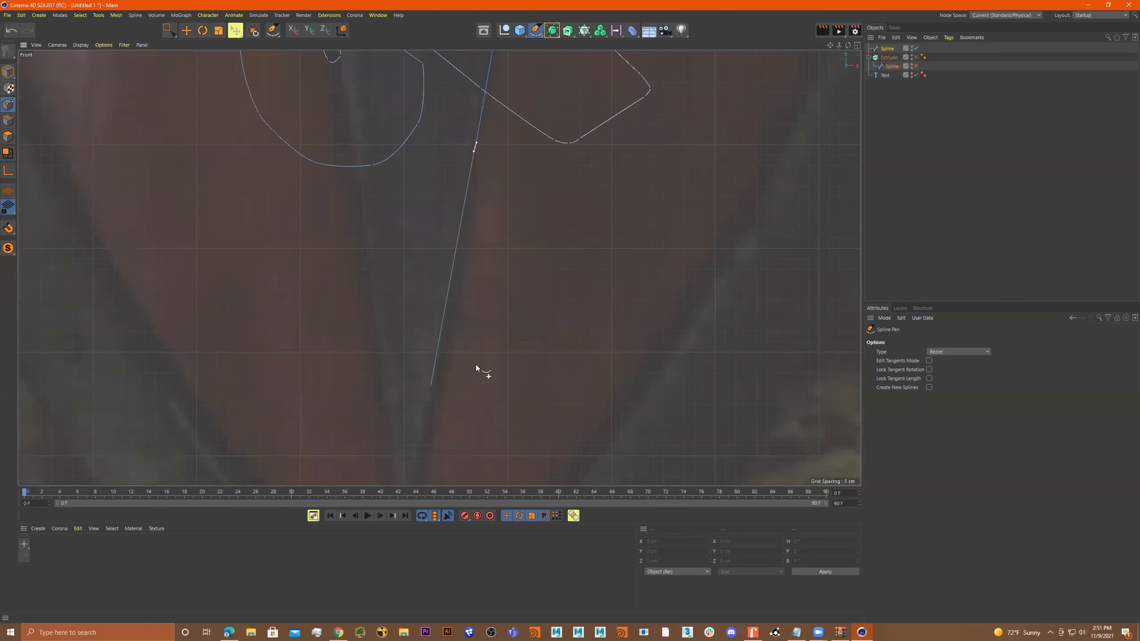
{"action": "middle_click_drag", "start_coordinate": [475, 365], "coordinate": [517, 185], "text": "alt"}
{"action": "left_click", "coordinate": [456, 349]}
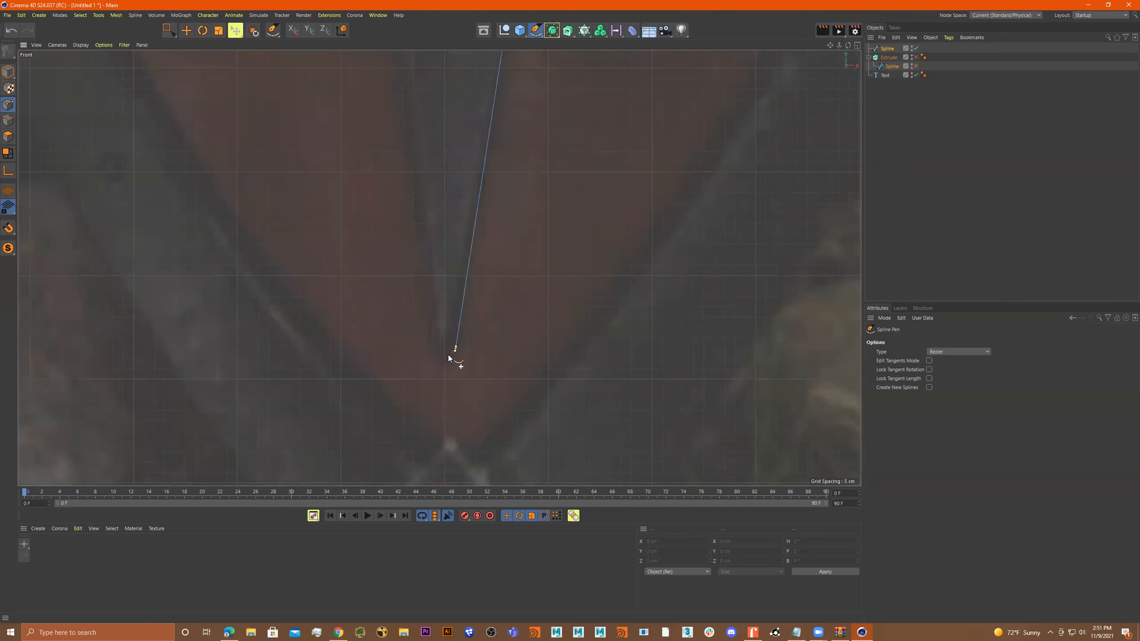
Close the half-cross spline at its starting point on the cross's top tip.
{"action": "scroll", "coordinate": [437, 334], "scroll_direction": "down", "scroll_amount": 6}
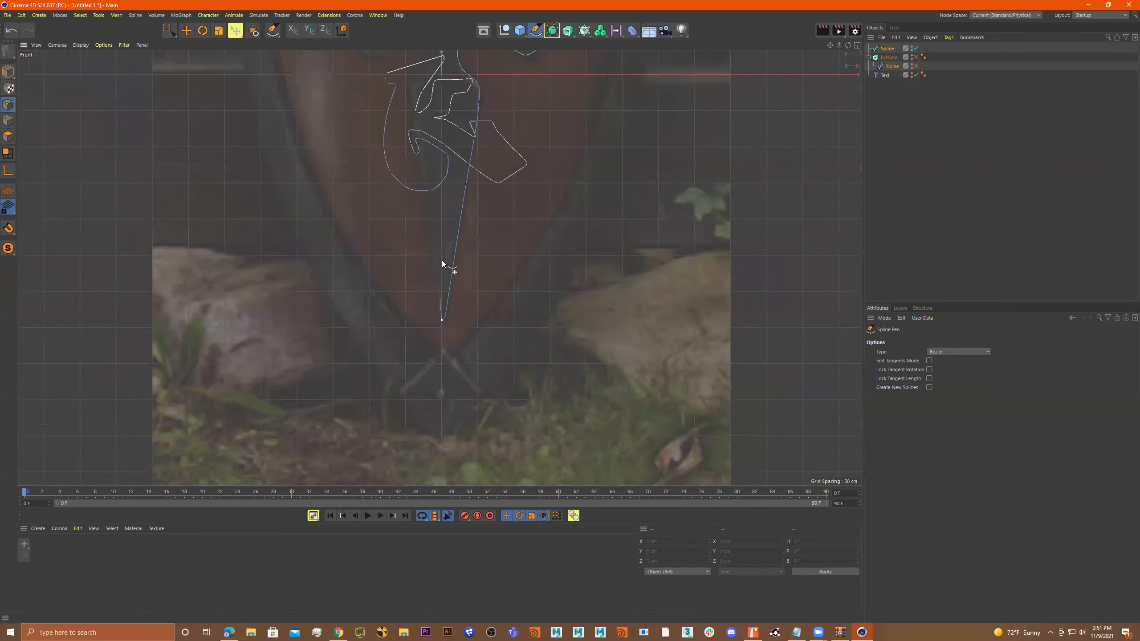
{"action": "scroll", "coordinate": [482, 126], "scroll_direction": "up", "scroll_amount": 6}
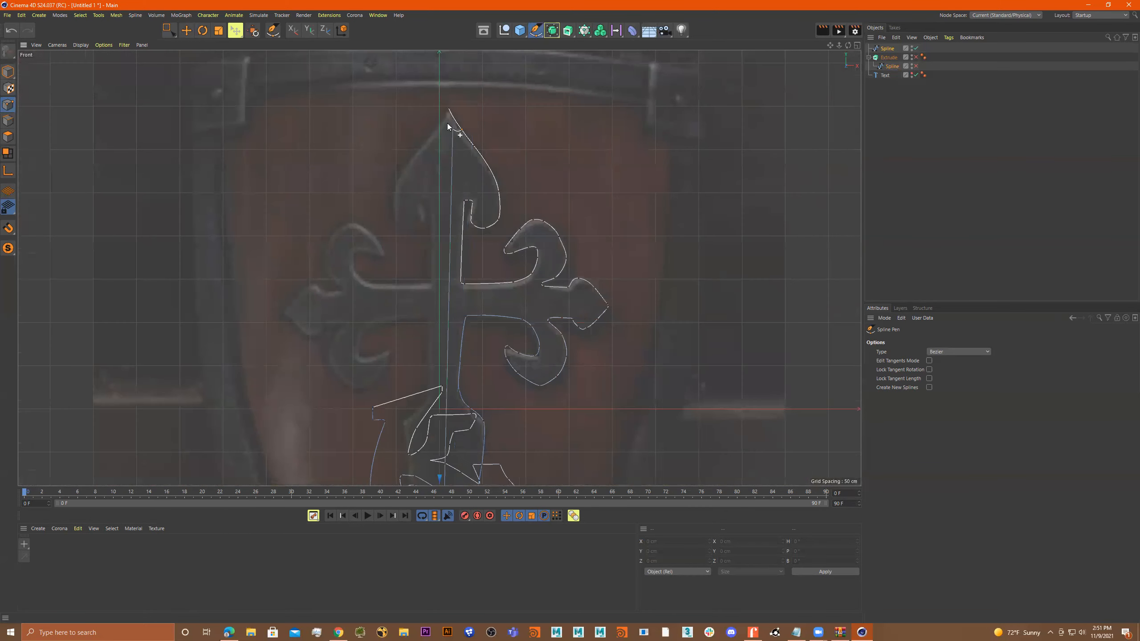
{"action": "left_click", "coordinate": [446, 88]}
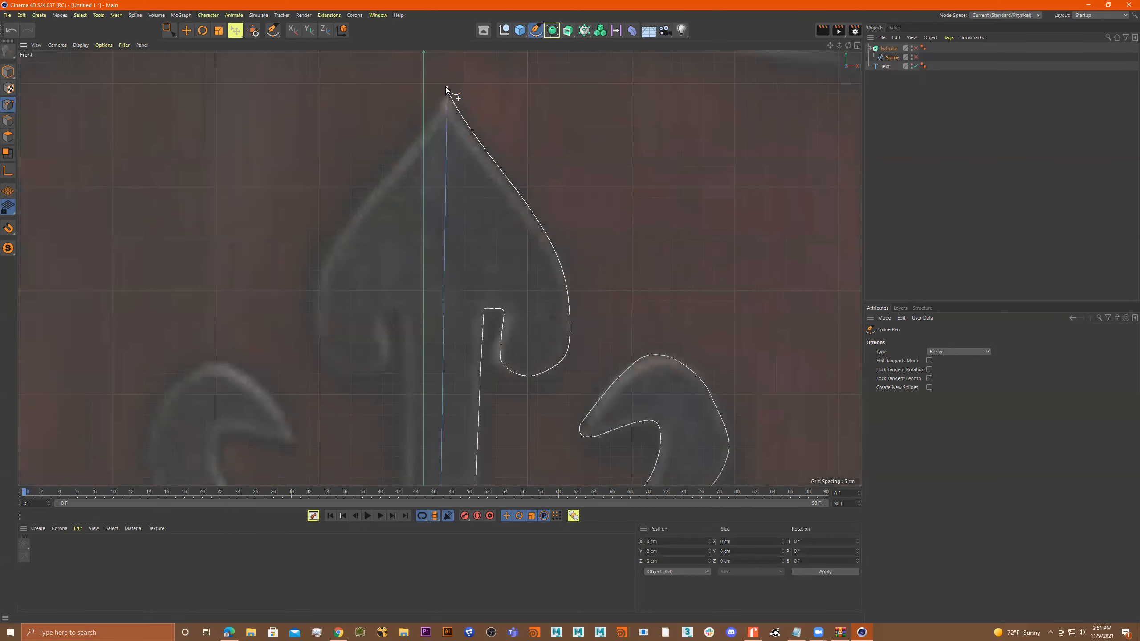
Compare the traced half-cross with the reference image, toggling the spline's visibility.
{"action": "scroll", "coordinate": [535, 156], "scroll_direction": "down", "scroll_amount": 3}
{"action": "scroll", "coordinate": [555, 209], "scroll_direction": "down", "scroll_amount": 3}
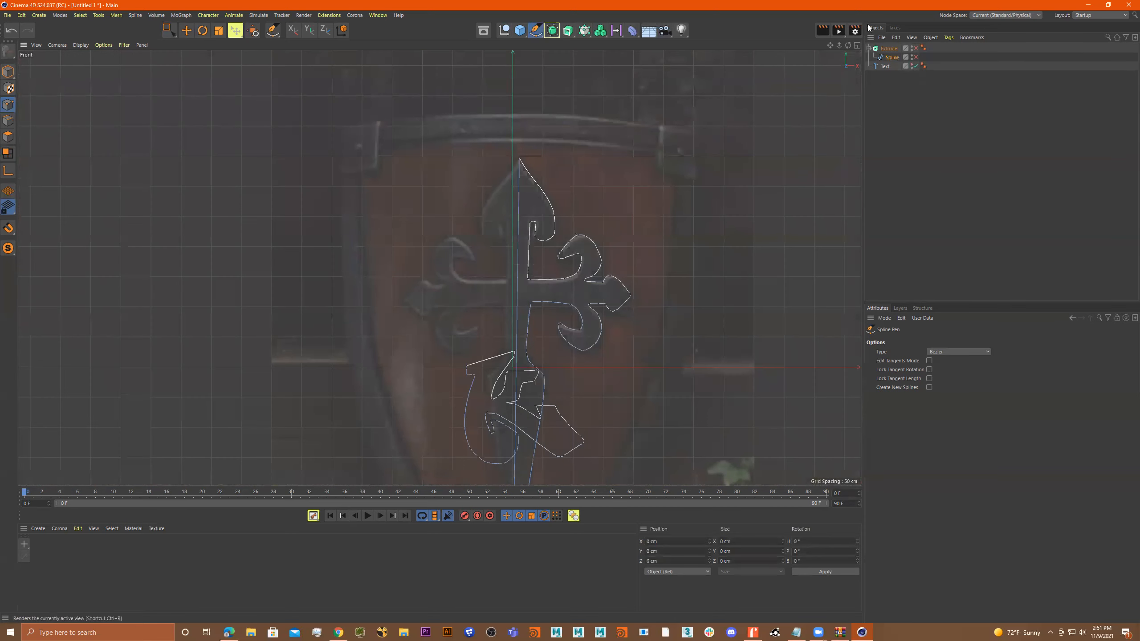
{"action": "left_click", "coordinate": [916, 57]}
{"action": "scroll", "coordinate": [550, 286], "scroll_direction": "up", "scroll_amount": 3}
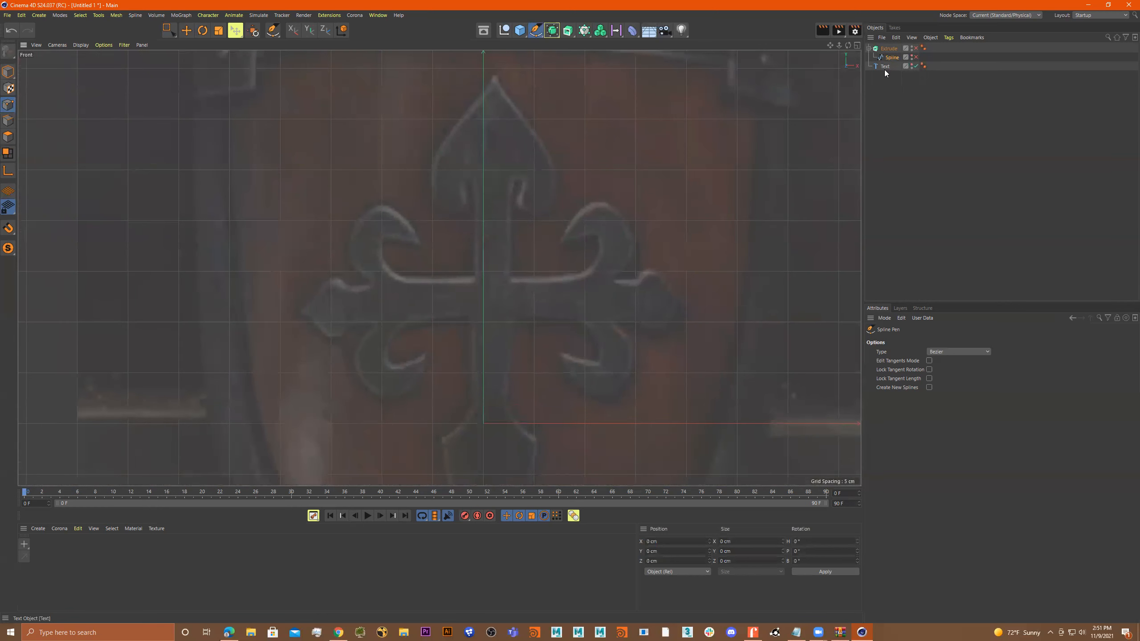
{"action": "scroll", "coordinate": [497, 213], "scroll_direction": "down", "scroll_amount": 3}
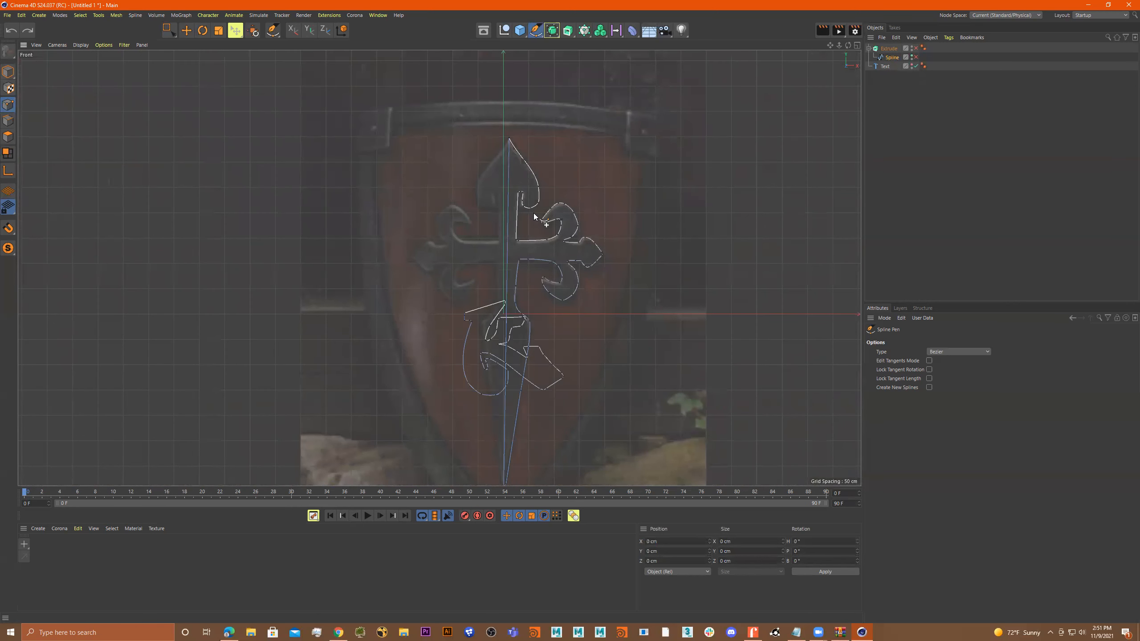
{"action": "scroll", "coordinate": [537, 341], "scroll_direction": "up", "scroll_amount": 2}
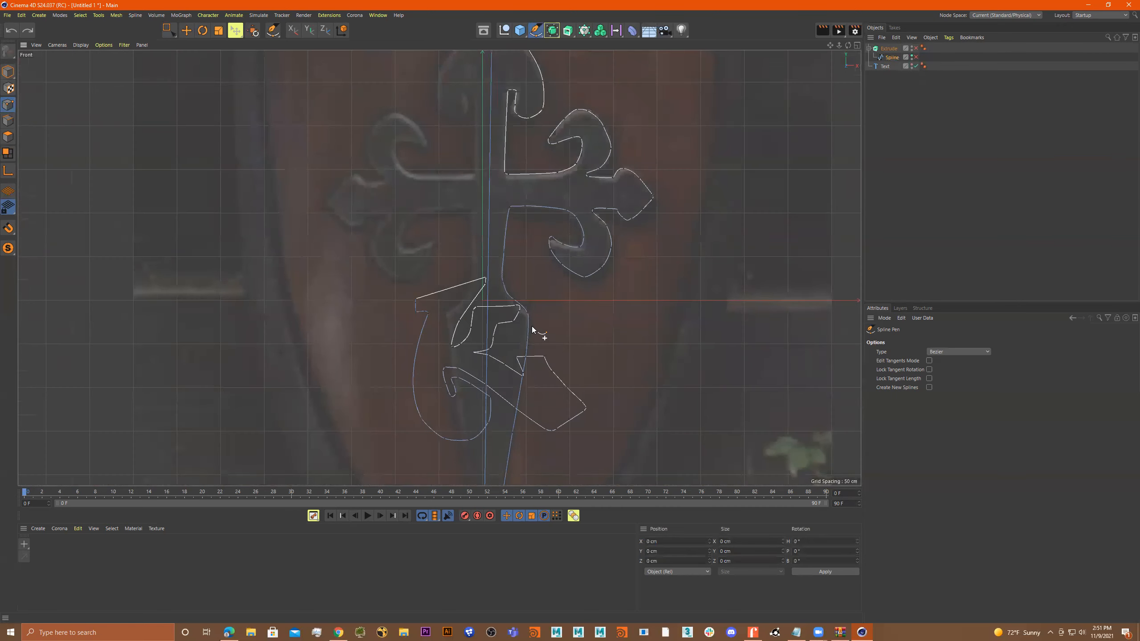
Switch to Model mode and enable the spline under the Extrude object.
{"action": "middle_click", "coordinate": [558, 311]}
{"action": "middle_click", "coordinate": [584, 333]}
{"action": "left_click", "coordinate": [8, 72]}
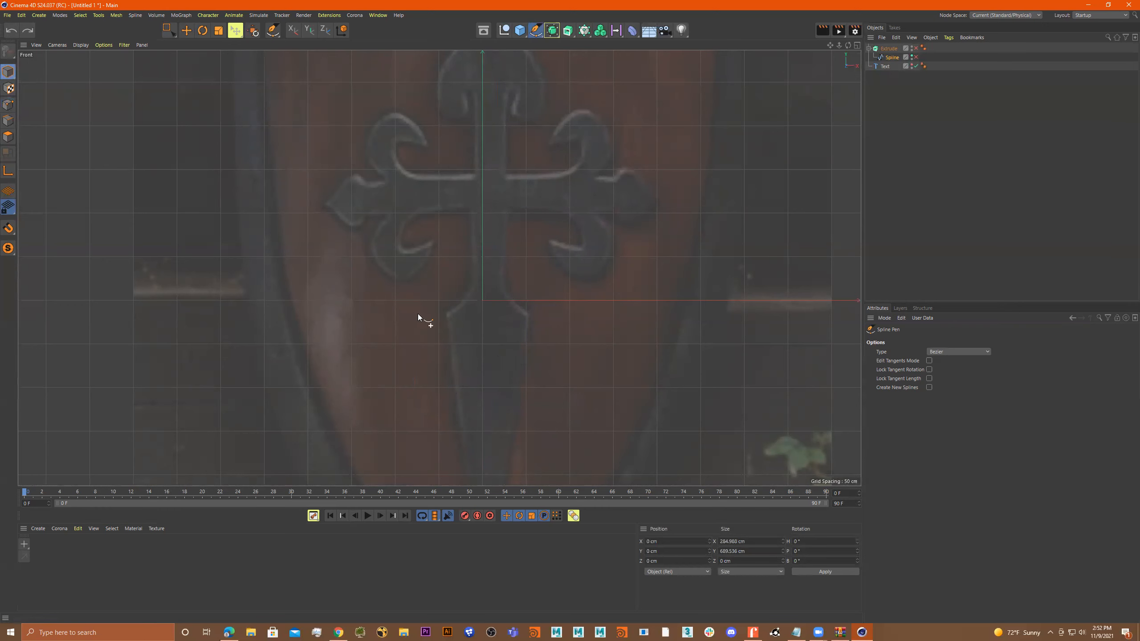
{"action": "left_click", "coordinate": [915, 57]}
{"action": "scroll", "coordinate": [611, 199], "scroll_direction": "down", "scroll_amount": 5}
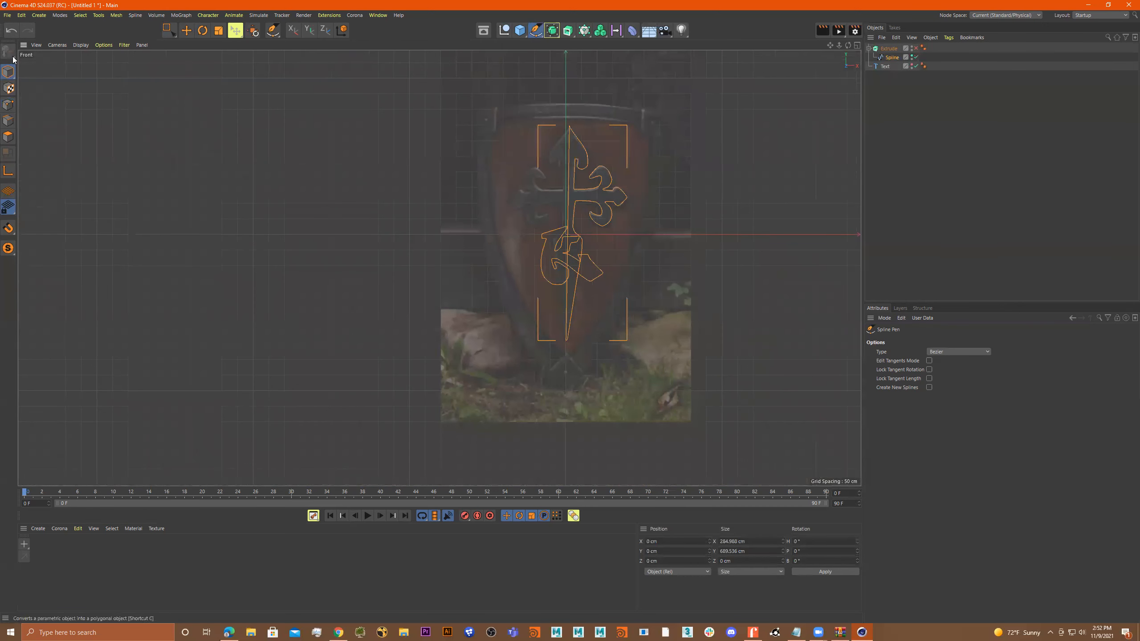
Try Live Selection on the combined spline in Edge and Model modes.
{"action": "left_click", "coordinate": [172, 33]}
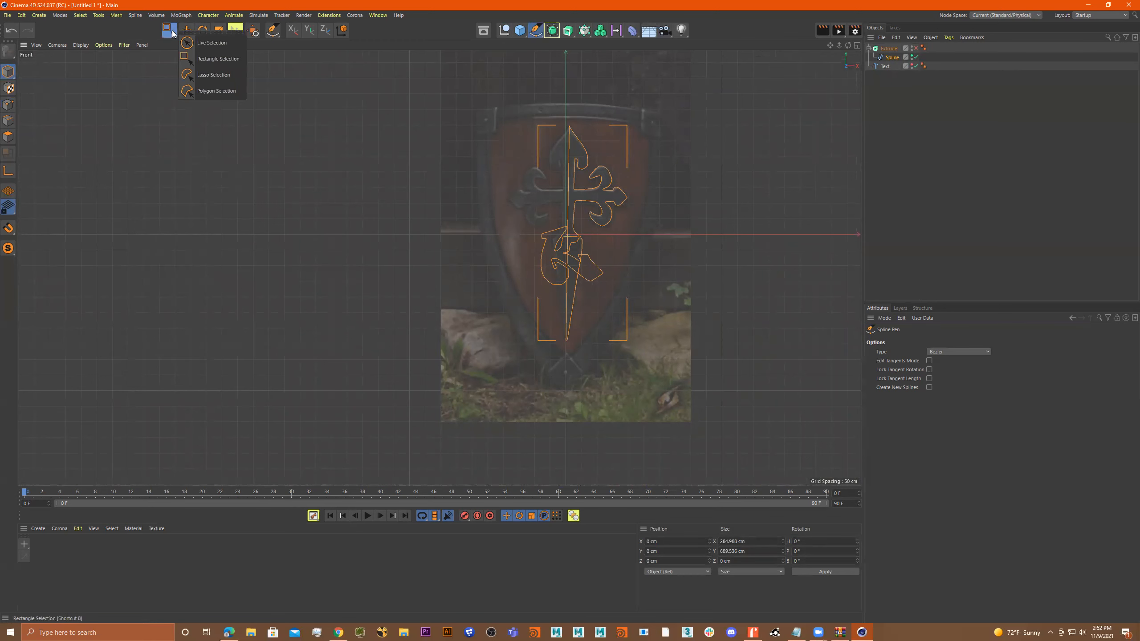
{"action": "left_click", "coordinate": [197, 41]}
{"action": "scroll", "coordinate": [530, 247], "scroll_direction": "up", "scroll_amount": 3}
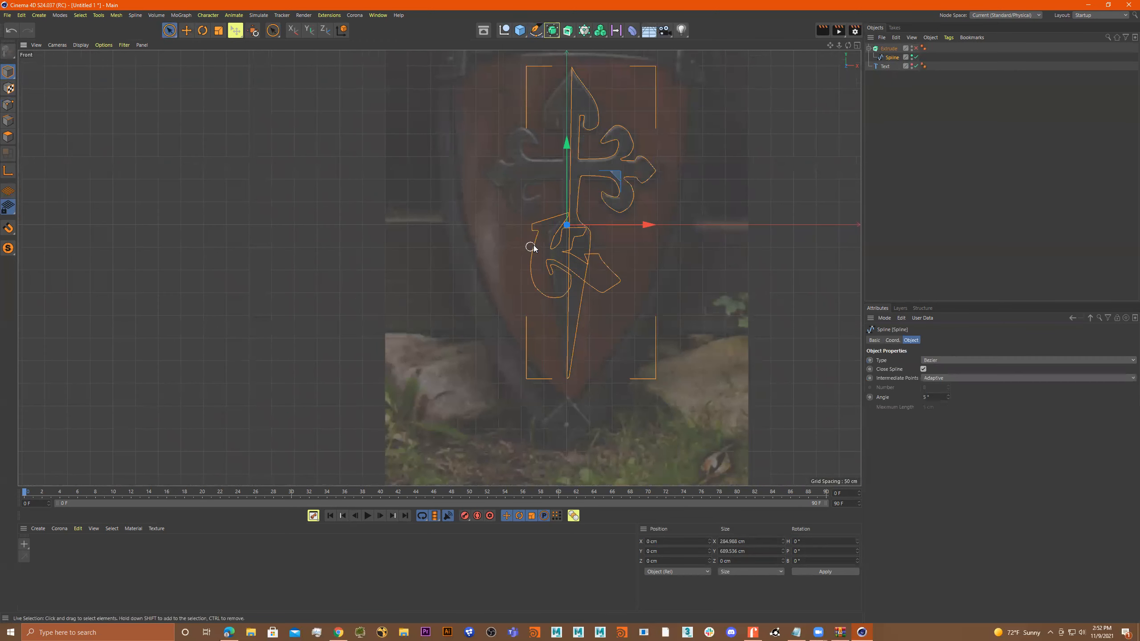
{"action": "left_click", "coordinate": [9, 121]}
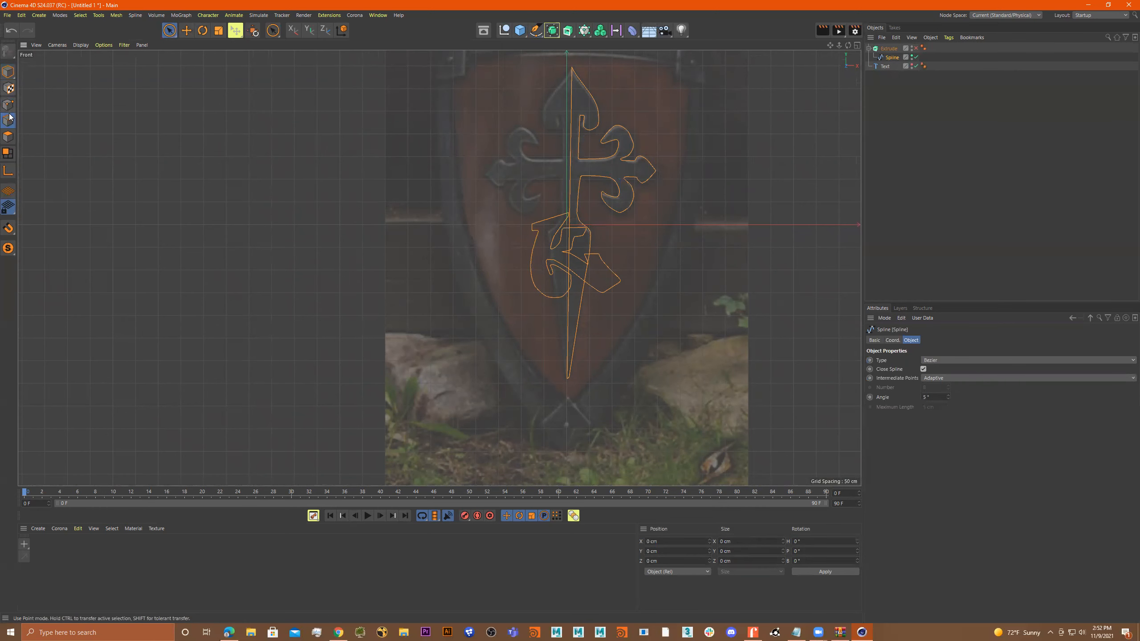
{"action": "left_click", "coordinate": [8, 71]}
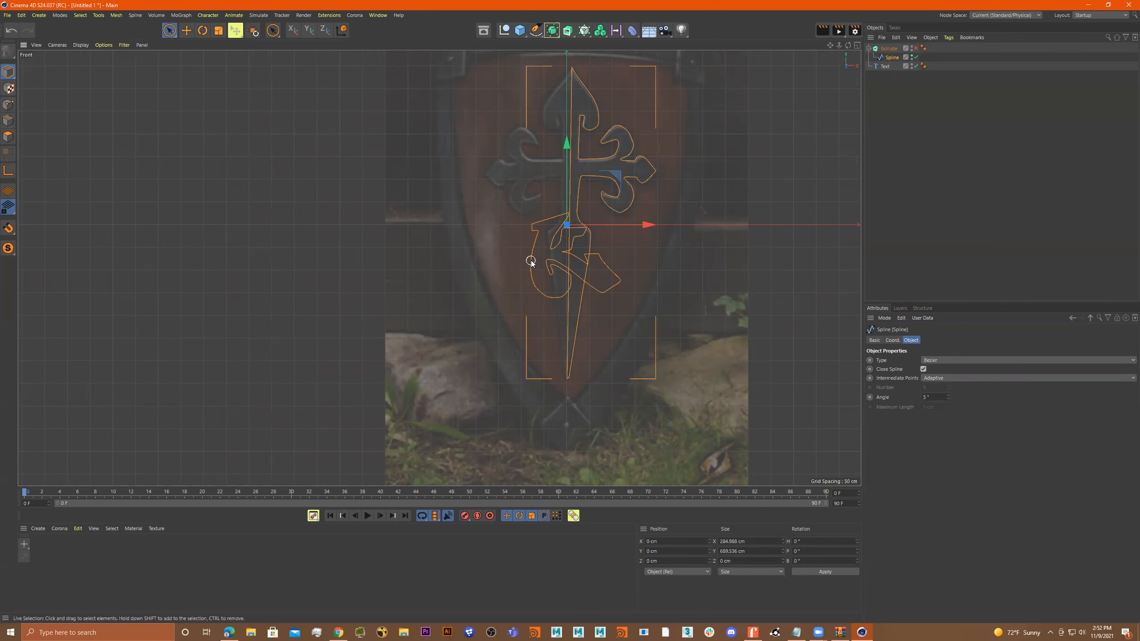
{"action": "scroll", "coordinate": [542, 229], "scroll_direction": "up", "scroll_amount": 5}
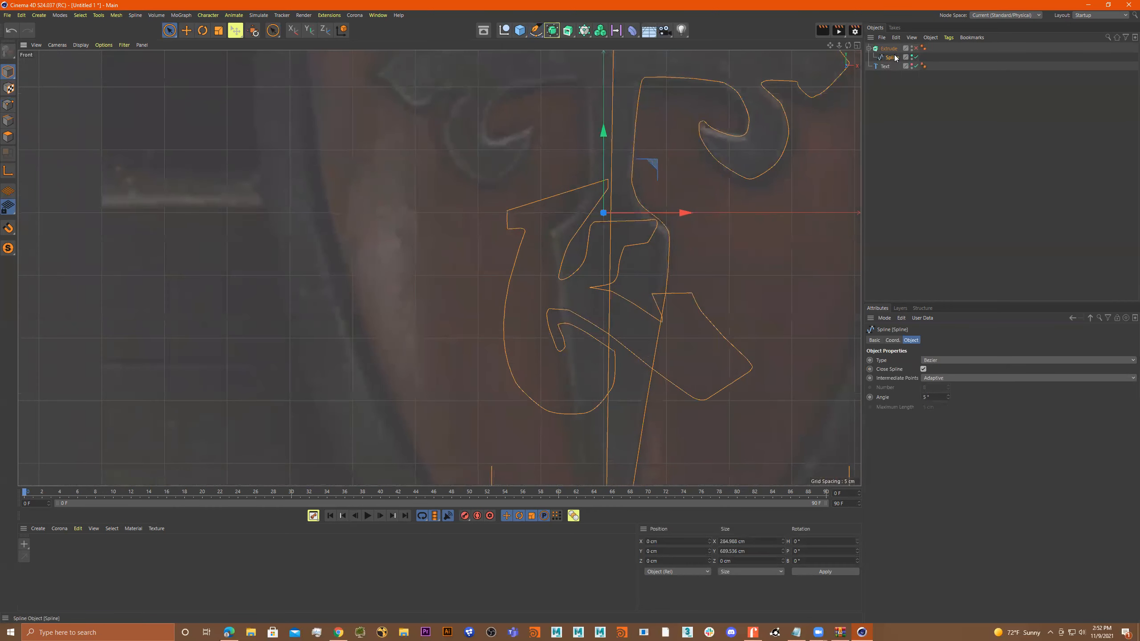
{"action": "scroll", "coordinate": [538, 255], "scroll_direction": "down", "scroll_amount": 5}
{"action": "middle_click_drag", "start_coordinate": [552, 252], "coordinate": [450, 243], "text": "alt"}
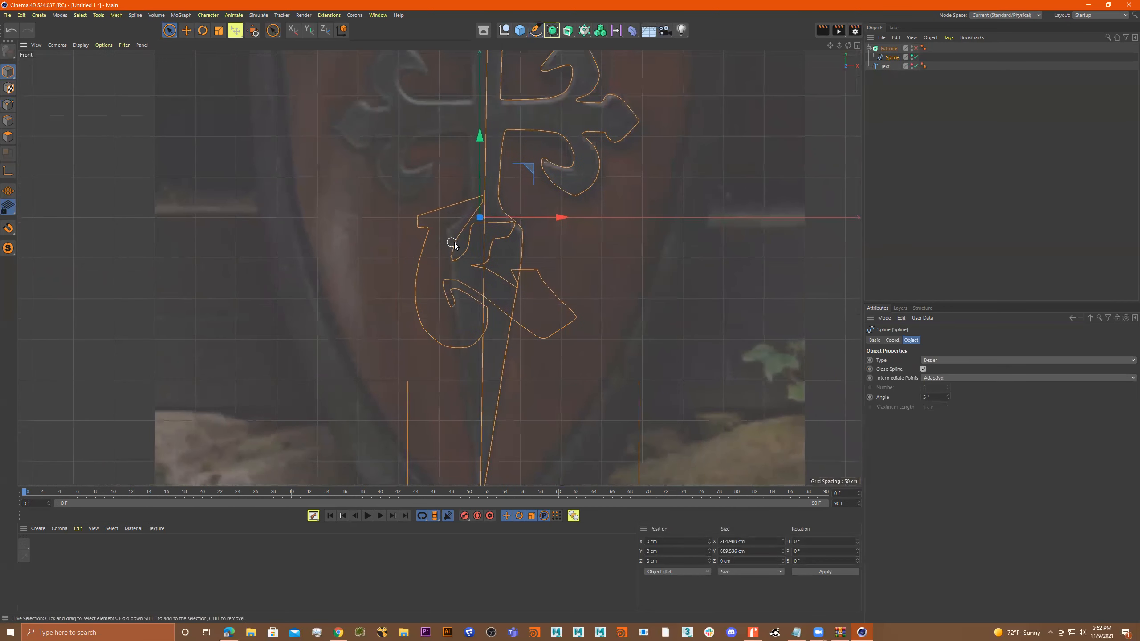
Select the points of the old letter-shaped outline overlapping the shaft, using Rectangle Selection in Point mode.
{"action": "left_click", "coordinate": [7, 105]}
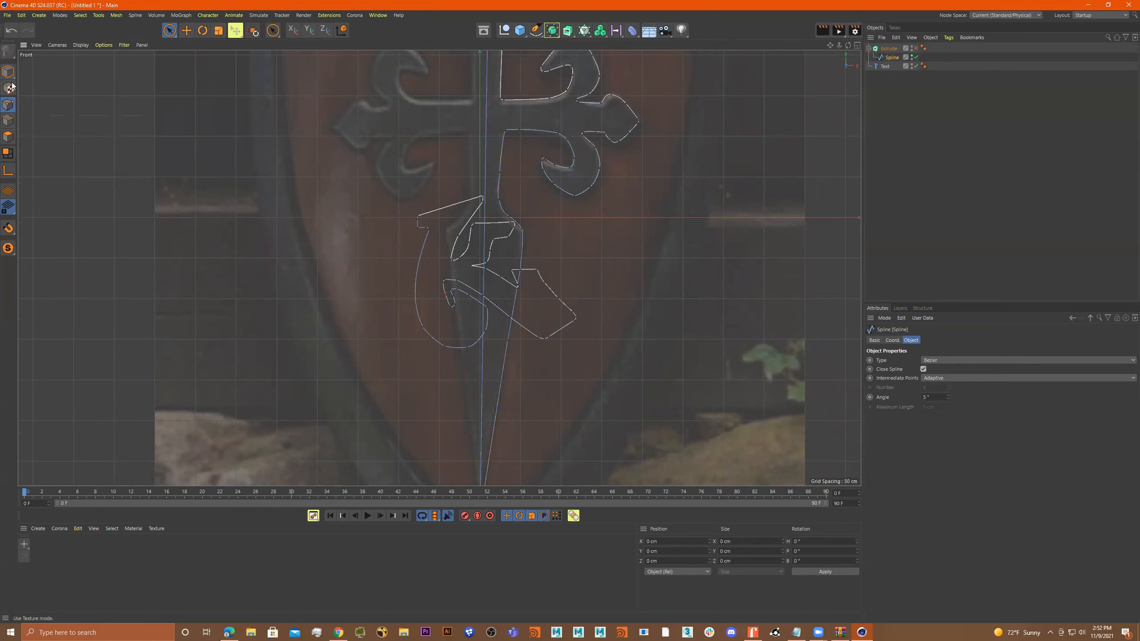
{"action": "left_click_drag", "start_coordinate": [168, 30], "coordinate": [187, 48]}
{"action": "left_click_drag", "start_coordinate": [415, 189], "coordinate": [606, 411]}
{"action": "left_click_drag", "start_coordinate": [597, 193], "coordinate": [556, 210], "text": "ctrl"}
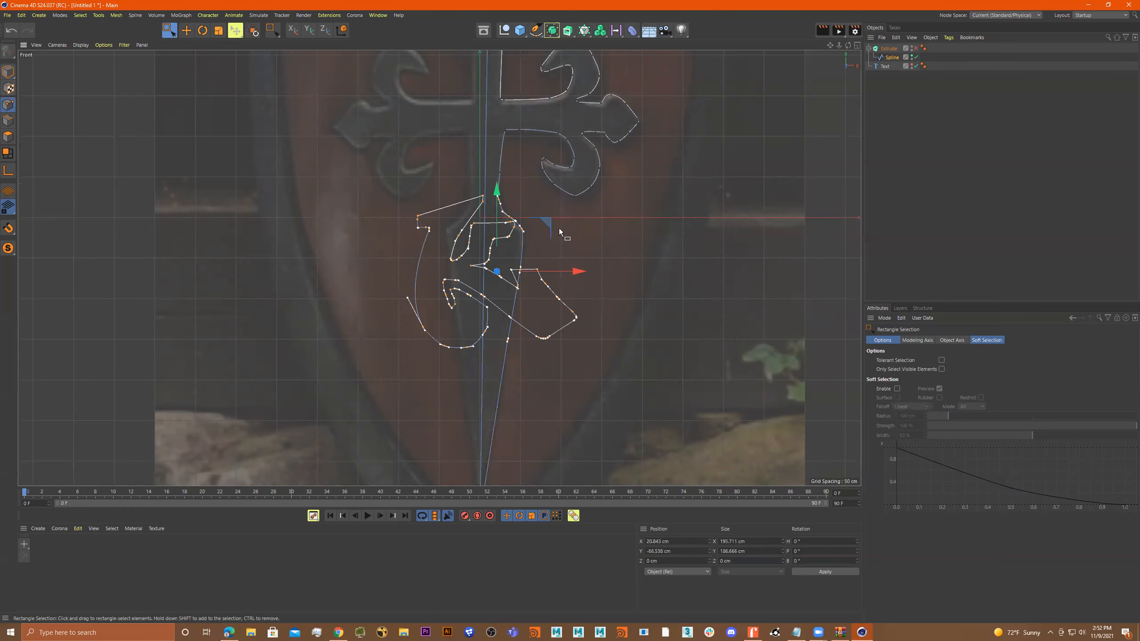
Try Loop Selection on the spline points and return to Rectangle Selection.
{"action": "key", "text": "u"}
{"action": "key", "text": "l"}
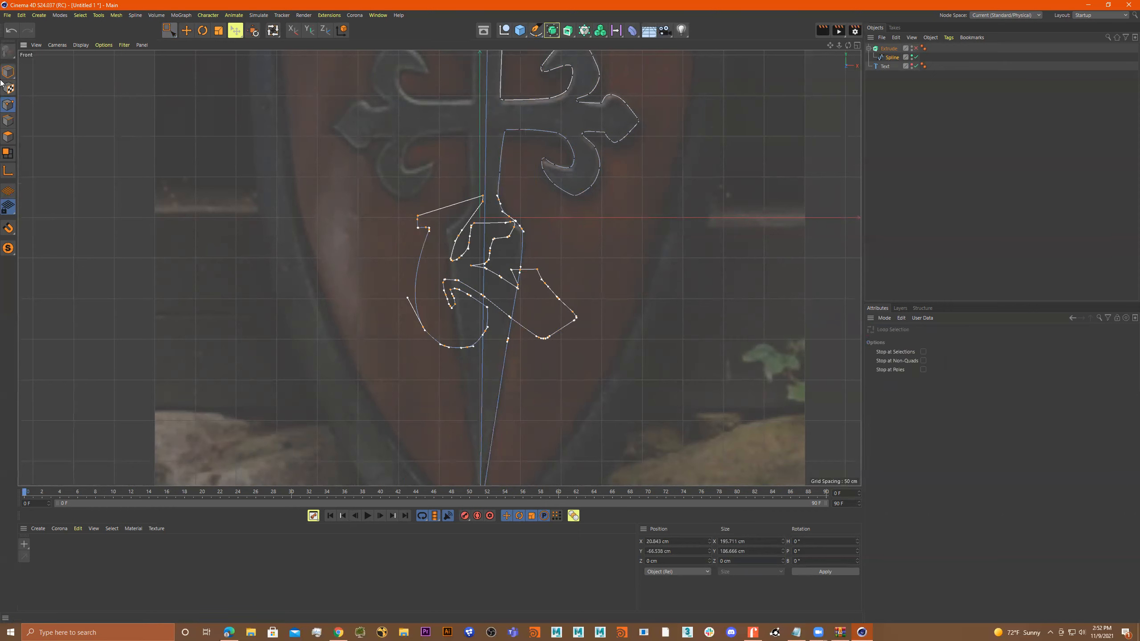
{"action": "left_click", "coordinate": [172, 32]}
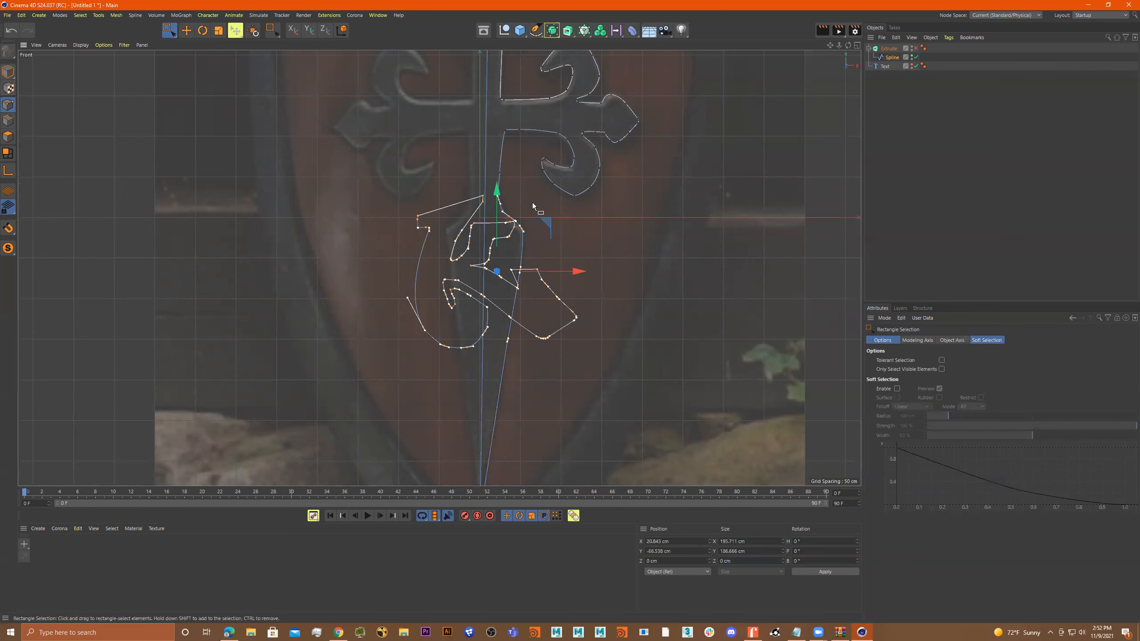
Remove the cross shaft's points from the current selection, keeping only the letter-shaped outline's points selected.
{"action": "scroll", "coordinate": [495, 358], "scroll_direction": "up", "scroll_amount": 3}
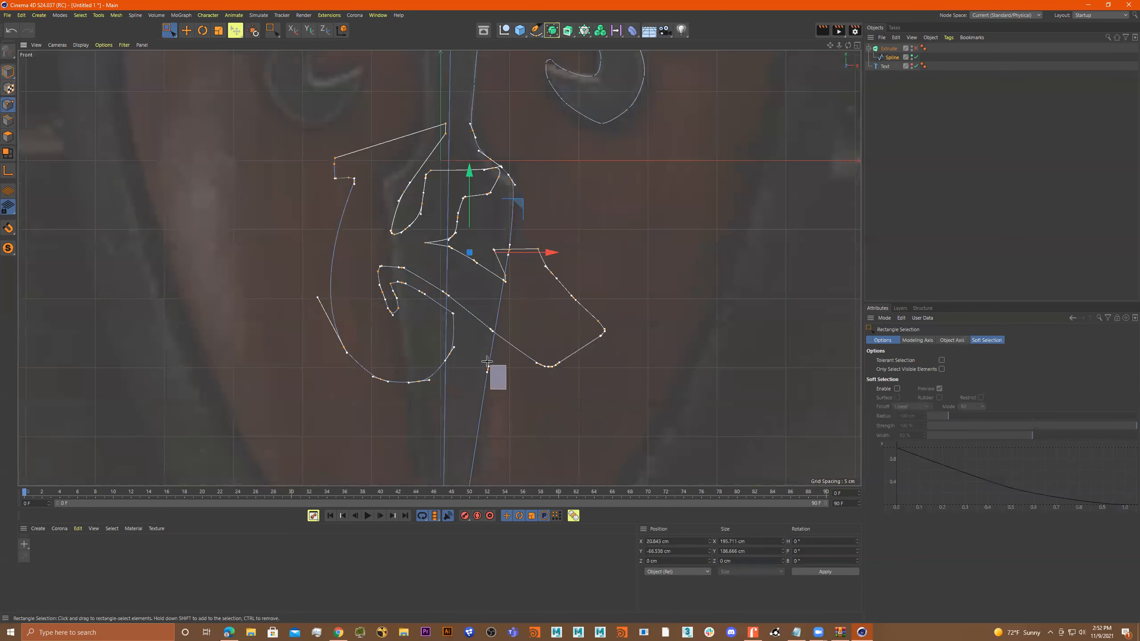
{"action": "scroll", "coordinate": [513, 265], "scroll_direction": "up", "scroll_amount": 3}
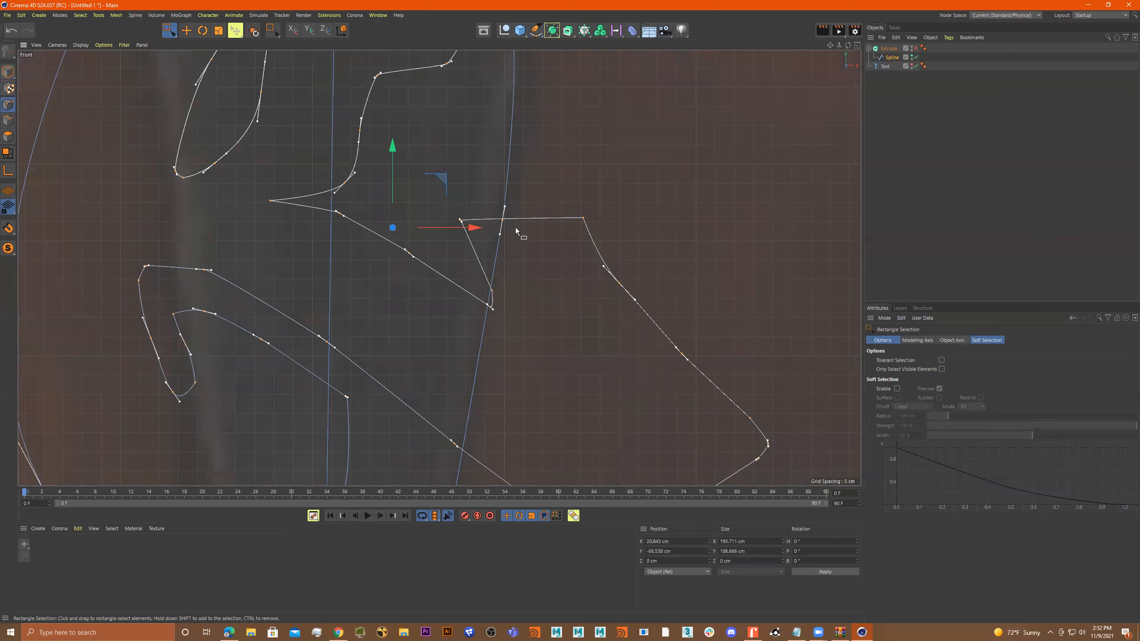
{"action": "left_click_drag", "start_coordinate": [518, 193], "coordinate": [493, 247]}
{"action": "scroll", "coordinate": [527, 215], "scroll_direction": "down", "scroll_amount": 3}
{"action": "middle_click_drag", "start_coordinate": [534, 179], "coordinate": [568, 326], "text": "alt"}
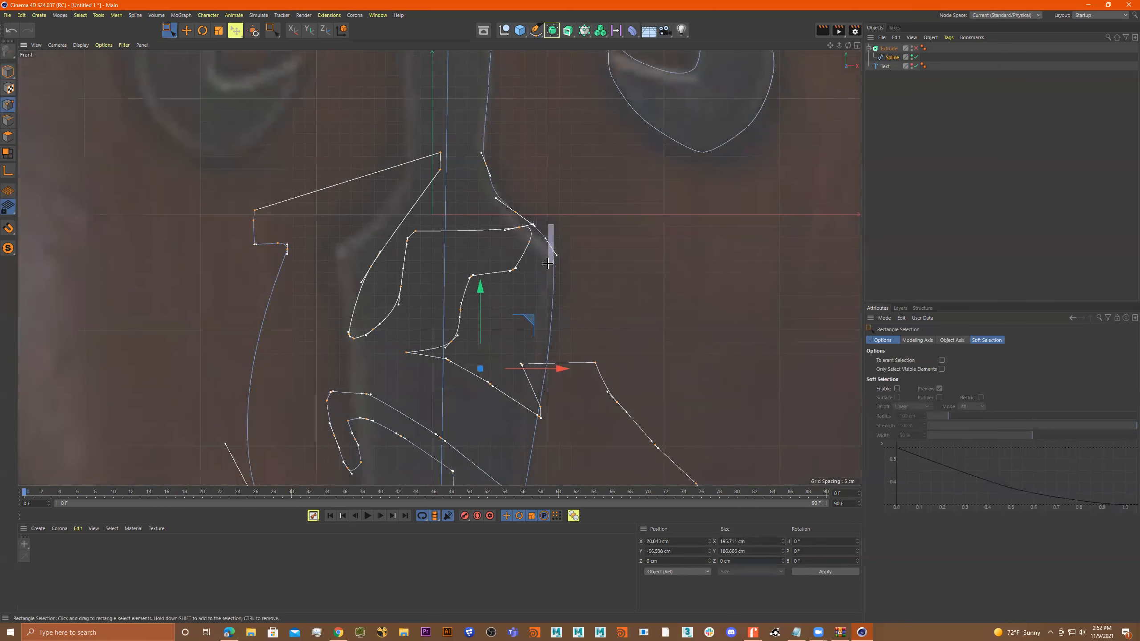
{"action": "left_click_drag", "start_coordinate": [534, 202], "coordinate": [494, 230]}
{"action": "left_click_drag", "start_coordinate": [511, 147], "coordinate": [479, 183]}
{"action": "scroll", "coordinate": [547, 261], "scroll_direction": "down", "scroll_amount": 4}
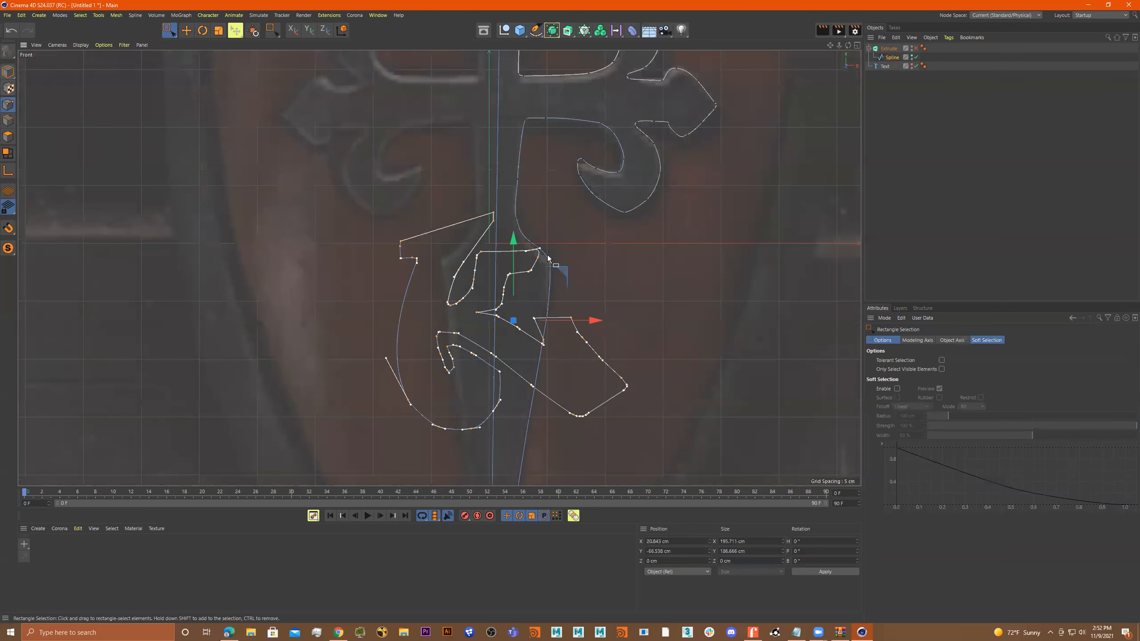
Move the selected letter-shaped outline points horizontally off the cross, to about X -280 cm.
{"action": "middle_click_drag", "start_coordinate": [599, 317], "coordinate": [589, 203], "text": "alt"}
{"action": "left_click_drag", "start_coordinate": [589, 202], "coordinate": [238, 202]}
{"action": "scroll", "coordinate": [239, 202], "scroll_direction": "down", "scroll_amount": 5}
{"action": "scroll", "coordinate": [383, 225], "scroll_direction": "up", "scroll_amount": 5}
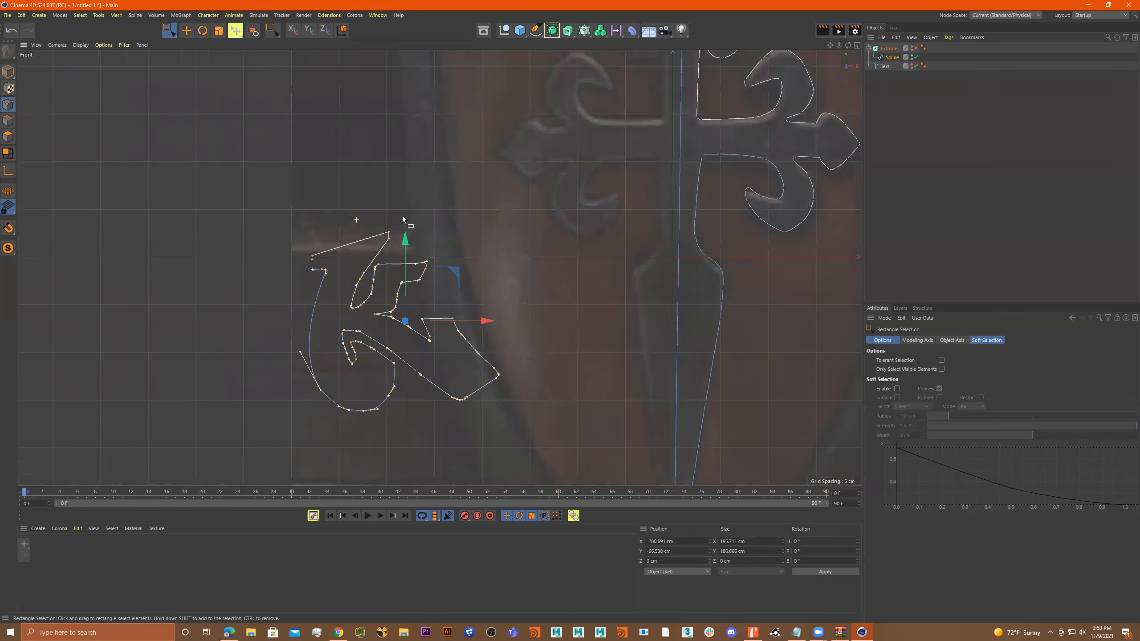
Duplicate the spline outside the Extrude object and delete the selected letter-shaped outline points from the copy.
{"action": "left_click", "coordinate": [889, 59]}
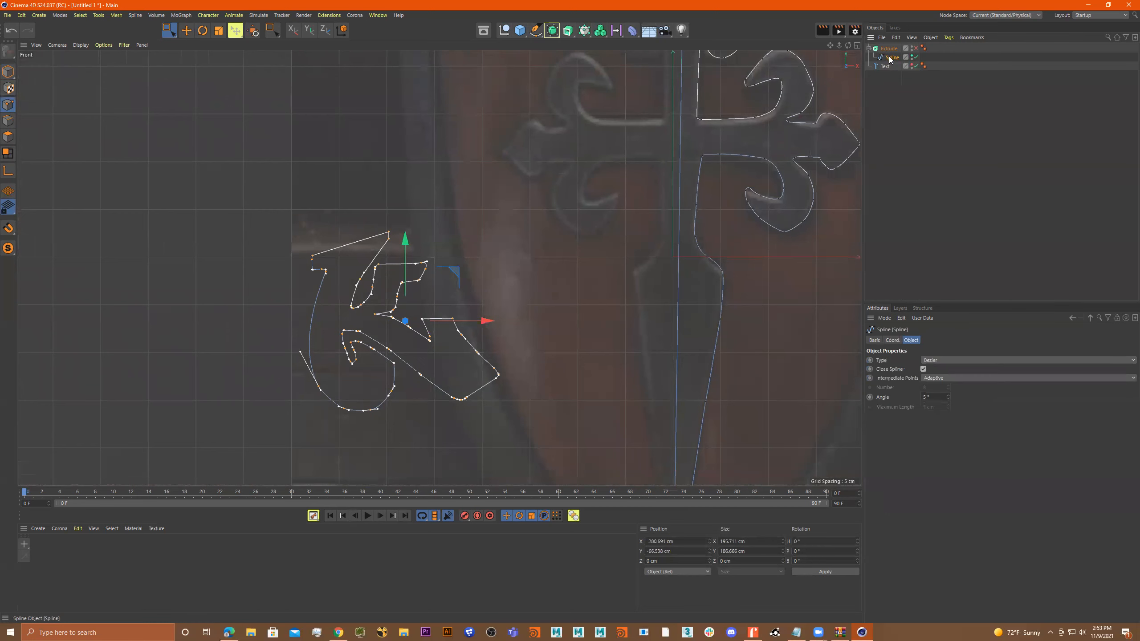
{"action": "key", "text": "ctrl+d"}
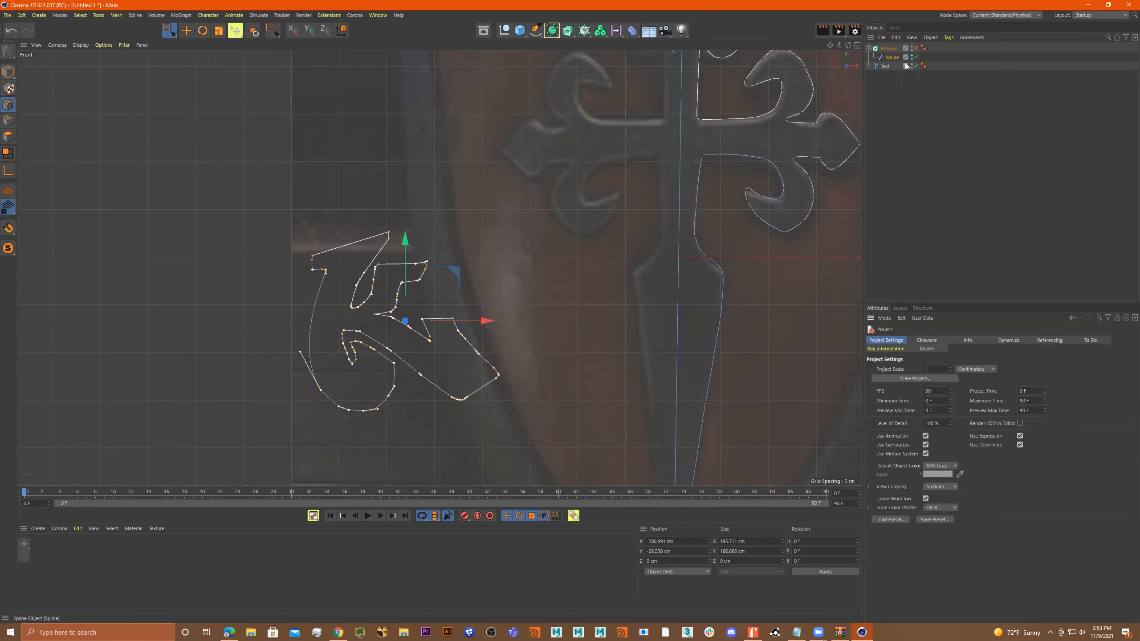
{"action": "left_click_drag", "start_coordinate": [894, 58], "coordinate": [892, 62], "text": "ctrl"}
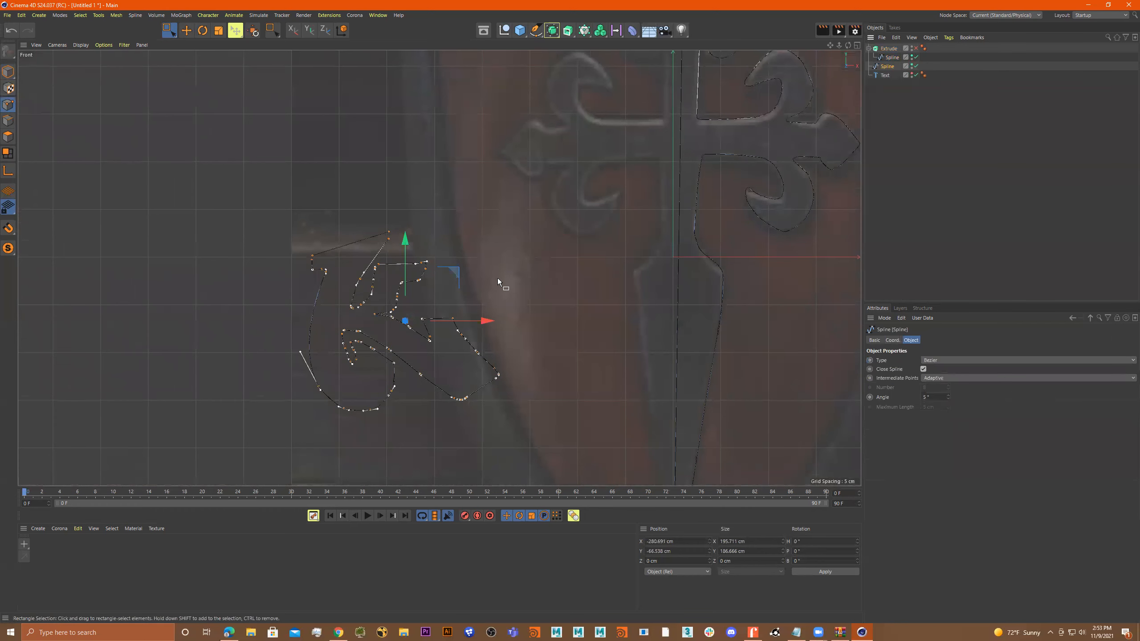
{"action": "scroll", "coordinate": [536, 269], "scroll_direction": "down", "scroll_amount": 5}
{"action": "left_click_drag", "start_coordinate": [452, 233], "coordinate": [549, 304]}
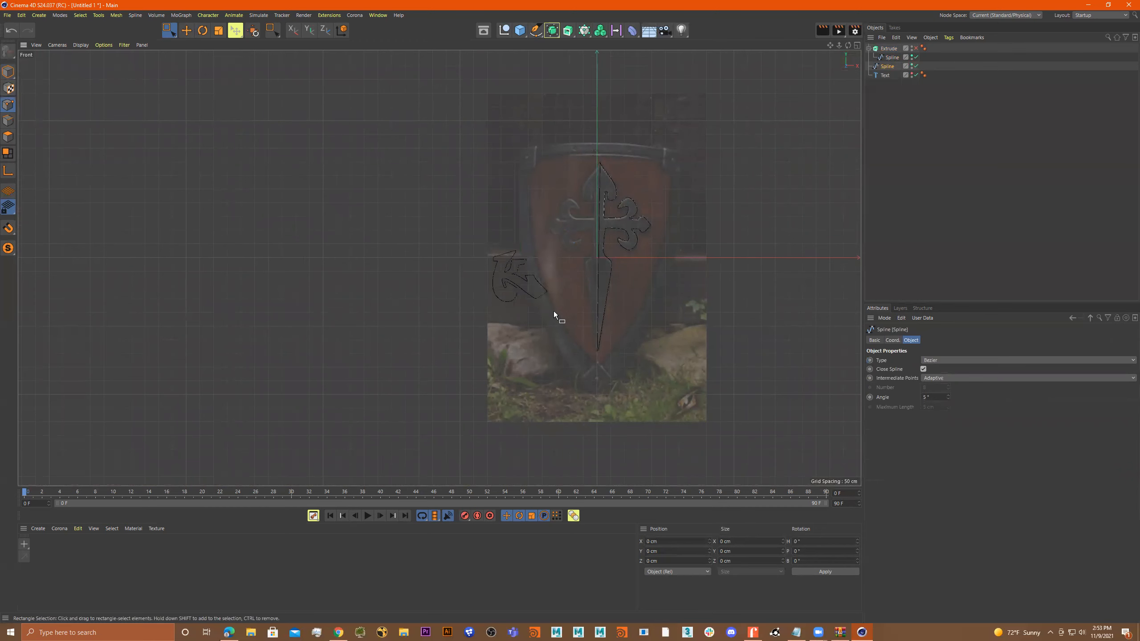
Hide the original spline under the Extrude object in the viewport and keep the cross-only copy selected.
{"action": "scroll", "coordinate": [604, 213], "scroll_direction": "up", "scroll_amount": 3}
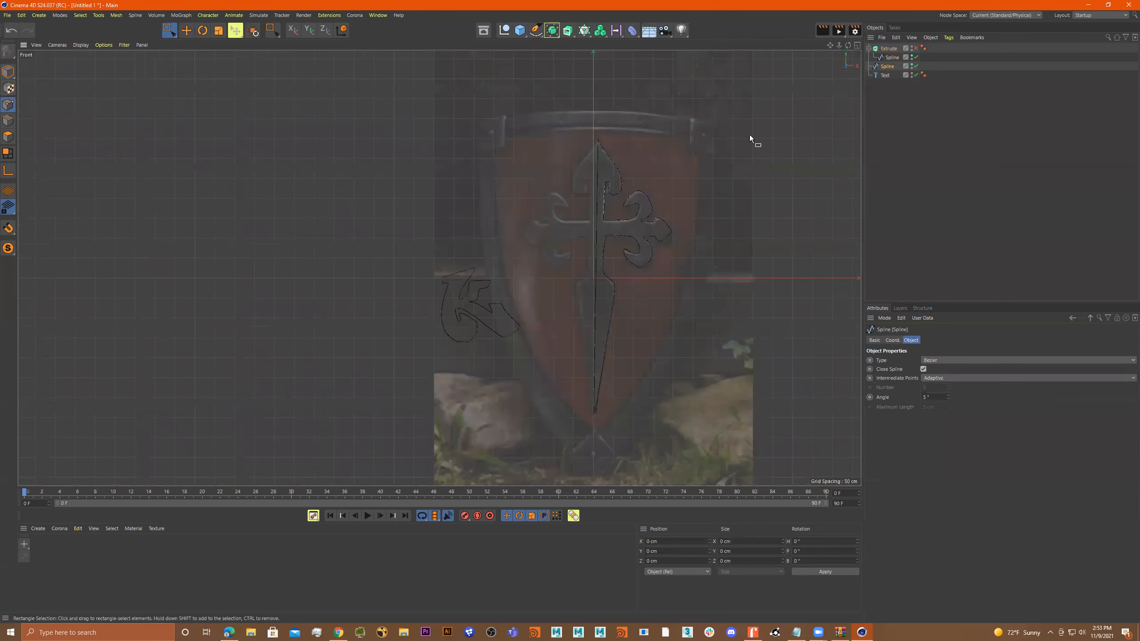
{"action": "left_click", "coordinate": [891, 58]}
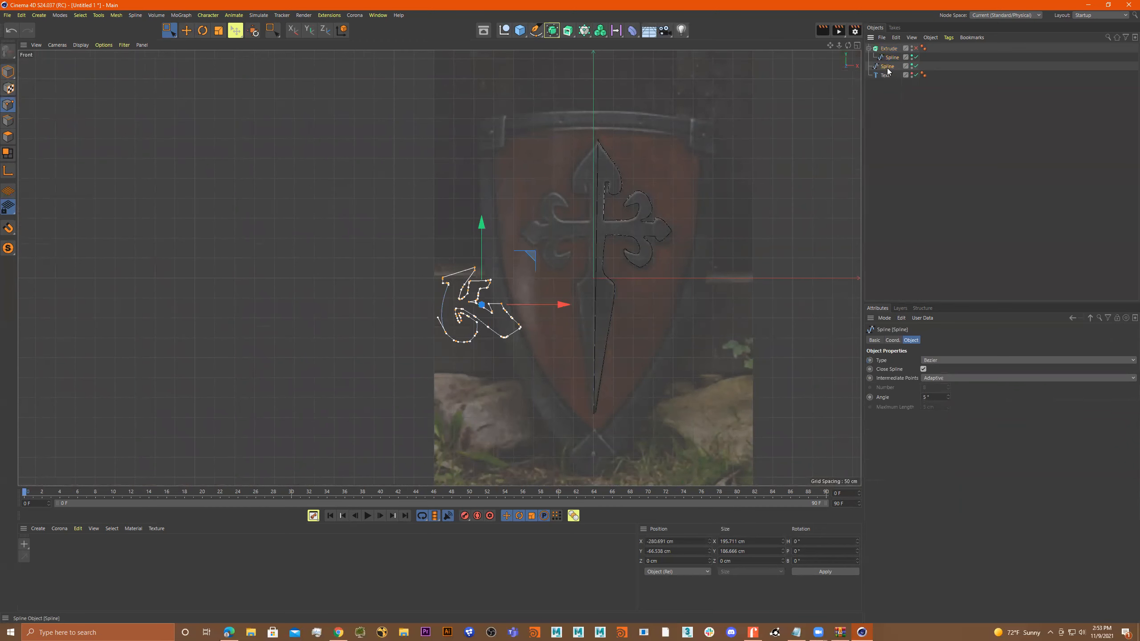
{"action": "left_click", "coordinate": [887, 67]}
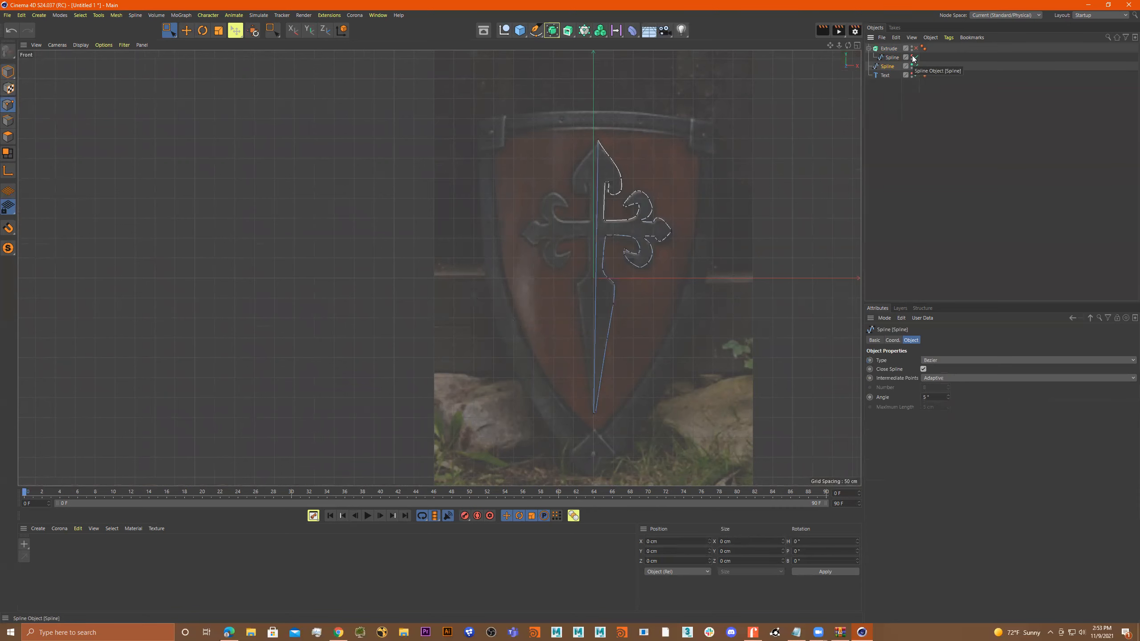
{"action": "scroll", "coordinate": [644, 249], "scroll_direction": "up", "scroll_amount": 3}
{"action": "scroll", "coordinate": [659, 239], "scroll_direction": "up", "scroll_amount": 1}
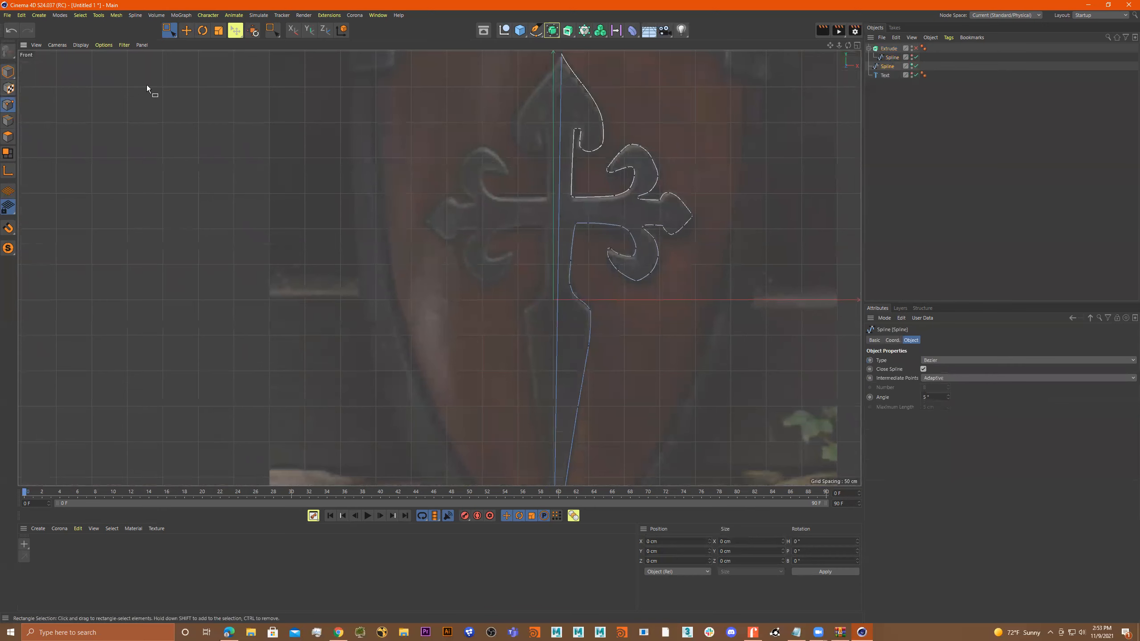
{"action": "scroll", "coordinate": [543, 332], "scroll_direction": "down", "scroll_amount": 2}
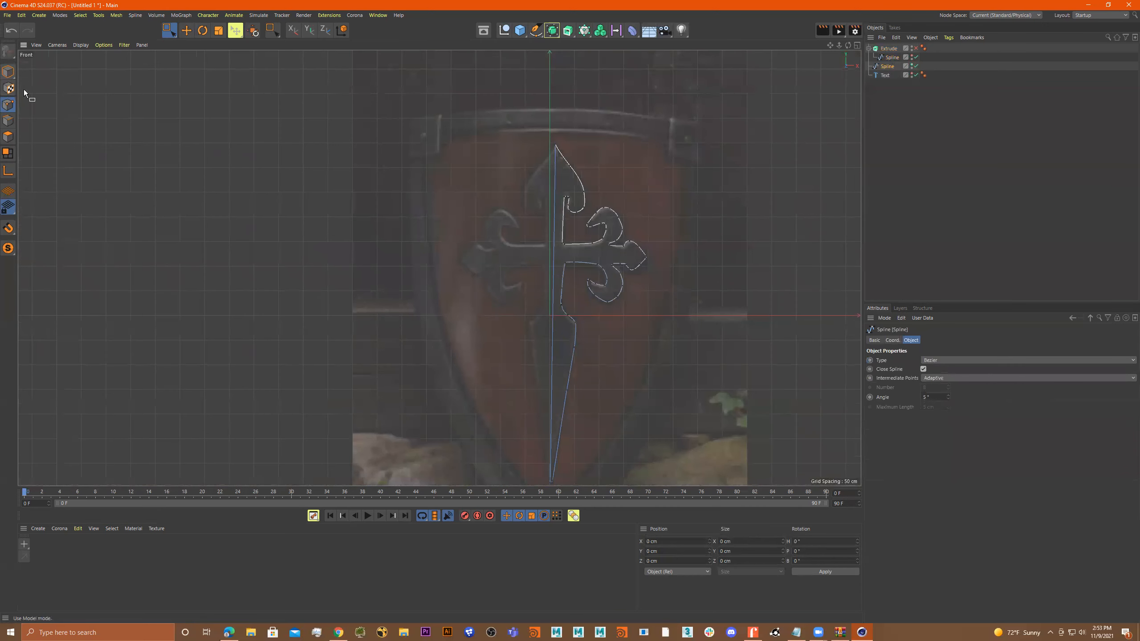
Select the cross spline's bottom and top tip points using Rectangle Selection.
{"action": "left_click", "coordinate": [169, 30]}
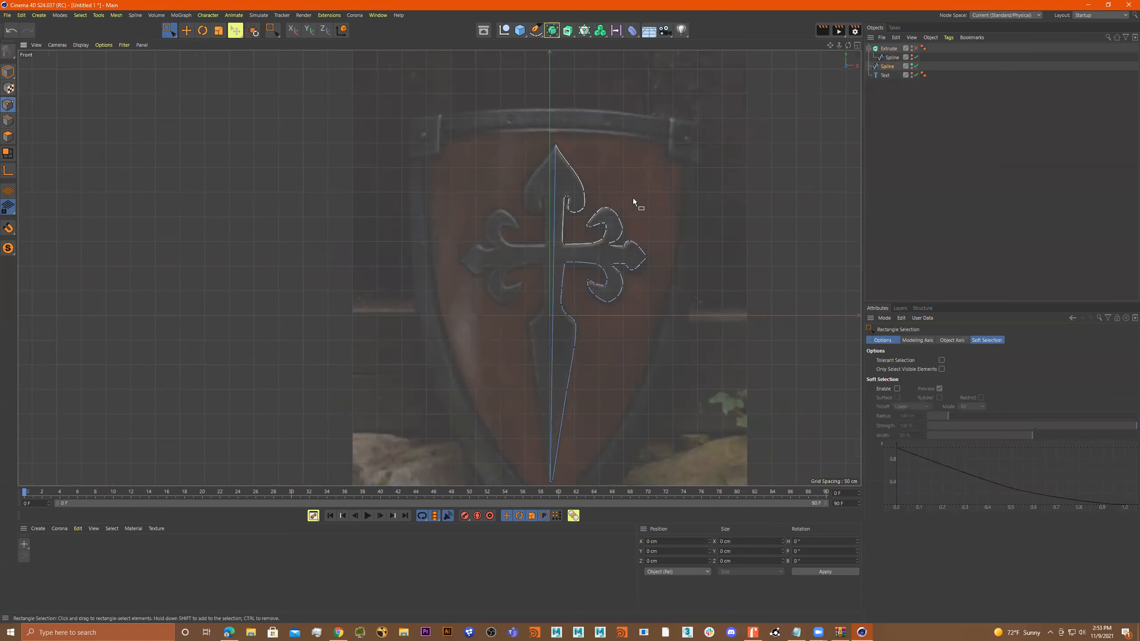
{"action": "left_click_drag", "start_coordinate": [506, 125], "coordinate": [552, 487]}
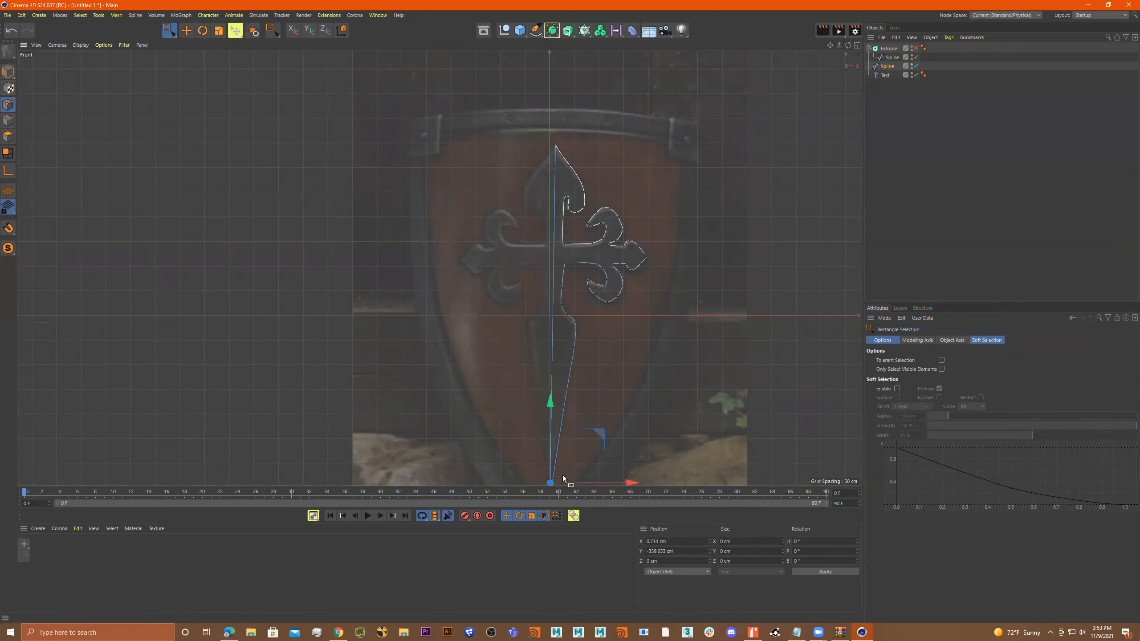
{"action": "scroll", "coordinate": [574, 396], "scroll_direction": "up", "scroll_amount": 10}
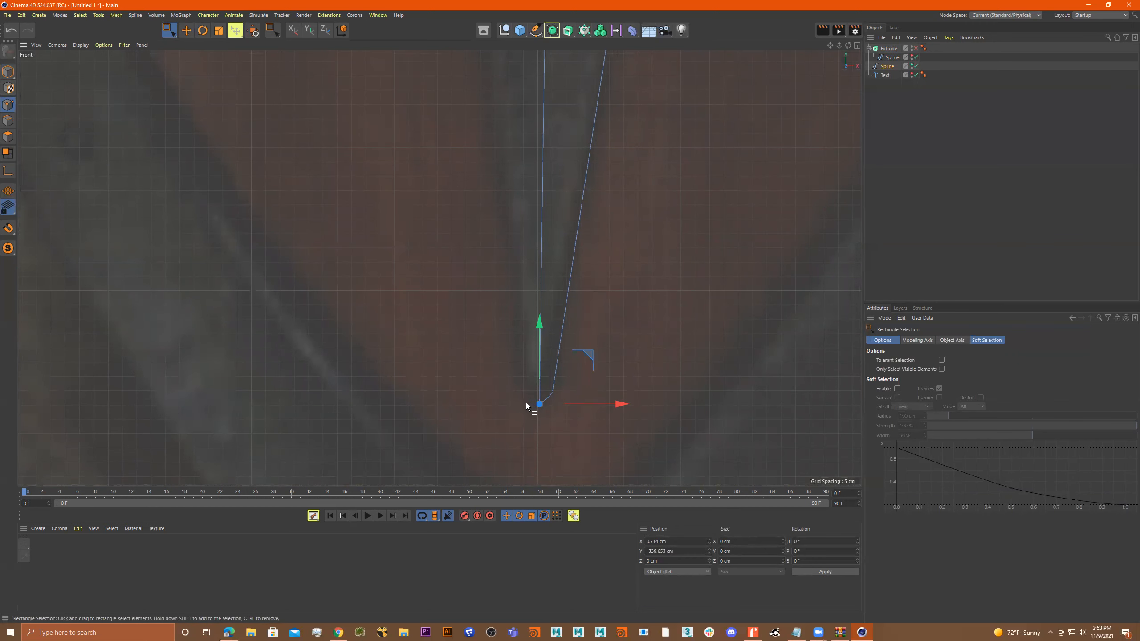
{"action": "scroll", "coordinate": [511, 404], "scroll_direction": "down", "scroll_amount": 10}
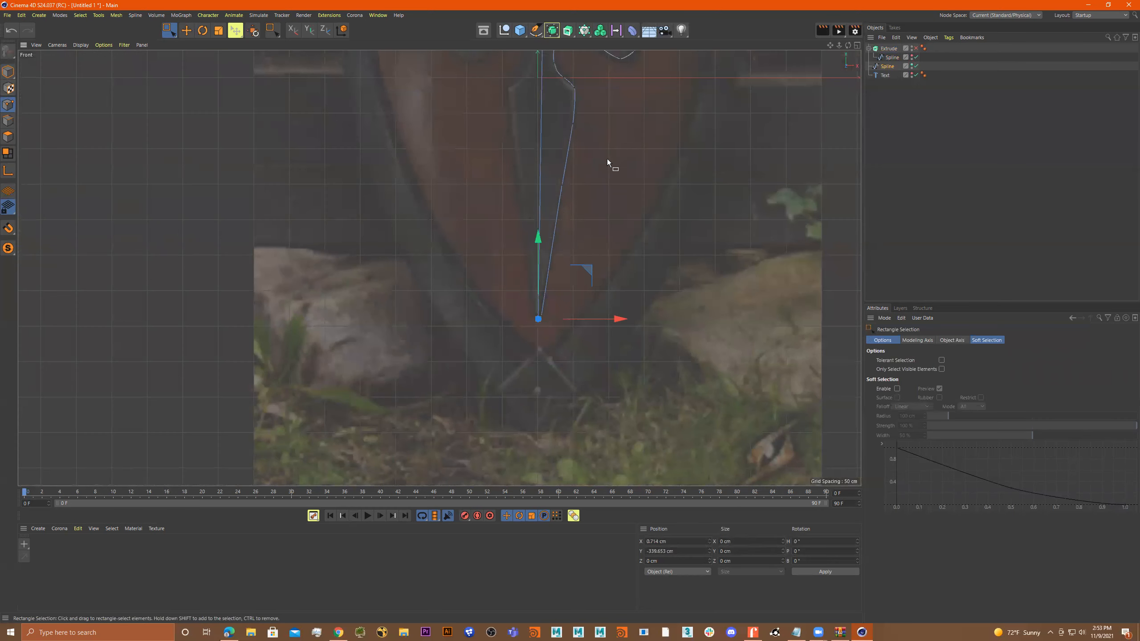
{"action": "scroll", "coordinate": [508, 162], "scroll_direction": "up", "scroll_amount": 4}
{"action": "left_click_drag", "start_coordinate": [524, 141], "coordinate": [576, 175], "text": "shift"}
{"action": "scroll", "coordinate": [622, 182], "scroll_direction": "down", "scroll_amount": 10}
{"action": "scroll", "coordinate": [624, 265], "scroll_direction": "up", "scroll_amount": 3}
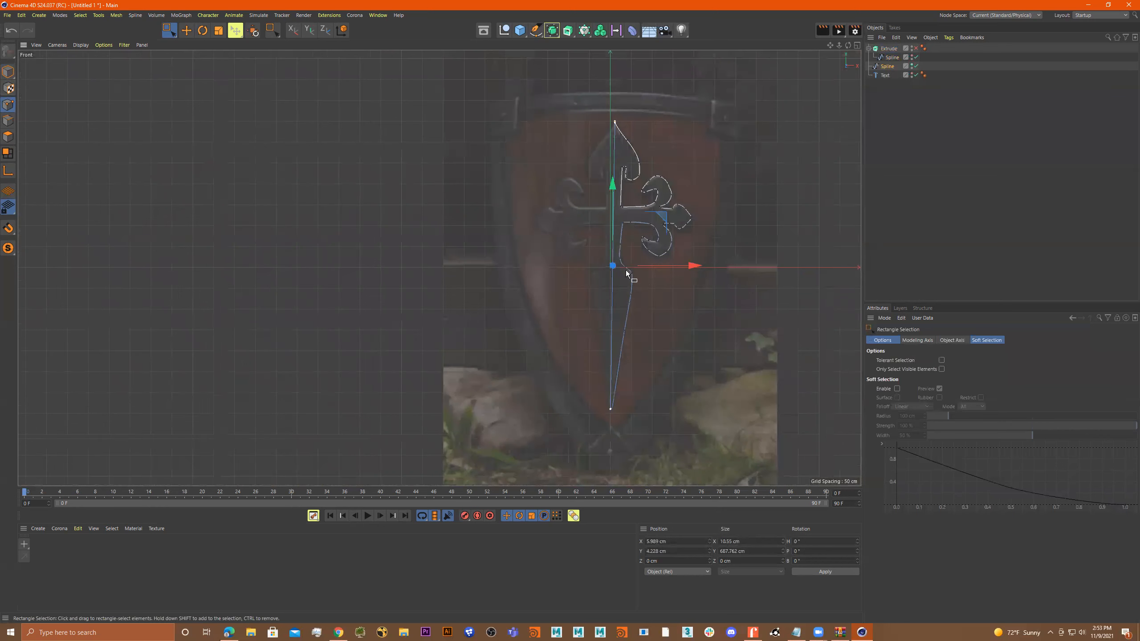
Align the two selected tip points vertically with Scale, setting their X size to 0 cm.
{"action": "key", "text": "t"}
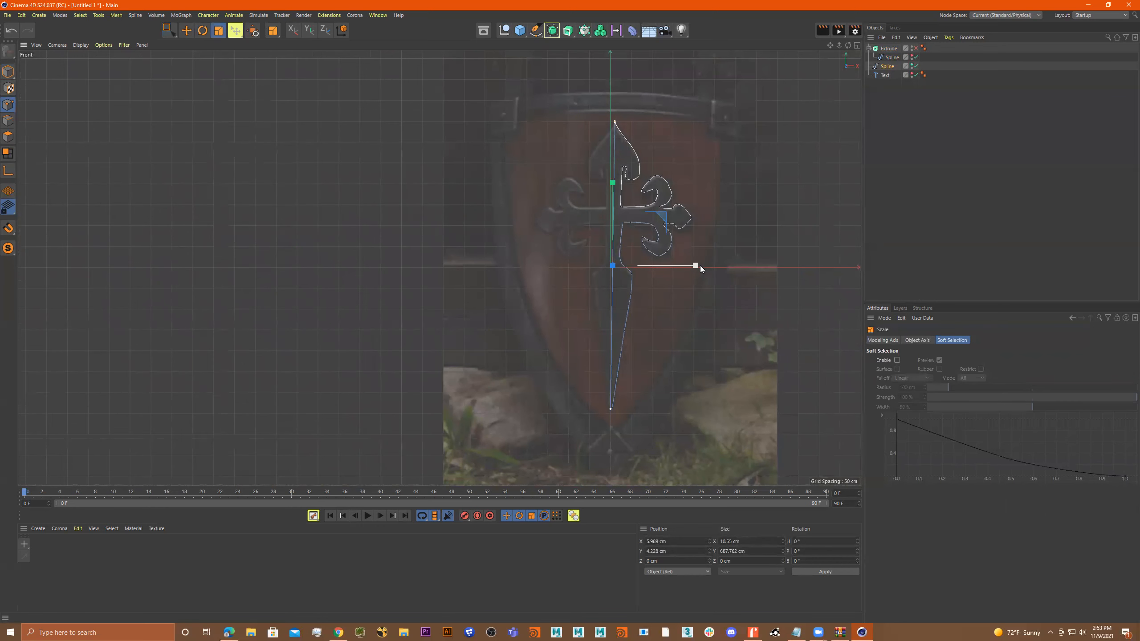
{"action": "left_click_drag", "start_coordinate": [697, 265], "coordinate": [669, 267]}
{"action": "double_click", "coordinate": [742, 540]}
{"action": "type", "text": "0"}
{"action": "key", "text": "Return"}
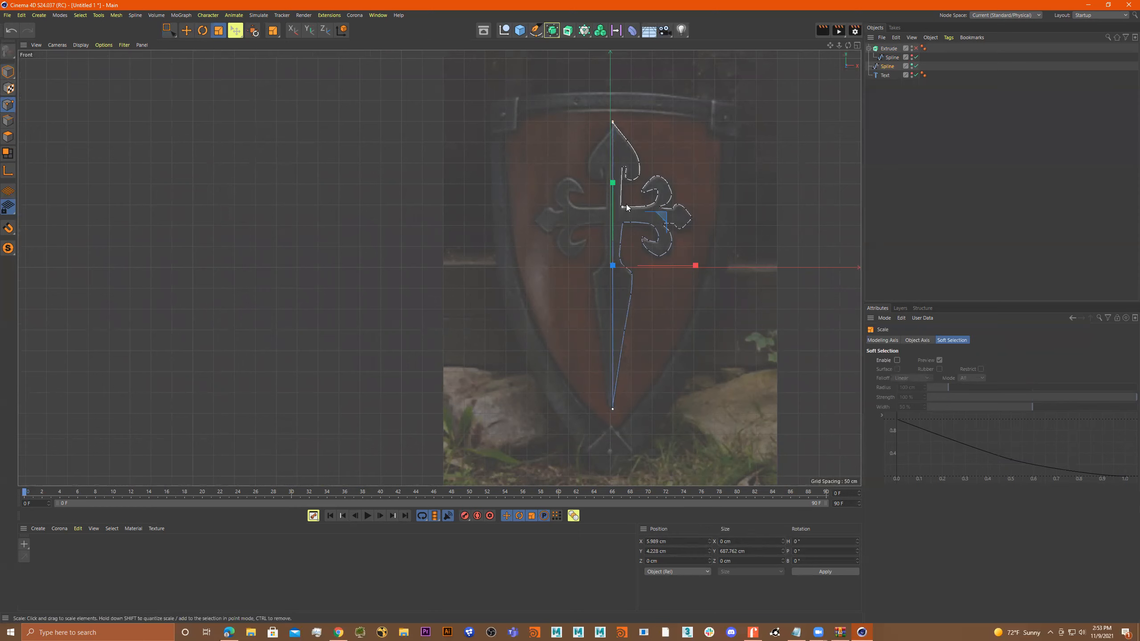
Move the two aligned tip points left onto the vertical world axis, to about X -3.6 cm.
{"action": "scroll", "coordinate": [617, 126], "scroll_direction": "up", "scroll_amount": 10}
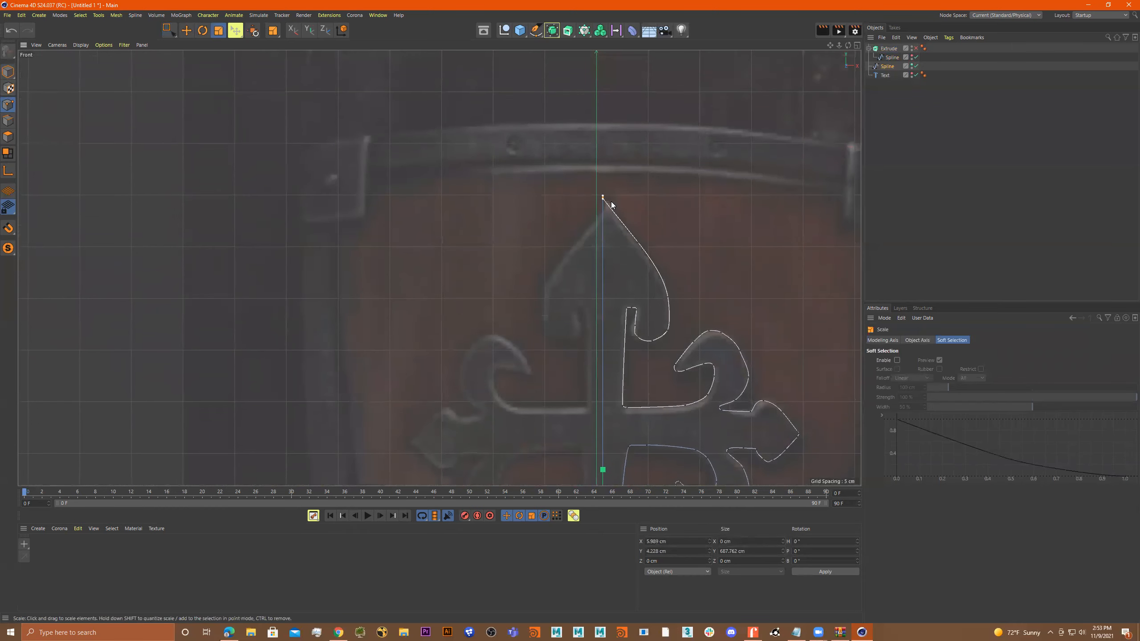
{"action": "scroll", "coordinate": [588, 205], "scroll_direction": "up", "scroll_amount": 3}
{"action": "scroll", "coordinate": [584, 252], "scroll_direction": "down", "scroll_amount": 3}
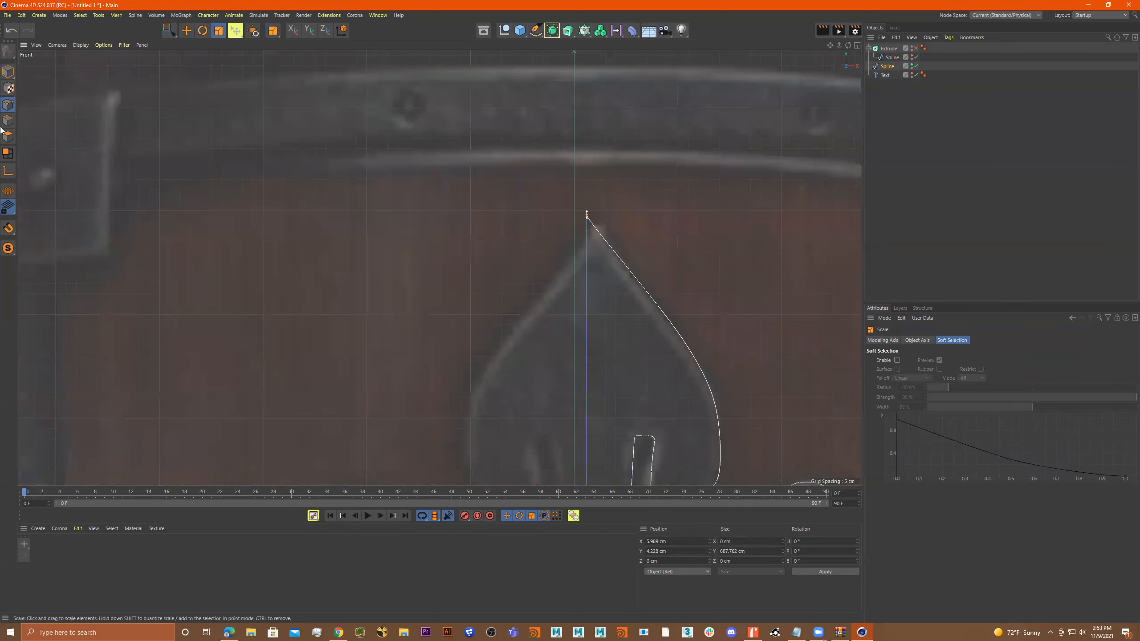
{"action": "scroll", "coordinate": [712, 249], "scroll_direction": "down", "scroll_amount": 10}
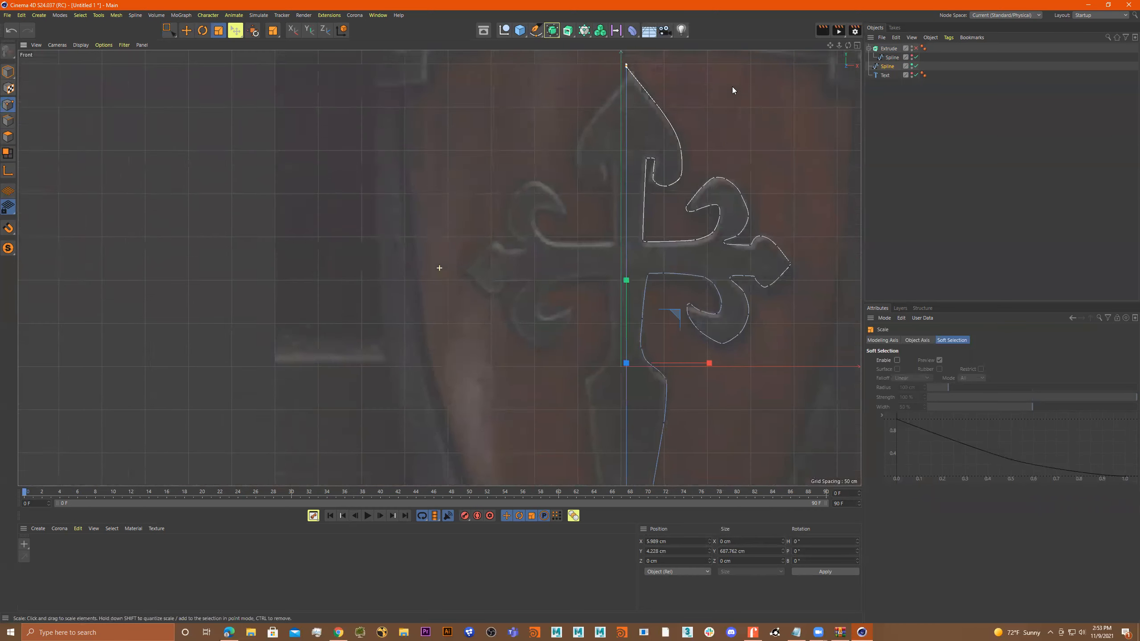
{"action": "scroll", "coordinate": [598, 415], "scroll_direction": "up", "scroll_amount": 10}
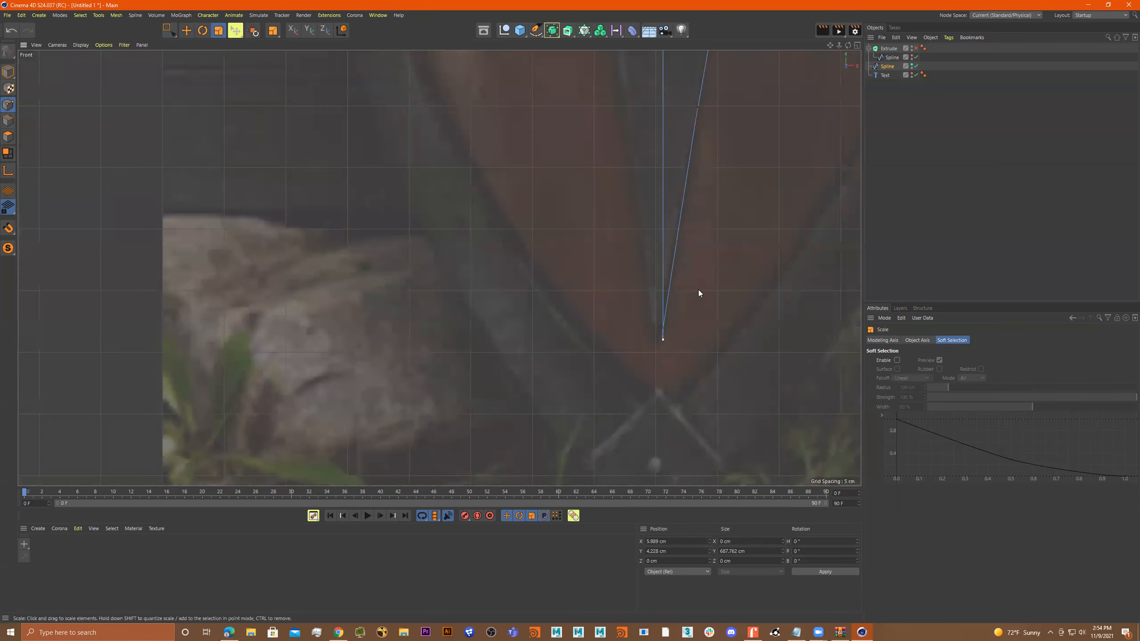
{"action": "middle_click_drag", "start_coordinate": [698, 289], "coordinate": [669, 403]}
{"action": "scroll", "coordinate": [651, 307], "scroll_direction": "down", "scroll_amount": 5}
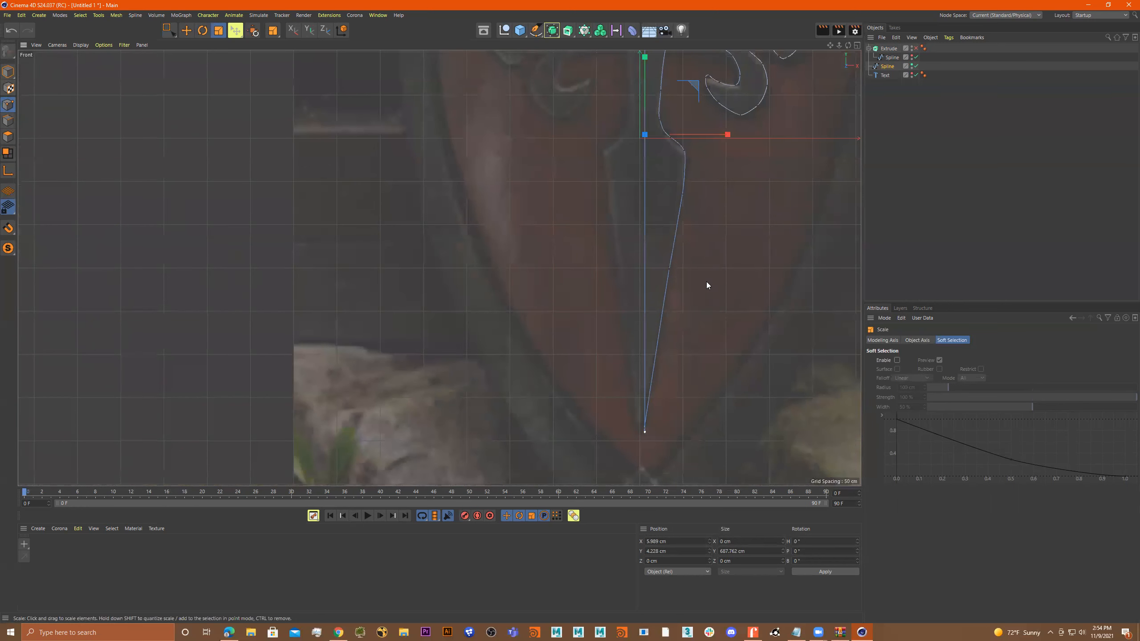
{"action": "key", "text": "e"}
{"action": "left_click_drag", "start_coordinate": [726, 135], "coordinate": [717, 136]}
{"action": "scroll", "coordinate": [711, 218], "scroll_direction": "down", "scroll_amount": 2}
{"action": "scroll", "coordinate": [714, 247], "scroll_direction": "up", "scroll_amount": 2}
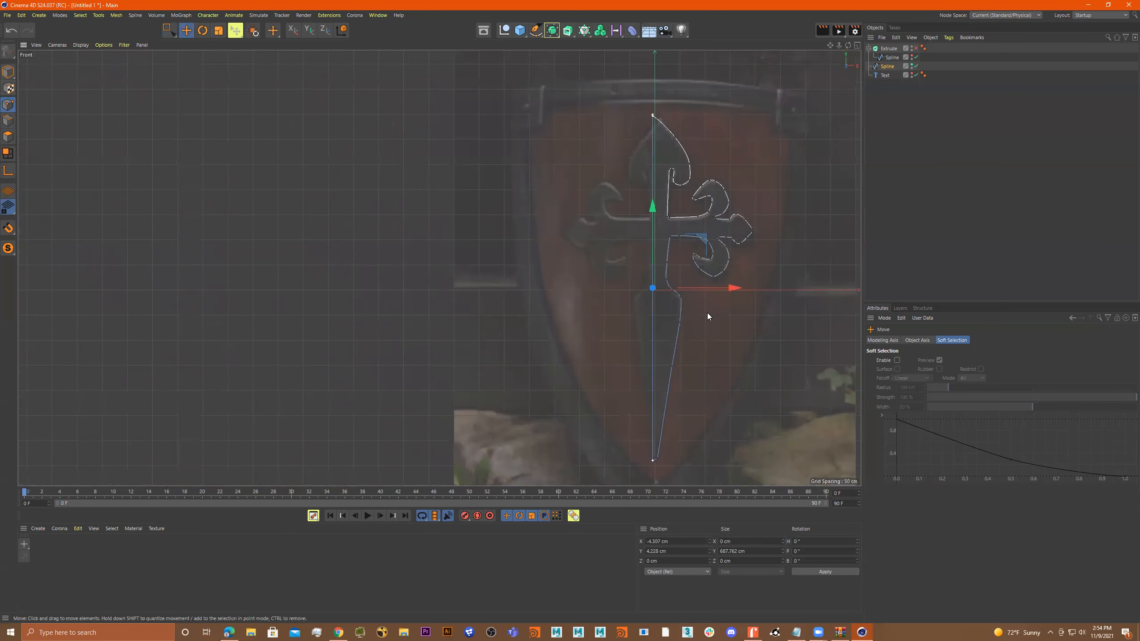
{"action": "left_click_drag", "start_coordinate": [723, 298], "coordinate": [725, 299]}
Select only the top tip point and move it right to about X 9.9 cm, onto the reference cross's peak.
{"action": "left_click", "coordinate": [169, 31]}
{"action": "left_click_drag", "start_coordinate": [686, 71], "coordinate": [602, 114]}
{"action": "left_click_drag", "start_coordinate": [645, 56], "coordinate": [654, 70]}
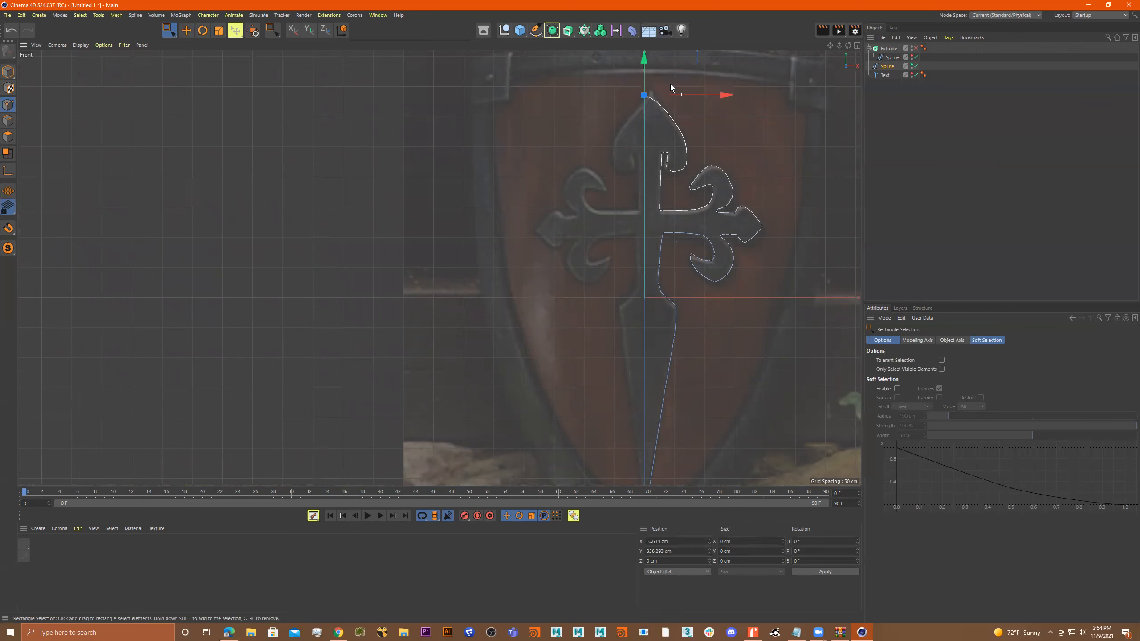
{"action": "scroll", "coordinate": [689, 99], "scroll_direction": "up", "scroll_amount": 3}
{"action": "scroll", "coordinate": [659, 95], "scroll_direction": "up", "scroll_amount": 2}
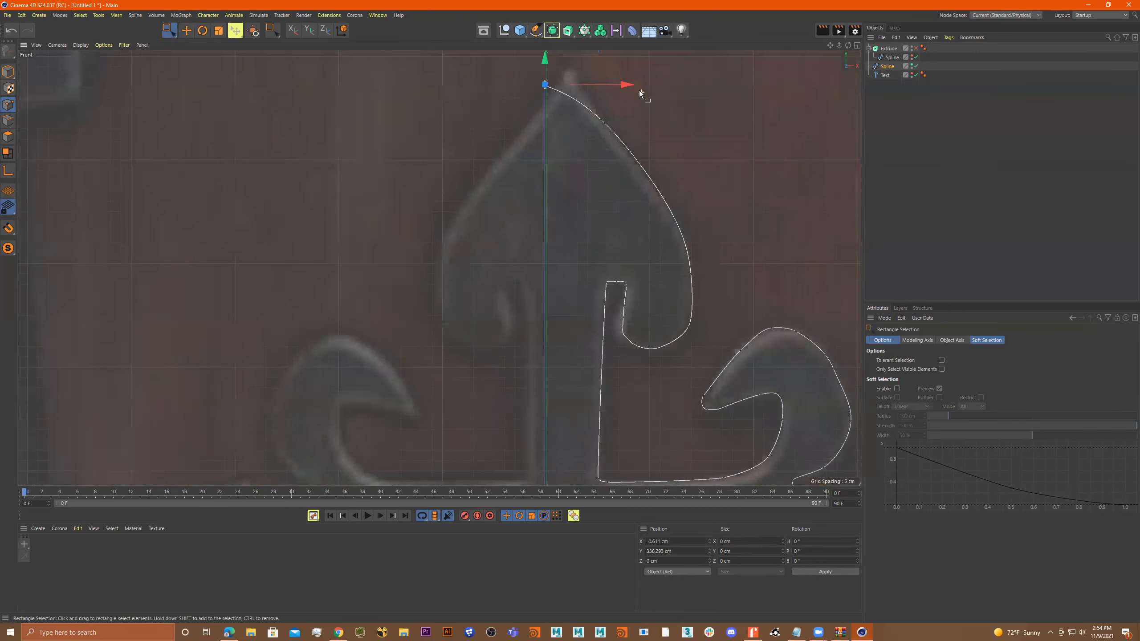
{"action": "left_click_drag", "start_coordinate": [624, 84], "coordinate": [641, 85]}
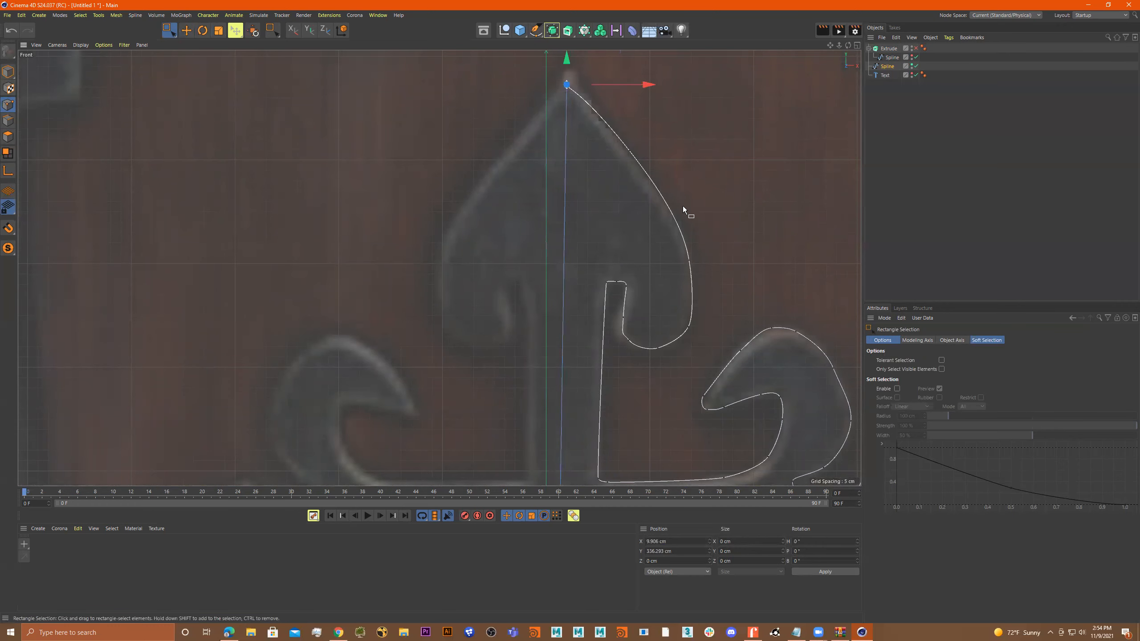
Select both the bottom and top tip points of the half-cross spline.
{"action": "scroll", "coordinate": [680, 202], "scroll_direction": "down", "scroll_amount": 2}
{"action": "middle_click_drag", "start_coordinate": [731, 269], "coordinate": [709, 46], "text": "alt"}
{"action": "middle_click_drag", "start_coordinate": [708, 369], "coordinate": [717, 157], "text": "alt"}
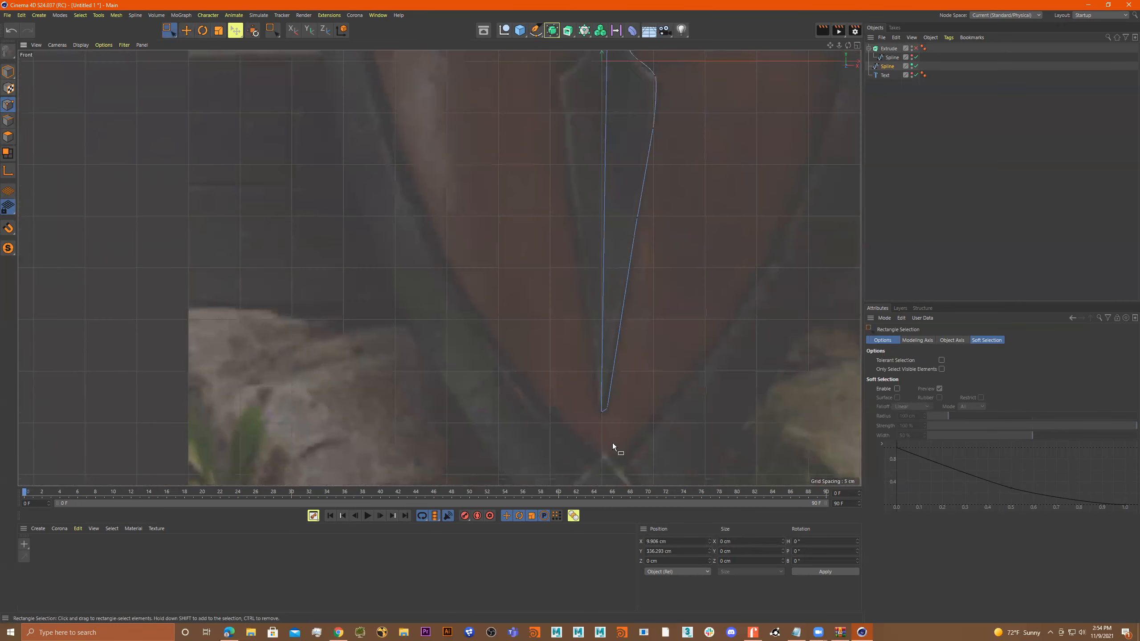
{"action": "middle_click_drag", "start_coordinate": [614, 447], "coordinate": [621, 394], "text": "alt"}
{"action": "left_click_drag", "start_coordinate": [564, 370], "coordinate": [592, 402]}
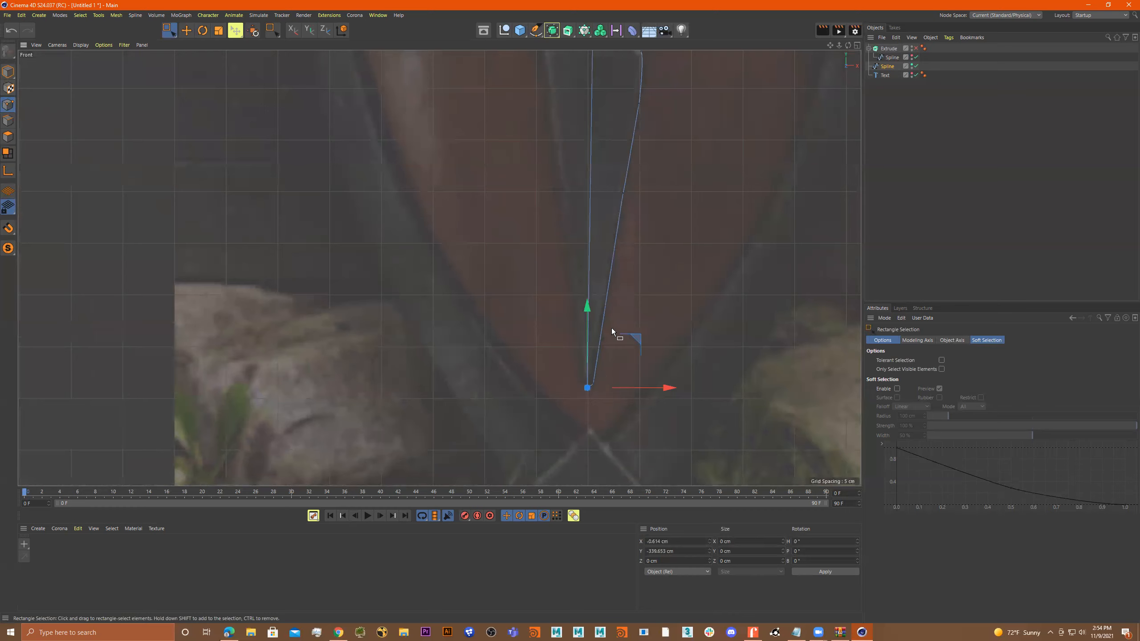
{"action": "middle_click", "coordinate": [600, 367]}
{"action": "middle_click", "coordinate": [648, 306]}
{"action": "scroll", "coordinate": [648, 189], "scroll_direction": "down", "scroll_amount": 2}
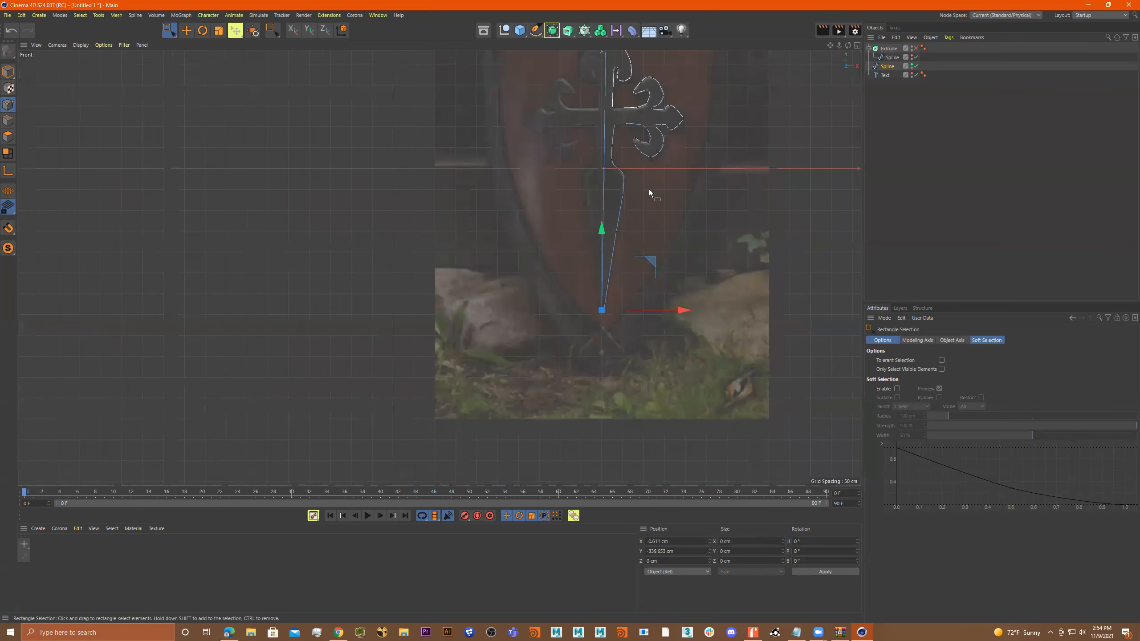
{"action": "middle_click_drag", "start_coordinate": [648, 189], "coordinate": [660, 369], "text": "alt"}
{"action": "scroll", "coordinate": [630, 219], "scroll_direction": "up", "scroll_amount": 4}
{"action": "left_click_drag", "start_coordinate": [585, 194], "coordinate": [613, 219], "text": "shift"}
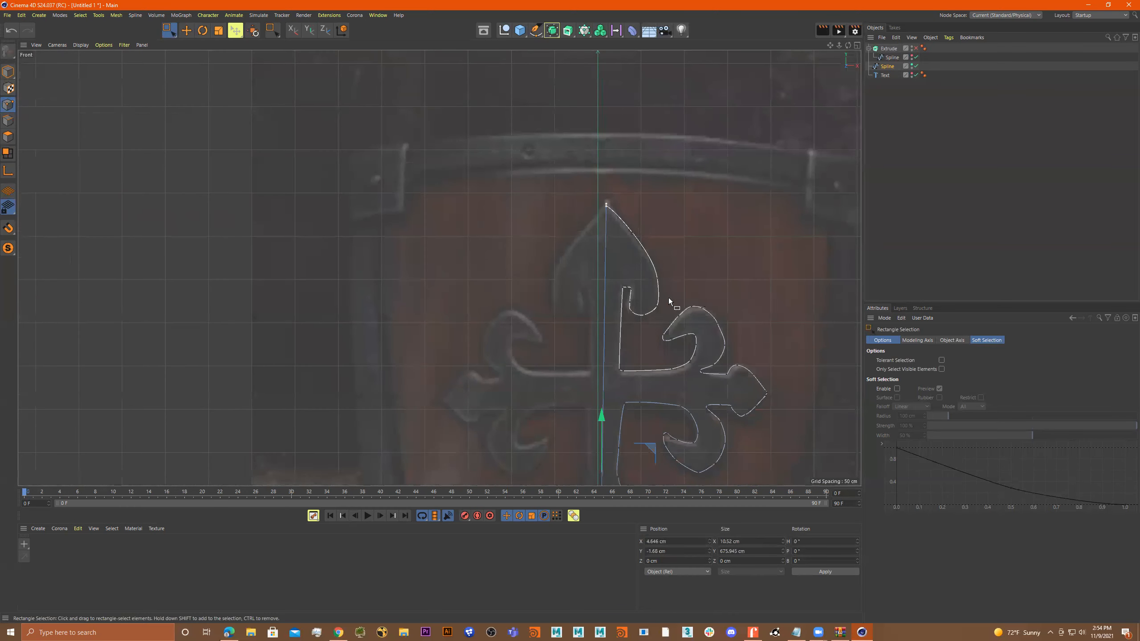
Align the two selected tip points vertically with Scale, setting their X size to exactly 0 cm.
{"action": "scroll", "coordinate": [666, 299], "scroll_direction": "down", "scroll_amount": 3}
{"action": "key", "text": "t"}
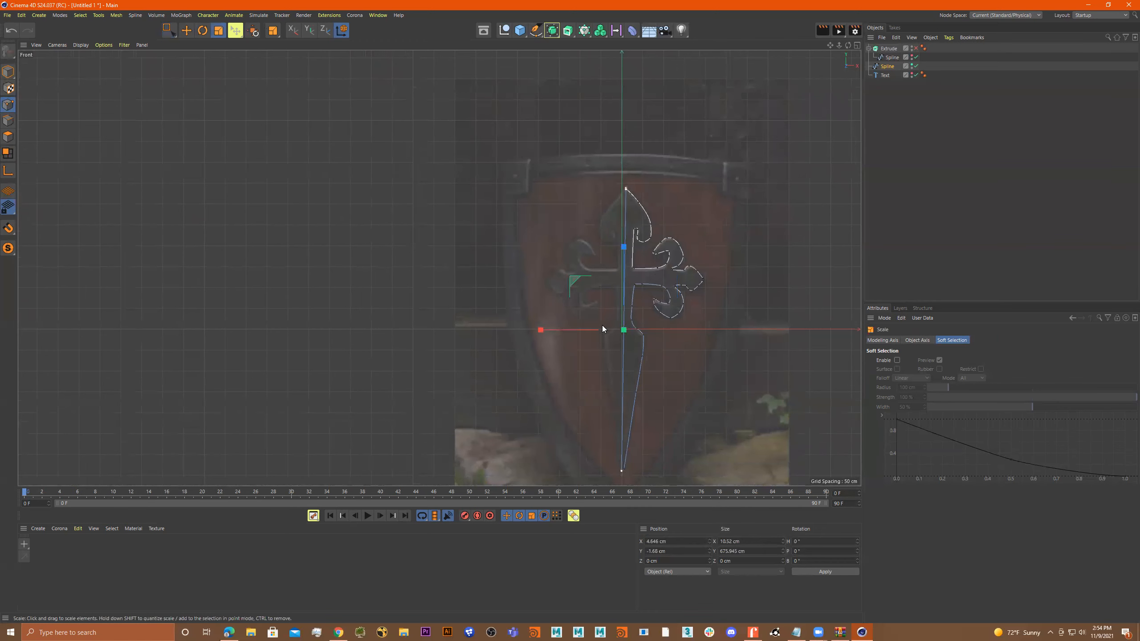
{"action": "left_click_drag", "start_coordinate": [539, 330], "coordinate": [616, 375]}
{"action": "double_click", "coordinate": [750, 544]}
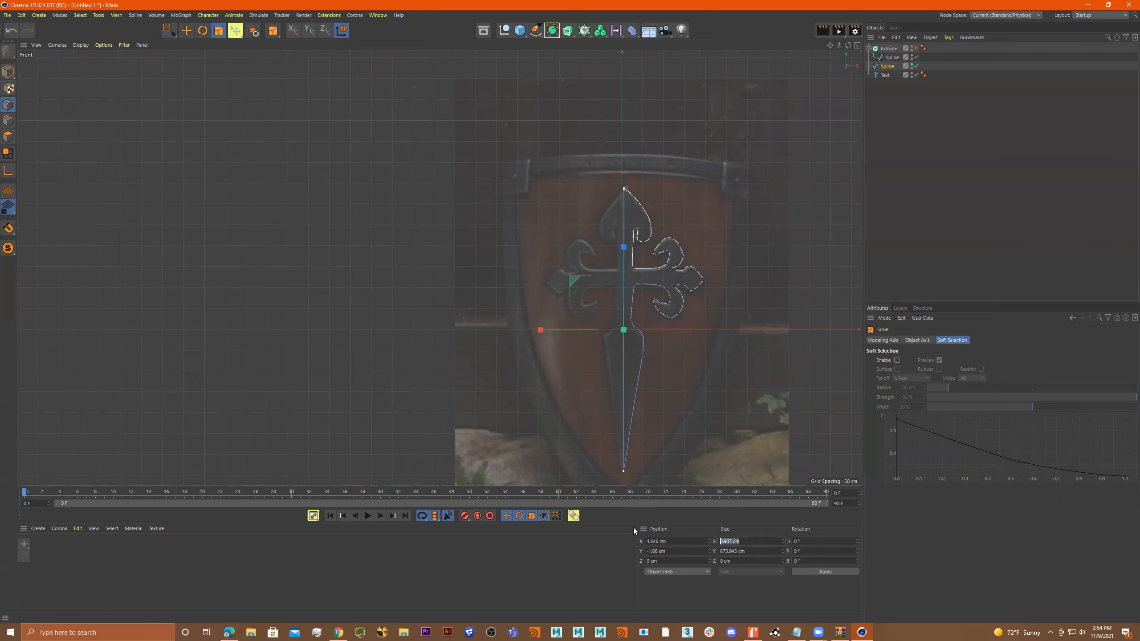
{"action": "type", "text": "0"}
{"action": "key", "text": "Return"}
Move the two aligned tip points left onto the vertical world axis, then return to Model mode and deselect the spline.
{"action": "key", "text": "e"}
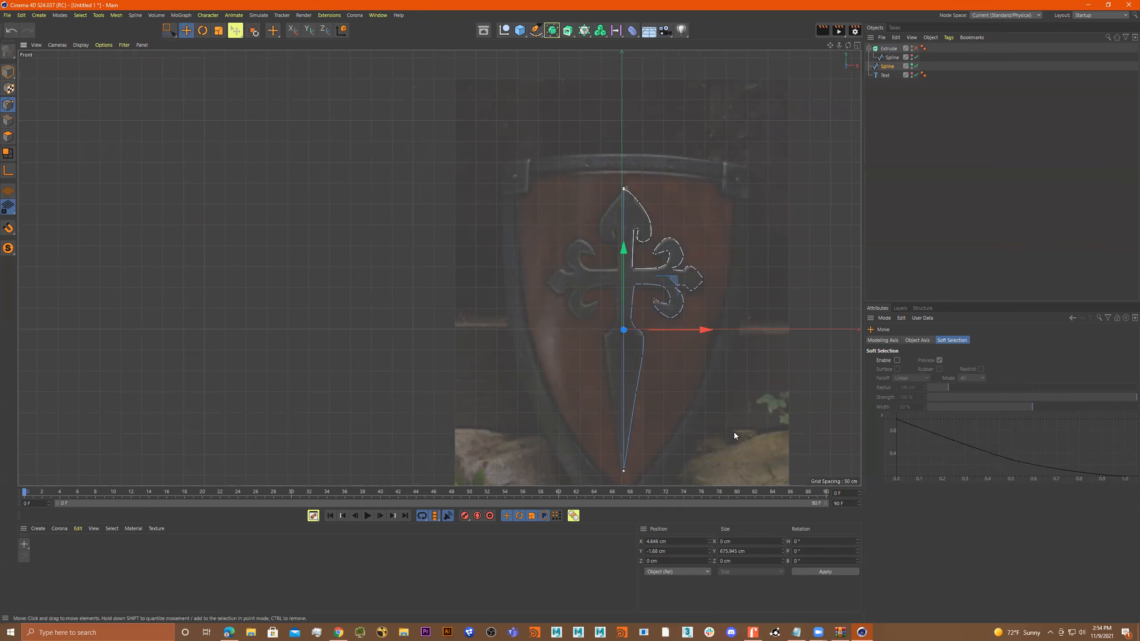
{"action": "left_click_drag", "start_coordinate": [698, 332], "coordinate": [673, 324]}
{"action": "left_click", "coordinate": [8, 71]}
{"action": "left_click", "coordinate": [704, 304]}
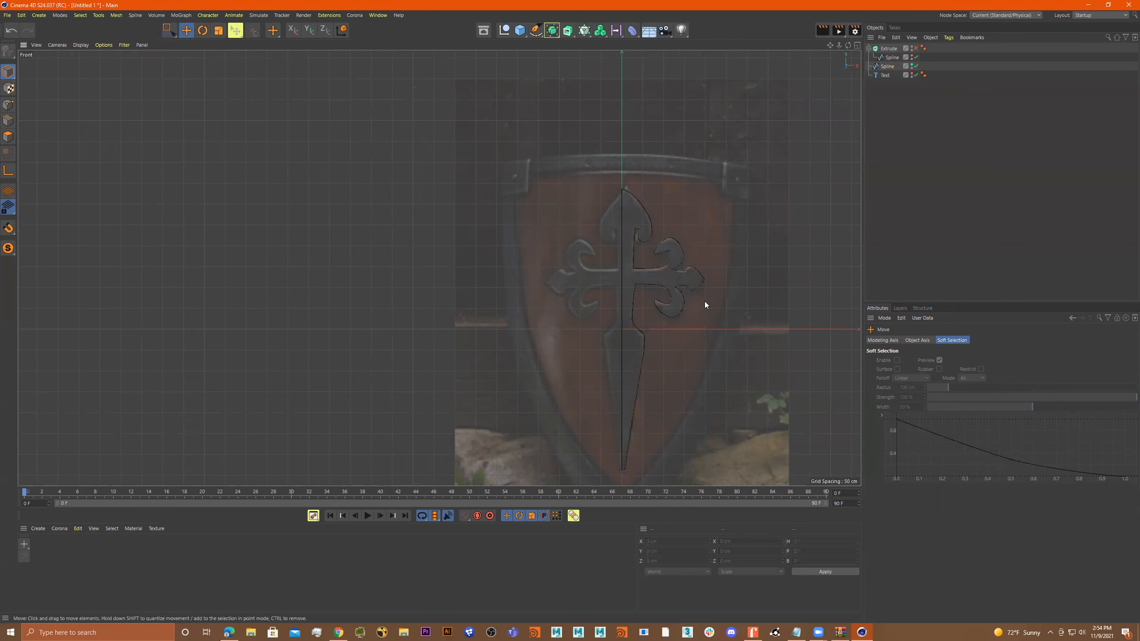
{"action": "scroll", "coordinate": [655, 235], "scroll_direction": "up", "scroll_amount": 2}
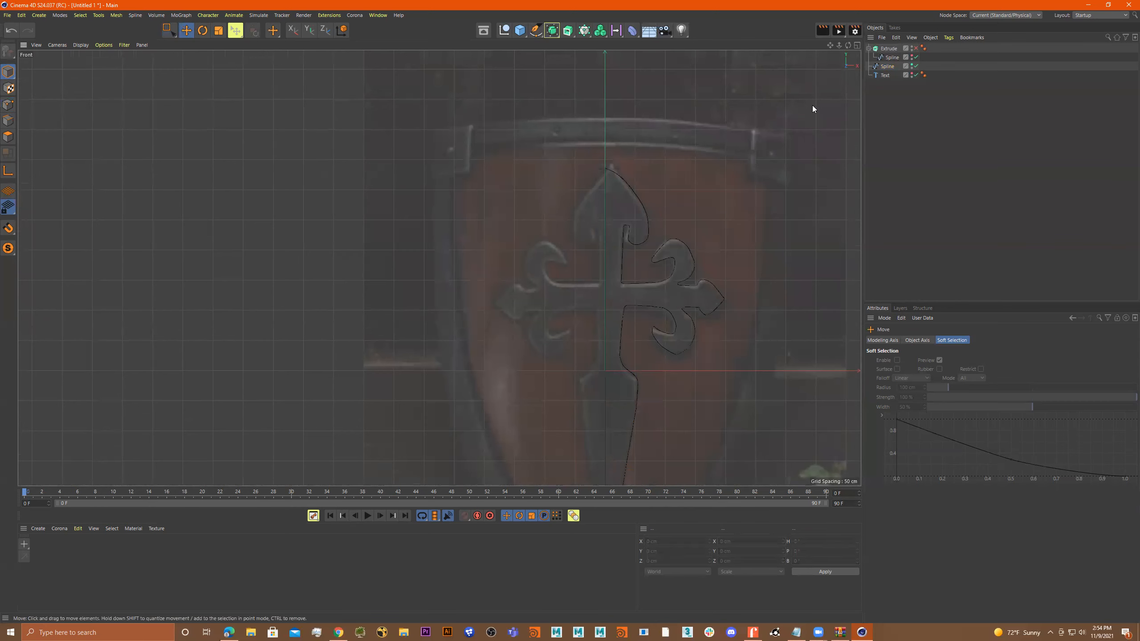
Reorder the half-cross spline below the Text object in the hierarchy and add a Symmetry generator.
{"action": "left_click", "coordinate": [886, 66]}
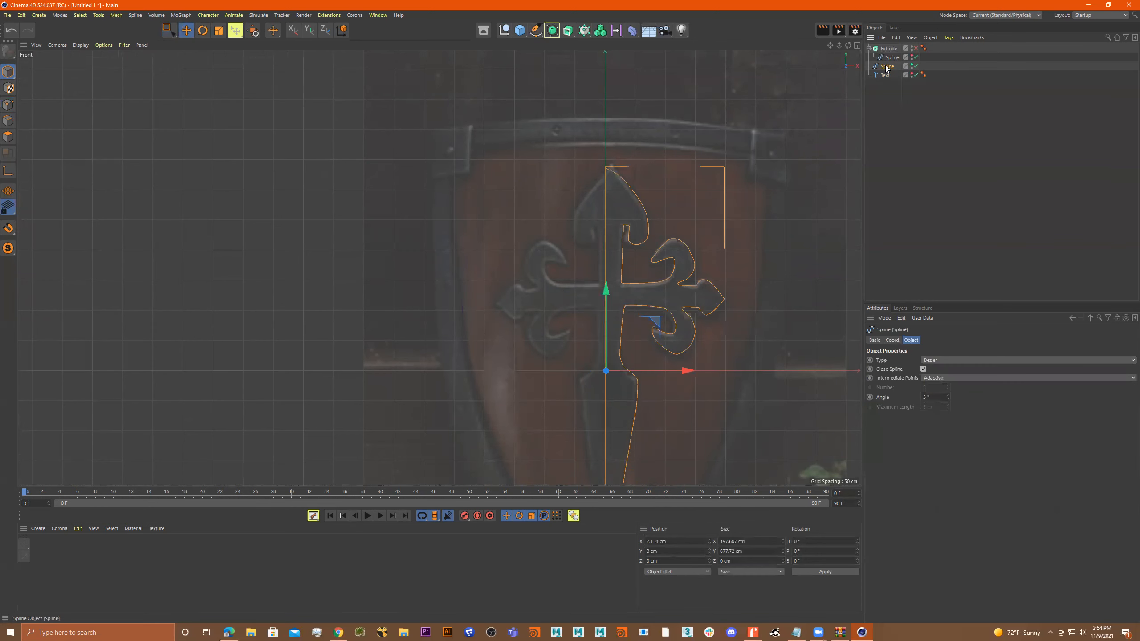
{"action": "left_click_drag", "start_coordinate": [885, 81], "coordinate": [885, 79]}
{"action": "left_click", "coordinate": [553, 31]}
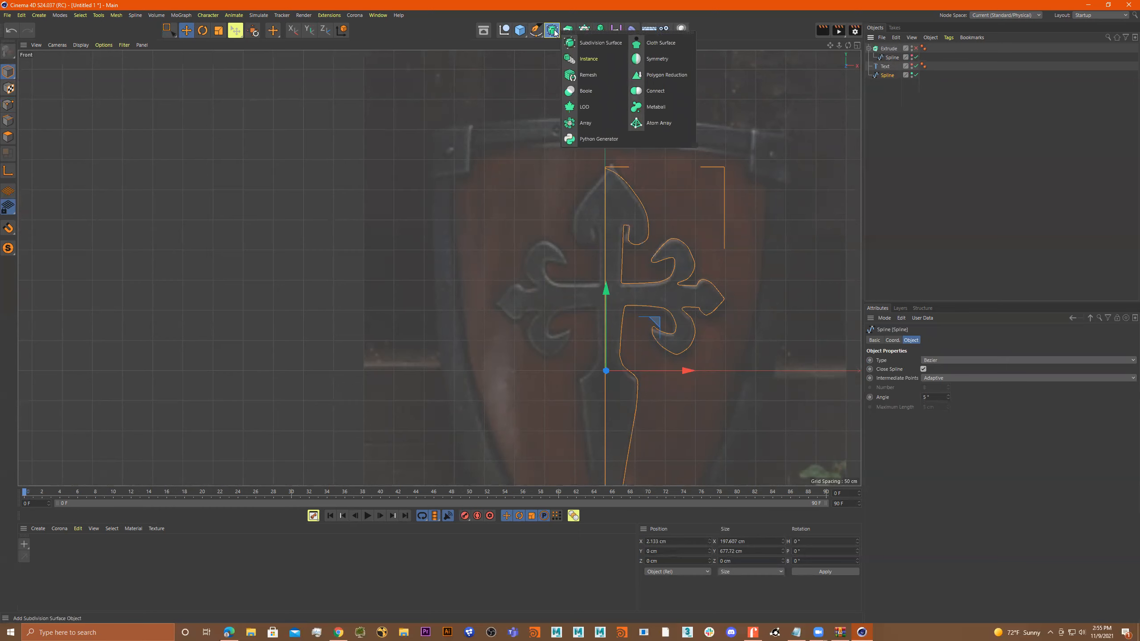
{"action": "left_click", "coordinate": [518, 30]}
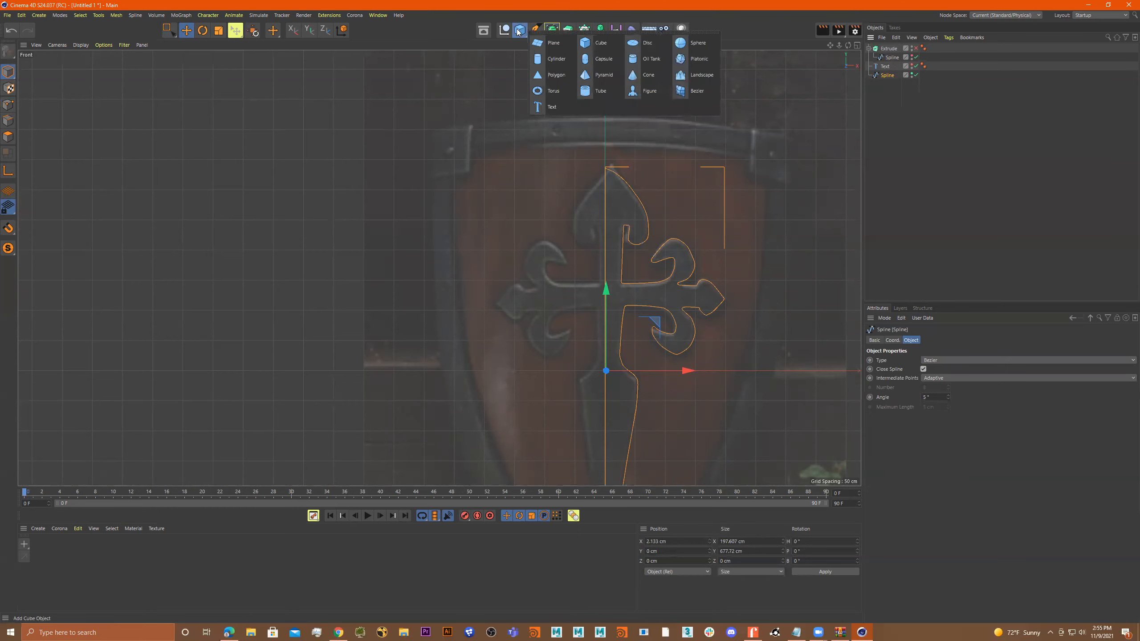
{"action": "left_click", "coordinate": [553, 32]}
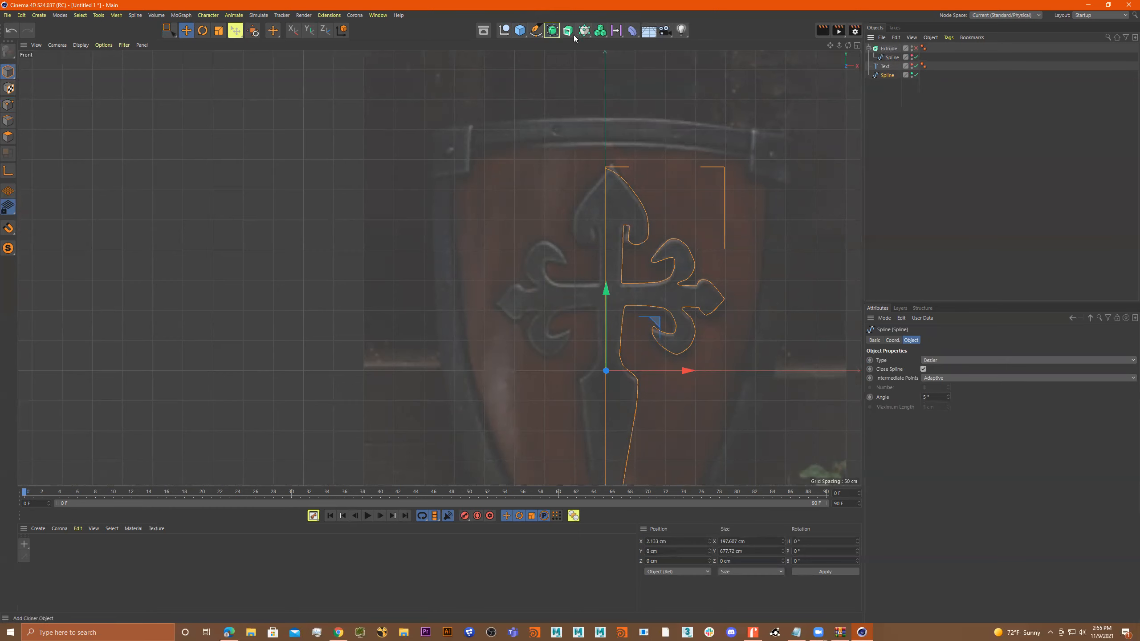
{"action": "left_click", "coordinate": [552, 31]}
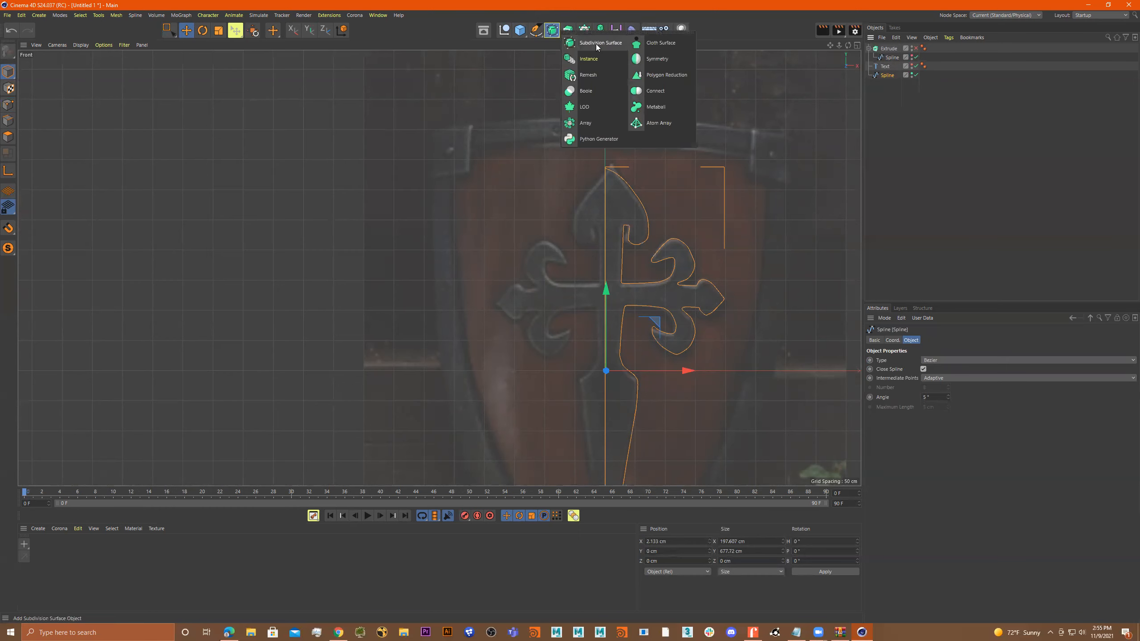
{"action": "left_click", "coordinate": [654, 60]}
Try nesting the half-cross spline under Symmetry to mirror it, and undo the nesting.
{"action": "left_click_drag", "start_coordinate": [887, 85], "coordinate": [885, 47]}
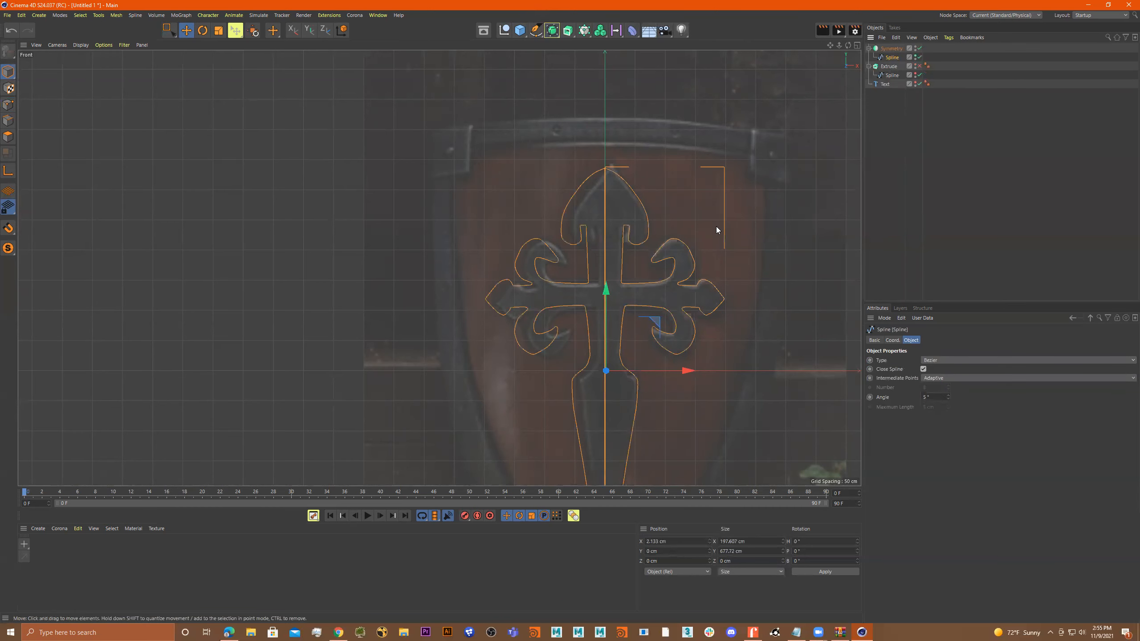
{"action": "scroll", "coordinate": [707, 224], "scroll_direction": "down", "scroll_amount": 3}
{"action": "scroll", "coordinate": [668, 231], "scroll_direction": "up", "scroll_amount": 5}
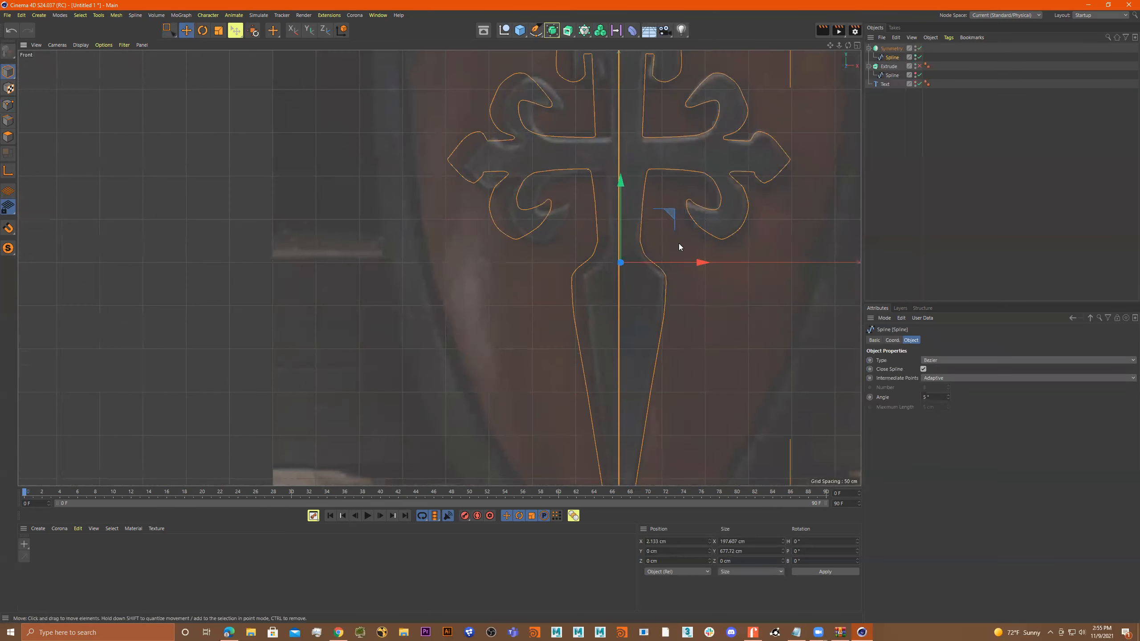
{"action": "scroll", "coordinate": [675, 257], "scroll_direction": "down", "scroll_amount": 3}
{"action": "scroll", "coordinate": [651, 253], "scroll_direction": "up", "scroll_amount": 1}
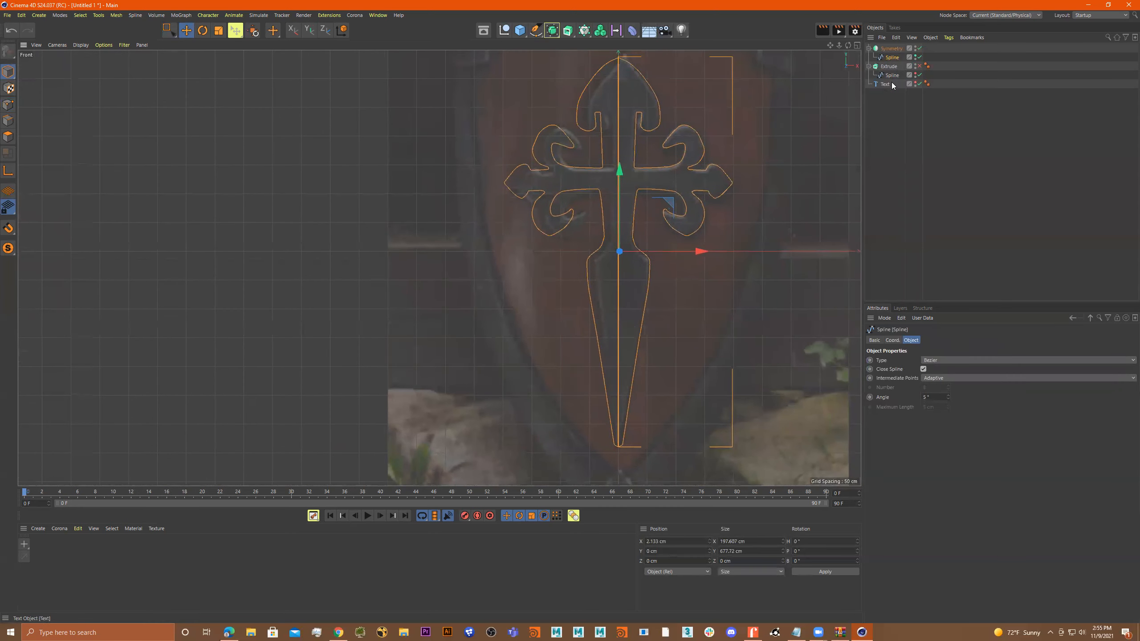
{"action": "key", "text": "ctrl+z"}
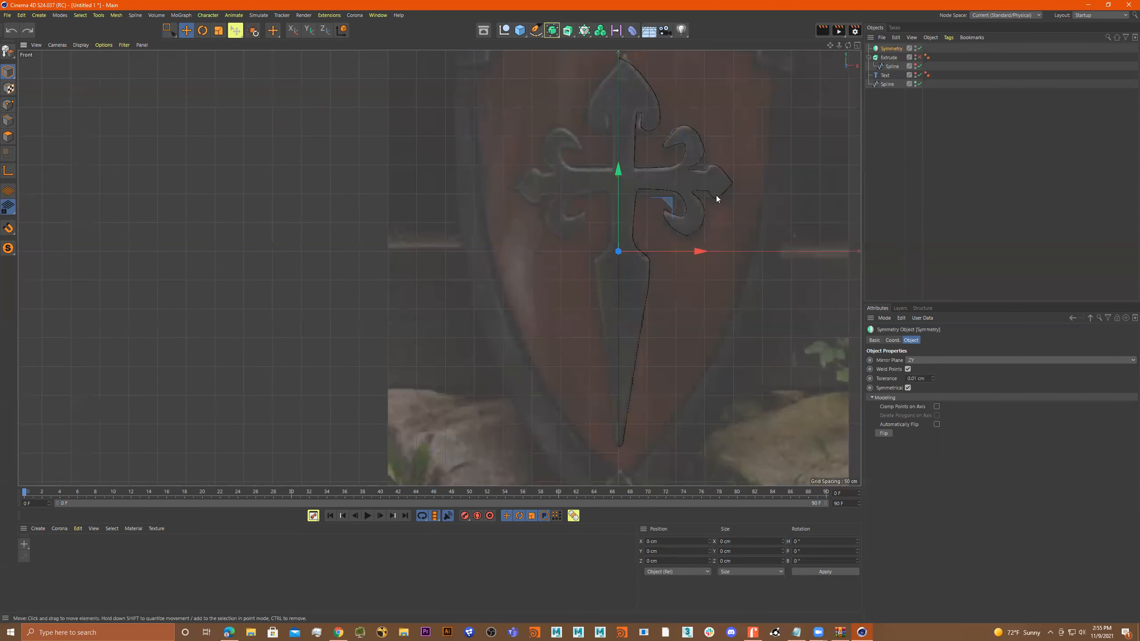
Duplicate the half-cross spline by moving a copy left to about X -398.4 cm.
{"action": "left_click", "coordinate": [890, 85]}
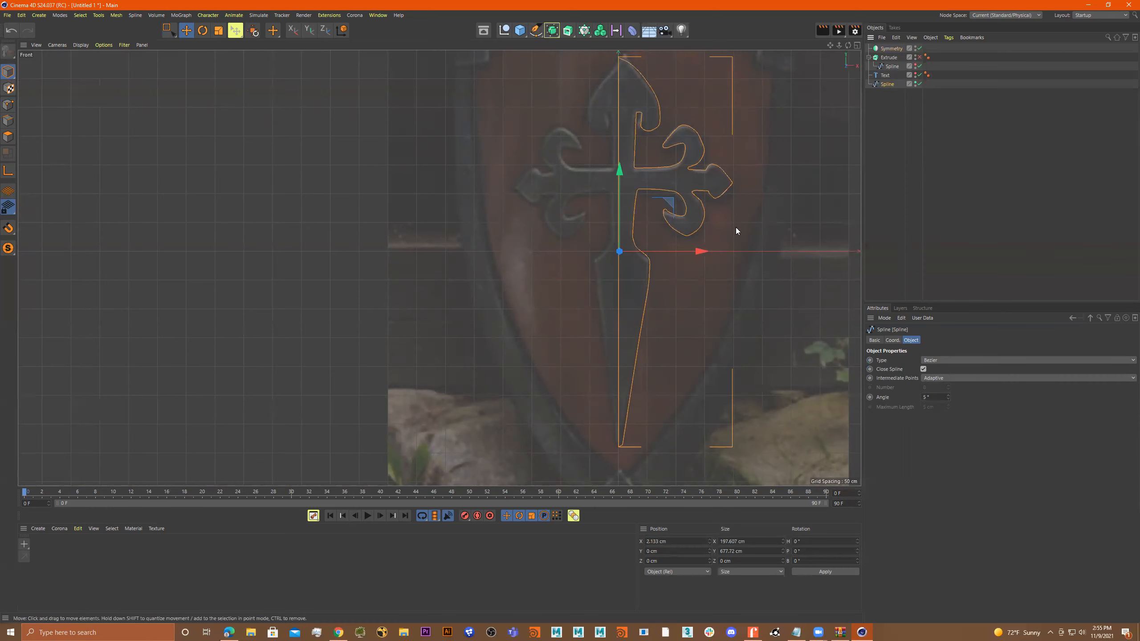
{"action": "scroll", "coordinate": [731, 238], "scroll_direction": "down", "scroll_amount": 2}
{"action": "scroll", "coordinate": [729, 253], "scroll_direction": "down", "scroll_amount": 1}
{"action": "scroll", "coordinate": [732, 267], "scroll_direction": "up", "scroll_amount": 3}
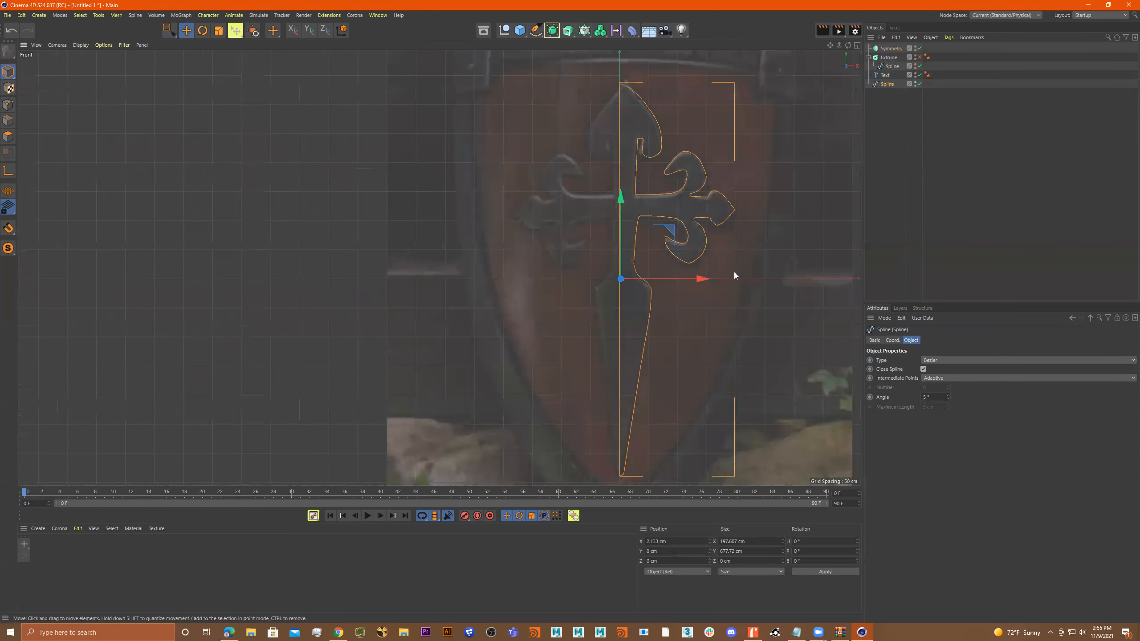
{"action": "left_click_drag", "start_coordinate": [703, 278], "coordinate": [470, 260]}
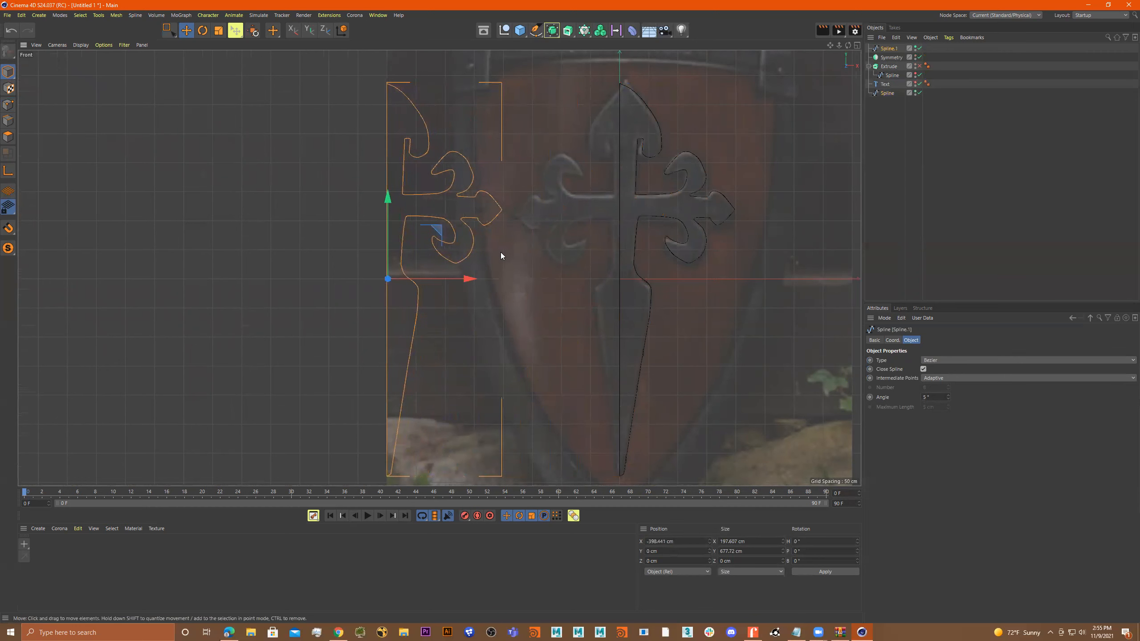
Flip the spline copy by setting its heading rotation to -180° and move it right to about X -7.1 cm, beside the original half.
{"action": "key", "text": "r"}
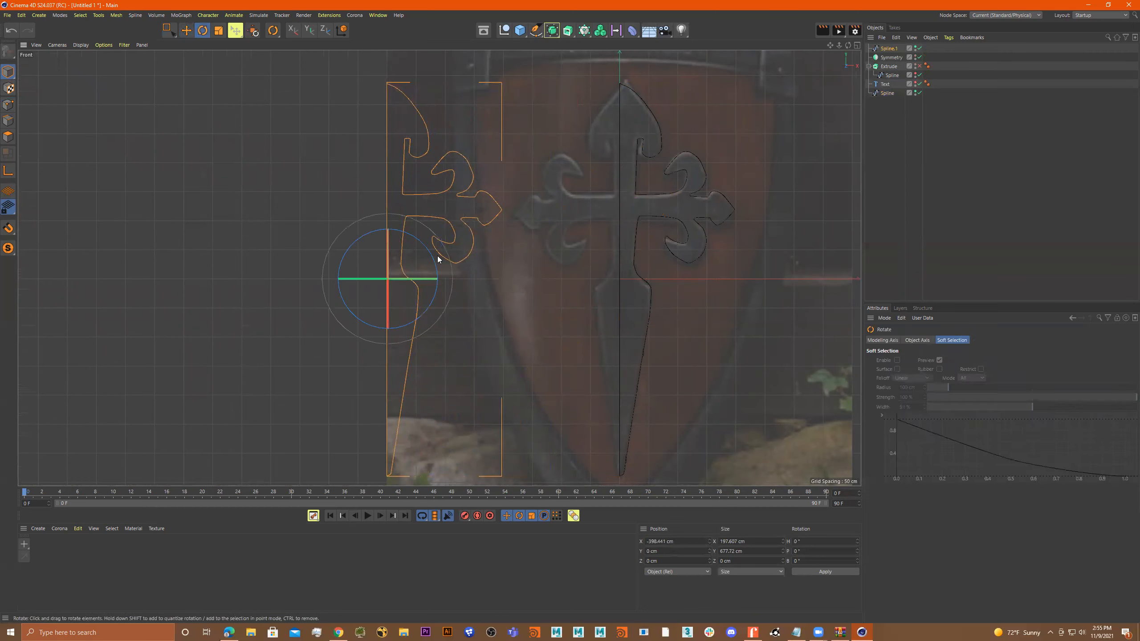
{"action": "left_click_drag", "start_coordinate": [428, 285], "coordinate": [441, 320]}
{"action": "left_click_drag", "start_coordinate": [793, 538], "coordinate": [727, 533]}
{"action": "type", "text": "-180"}
{"action": "key", "text": "Return"}
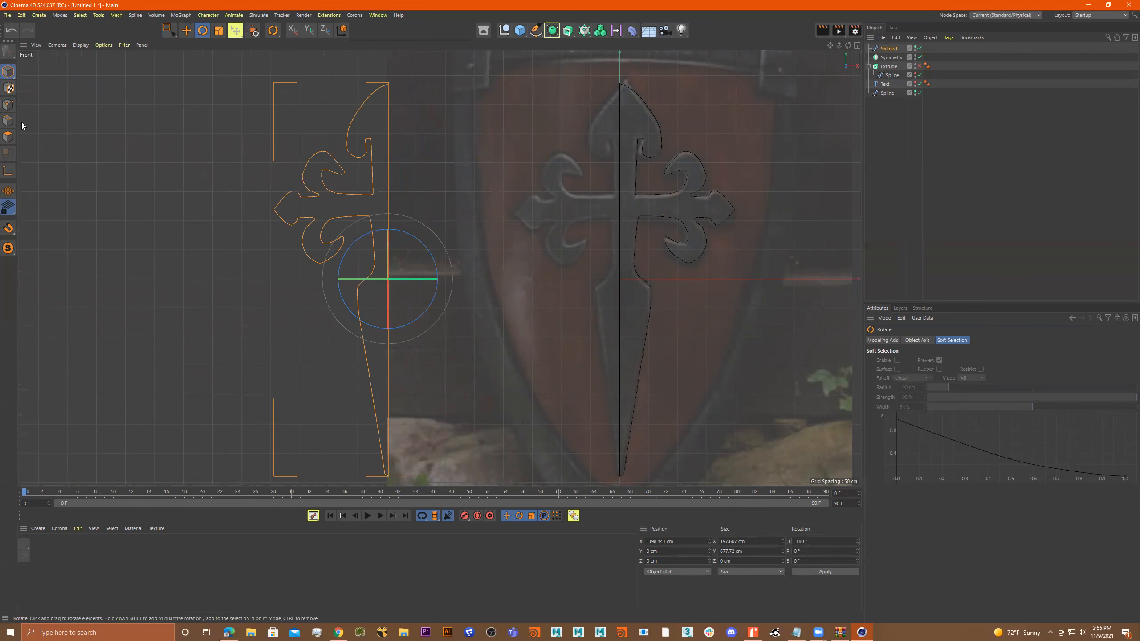
{"action": "key", "text": "e"}
{"action": "left_click_drag", "start_coordinate": [316, 280], "coordinate": [535, 298]}
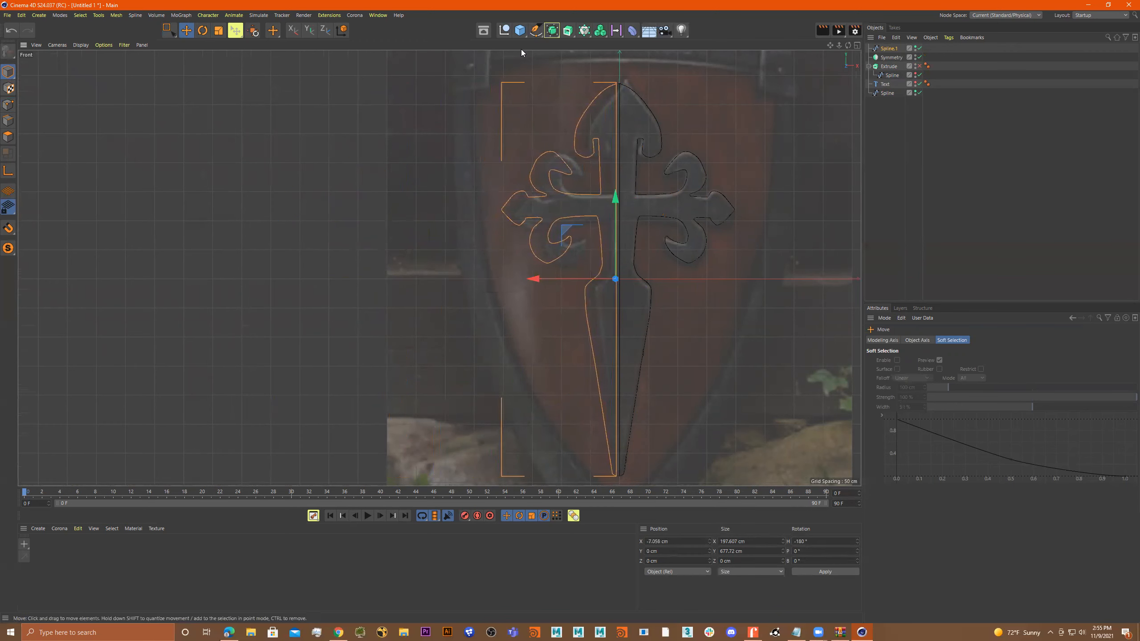
Add a Spline Mask and nest both half-cross splines under it.
{"action": "left_click", "coordinate": [569, 30]}
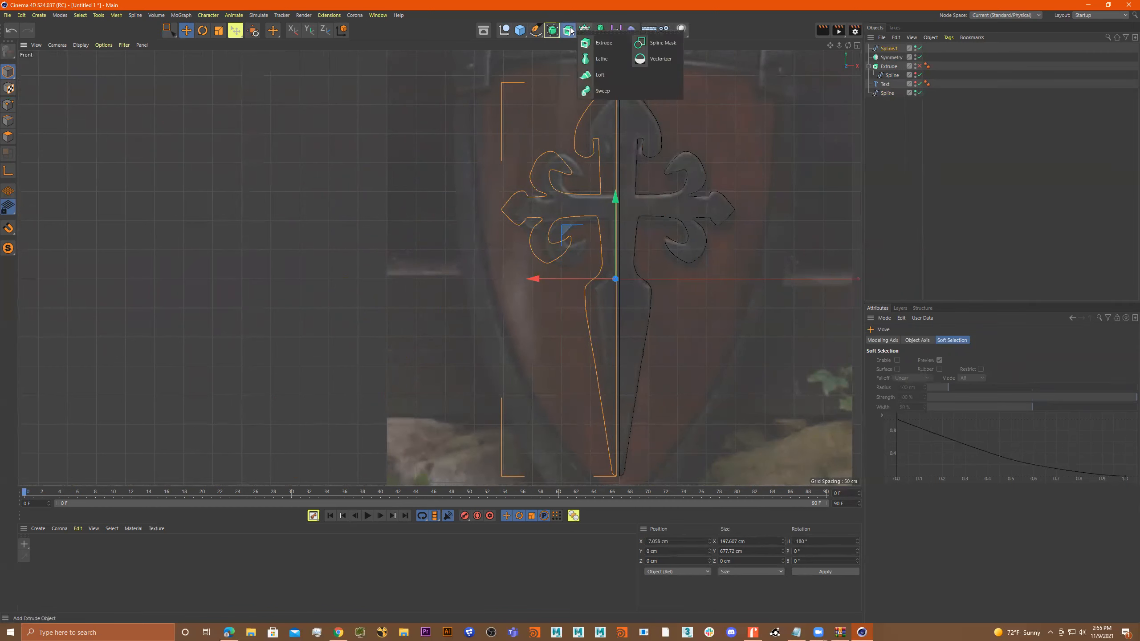
{"action": "left_click", "coordinate": [659, 43]}
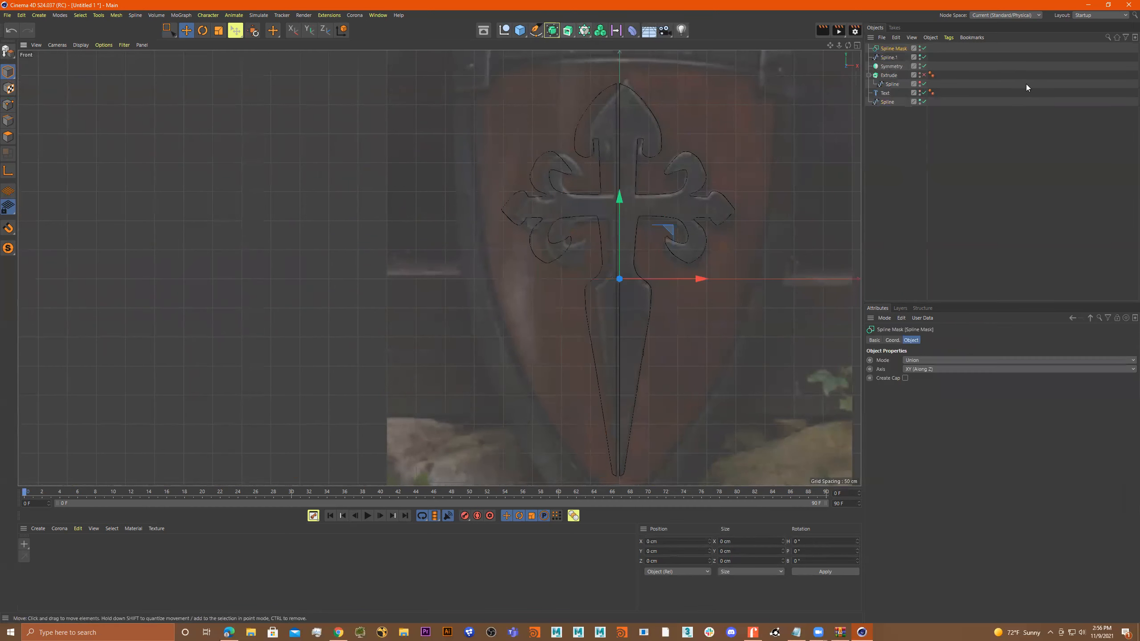
{"action": "left_click", "coordinate": [887, 102]}
{"action": "left_click", "coordinate": [889, 57], "text": "ctrl"}
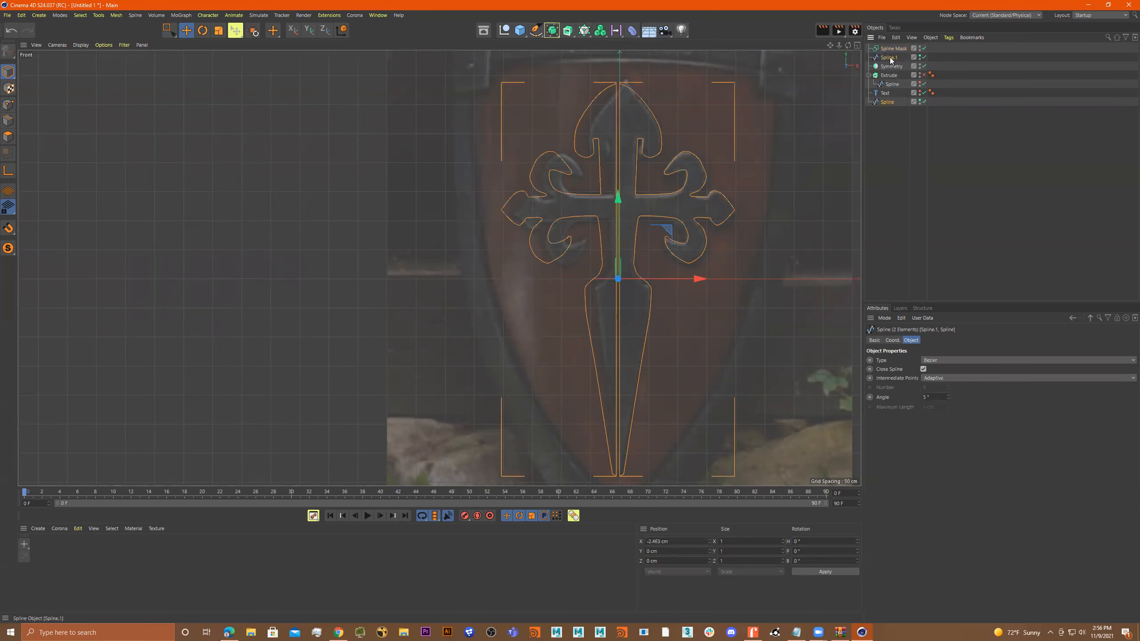
{"action": "left_click_drag", "start_coordinate": [891, 59], "coordinate": [890, 49]}
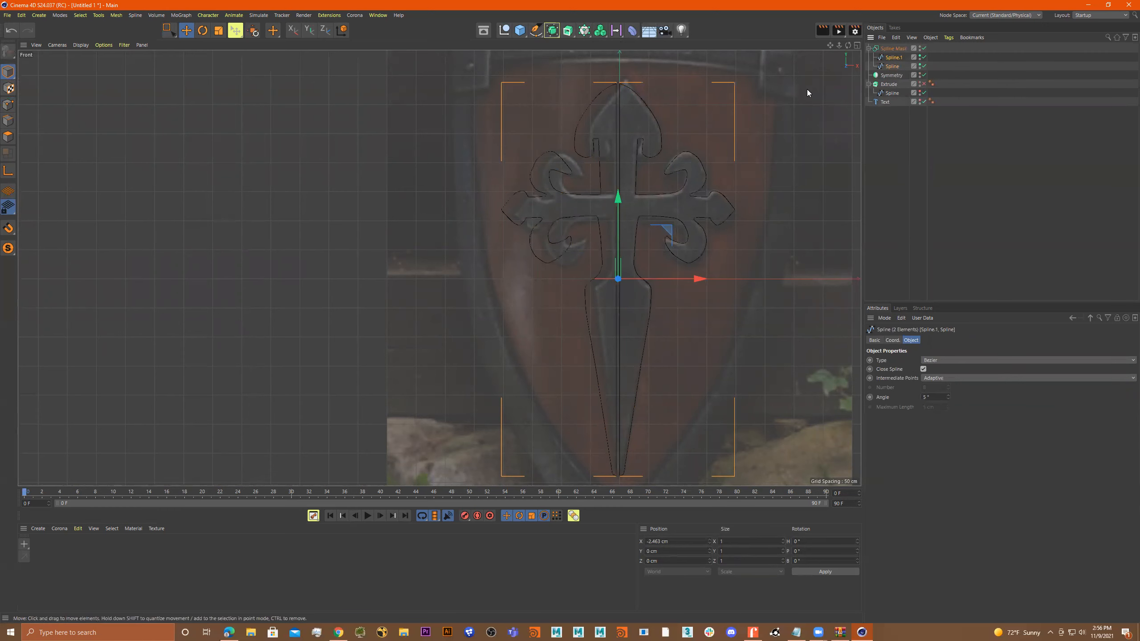
Review the available boolean modes of the Spline Mask.
{"action": "left_click", "coordinate": [893, 48]}
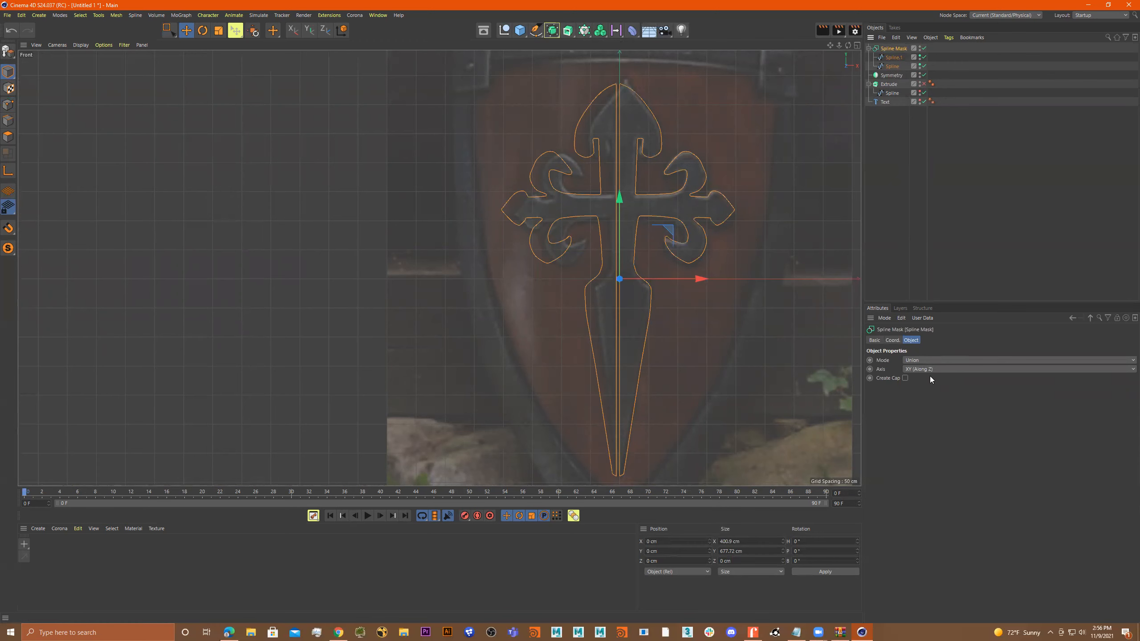
{"action": "left_click", "coordinate": [927, 360]}
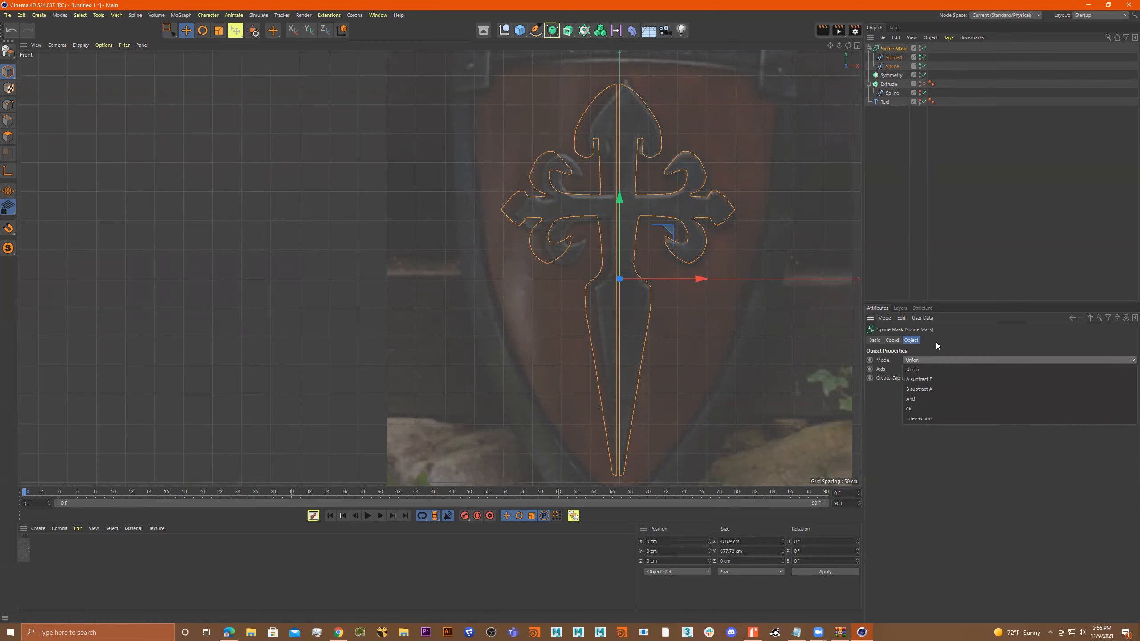
{"action": "left_click", "coordinate": [935, 343]}
Select the mirrored half inside the Spline Mask and shift it horizontally, first to X 2.133 cm and then to about X -16.7 cm.
{"action": "left_click", "coordinate": [892, 57]}
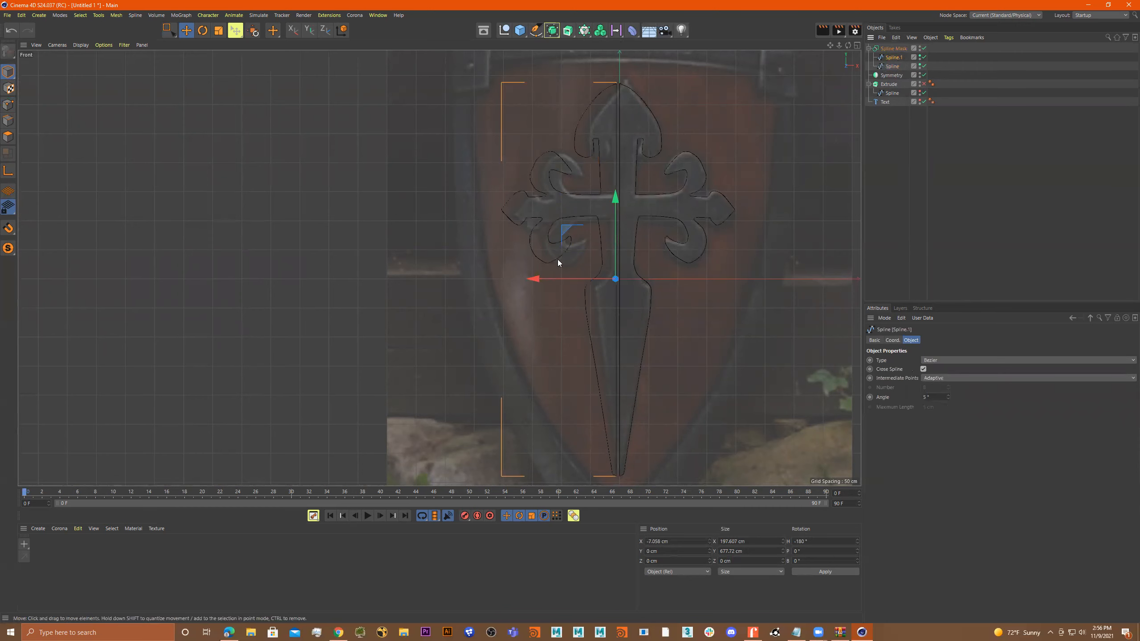
{"action": "left_click_drag", "start_coordinate": [536, 279], "coordinate": [542, 281]}
{"action": "scroll", "coordinate": [661, 363], "scroll_direction": "up", "scroll_amount": 10}
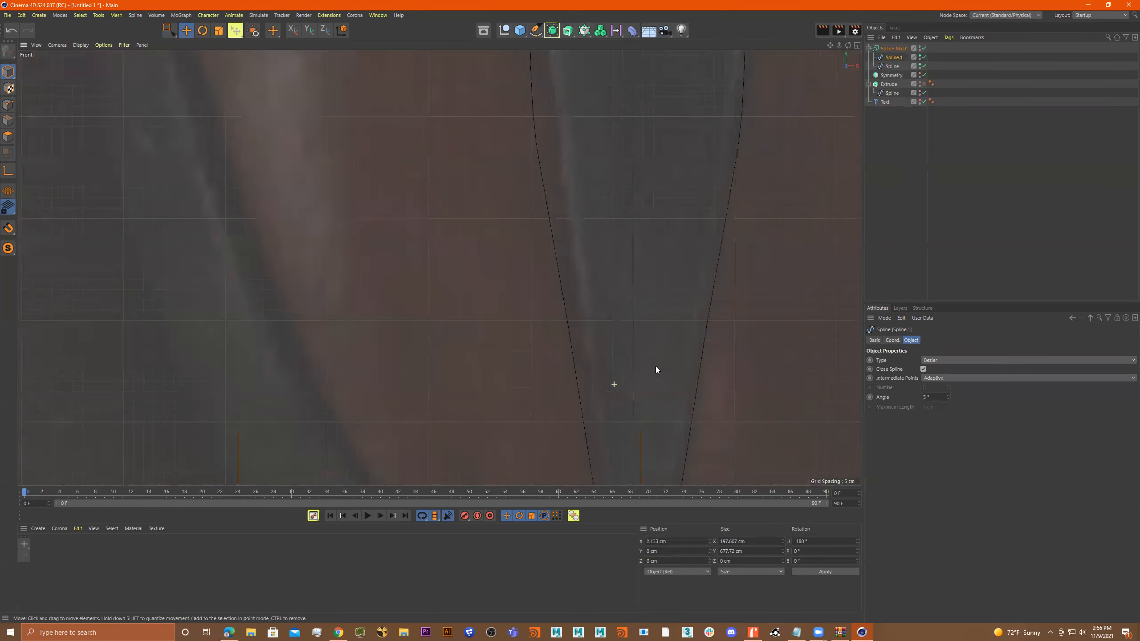
{"action": "scroll", "coordinate": [675, 231], "scroll_direction": "down", "scroll_amount": 6}
{"action": "middle_click_drag", "start_coordinate": [648, 232], "coordinate": [569, 404], "text": "alt"}
{"action": "scroll", "coordinate": [588, 172], "scroll_direction": "up", "scroll_amount": 2}
{"action": "left_click_drag", "start_coordinate": [521, 307], "coordinate": [496, 310]}
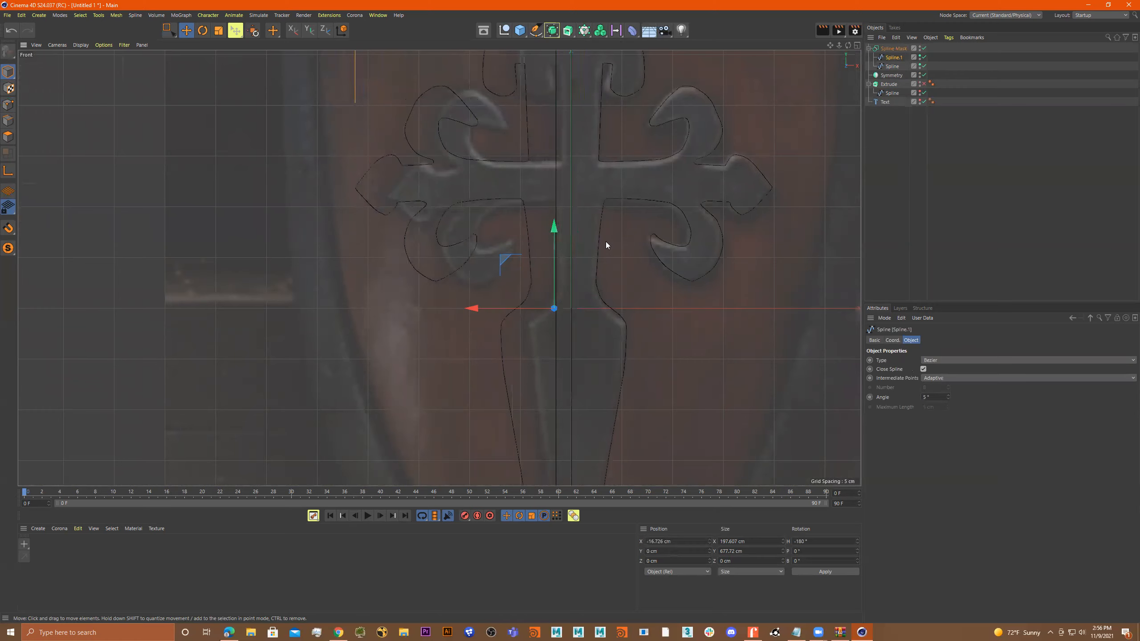
Hide the background reference picture in the Front viewport.
{"action": "scroll", "coordinate": [588, 254], "scroll_direction": "down", "scroll_amount": 8}
{"action": "scroll", "coordinate": [639, 273], "scroll_direction": "down", "scroll_amount": 2}
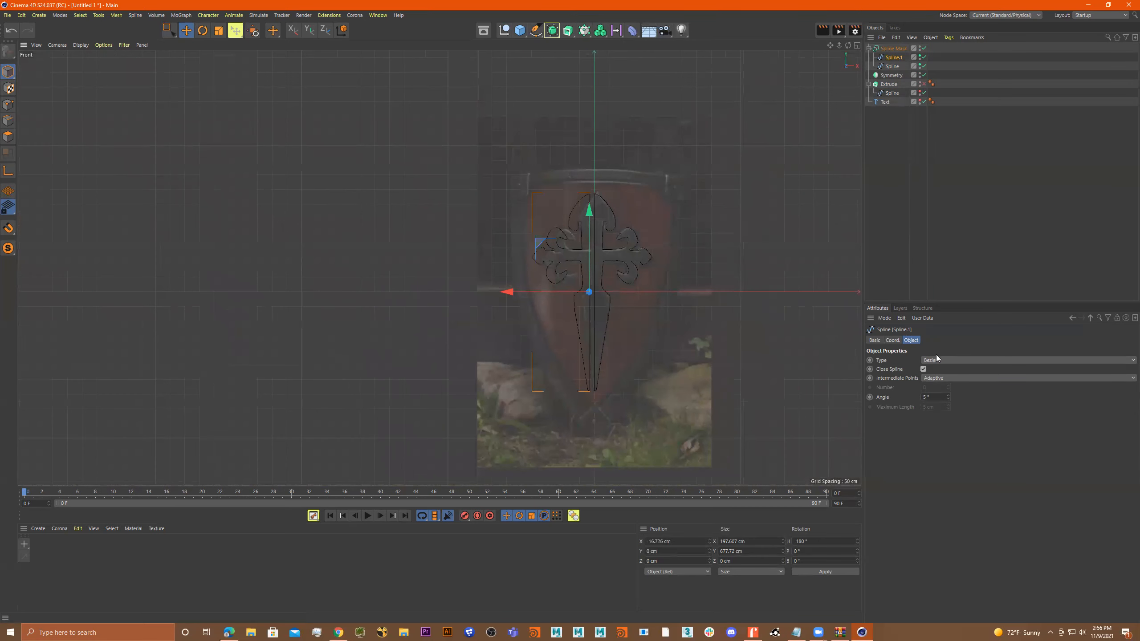
{"action": "left_click", "coordinate": [104, 45]}
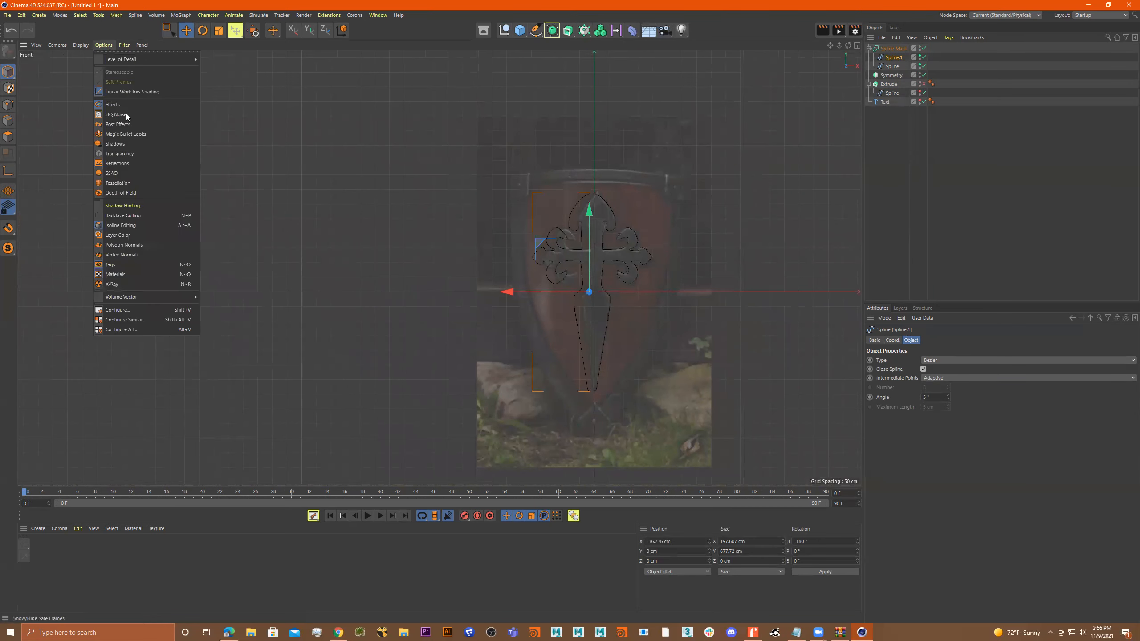
{"action": "left_click", "coordinate": [138, 309]}
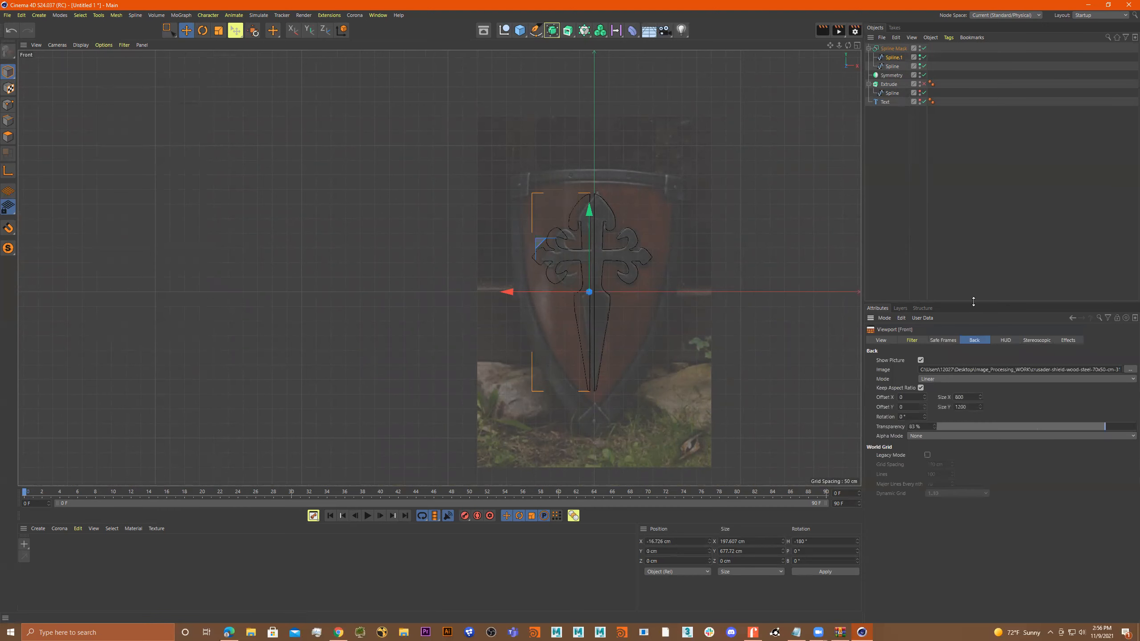
{"action": "left_click", "coordinate": [919, 360]}
Slide the mirrored half along X to about -3.5 cm so both halves merge into one cross outline.
{"action": "scroll", "coordinate": [621, 267], "scroll_direction": "up", "scroll_amount": 4}
{"action": "left_click_drag", "start_coordinate": [535, 326], "coordinate": [475, 321]}
{"action": "scroll", "coordinate": [628, 283], "scroll_direction": "down", "scroll_amount": 5}
{"action": "left_click_drag", "start_coordinate": [586, 288], "coordinate": [633, 284]}
{"action": "scroll", "coordinate": [748, 243], "scroll_direction": "up", "scroll_amount": 8}
{"action": "middle_click_drag", "start_coordinate": [677, 239], "coordinate": [651, 242], "text": "alt"}
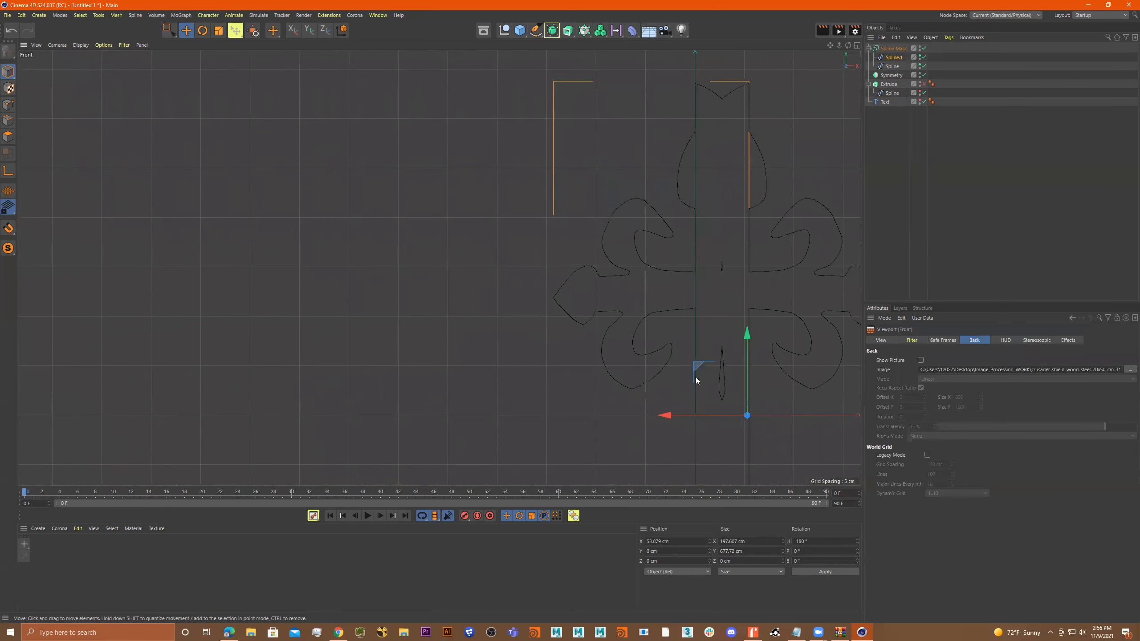
{"action": "left_click_drag", "start_coordinate": [671, 416], "coordinate": [618, 396]}
{"action": "scroll", "coordinate": [690, 284], "scroll_direction": "down", "scroll_amount": 3}
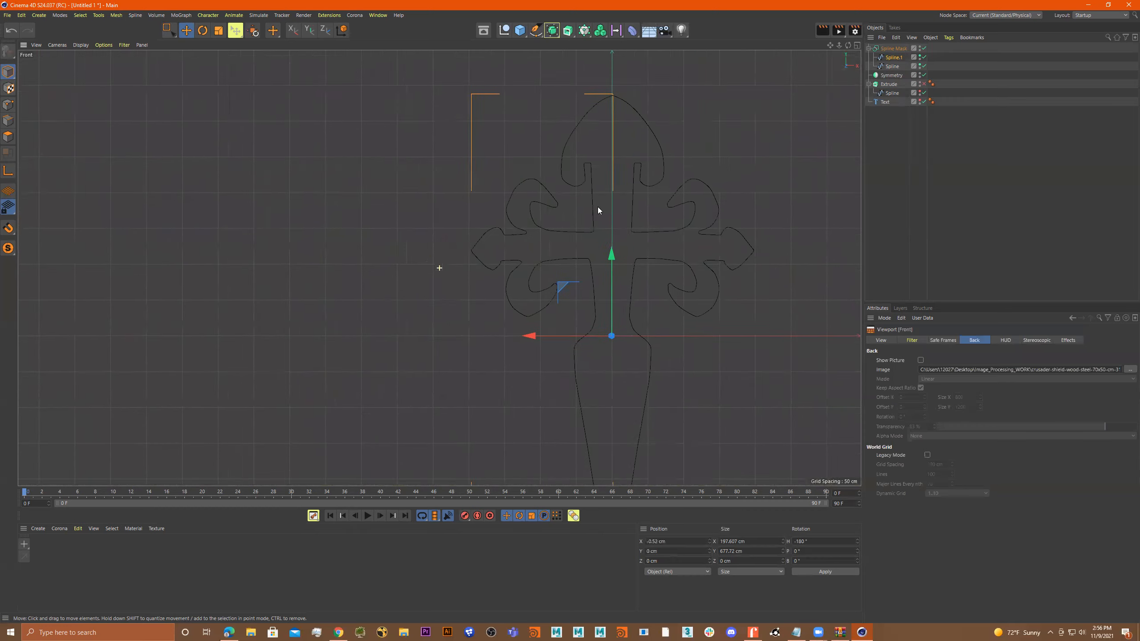
Extrude the merged cross outline by nesting the Spline Mask in a new Extrude object and inspect the solid in perspective.
{"action": "scroll", "coordinate": [722, 259], "scroll_direction": "down", "scroll_amount": 3}
{"action": "scroll", "coordinate": [662, 125], "scroll_direction": "down", "scroll_amount": 1}
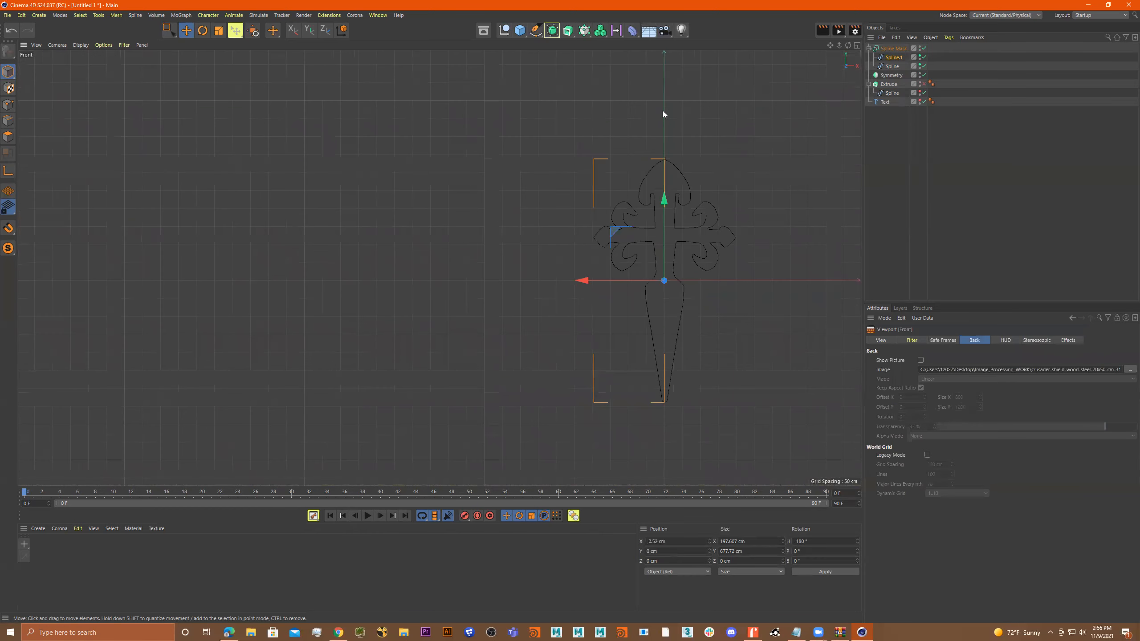
{"action": "scroll", "coordinate": [678, 230], "scroll_direction": "up", "scroll_amount": 3}
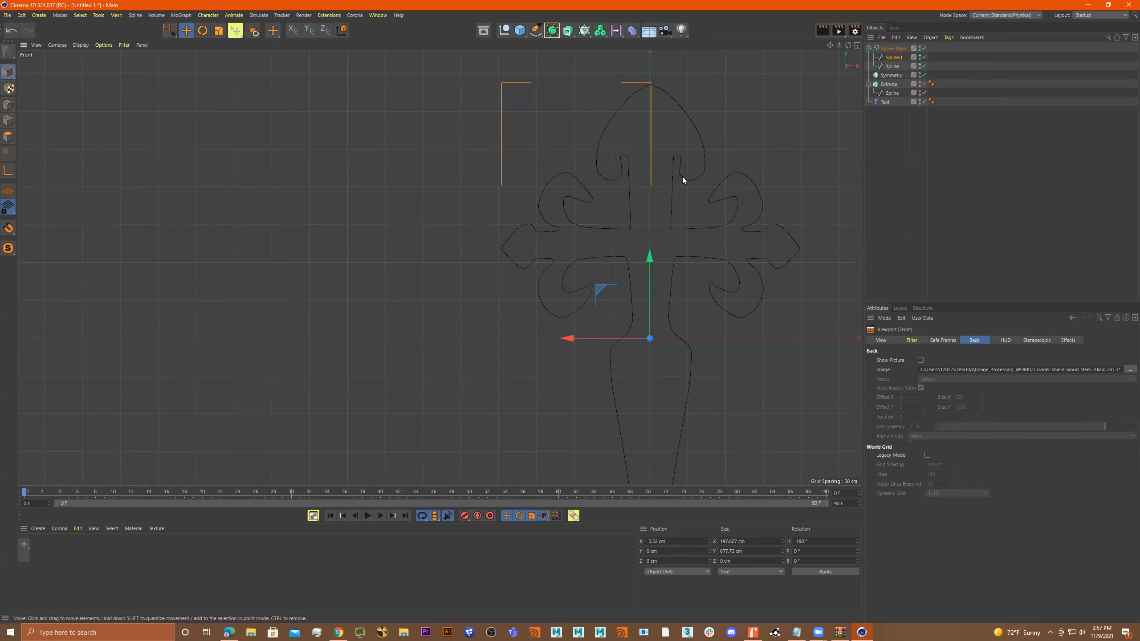
{"action": "left_click", "coordinate": [897, 46]}
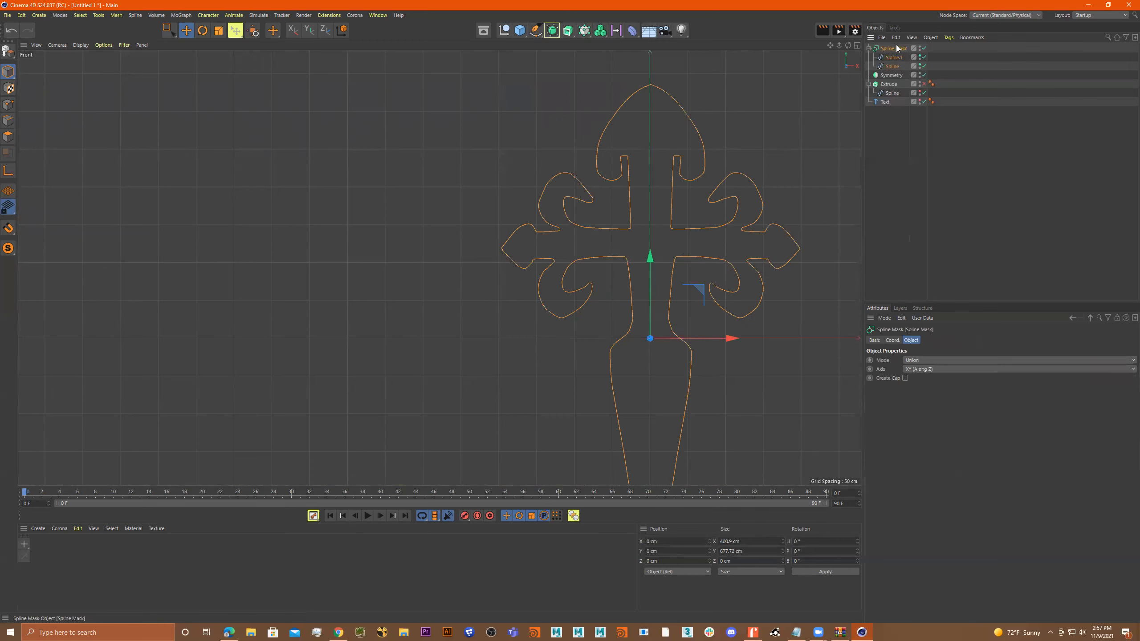
{"action": "left_click", "coordinate": [567, 30]}
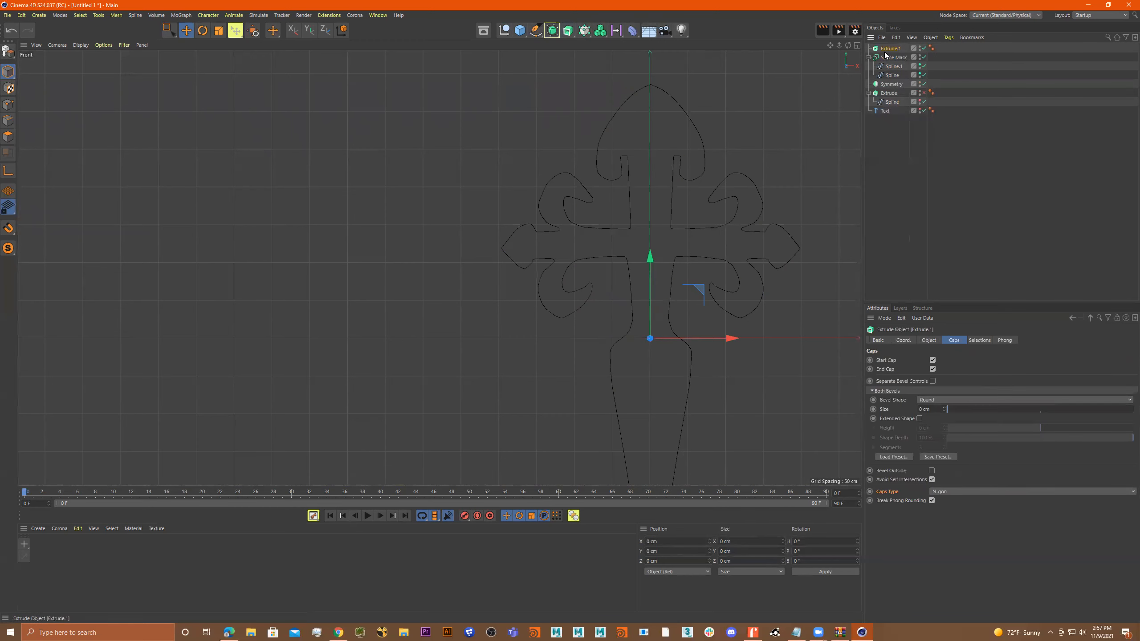
{"action": "left_click_drag", "start_coordinate": [891, 57], "coordinate": [889, 48]}
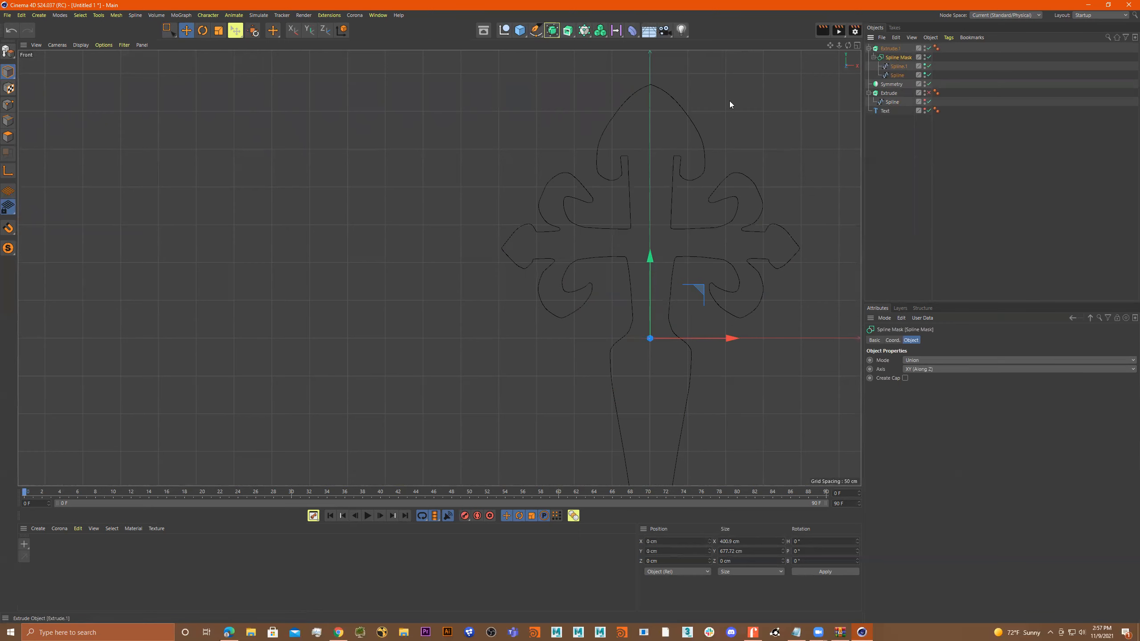
{"action": "middle_click", "coordinate": [615, 160]}
{"action": "middle_click", "coordinate": [353, 151]}
{"action": "left_click_drag", "start_coordinate": [528, 157], "coordinate": [536, 265], "text": "alt"}
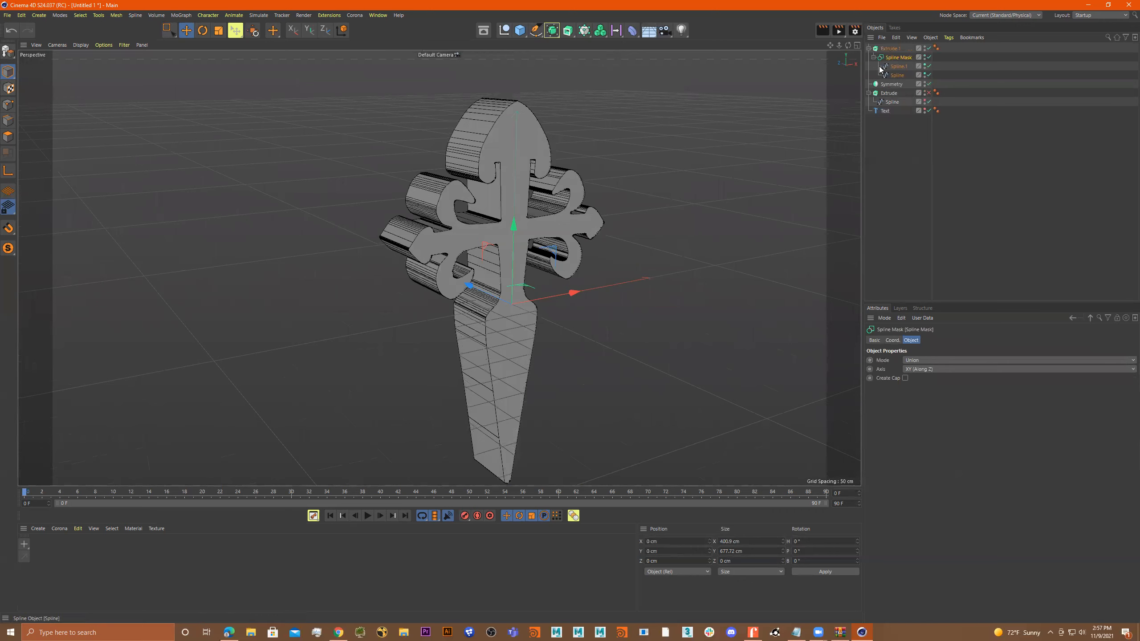
Give the cross extrusion's caps a round bevel of about 6.55 cm with a shape depth of about 36%.
{"action": "left_click", "coordinate": [890, 48]}
{"action": "left_click_drag", "start_coordinate": [957, 408], "coordinate": [1067, 436]}
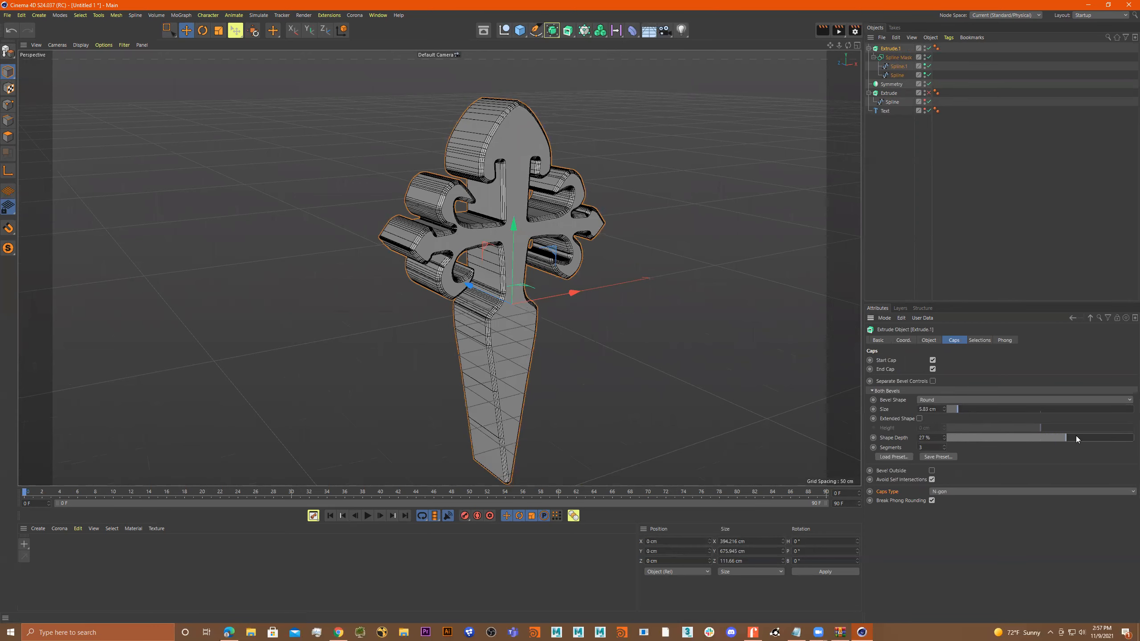
{"action": "left_click_drag", "start_coordinate": [954, 411], "coordinate": [959, 408]}
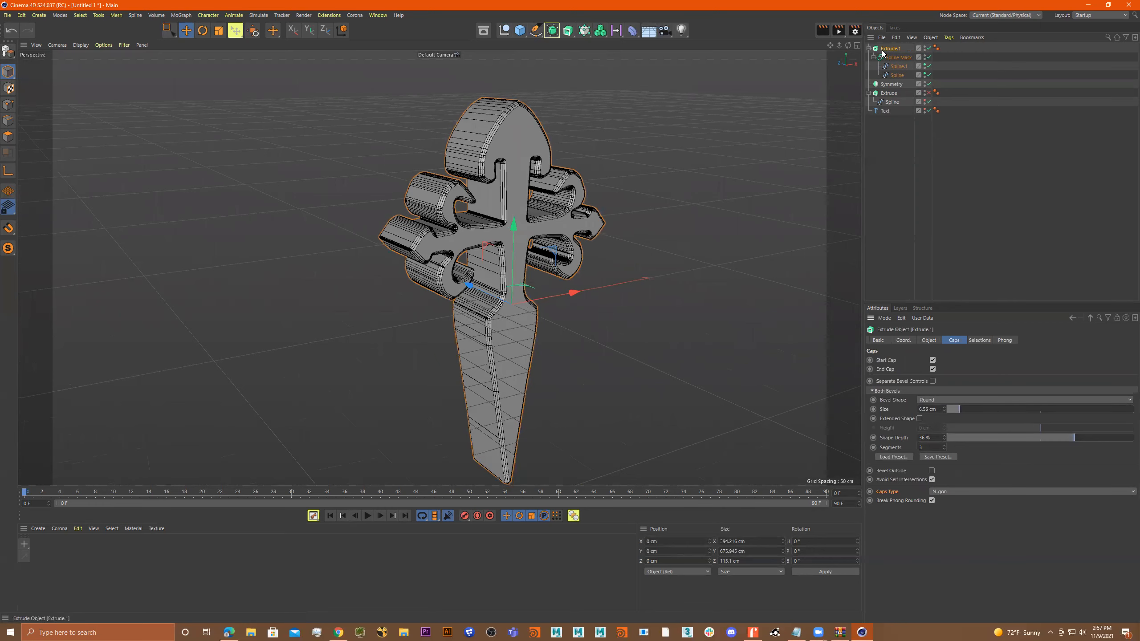
Set the cross extrusion's offset to 16 cm and inspect its thickness and bevel from several angles.
{"action": "left_click", "coordinate": [924, 341]}
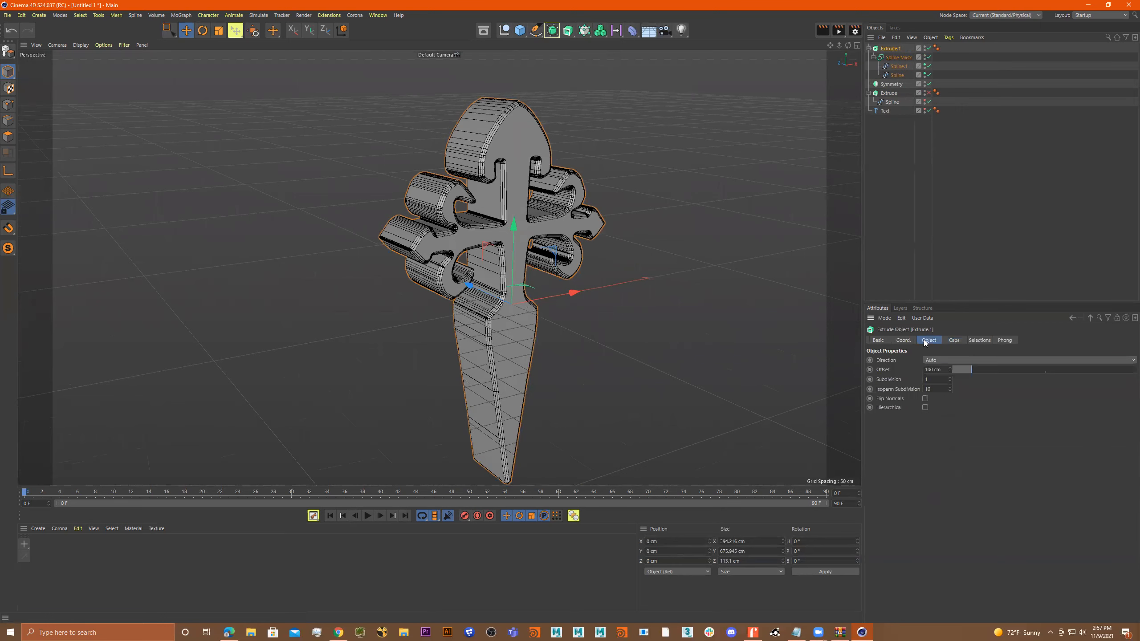
{"action": "left_click_drag", "start_coordinate": [977, 372], "coordinate": [956, 371]}
{"action": "mouse_move", "coordinate": [630, 284]}
{"action": "left_mouse_down", "text": "alt"}
{"action": "mouse_move", "coordinate": [736, 260]}
{"action": "mouse_move", "coordinate": [623, 280]}
{"action": "mouse_move", "coordinate": [635, 274]}
{"action": "left_mouse_up", "text": "alt"}
{"action": "right_click_drag", "start_coordinate": [553, 289], "coordinate": [609, 285], "text": "alt"}
{"action": "mouse_move", "coordinate": [611, 284]}
{"action": "left_mouse_down", "text": "alt"}
{"action": "mouse_move", "coordinate": [570, 266]}
{"action": "mouse_move", "coordinate": [596, 284]}
{"action": "left_mouse_up", "text": "alt"}
{"action": "right_click_drag", "start_coordinate": [538, 271], "coordinate": [479, 261], "text": "alt"}
{"action": "middle_click_drag", "start_coordinate": [487, 263], "coordinate": [608, 306], "text": "alt"}
{"action": "right_click_drag", "start_coordinate": [594, 302], "coordinate": [631, 285], "text": "alt"}
{"action": "left_click_drag", "start_coordinate": [628, 284], "coordinate": [570, 229], "text": "alt"}
Show the shield reference picture again behind the cross in the Front viewport.
{"action": "middle_click", "coordinate": [696, 249]}
{"action": "middle_click", "coordinate": [634, 353]}
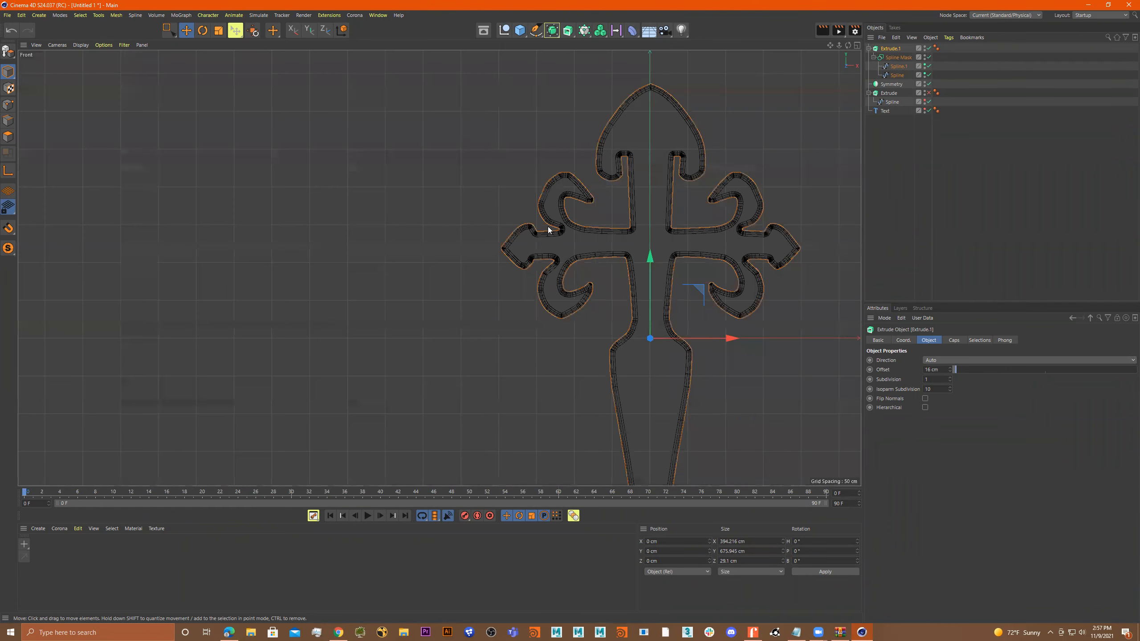
{"action": "left_click", "coordinate": [103, 45]}
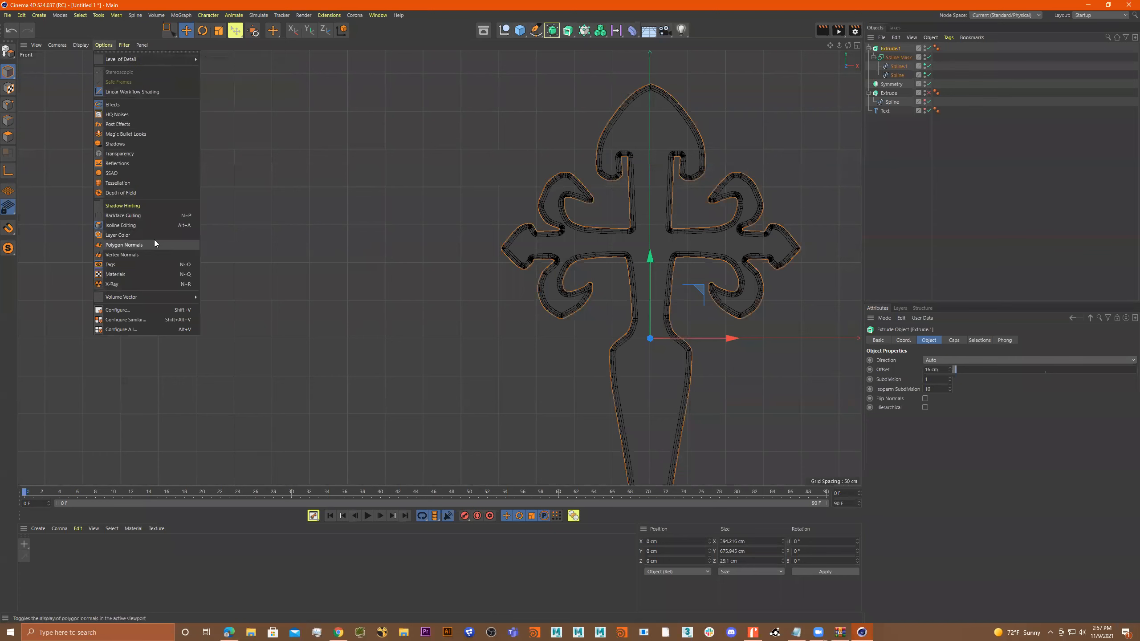
{"action": "left_click", "coordinate": [152, 310]}
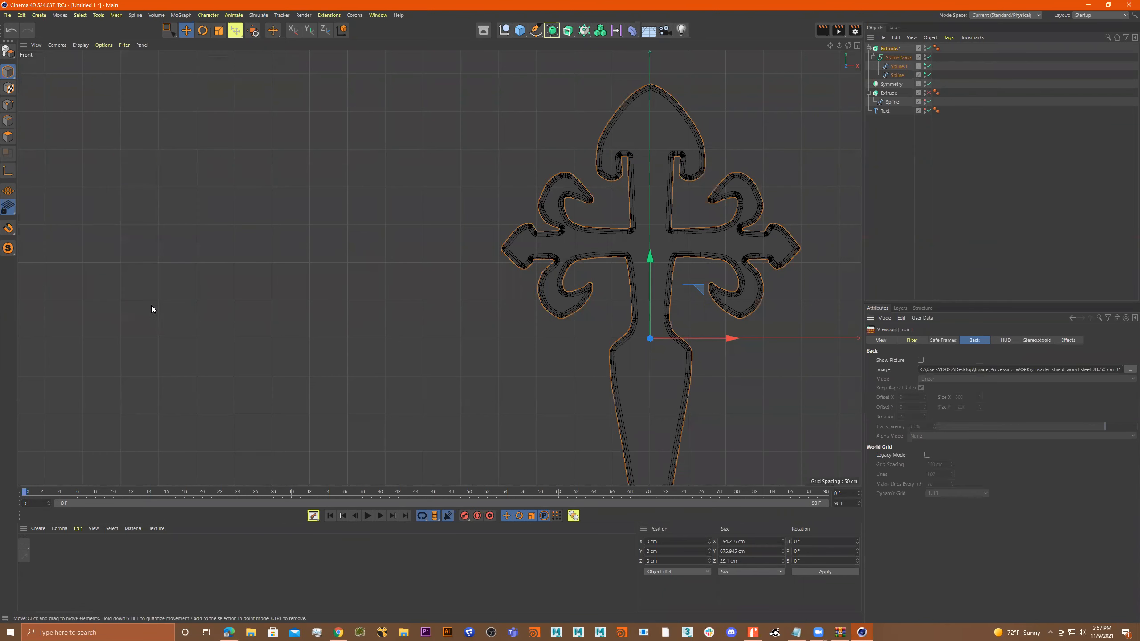
{"action": "left_click", "coordinate": [920, 360]}
{"action": "scroll", "coordinate": [627, 296], "scroll_direction": "down", "scroll_amount": 4}
{"action": "middle_click_drag", "start_coordinate": [663, 295], "coordinate": [601, 281], "text": "alt"}
{"action": "middle_click_drag", "start_coordinate": [633, 221], "coordinate": [621, 210], "text": "alt"}
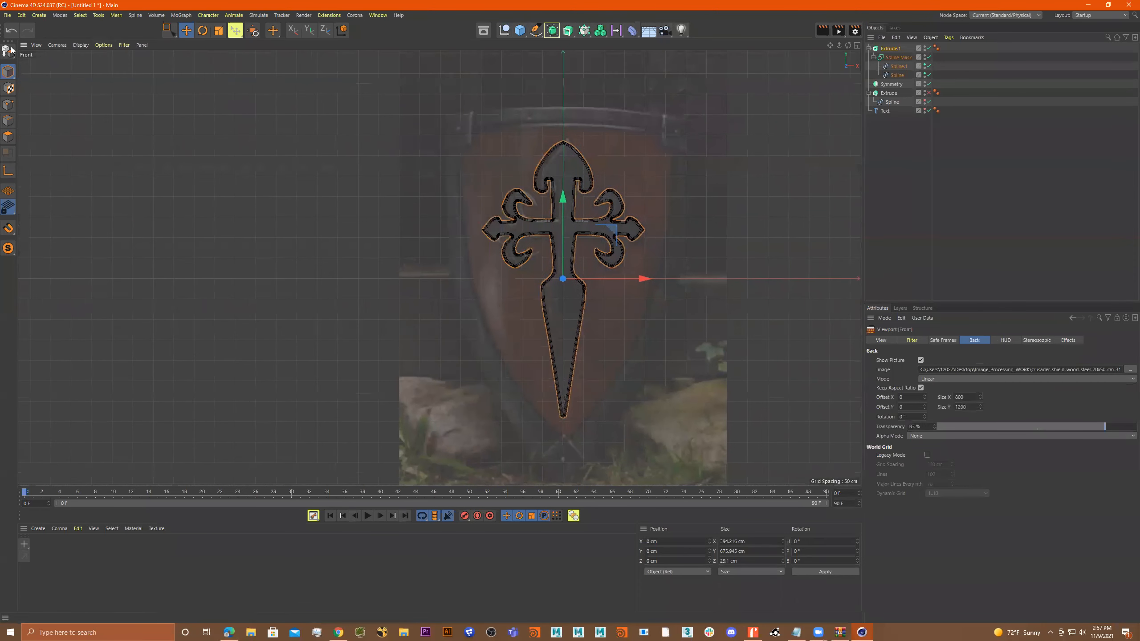
Deselect the cross and start a new Bezier spline along the shield's top edge, from corner to corner through the middle.
{"action": "left_click", "coordinate": [520, 31]}
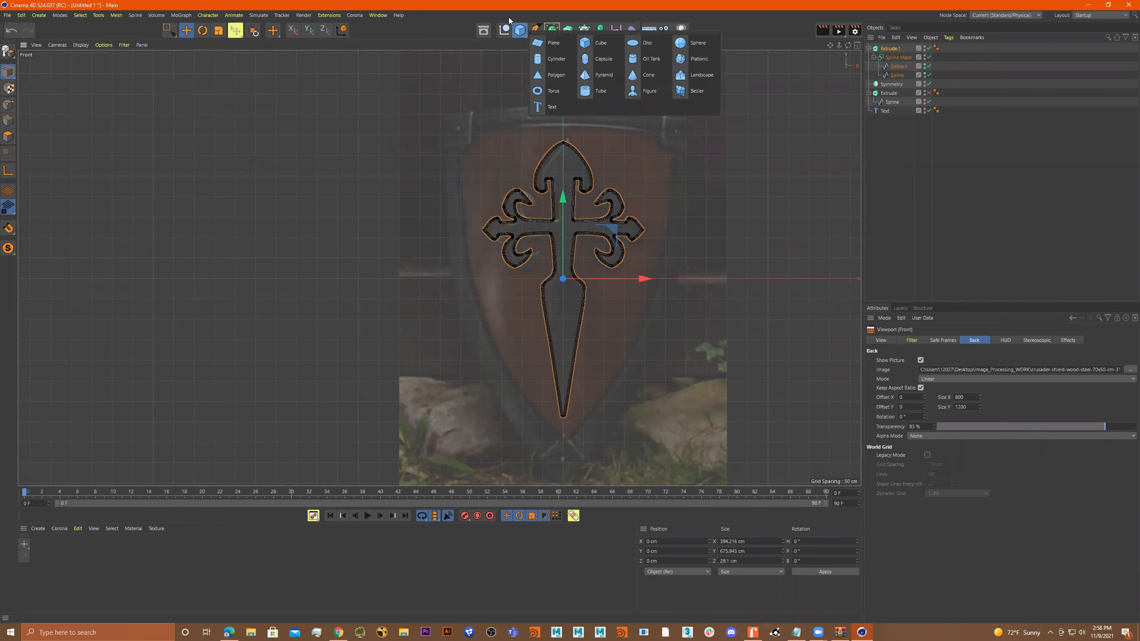
{"action": "left_click", "coordinate": [535, 30]}
{"action": "left_click", "coordinate": [903, 140]}
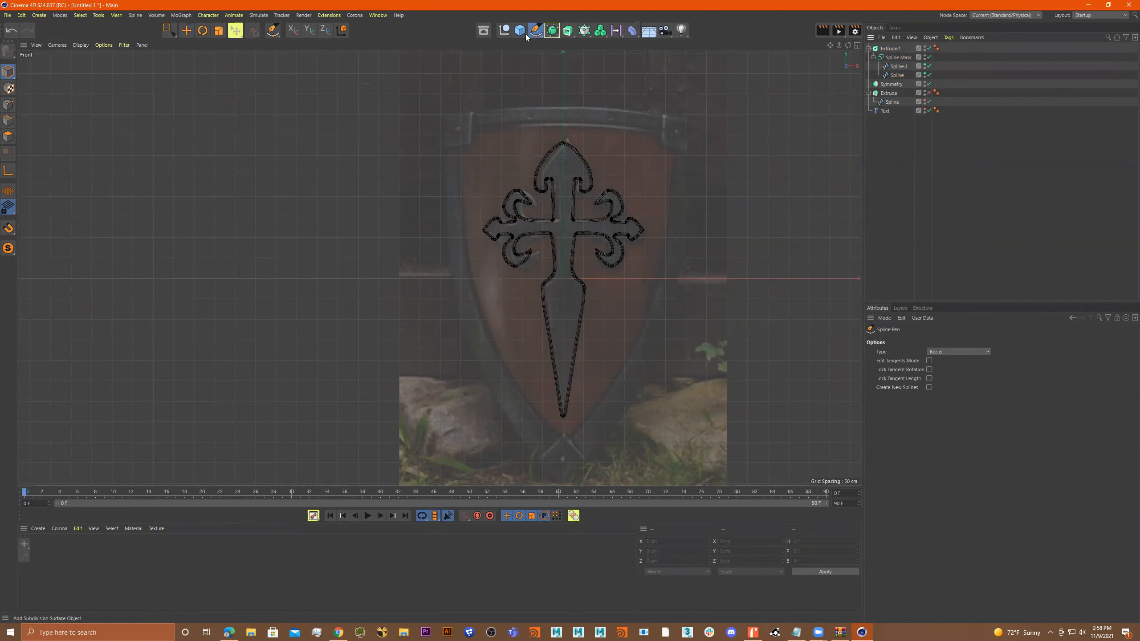
{"action": "key", "text": "space"}
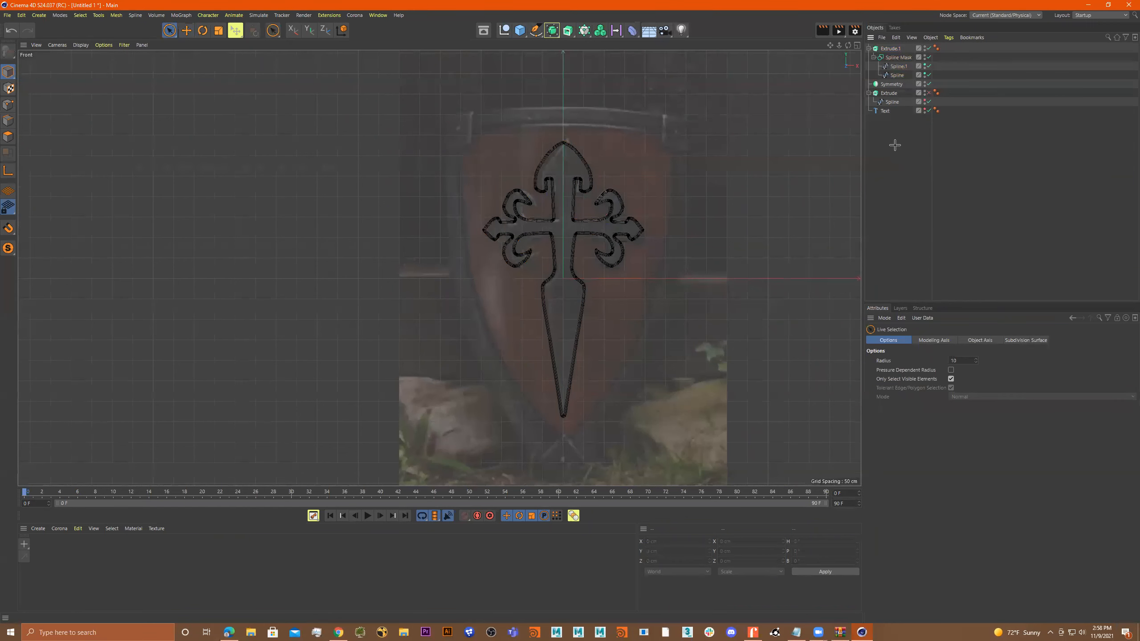
{"action": "left_click", "coordinate": [536, 30]}
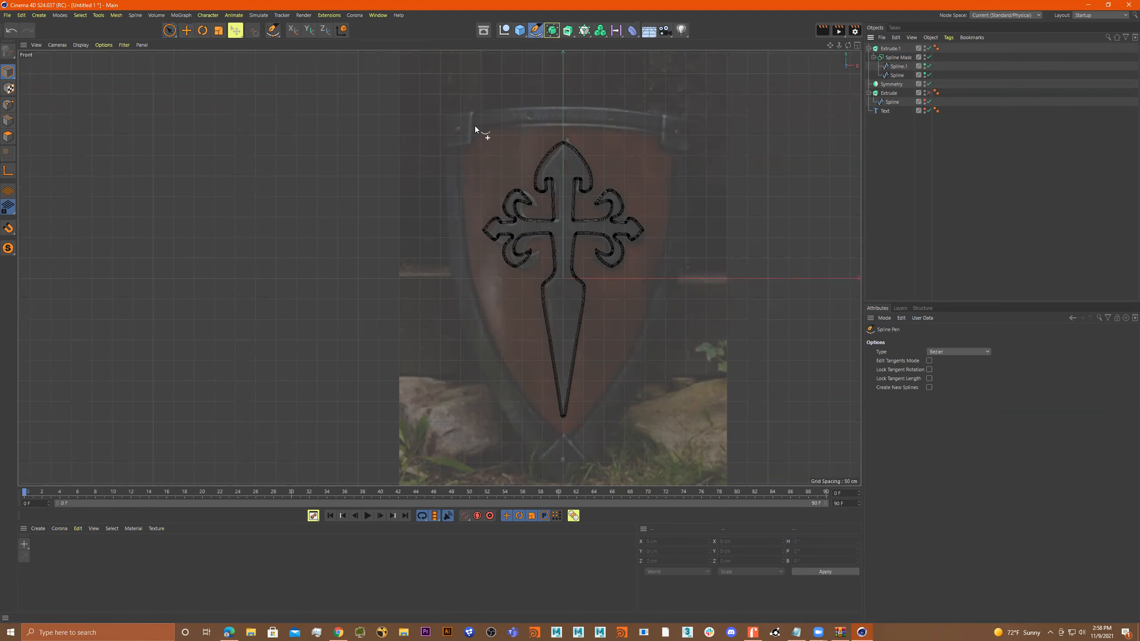
{"action": "left_click", "coordinate": [455, 127]}
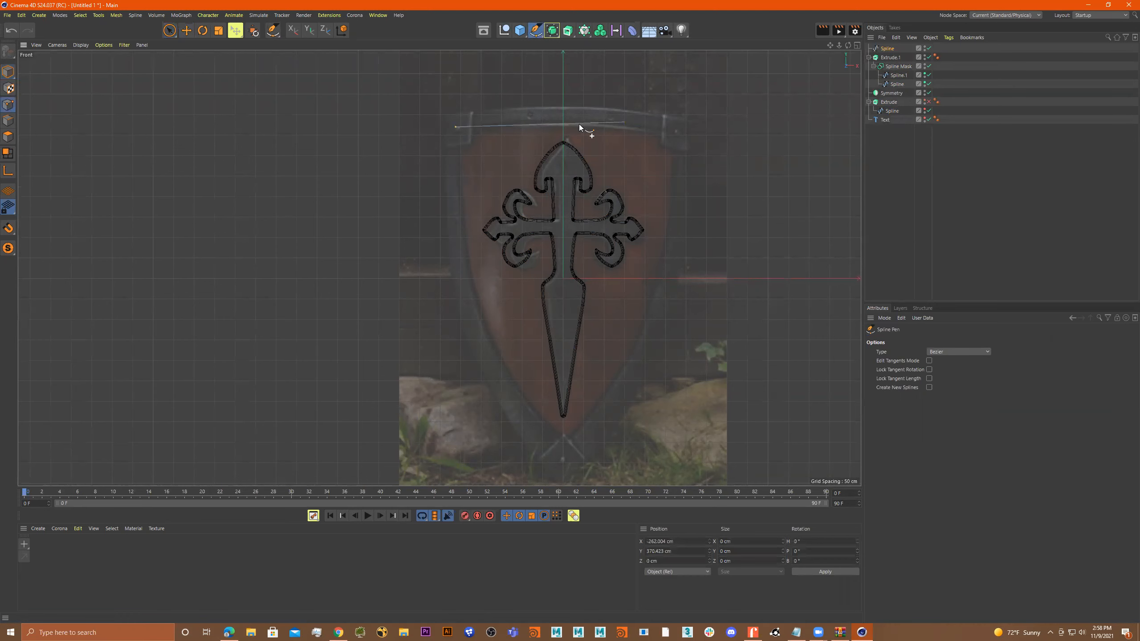
{"action": "left_click", "coordinate": [563, 123]}
{"action": "left_click", "coordinate": [675, 136]}
Trace the shield's right side with two curved points, continue through the tip and up the left side, and close the spline.
{"action": "left_click_drag", "start_coordinate": [669, 224], "coordinate": [665, 244]}
{"action": "left_click_drag", "start_coordinate": [644, 331], "coordinate": [636, 353]}
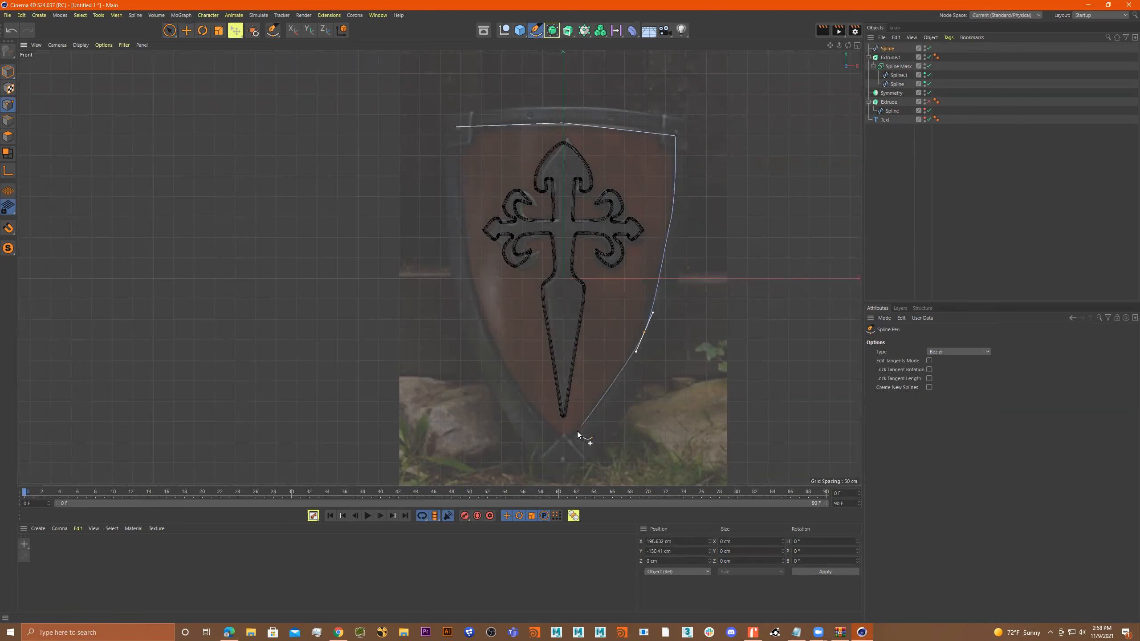
{"action": "left_click", "coordinate": [566, 446]}
{"action": "left_click", "coordinate": [481, 324]}
{"action": "left_click", "coordinate": [459, 202]}
{"action": "left_click", "coordinate": [456, 127]}
Level the two top corner points of the shield outline by setting their Y size to 0 cm.
{"action": "left_click", "coordinate": [8, 72]}
{"action": "left_click", "coordinate": [171, 29]}
{"action": "left_click", "coordinate": [209, 53]}
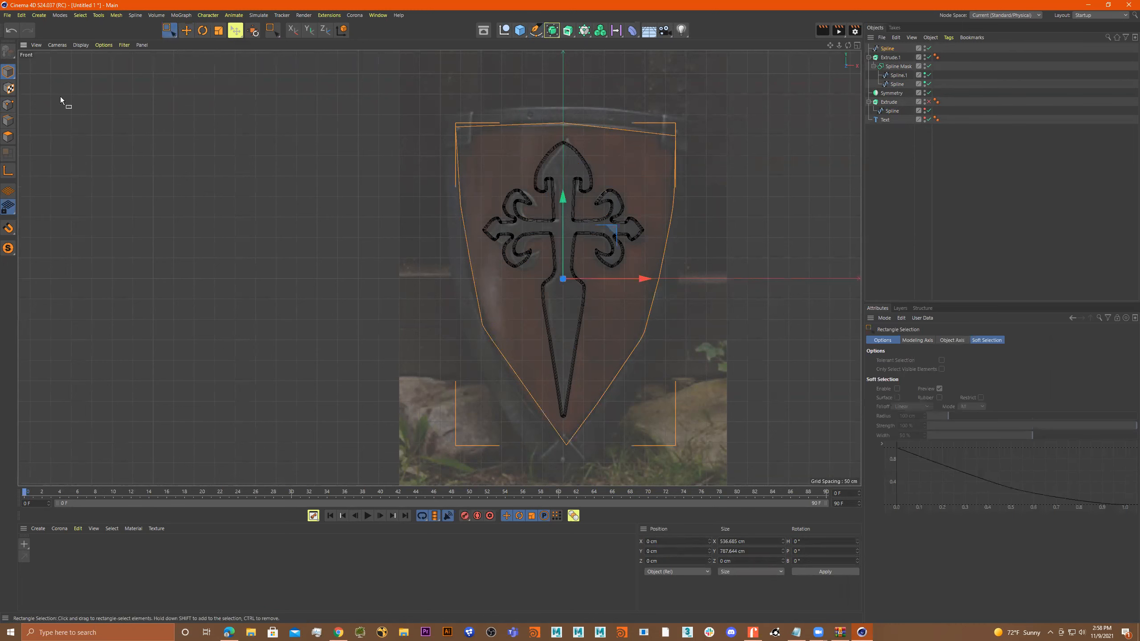
{"action": "left_click", "coordinate": [8, 105]}
{"action": "left_click_drag", "start_coordinate": [423, 118], "coordinate": [488, 150]}
{"action": "left_click_drag", "start_coordinate": [698, 115], "coordinate": [665, 158], "text": "shift"}
{"action": "key", "text": "t"}
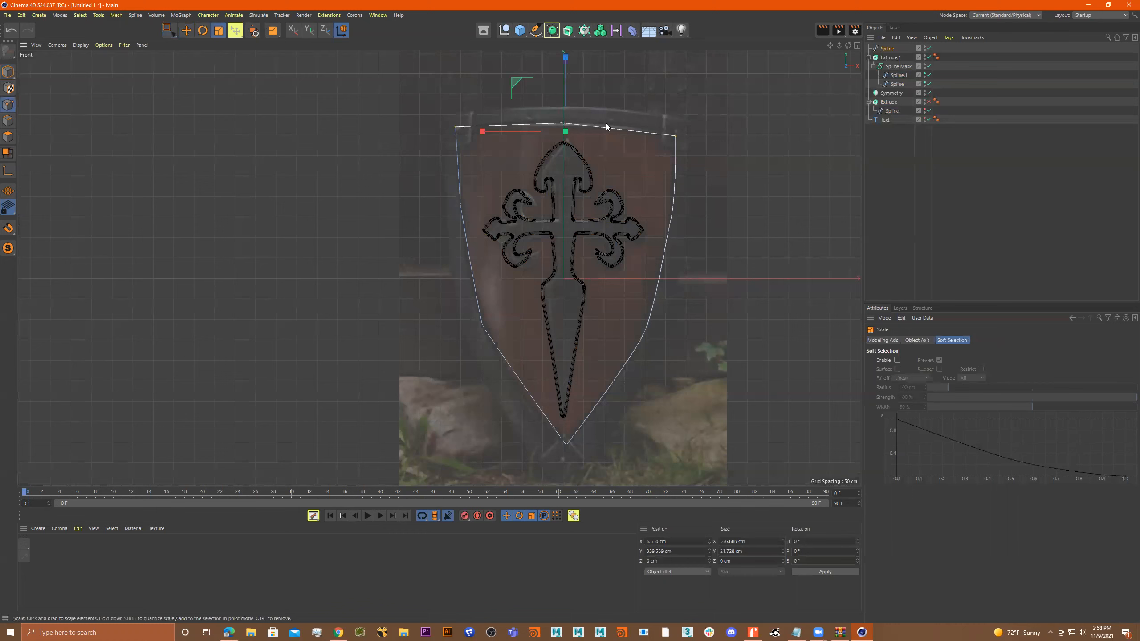
{"action": "left_click_drag", "start_coordinate": [565, 56], "coordinate": [575, 123]}
{"action": "double_click", "coordinate": [735, 551]}
{"action": "type", "text": "0"}
{"action": "key", "text": "Return"}
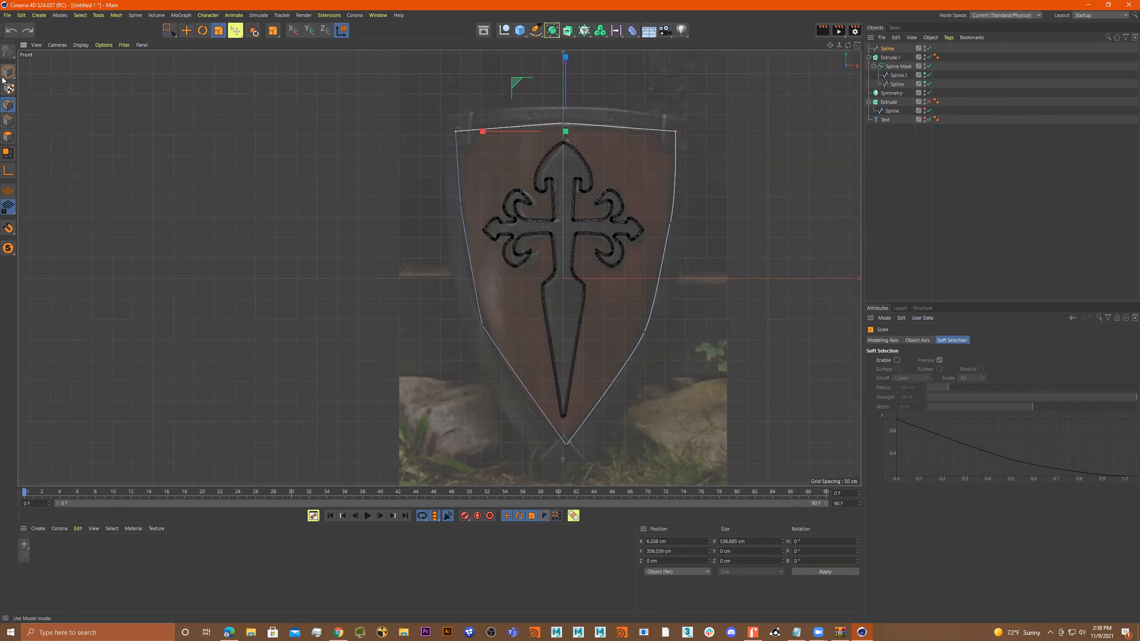
Select the upper point on each side of the shield outline and scale the pair vertically to about 15.5 cm.
{"action": "left_click", "coordinate": [170, 30]}
{"action": "left_click_drag", "start_coordinate": [703, 198], "coordinate": [402, 252]}
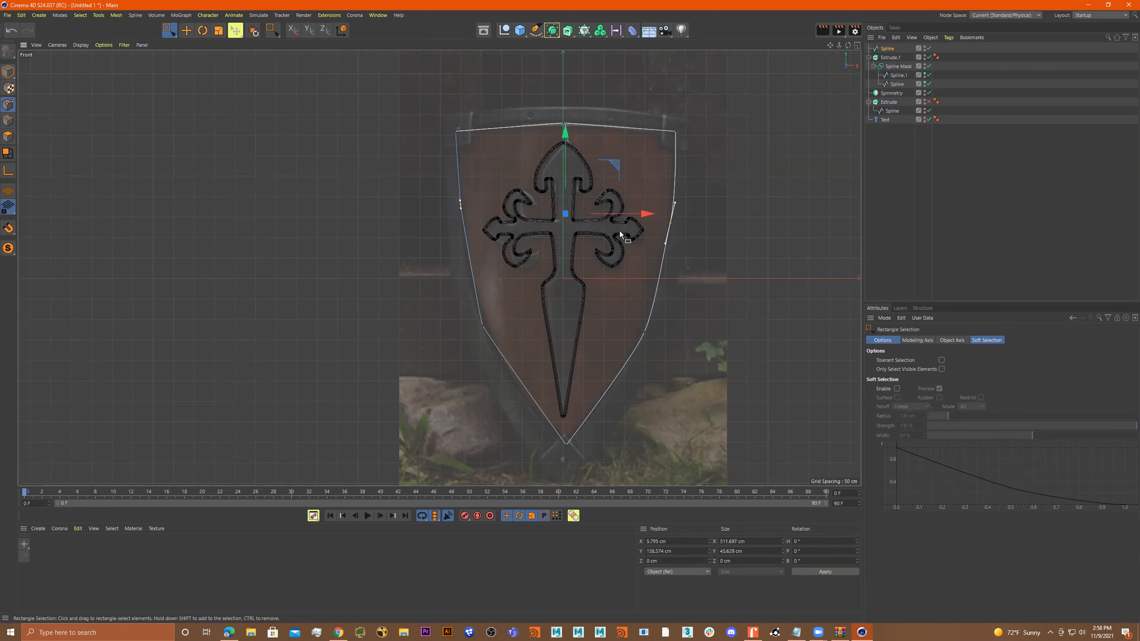
{"action": "key", "text": "t"}
{"action": "left_click_drag", "start_coordinate": [568, 140], "coordinate": [564, 180]}
Try to level the two upper side points with a Y size of 0 cm and a further scaling, and undo both.
{"action": "double_click", "coordinate": [749, 550]}
{"action": "type", "text": "0"}
{"action": "key", "text": "Return"}
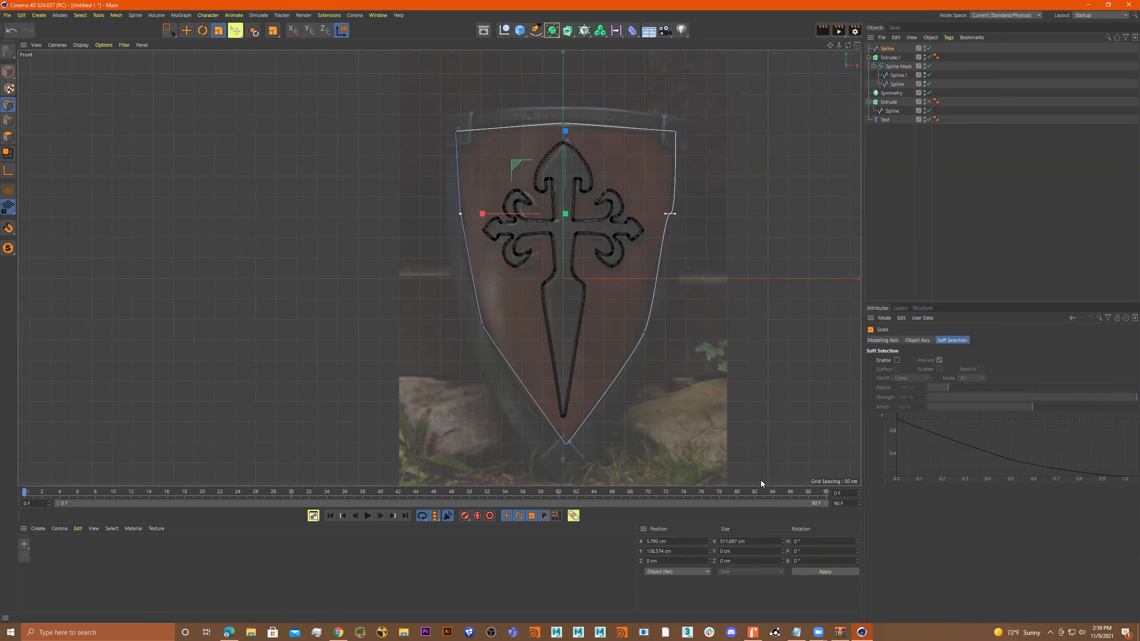
{"action": "scroll", "coordinate": [673, 220], "scroll_direction": "up", "scroll_amount": 3}
{"action": "key", "text": "ctrl+z"}
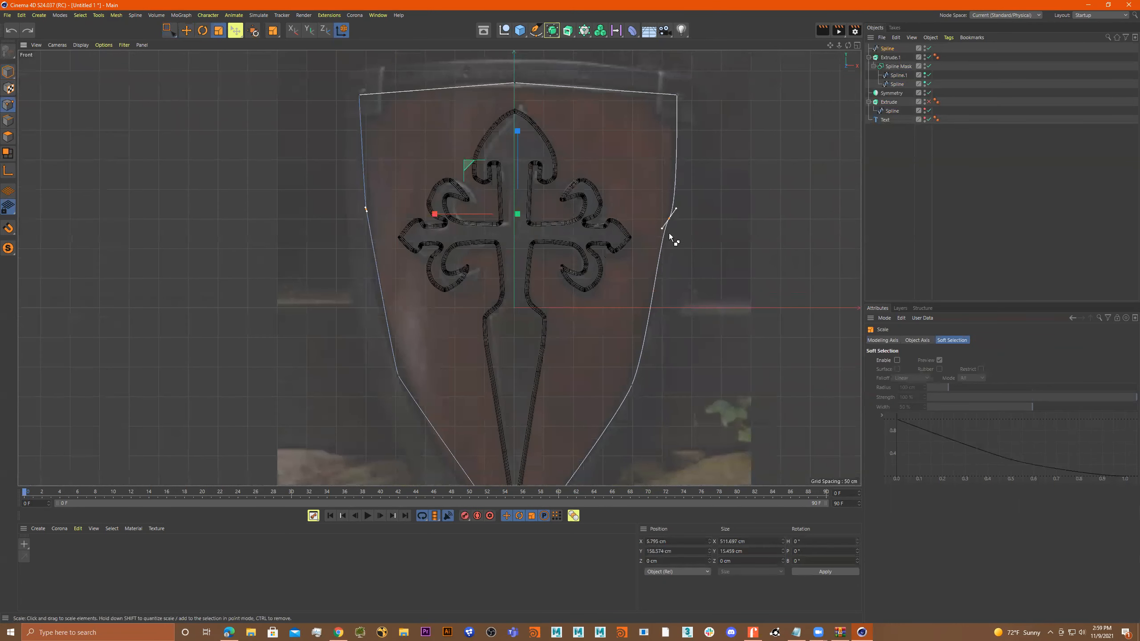
{"action": "scroll", "coordinate": [674, 217], "scroll_direction": "up", "scroll_amount": 3}
{"action": "left_click_drag", "start_coordinate": [676, 205], "coordinate": [676, 202]}
{"action": "key", "text": "ctrl+z"}
{"action": "key", "text": "ctrl+z"}
Adjust the tangent of the upper right side point with the Spline Pen to smooth the shield's edge.
{"action": "left_click", "coordinate": [535, 30]}
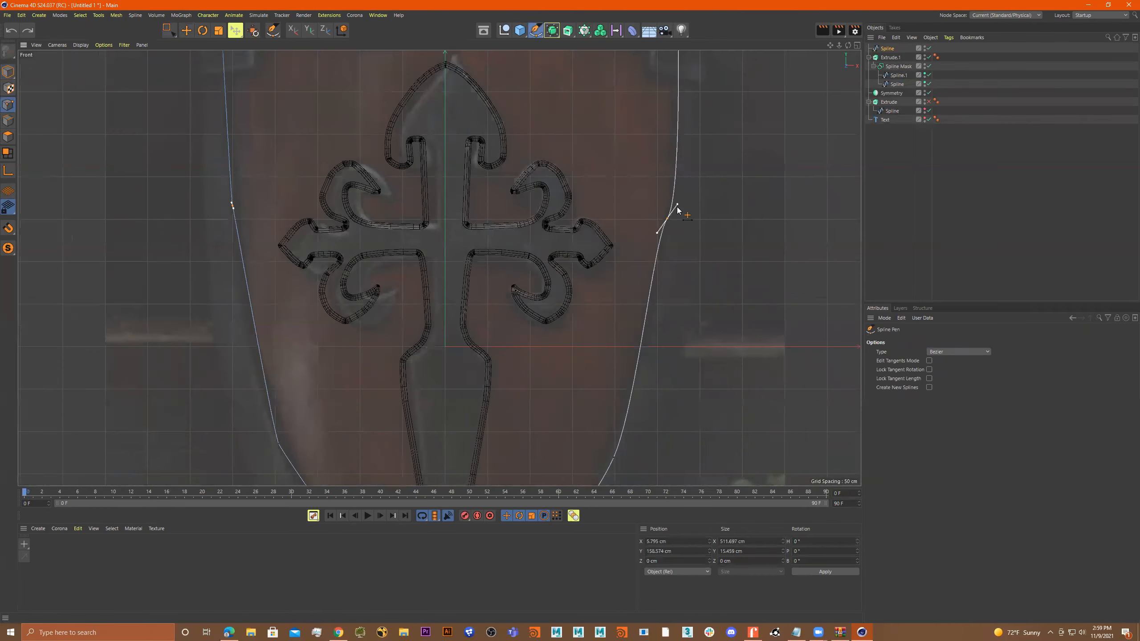
{"action": "left_click_drag", "start_coordinate": [676, 201], "coordinate": [673, 198]}
{"action": "scroll", "coordinate": [619, 284], "scroll_direction": "down", "scroll_amount": 5}
Apply soft tangents to the lower left and lower right side points of the shield outline.
{"action": "middle_click_drag", "start_coordinate": [597, 318], "coordinate": [608, 203], "text": "alt"}
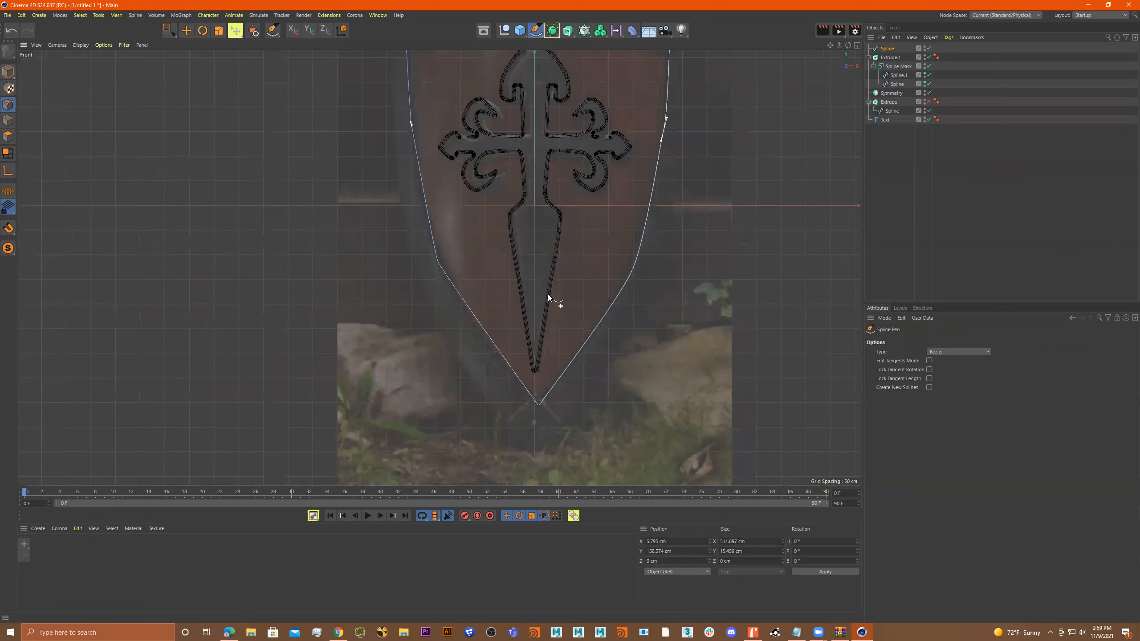
{"action": "scroll", "coordinate": [438, 254], "scroll_direction": "up", "scroll_amount": 2}
{"action": "left_click", "coordinate": [438, 262]}
{"action": "right_click", "coordinate": [438, 263]}
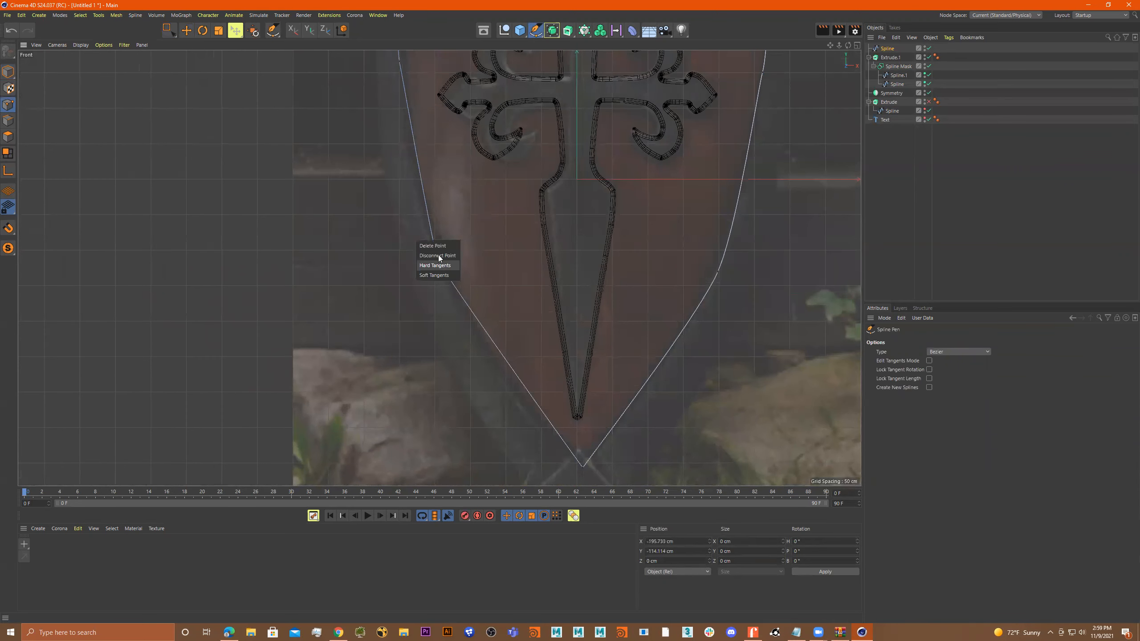
{"action": "left_click", "coordinate": [434, 275]}
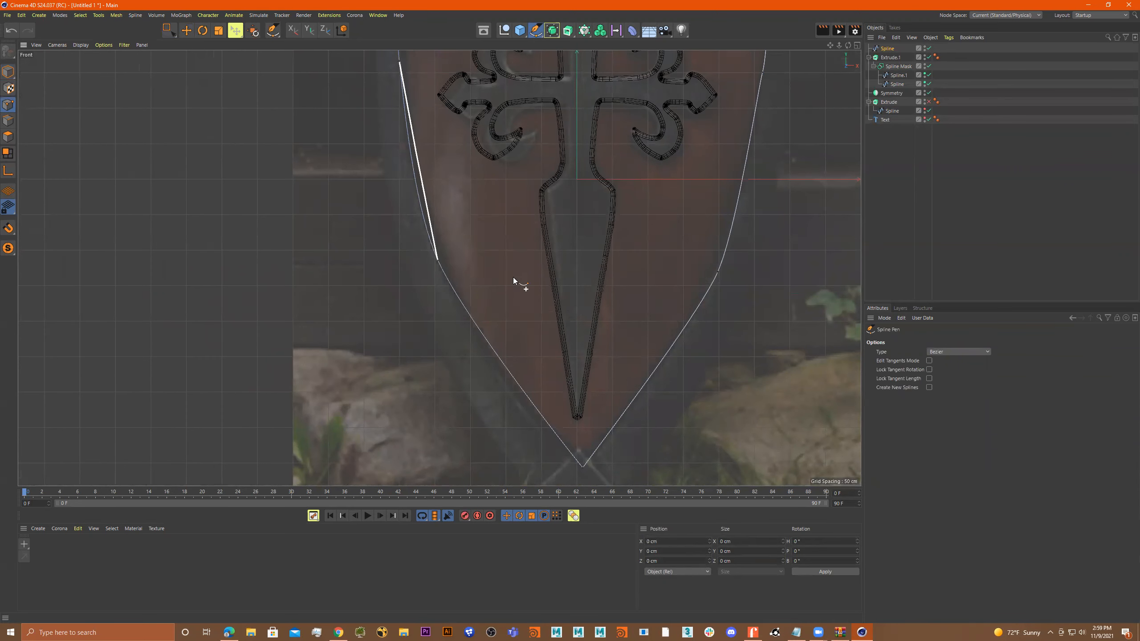
{"action": "left_click", "coordinate": [718, 273]}
{"action": "right_click", "coordinate": [718, 273]}
{"action": "left_click", "coordinate": [726, 287]}
{"action": "scroll", "coordinate": [720, 356], "scroll_direction": "down", "scroll_amount": 8}
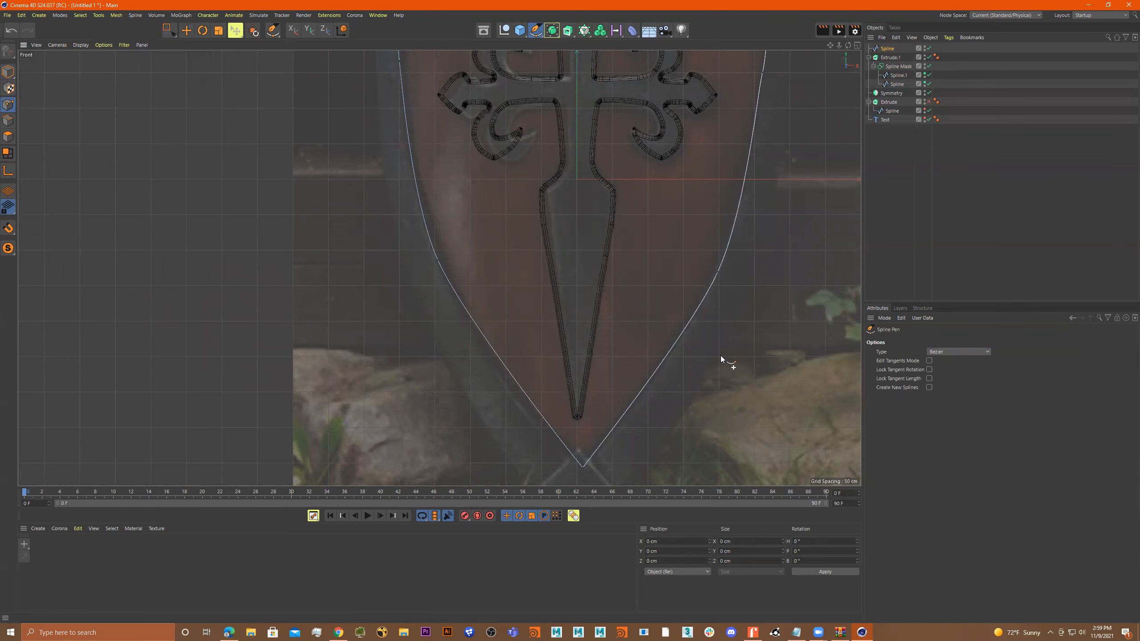
{"action": "scroll", "coordinate": [658, 375], "scroll_direction": "up", "scroll_amount": 3}
{"action": "scroll", "coordinate": [705, 366], "scroll_direction": "up", "scroll_amount": 2}
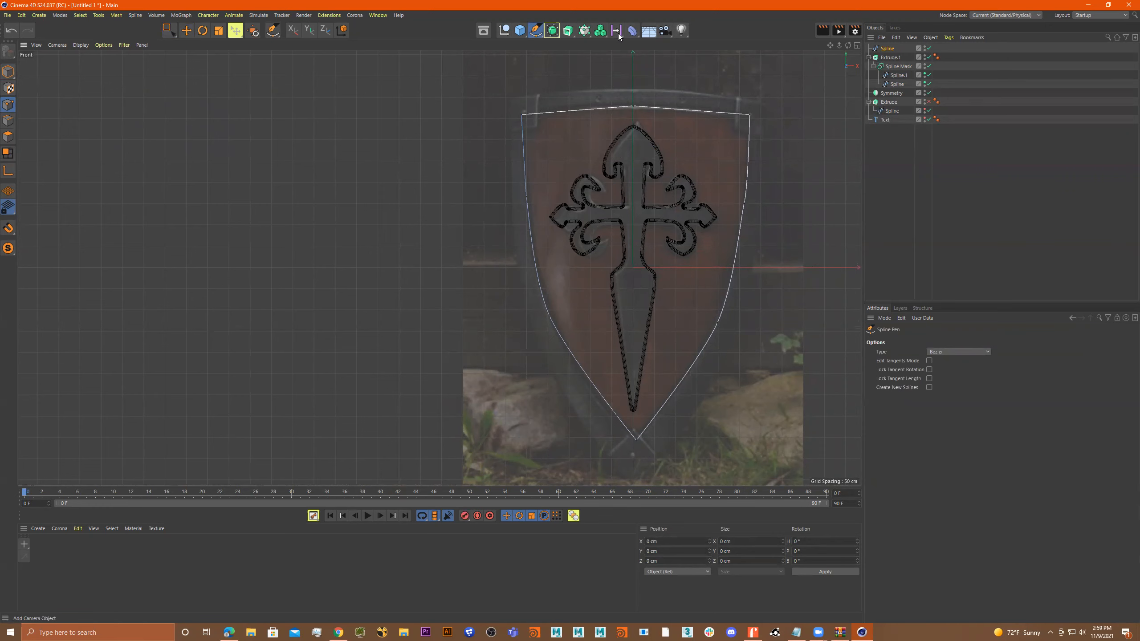
Try smoothing the shield outline with a Subdivision Surface and a different spline angle, and take the outline back out and undo the angle.
{"action": "left_click_drag", "start_coordinate": [553, 32], "coordinate": [592, 42]}
{"action": "left_click_drag", "start_coordinate": [886, 57], "coordinate": [886, 49]}
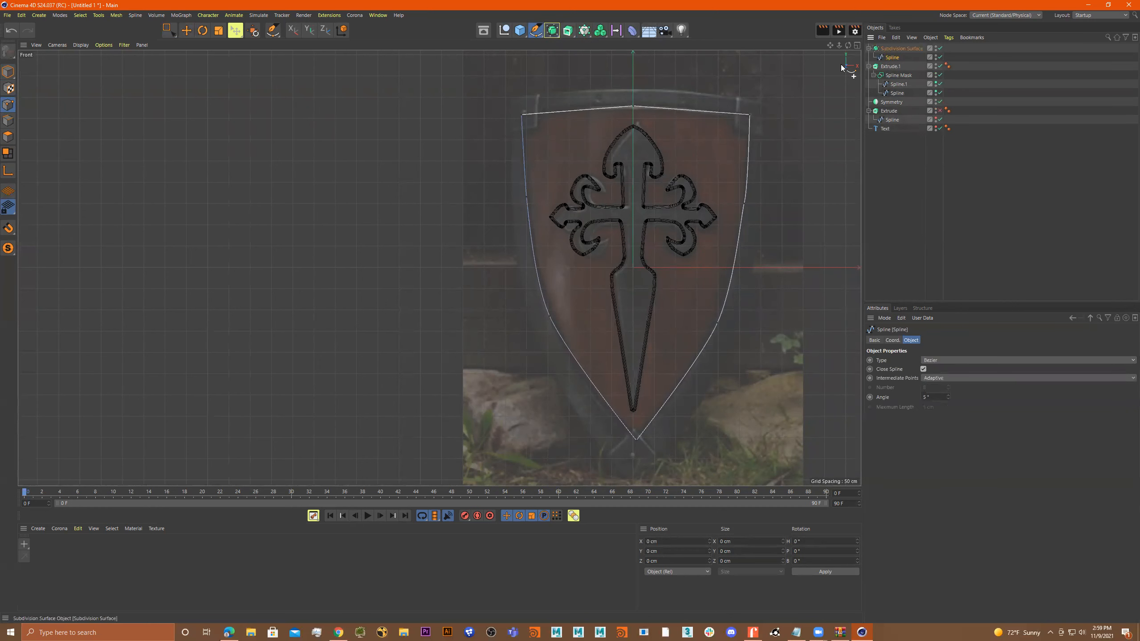
{"action": "left_click", "coordinate": [899, 50]}
{"action": "left_click_drag", "start_coordinate": [896, 55], "coordinate": [890, 45]}
{"action": "scroll", "coordinate": [664, 156], "scroll_direction": "up", "scroll_amount": 4}
{"action": "scroll", "coordinate": [667, 162], "scroll_direction": "down", "scroll_amount": 2}
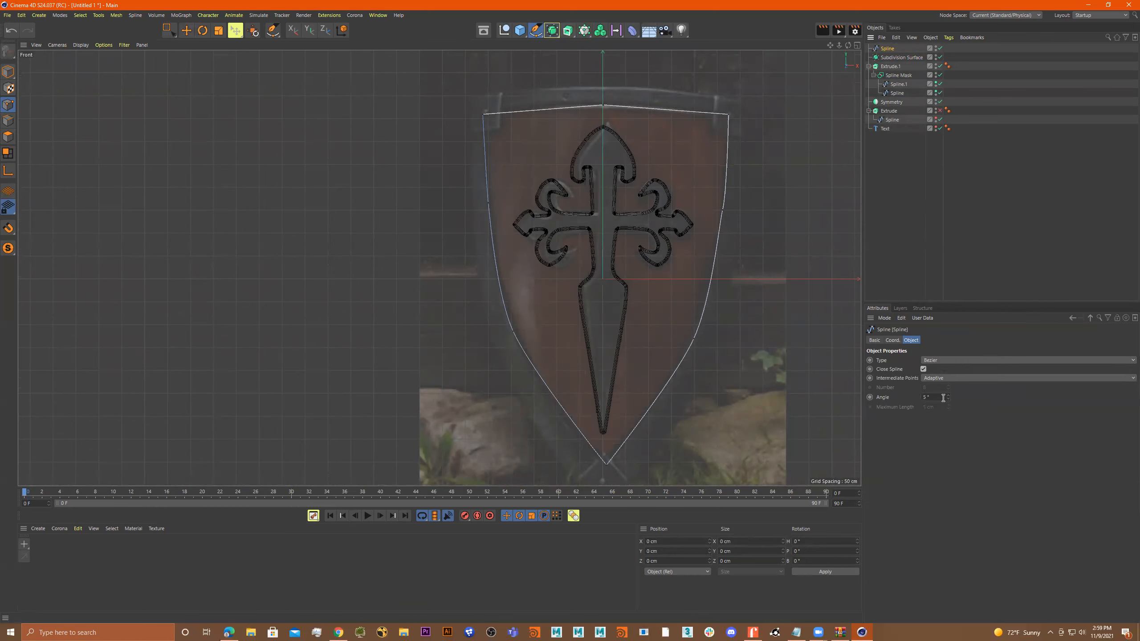
{"action": "left_click_drag", "start_coordinate": [947, 396], "coordinate": [948, 387]}
{"action": "key", "text": "ctrl+z"}
Extrude the shield outline by nesting its spline in a new Extrude object.
{"action": "left_click", "coordinate": [568, 31]}
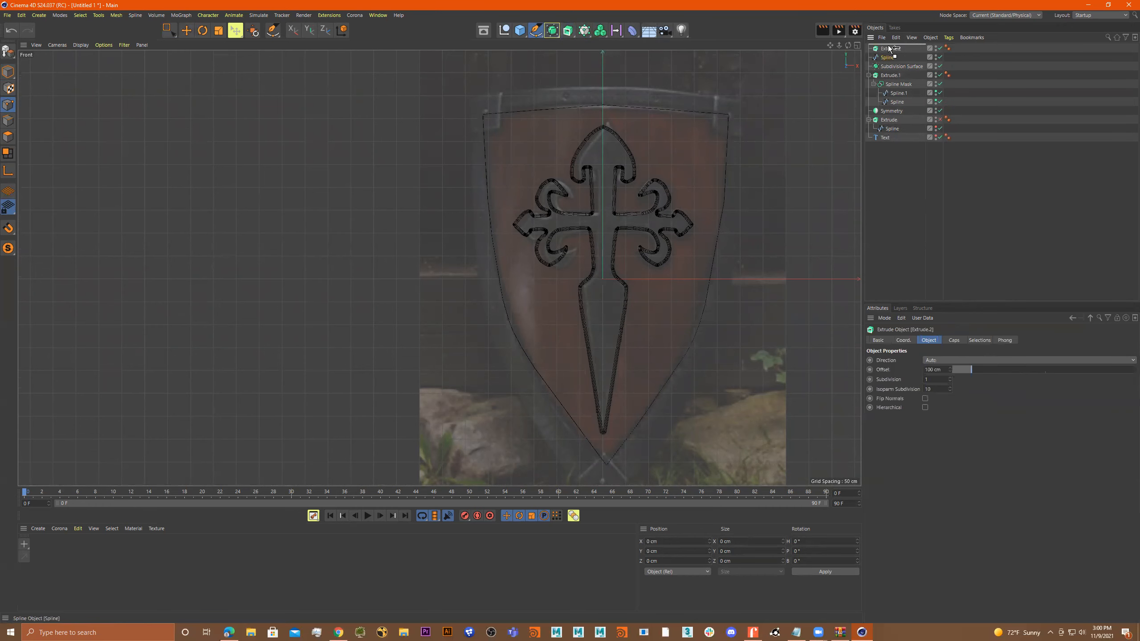
{"action": "left_click_drag", "start_coordinate": [888, 49], "coordinate": [888, 49]}
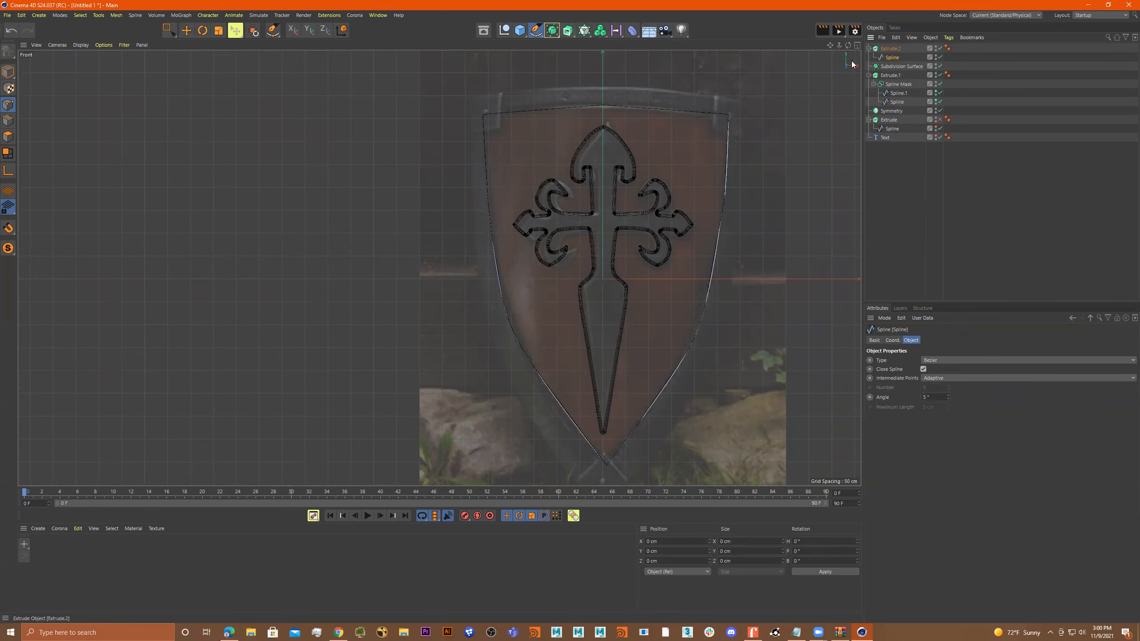
Set the caps type of the shield's Extrude object to Delaunay in the perspective view.
{"action": "middle_click", "coordinate": [695, 148]}
{"action": "middle_click", "coordinate": [328, 140]}
{"action": "left_click_drag", "start_coordinate": [327, 136], "coordinate": [498, 193], "text": "alt"}
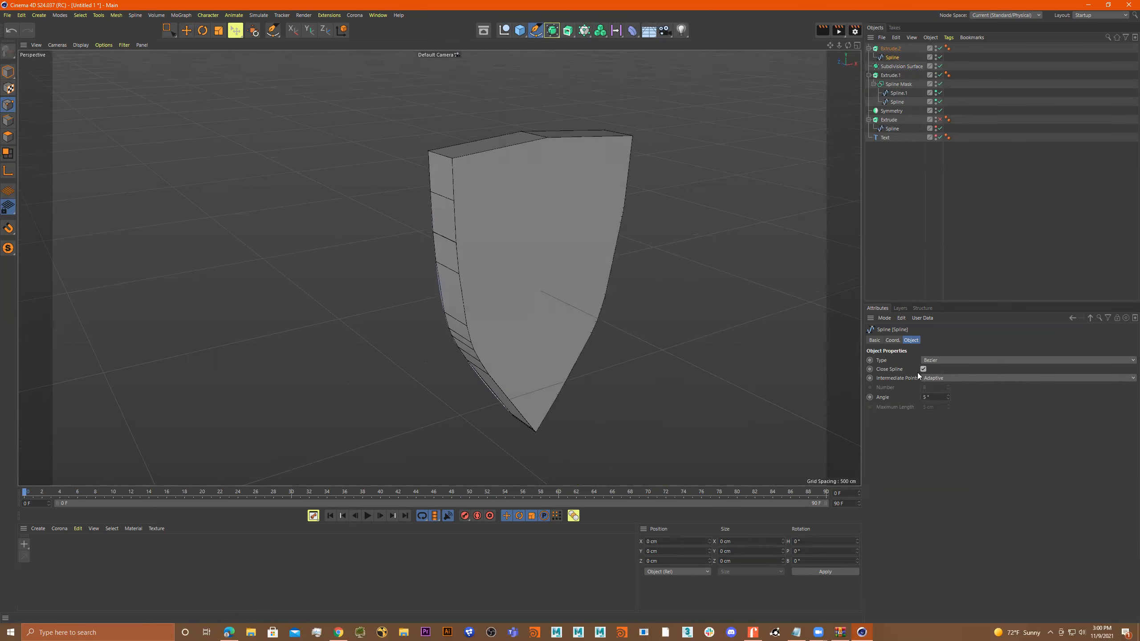
{"action": "left_click", "coordinate": [893, 48]}
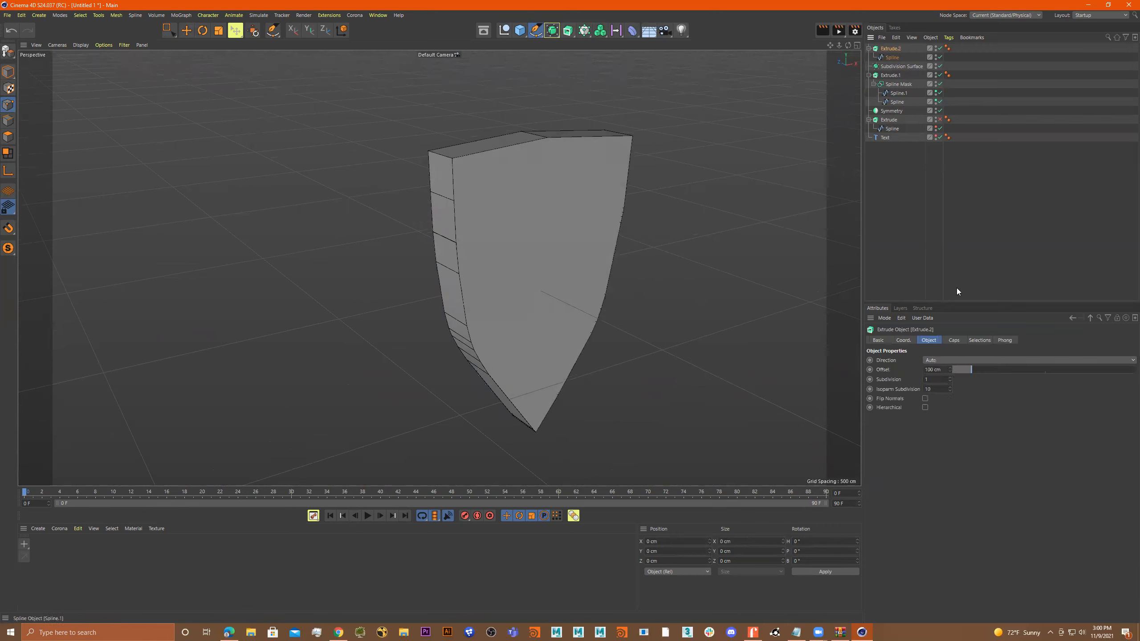
{"action": "left_click", "coordinate": [954, 340]}
{"action": "left_click", "coordinate": [932, 494]}
{"action": "left_click", "coordinate": [946, 504]}
{"action": "mouse_move", "coordinate": [665, 335]}
{"action": "left_mouse_down", "text": "alt"}
{"action": "mouse_move", "coordinate": [603, 301]}
{"action": "mouse_move", "coordinate": [668, 334]}
{"action": "left_mouse_up", "text": "alt"}
{"action": "left_click", "coordinate": [983, 492]}
{"action": "left_click", "coordinate": [972, 521]}
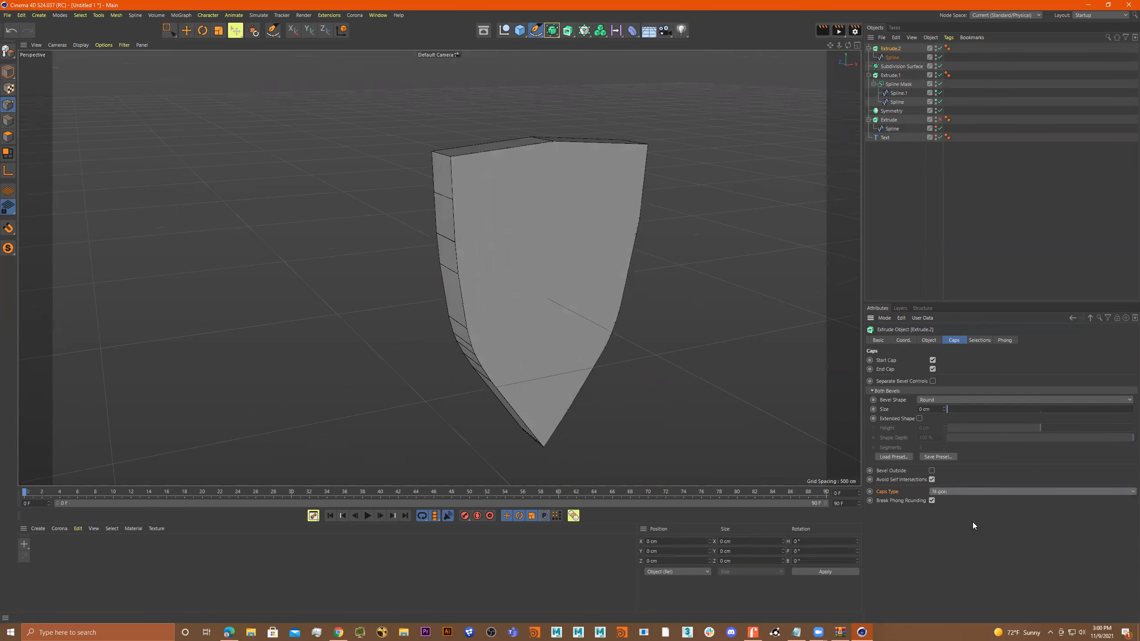
{"action": "left_click", "coordinate": [971, 492]}
{"action": "left_click", "coordinate": [970, 531]}
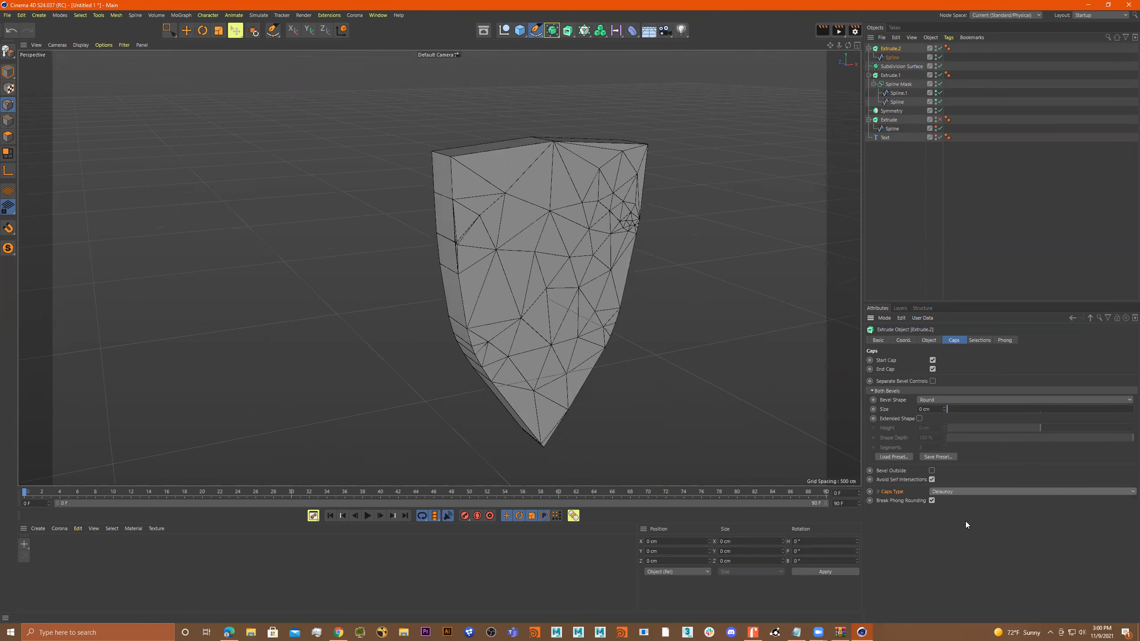
{"action": "left_click_drag", "start_coordinate": [618, 290], "coordinate": [575, 301], "text": "alt"}
Add a Bend deformer and nest the shield's Extrude object inside it.
{"action": "left_click", "coordinate": [564, 34]}
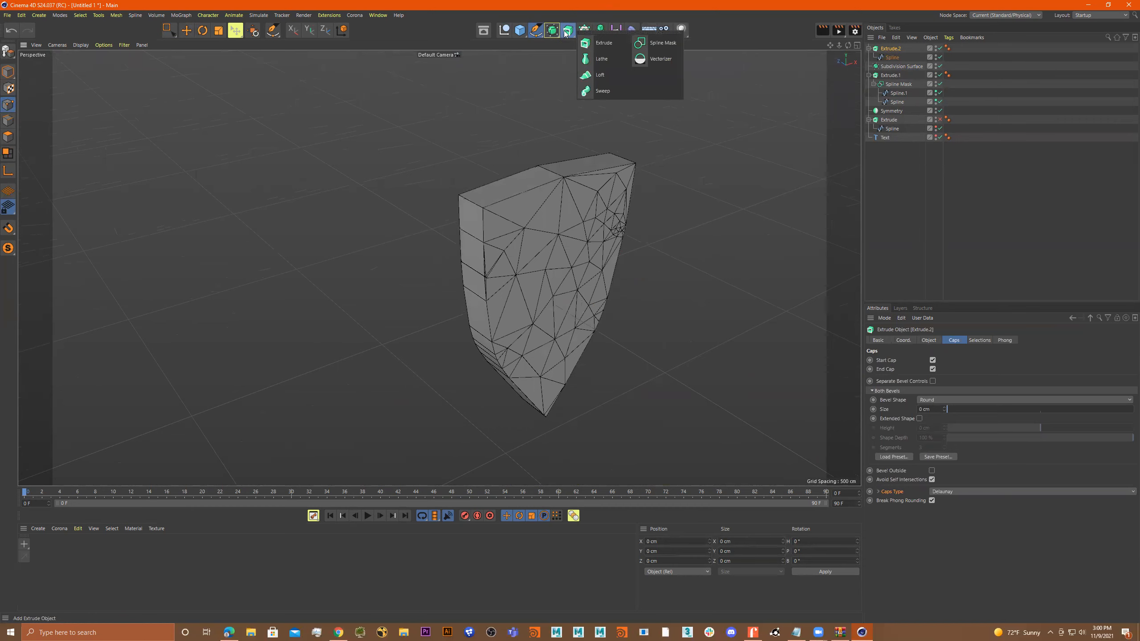
{"action": "left_click", "coordinate": [584, 31]}
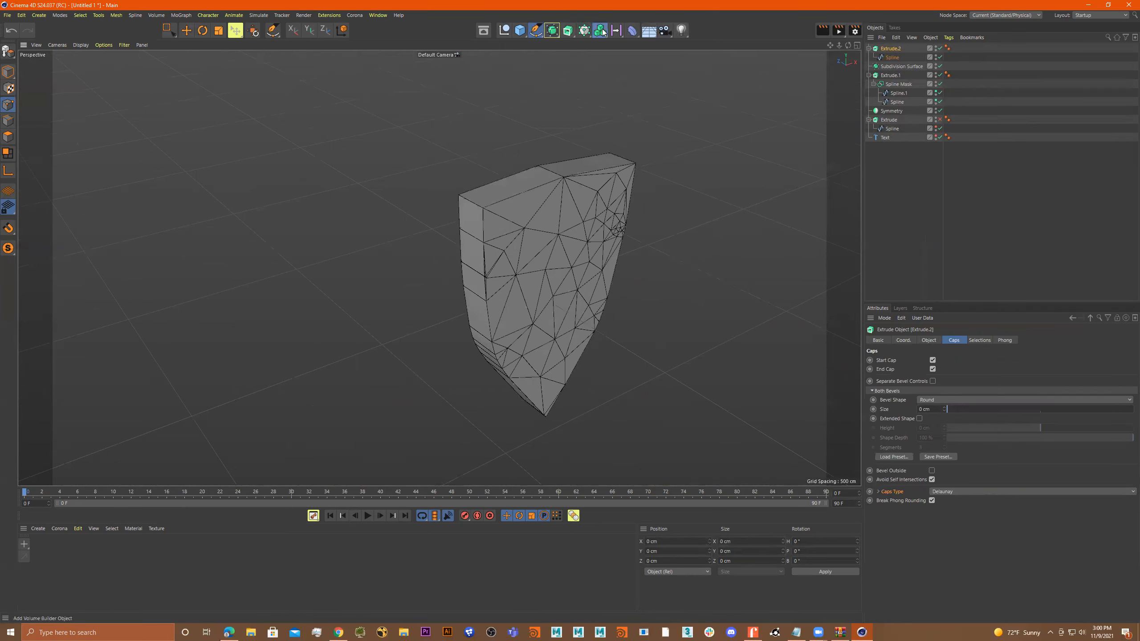
{"action": "left_click", "coordinate": [600, 31]}
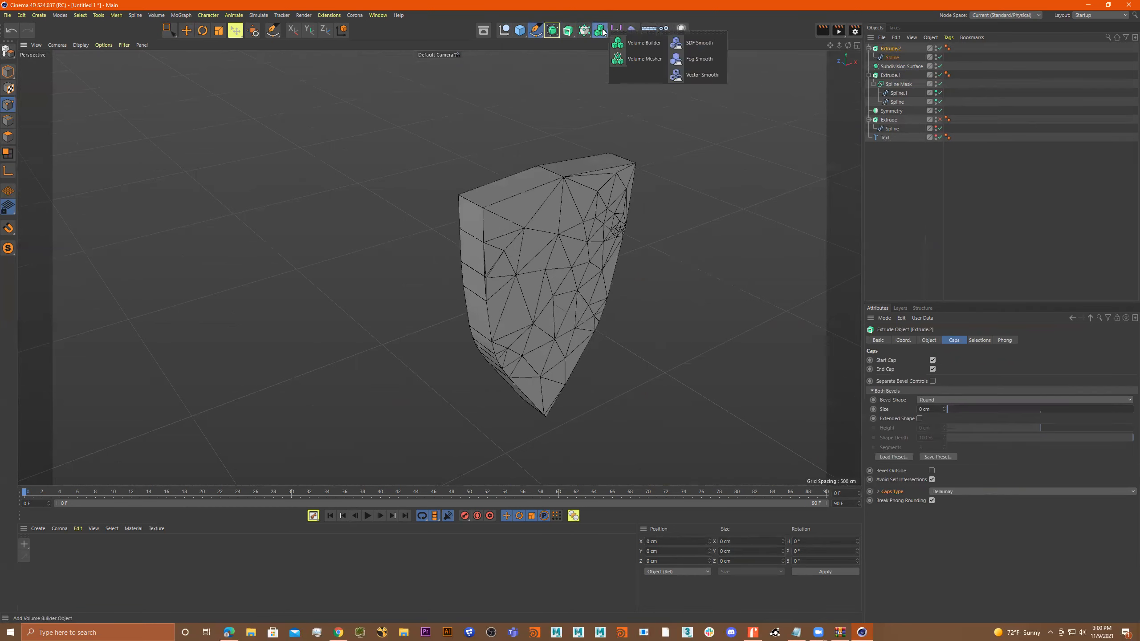
{"action": "left_click", "coordinate": [631, 30]}
{"action": "left_click", "coordinate": [668, 42]}
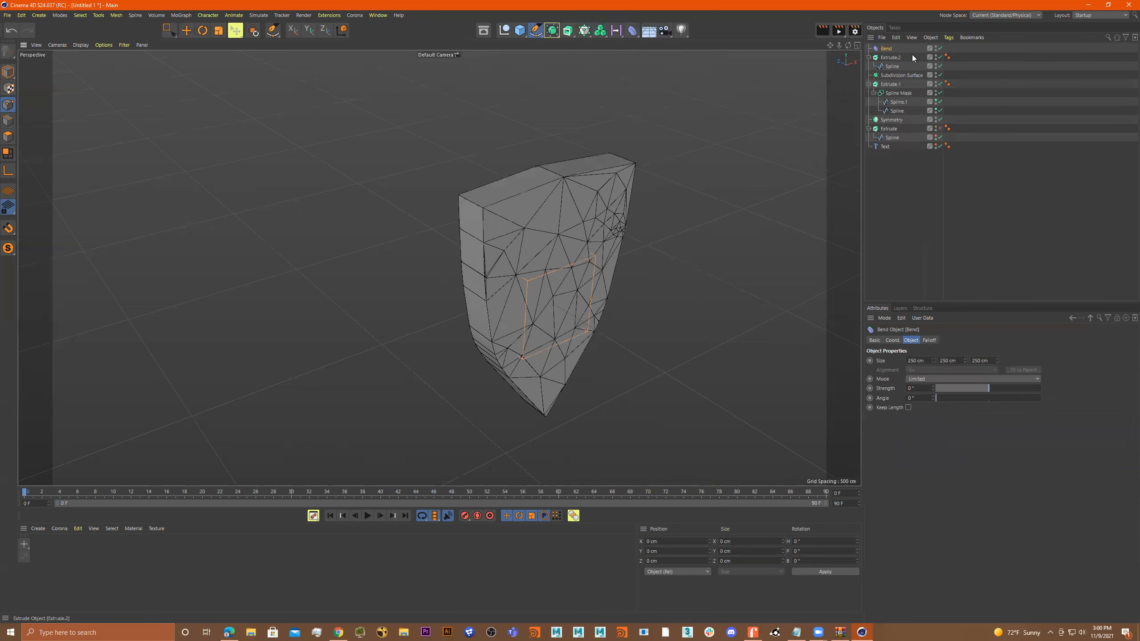
{"action": "left_click", "coordinate": [869, 58]}
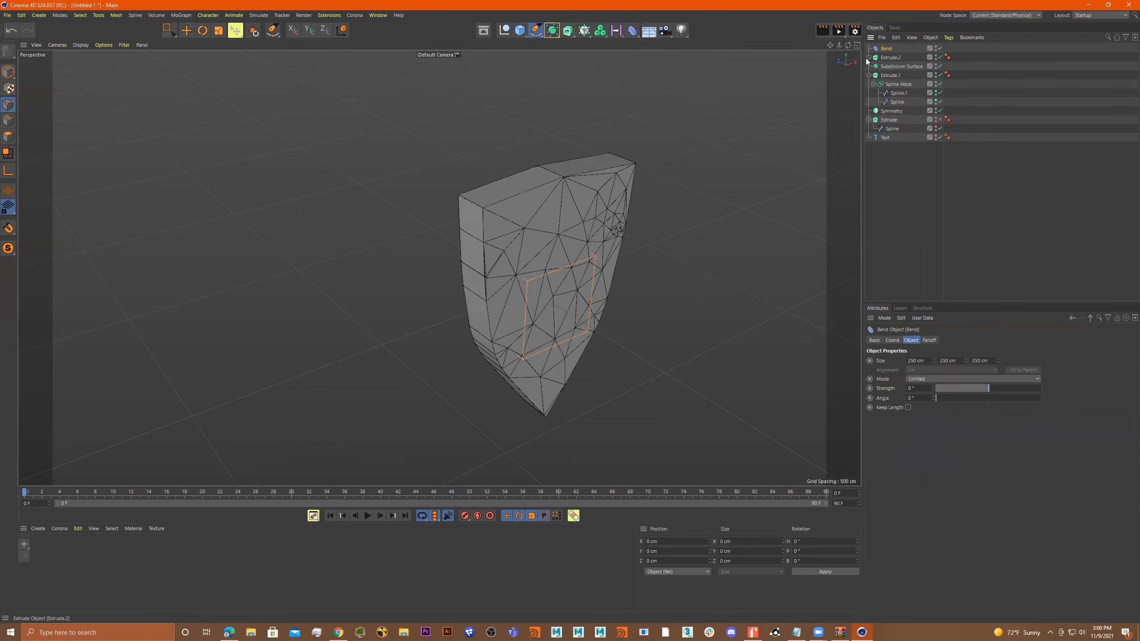
{"action": "left_click_drag", "start_coordinate": [883, 59], "coordinate": [887, 48]}
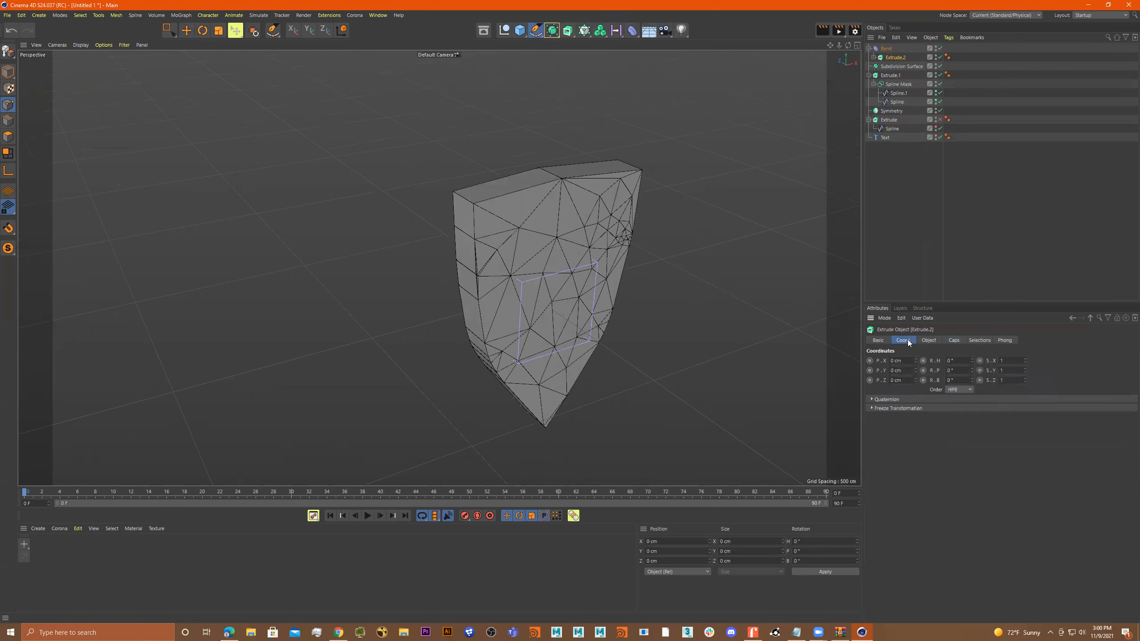
Reduce the offset of the shield's Extrude object to 69 cm.
{"action": "left_click", "coordinate": [927, 340]}
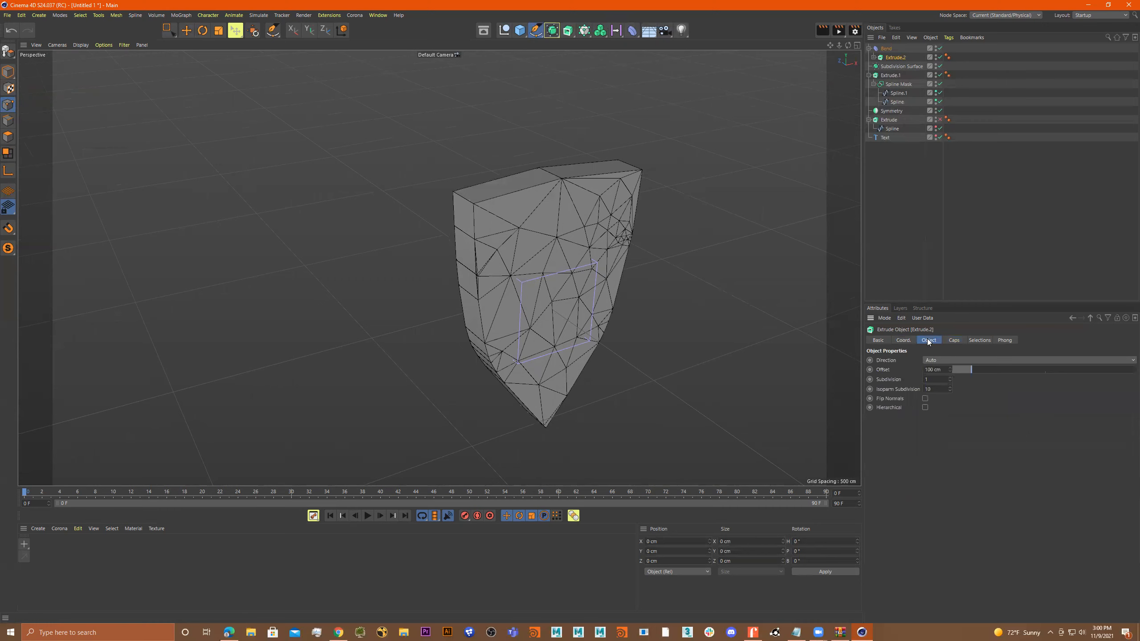
{"action": "mouse_move", "coordinate": [975, 369]}
{"action": "left_mouse_down"}
{"action": "mouse_move", "coordinate": [984, 371]}
{"action": "mouse_move", "coordinate": [965, 367]}
{"action": "left_mouse_up"}
{"action": "left_click", "coordinate": [952, 340]}
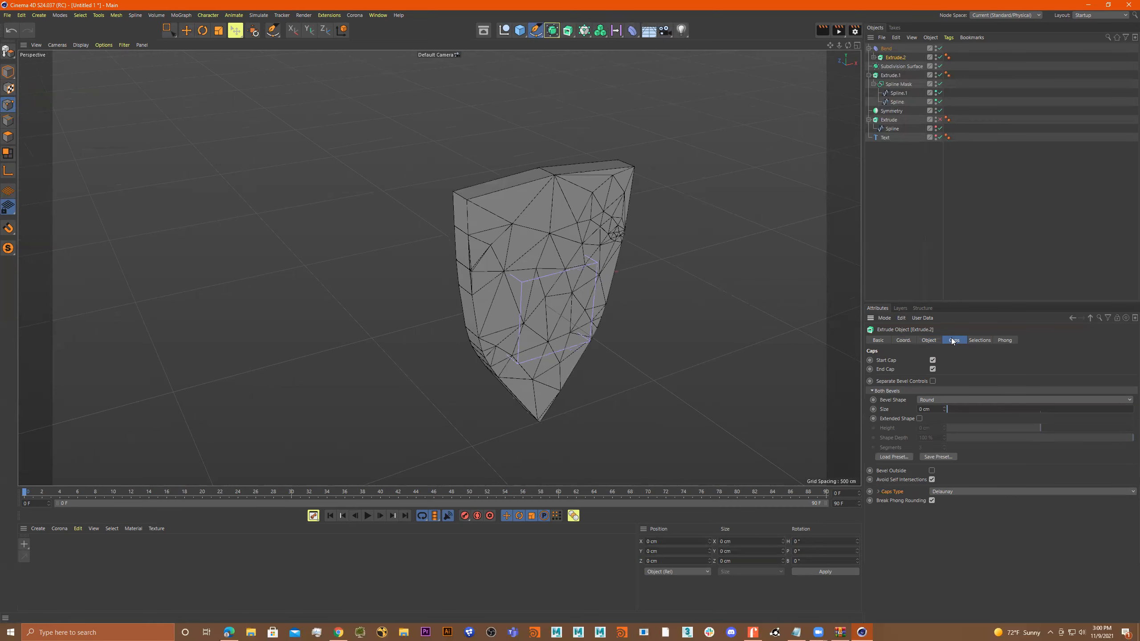
Try rotating the shield's Extrude object in heading and pitch inside the Bend deformer, and undo the rotations.
{"action": "left_click", "coordinate": [903, 341]}
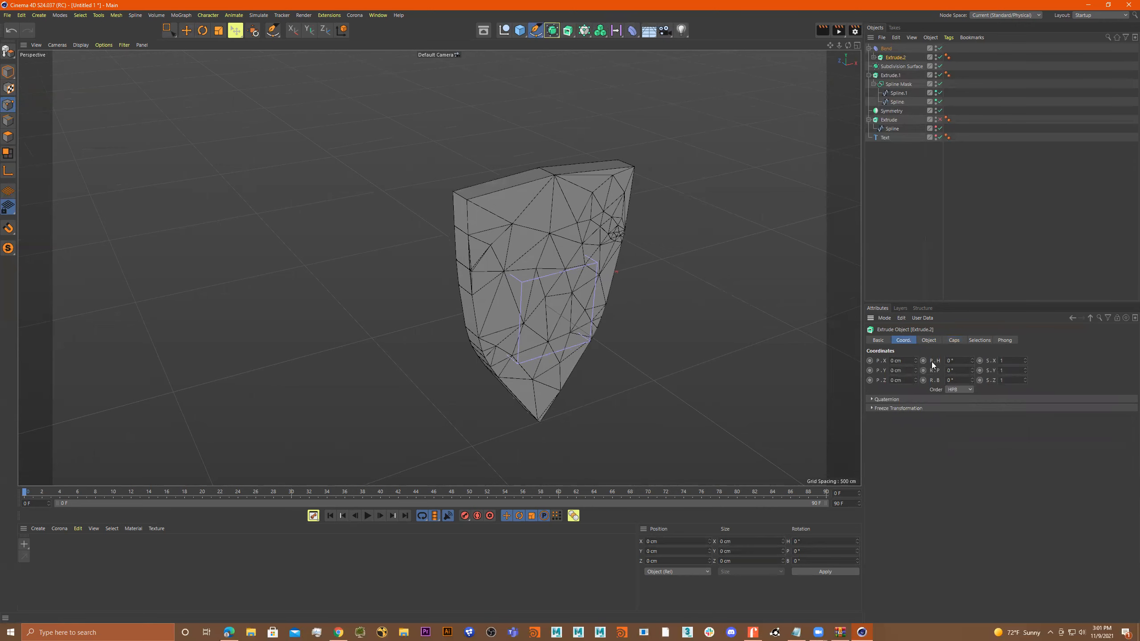
{"action": "left_click_drag", "start_coordinate": [972, 360], "coordinate": [984, 359]}
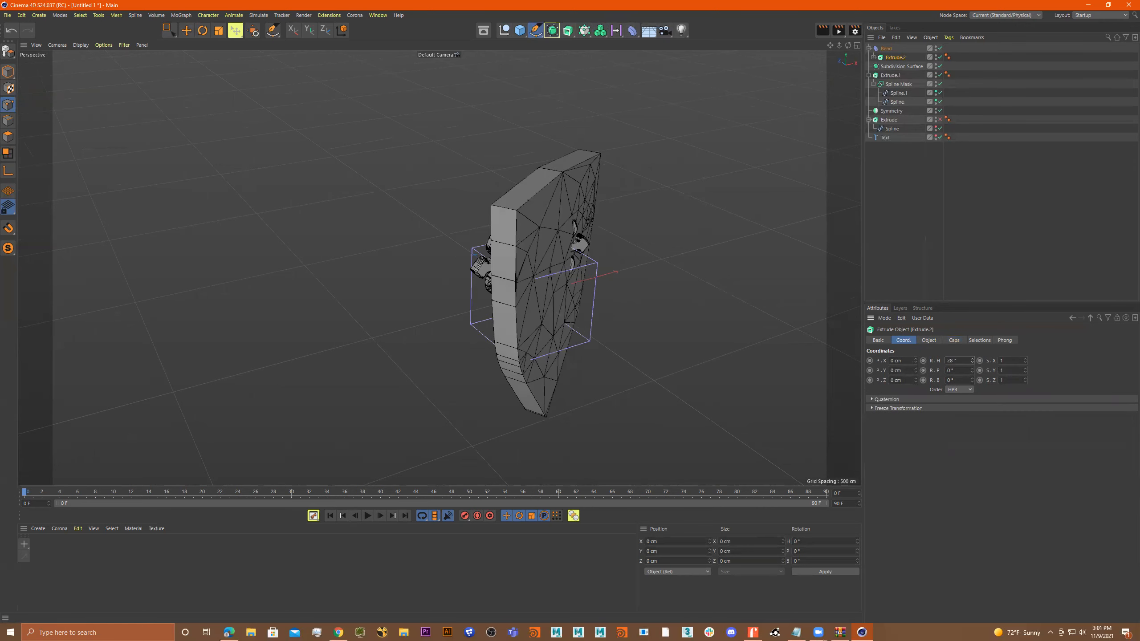
{"action": "key", "text": "ctrl+z"}
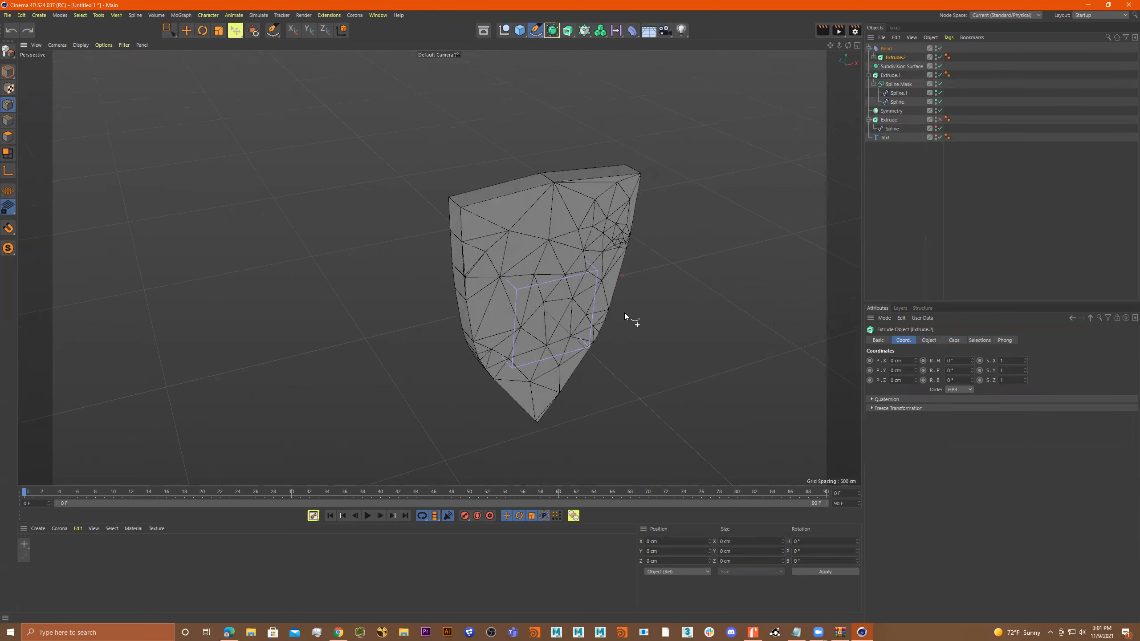
{"action": "left_click_drag", "start_coordinate": [972, 370], "coordinate": [1035, 370]}
{"action": "key", "text": "ctrl+z"}
{"action": "key", "text": "ctrl+z"}
Enlarge the Bend deformer's box to 624 cm in X and 802 cm in Y, and undo a trial bend strength.
{"action": "left_click", "coordinate": [886, 48]}
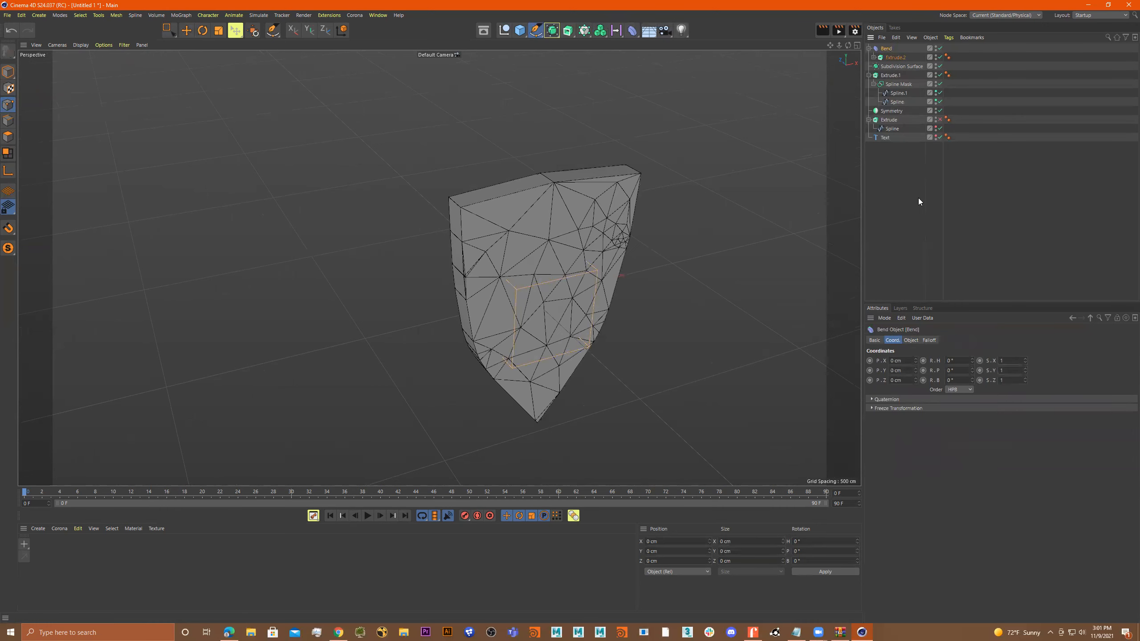
{"action": "left_click", "coordinate": [912, 340]}
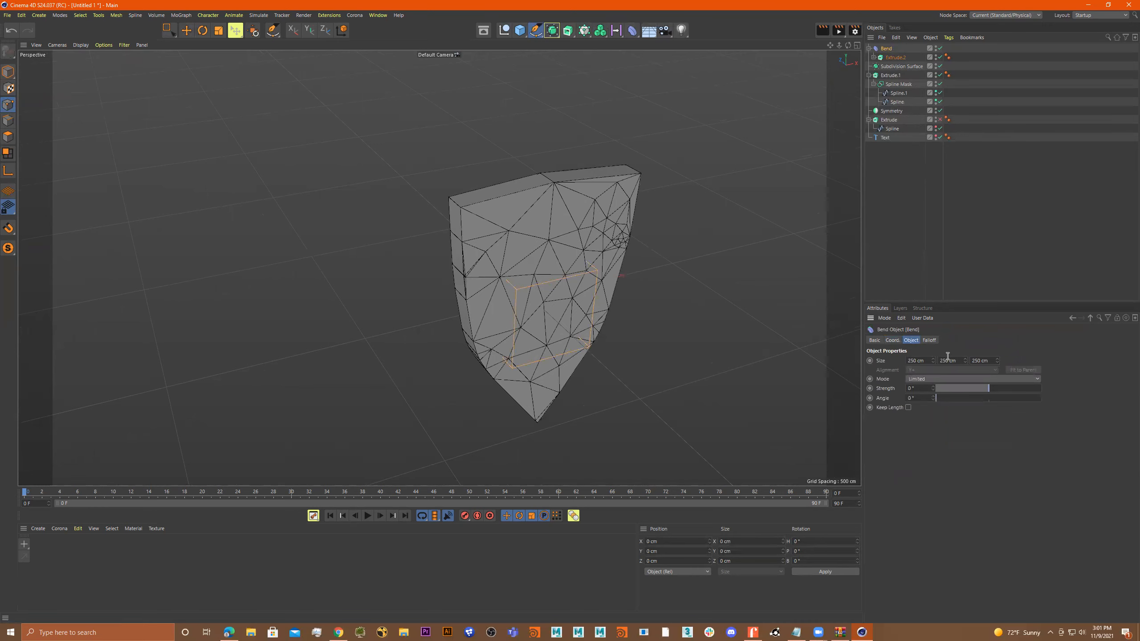
{"action": "left_click_drag", "start_coordinate": [965, 360], "coordinate": [964, 321]}
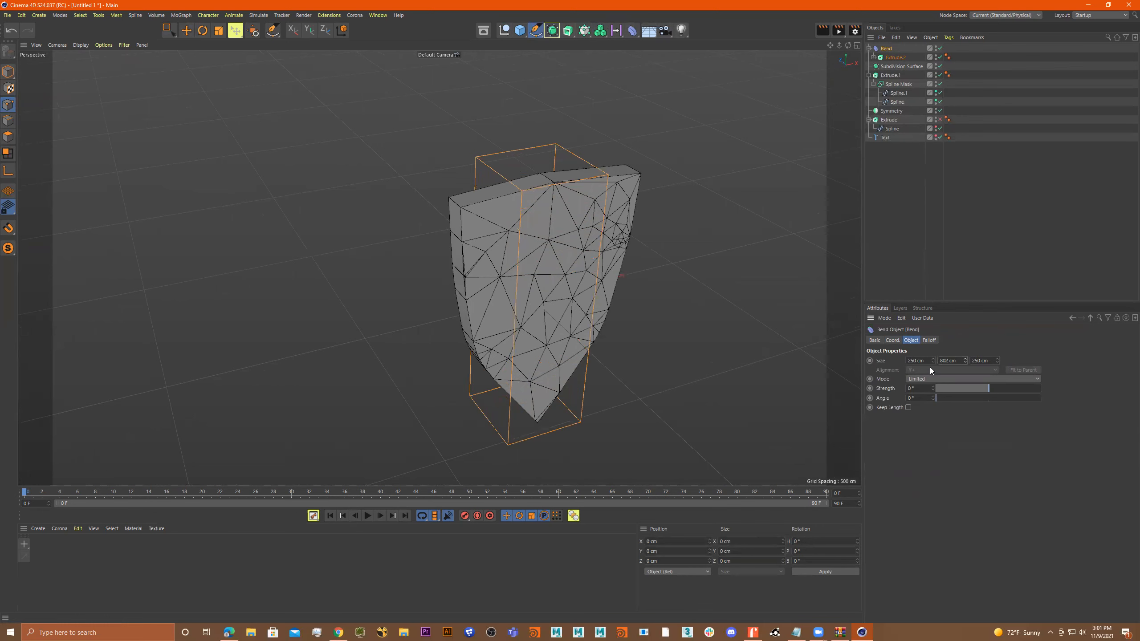
{"action": "left_click_drag", "start_coordinate": [932, 361], "coordinate": [933, 332]}
{"action": "left_click_drag", "start_coordinate": [992, 388], "coordinate": [979, 392]}
{"action": "key", "text": "ctrl+z"}
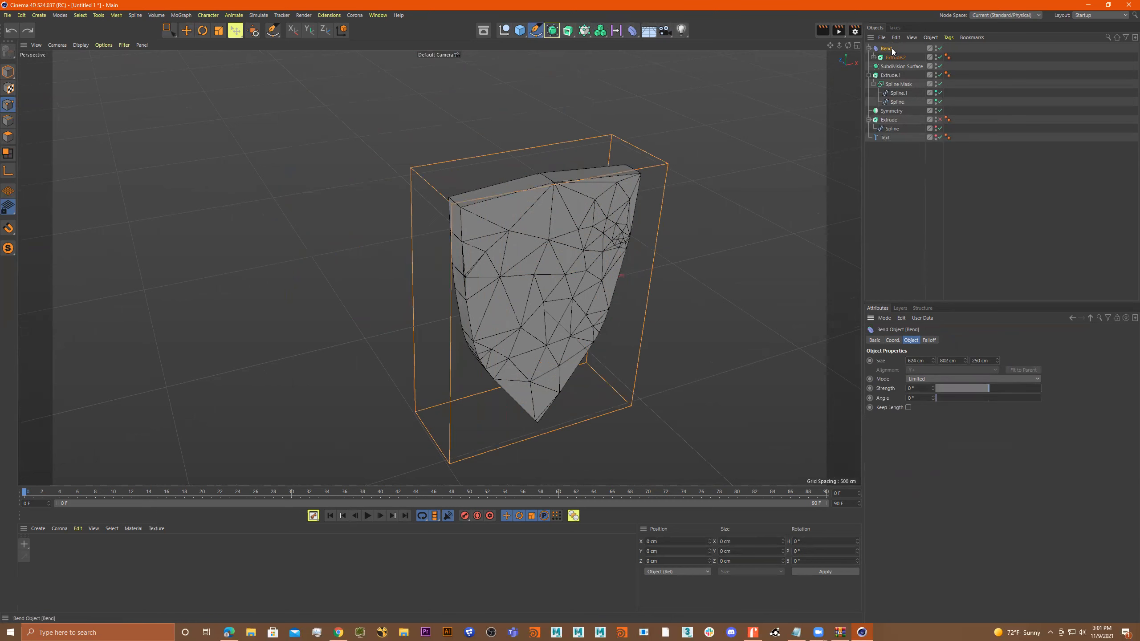
Set the offset of the shield's Extrude object to 71 cm and expand its hierarchy to show the nested spline.
{"action": "left_click_drag", "start_coordinate": [891, 48], "coordinate": [893, 49]}
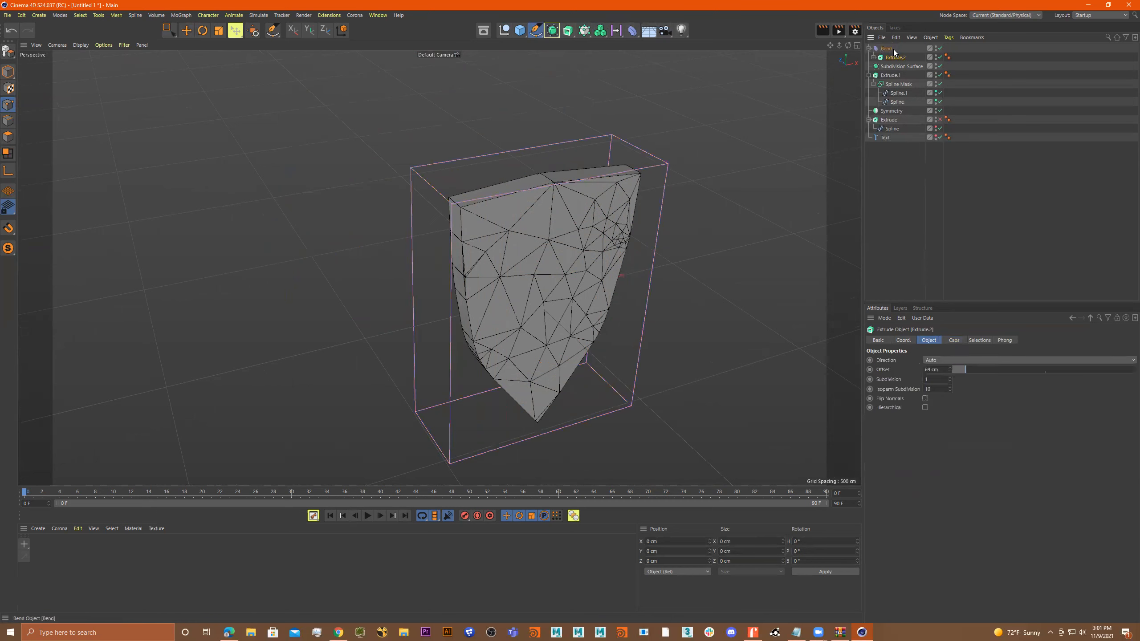
{"action": "left_click_drag", "start_coordinate": [963, 372], "coordinate": [987, 387]}
{"action": "left_click", "coordinate": [887, 48]}
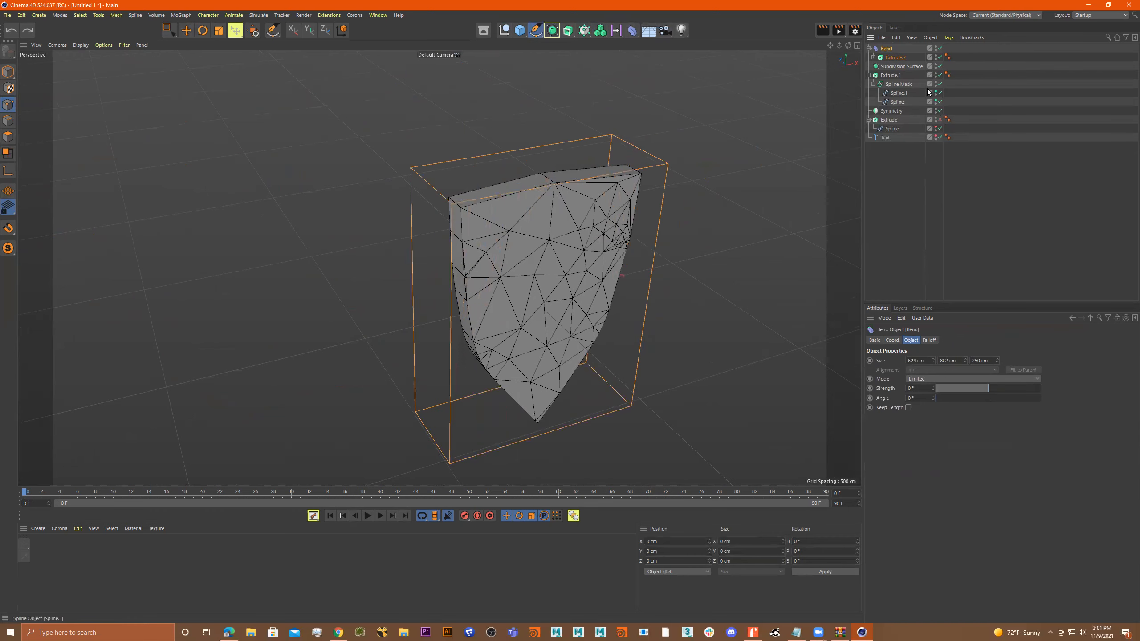
{"action": "left_click", "coordinate": [873, 58]}
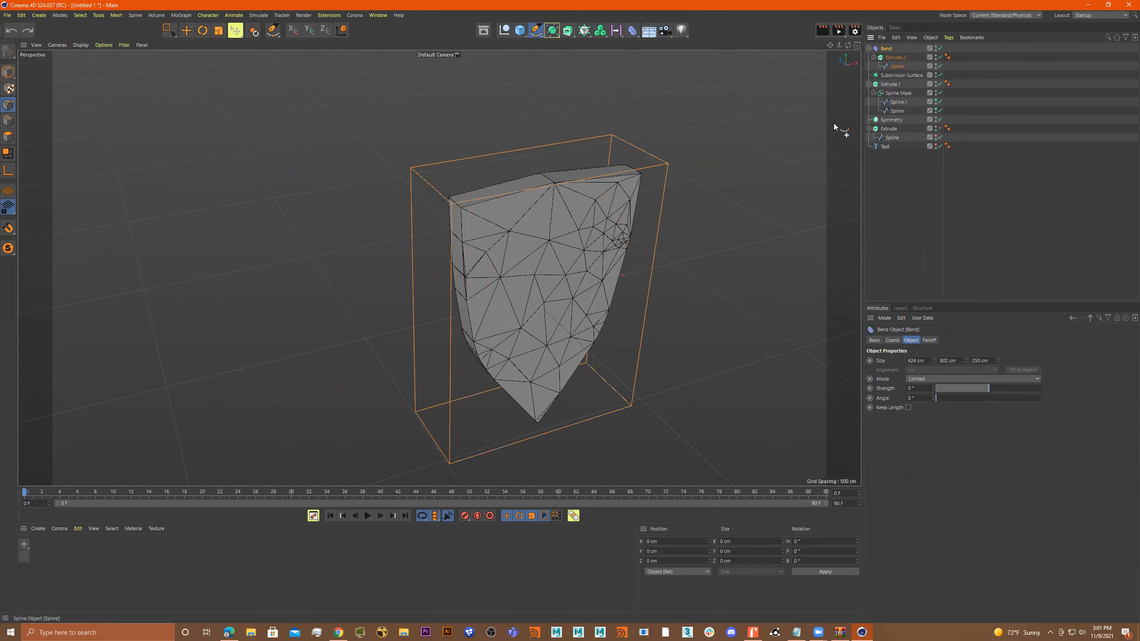
{"action": "left_click_drag", "start_coordinate": [713, 197], "coordinate": [691, 179], "text": "alt"}
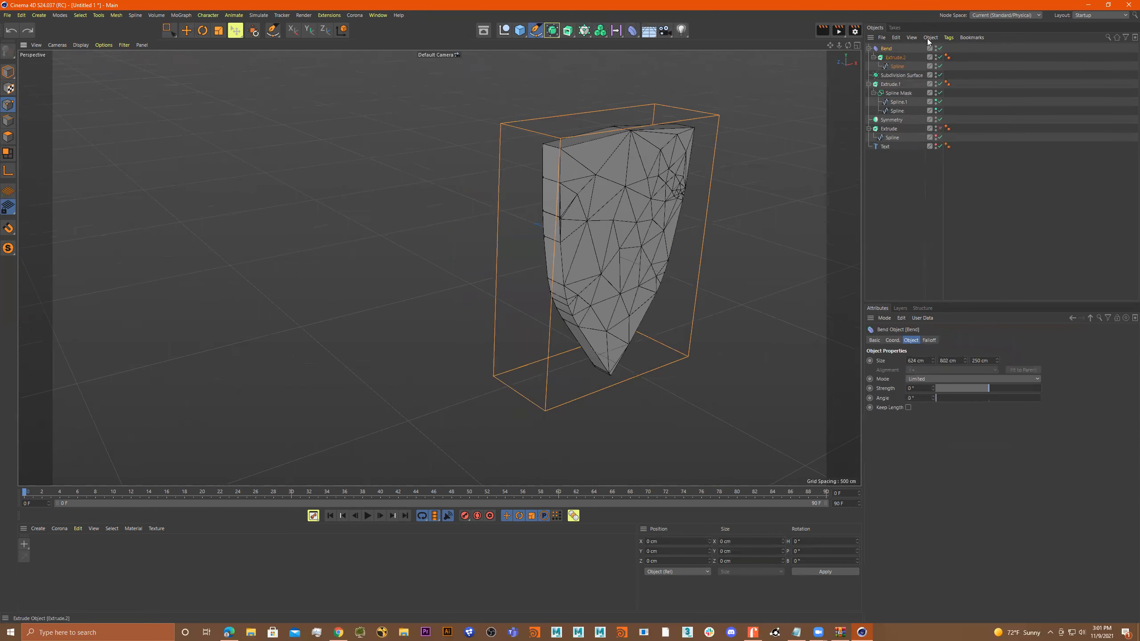
Switch the Bend deformer's mode to Within Box, try a different strength, and check the falloff settings.
{"action": "left_click", "coordinate": [900, 58]}
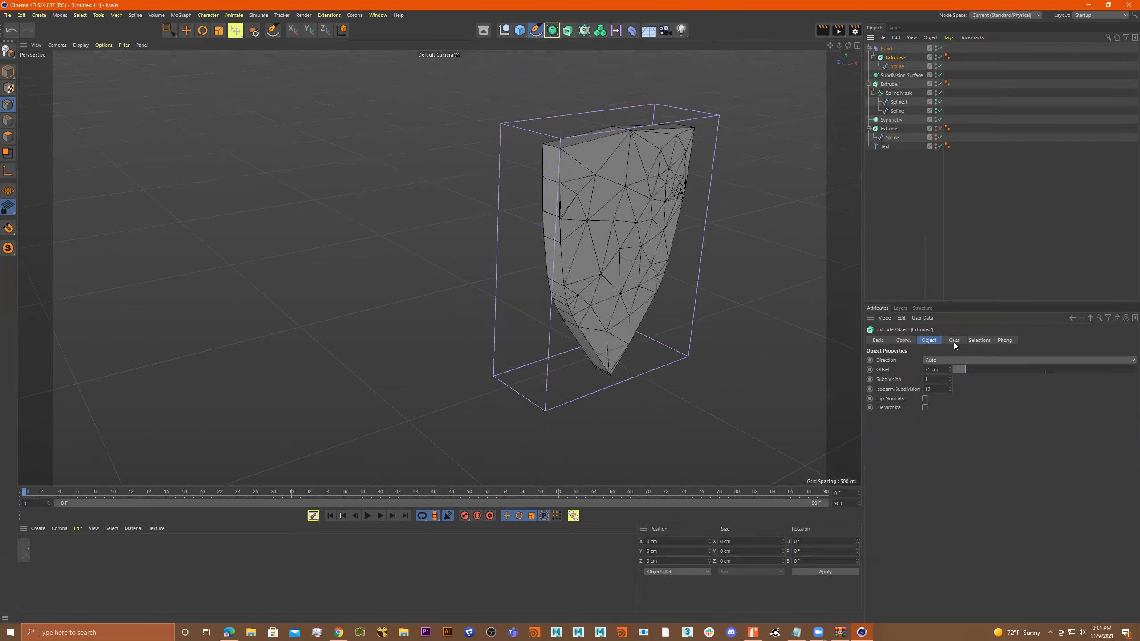
{"action": "left_click", "coordinate": [888, 48]}
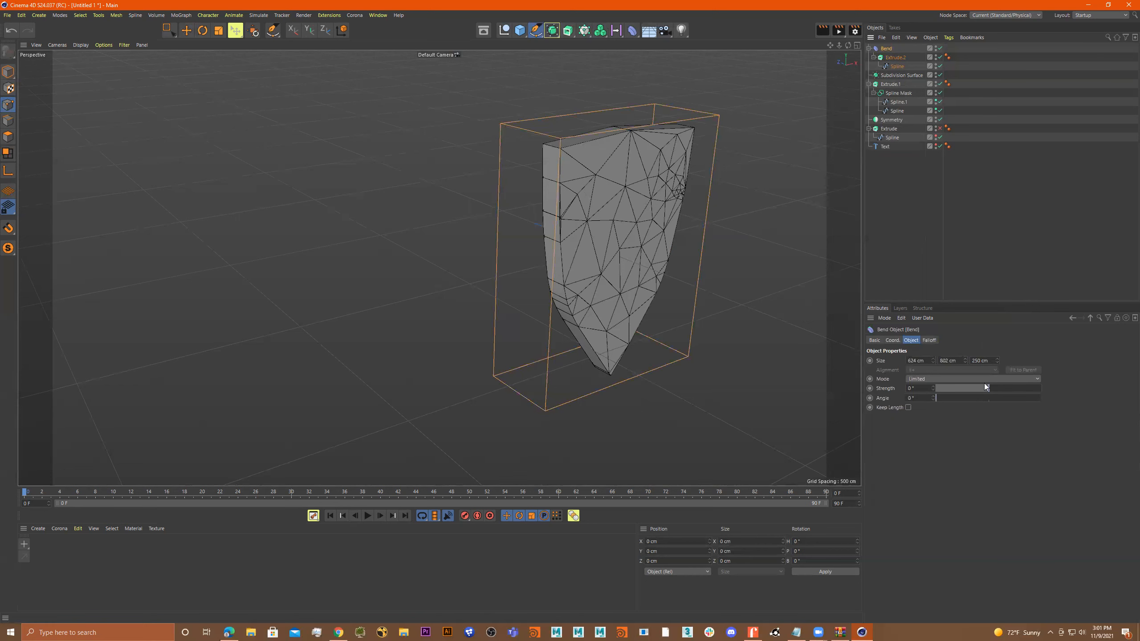
{"action": "left_click", "coordinate": [968, 379]}
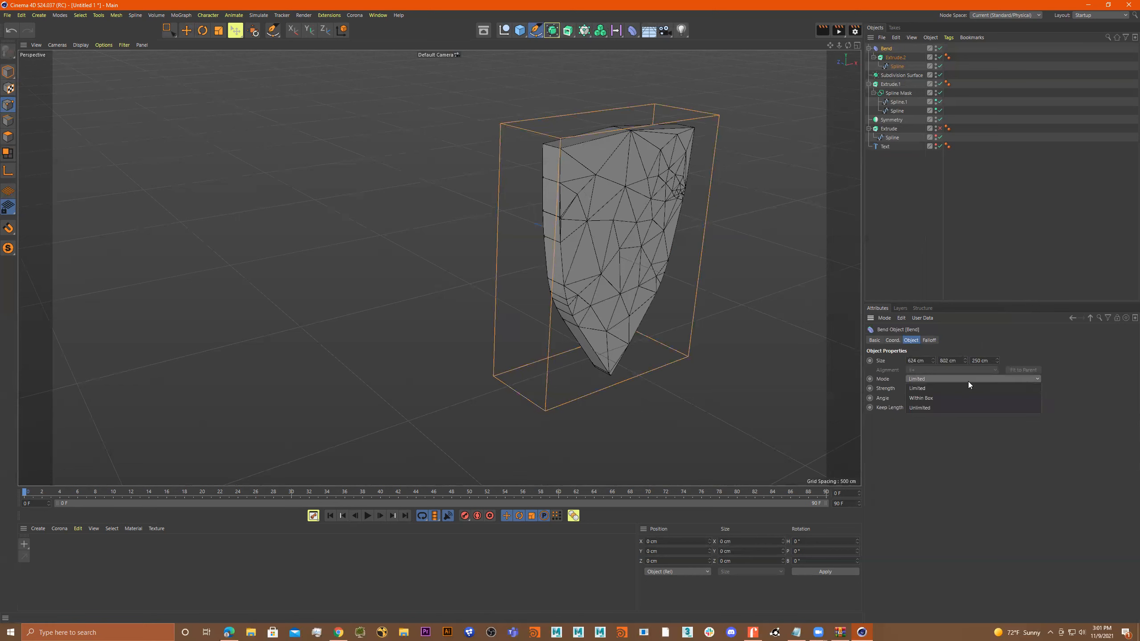
{"action": "left_click", "coordinate": [965, 395]}
{"action": "left_click_drag", "start_coordinate": [984, 387], "coordinate": [932, 398]}
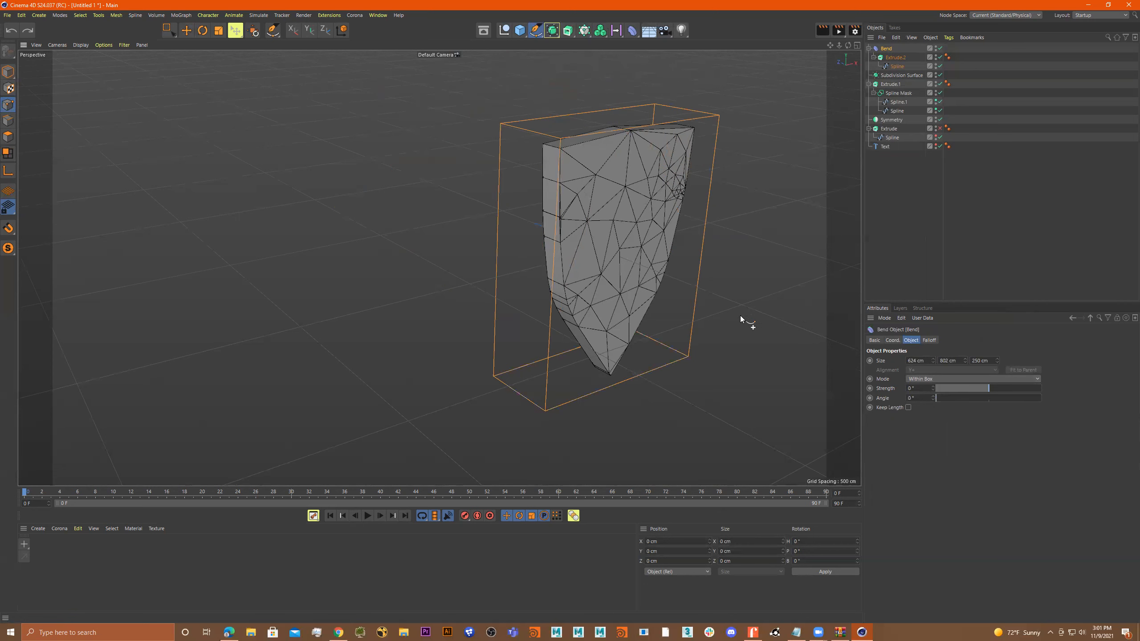
{"action": "left_click_drag", "start_coordinate": [740, 315], "coordinate": [732, 317], "text": "alt"}
{"action": "left_click", "coordinate": [928, 339]}
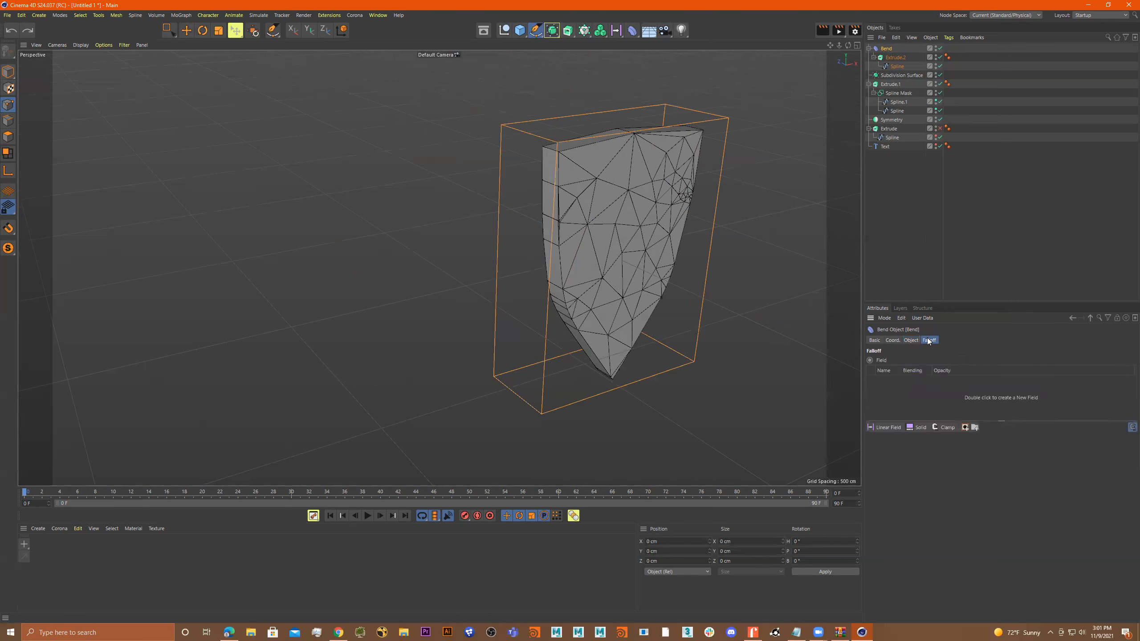
{"action": "left_click", "coordinate": [910, 340]}
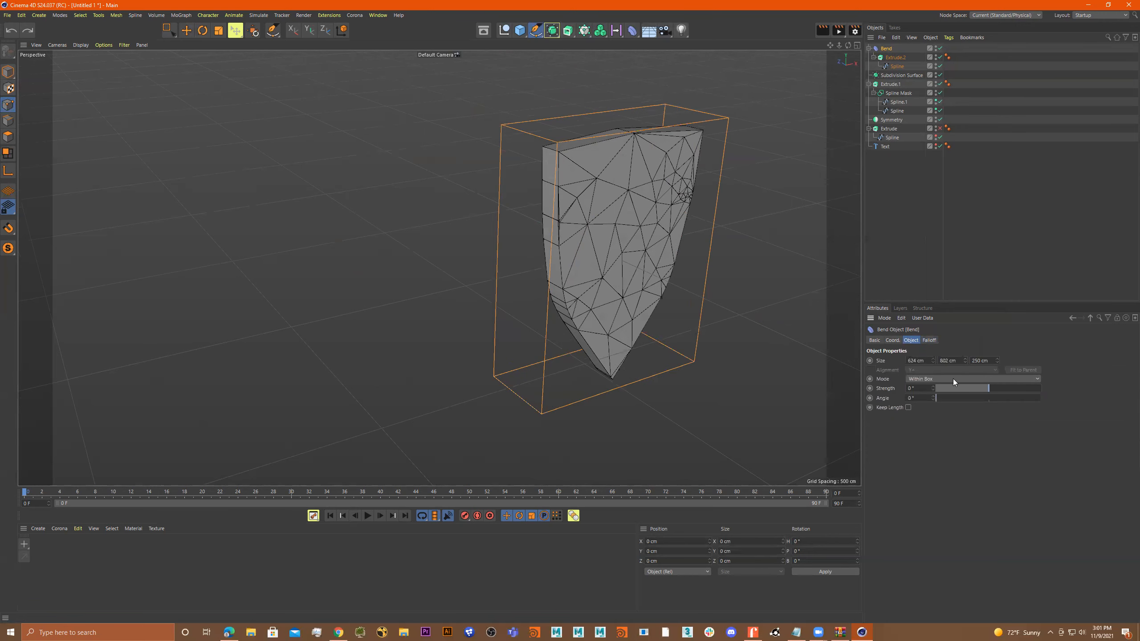
{"action": "left_click_drag", "start_coordinate": [655, 199], "coordinate": [745, 166], "text": "alt"}
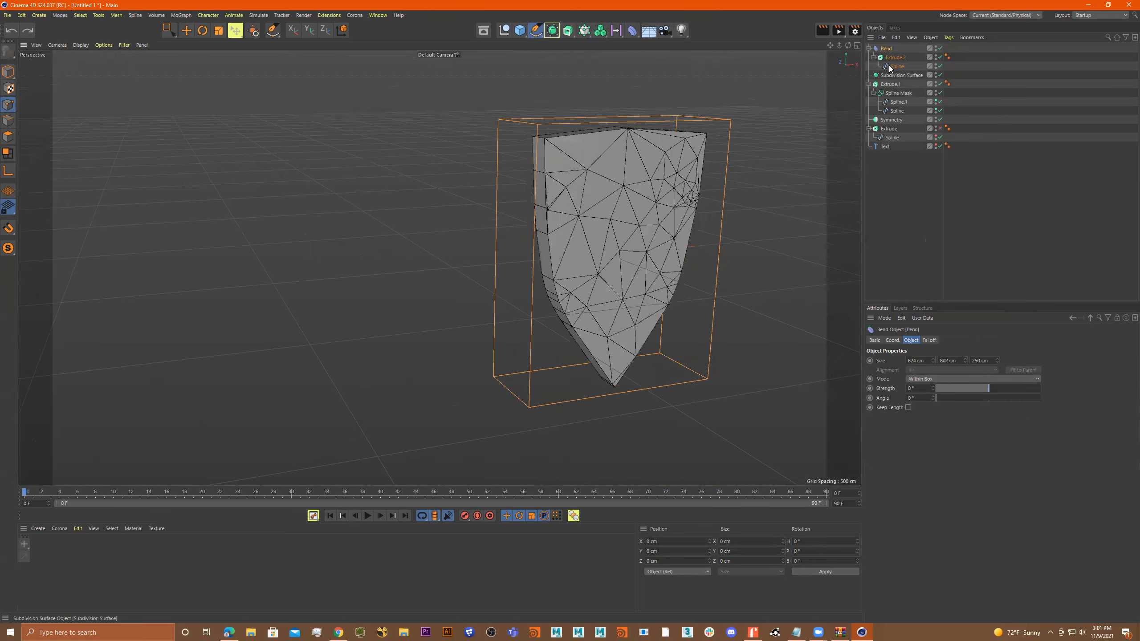
Disable the shield's Extrude object, try a different Bend strength, and undo that strength change.
{"action": "left_click", "coordinate": [939, 57]}
{"action": "left_click_drag", "start_coordinate": [781, 191], "coordinate": [753, 211], "text": "alt"}
{"action": "left_click_drag", "start_coordinate": [977, 389], "coordinate": [1005, 391]}
{"action": "key", "text": "ctrl+z"}
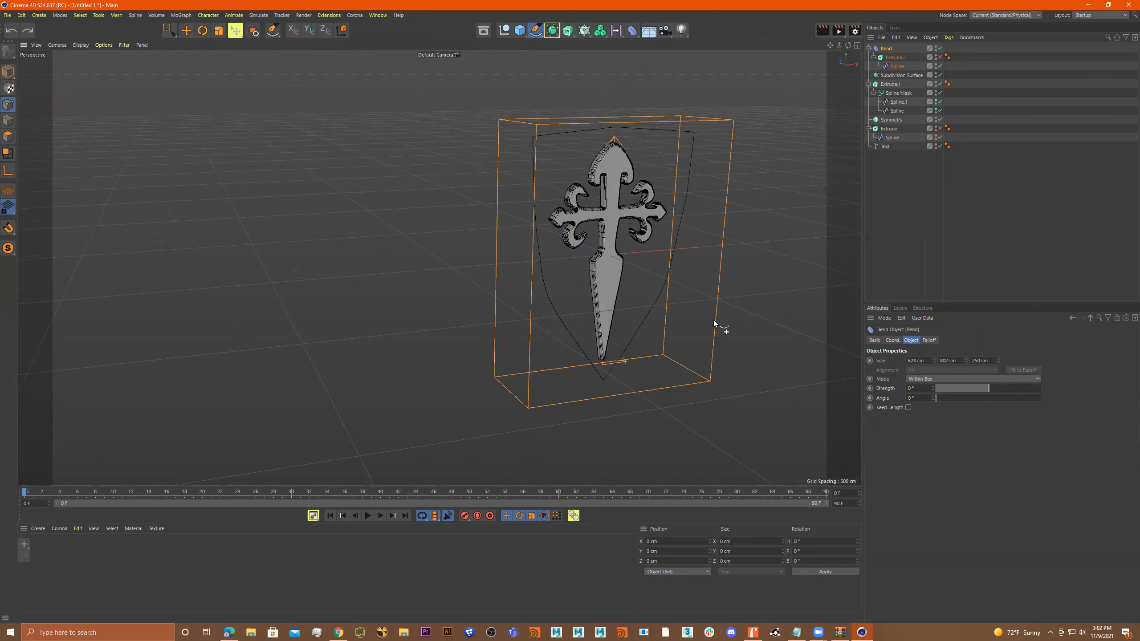
{"action": "mouse_move", "coordinate": [719, 323]}
{"action": "left_mouse_down", "text": "alt"}
{"action": "mouse_move", "coordinate": [738, 323]}
{"action": "mouse_move", "coordinate": [720, 323]}
{"action": "left_mouse_up", "text": "alt"}
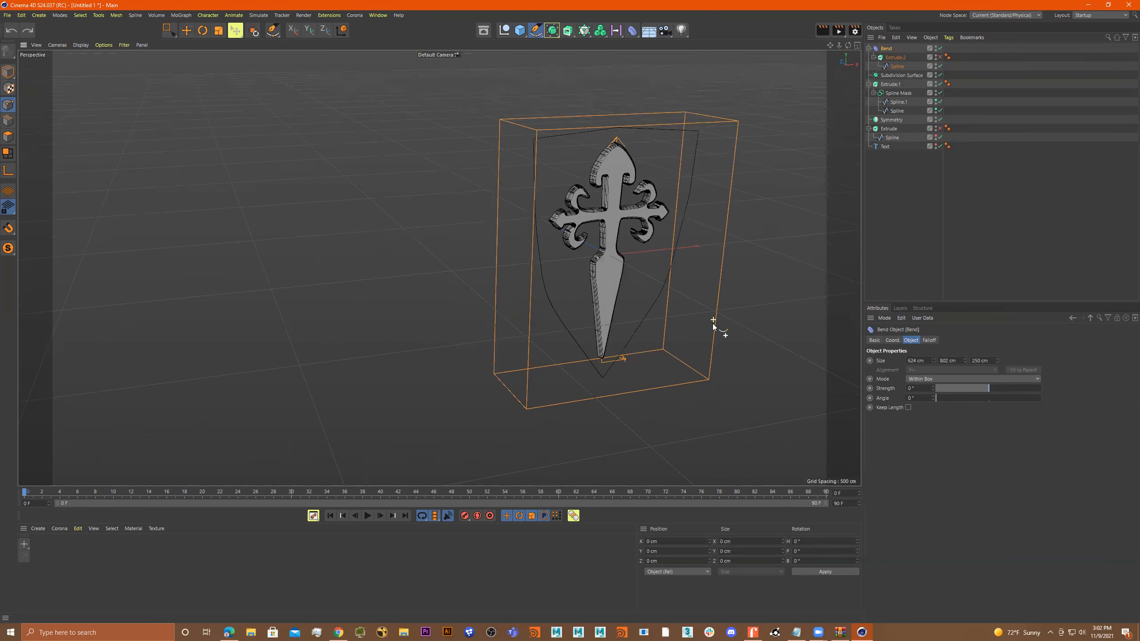
Take the shield's Extrude object out of the Bend deformer and enable the extrusion again.
{"action": "mouse_move", "coordinate": [880, 59]}
{"action": "left_mouse_down"}
{"action": "mouse_move", "coordinate": [873, 39]}
{"action": "mouse_move", "coordinate": [892, 48]}
{"action": "left_mouse_up"}
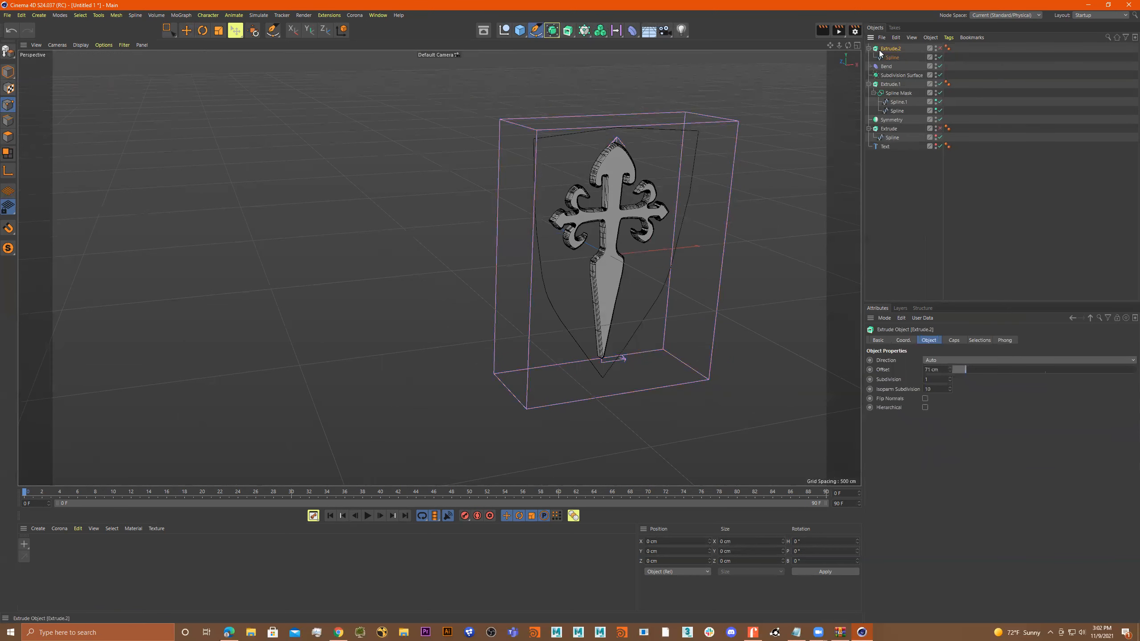
{"action": "left_click", "coordinate": [868, 48]}
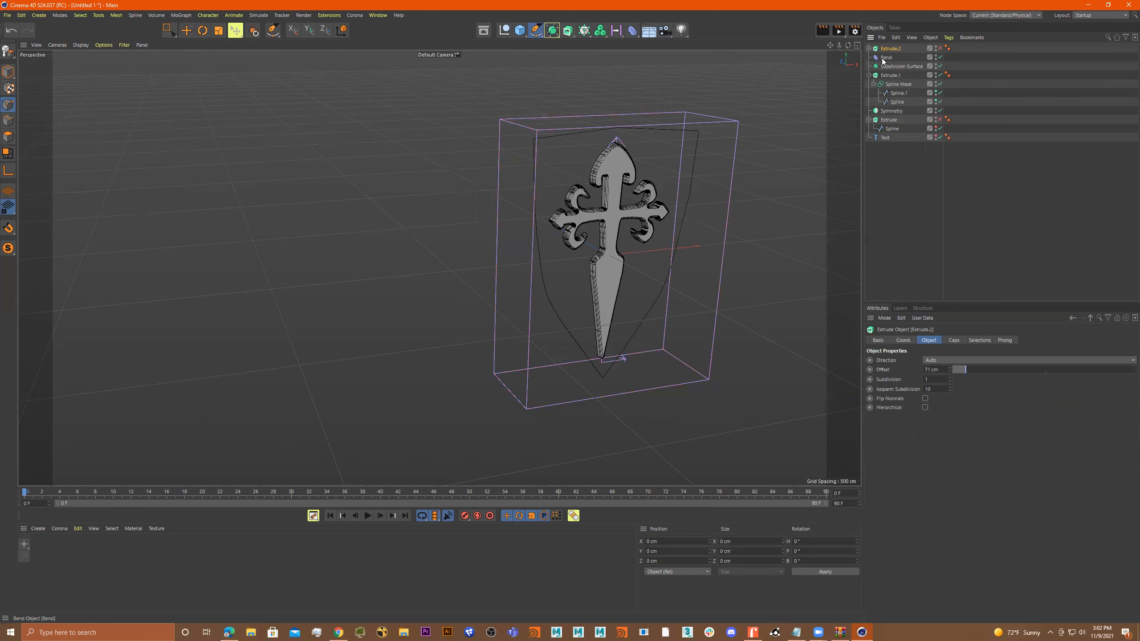
{"action": "left_click", "coordinate": [939, 48]}
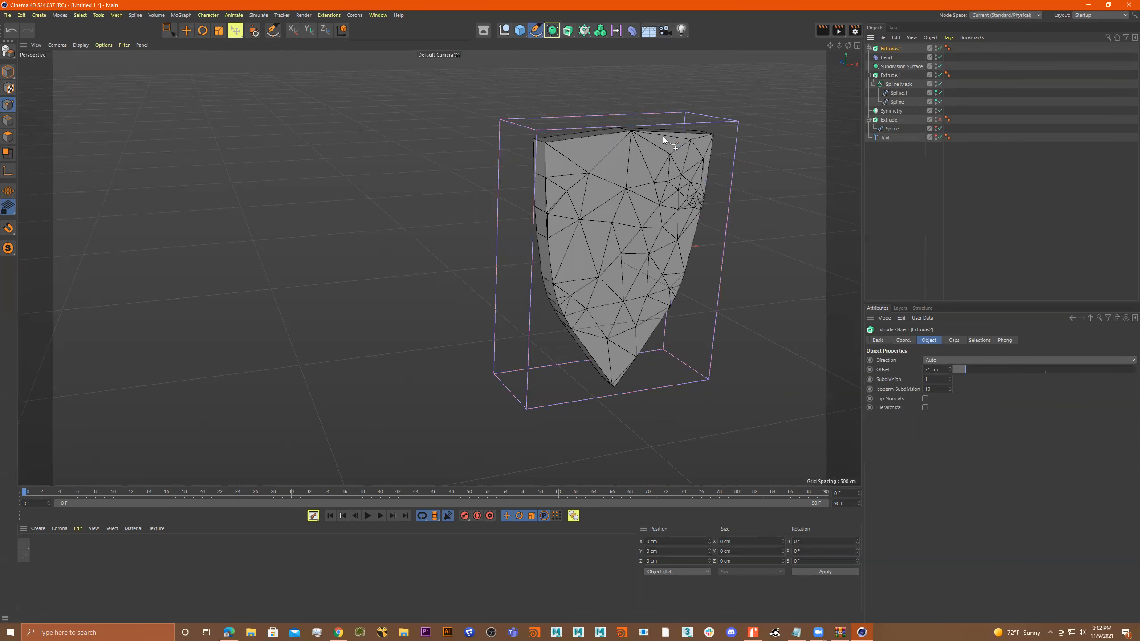
{"action": "left_click_drag", "start_coordinate": [662, 136], "coordinate": [705, 153], "text": "alt"}
{"action": "left_click", "coordinate": [645, 193]}
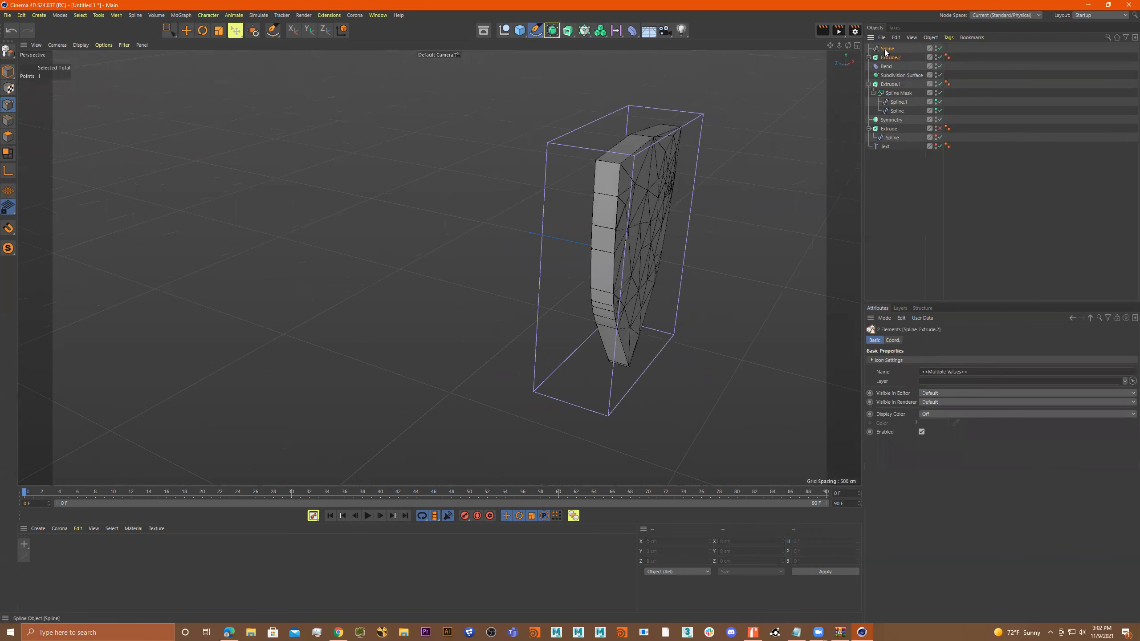
Expand the shield's Extrude object to show its nested spline, and select the Extrude object.
{"action": "key", "text": "e"}
{"action": "mouse_move", "coordinate": [556, 238]}
{"action": "left_mouse_down"}
{"action": "mouse_move", "coordinate": [484, 212]}
{"action": "mouse_move", "coordinate": [434, 210]}
{"action": "mouse_move", "coordinate": [569, 253]}
{"action": "left_mouse_up"}
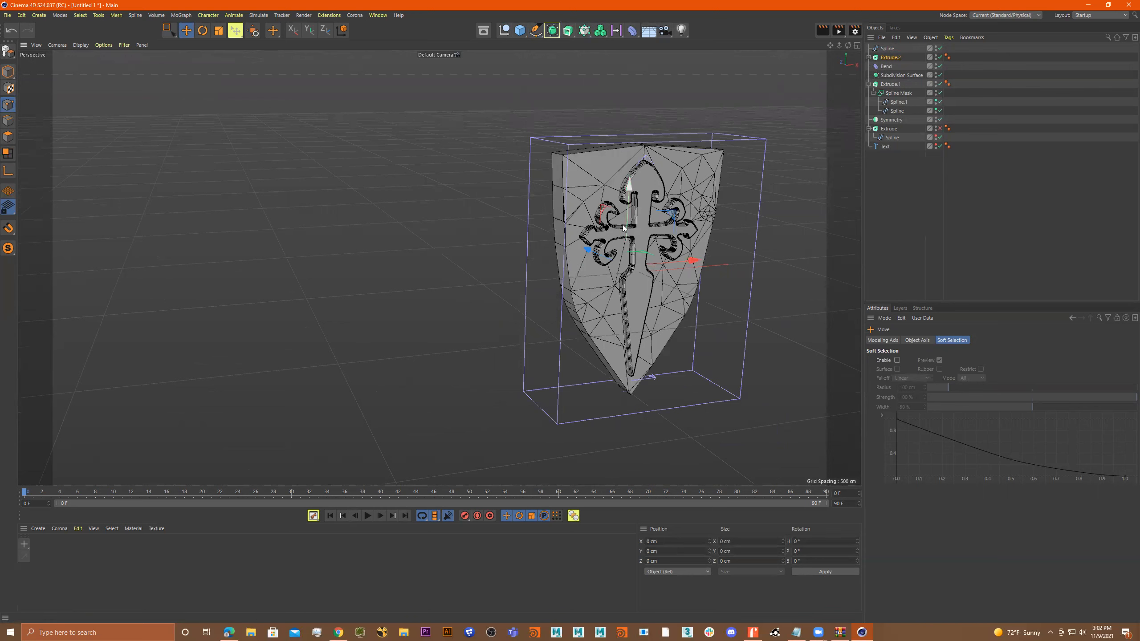
{"action": "left_click", "coordinate": [869, 58]}
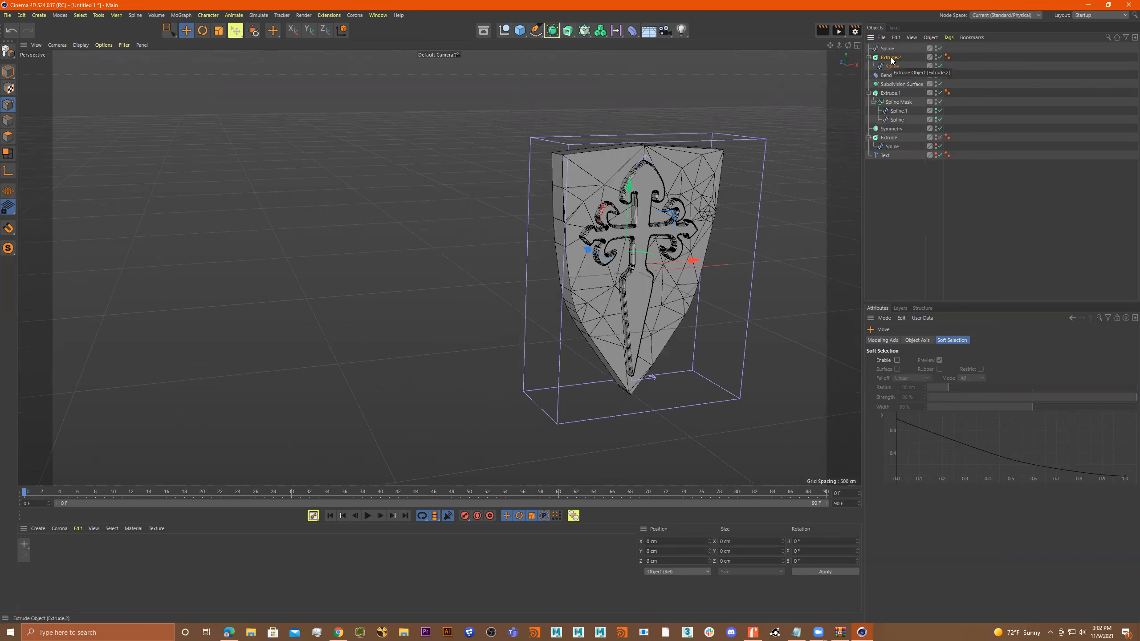
{"action": "left_click", "coordinate": [890, 58]}
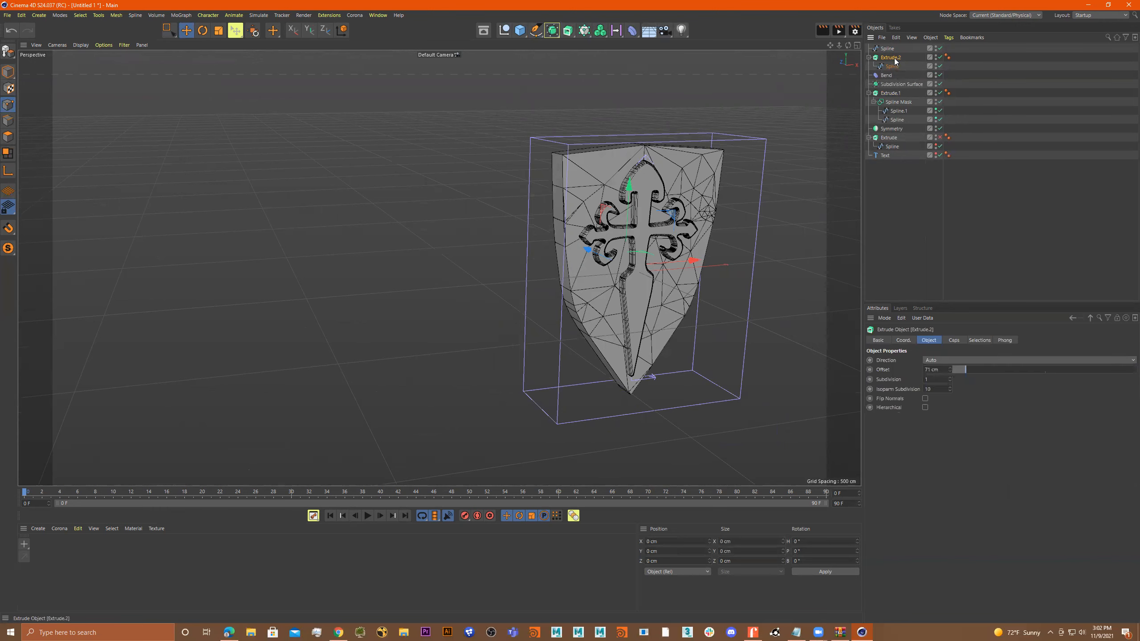
Try to box-select polygons along the side edge of the shield's Extrude object.
{"action": "left_click", "coordinate": [8, 137]}
{"action": "right_click_drag", "start_coordinate": [531, 168], "coordinate": [611, 172], "text": "alt"}
{"action": "left_click_drag", "start_coordinate": [611, 172], "coordinate": [621, 191], "text": "alt"}
{"action": "key", "text": "0"}
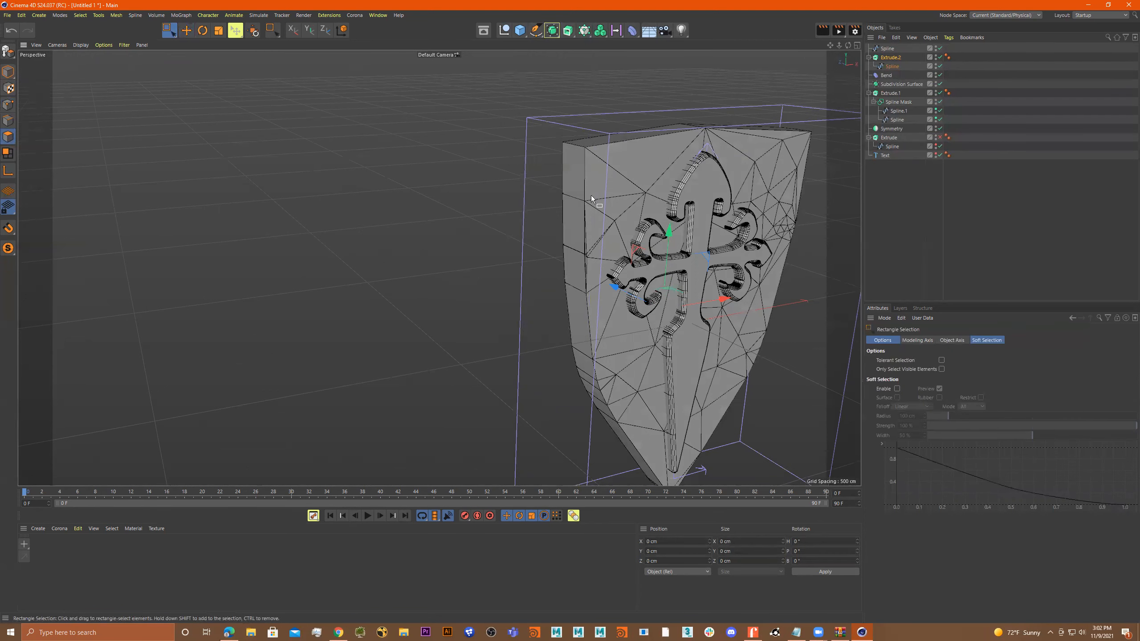
{"action": "left_click_drag", "start_coordinate": [550, 162], "coordinate": [590, 204]}
{"action": "left_click", "coordinate": [890, 57]}
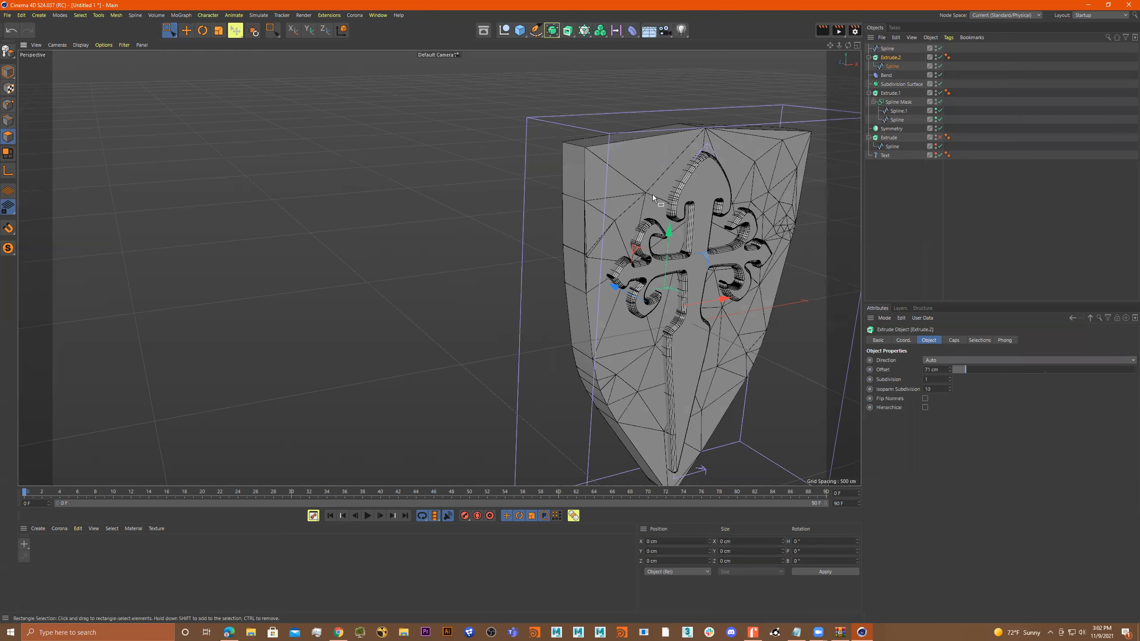
Examine the extruded shield body and its cross from the front, from the side and up close.
{"action": "scroll", "coordinate": [605, 199], "scroll_direction": "down", "scroll_amount": 1}
{"action": "left_click_drag", "start_coordinate": [604, 198], "coordinate": [564, 195], "text": "alt"}
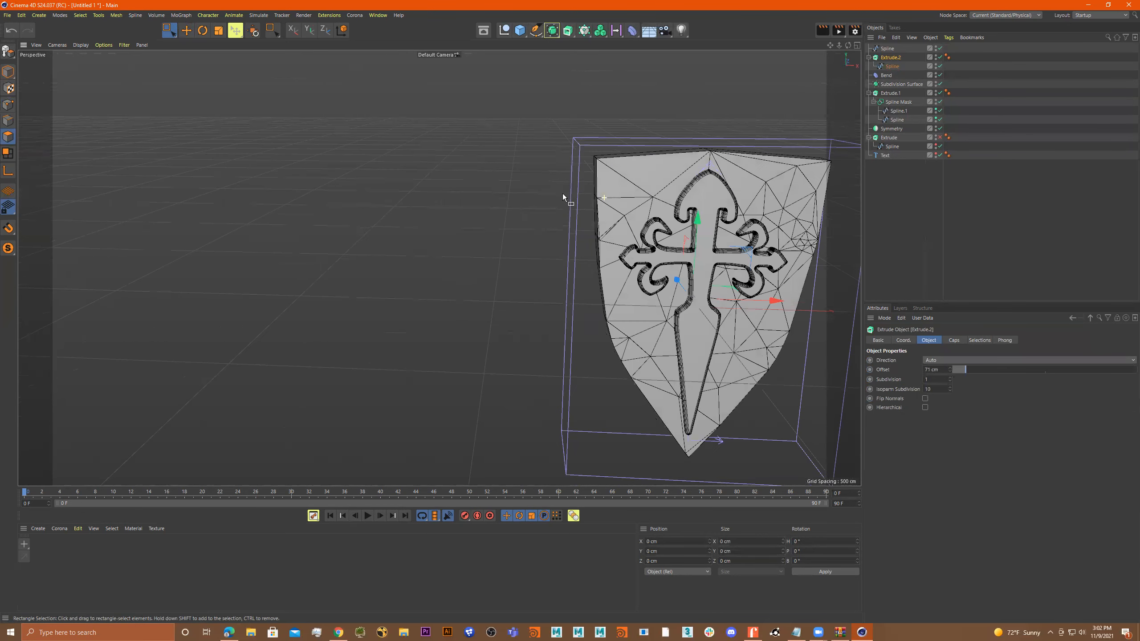
{"action": "middle_click", "coordinate": [552, 204]}
{"action": "scroll", "coordinate": [553, 205], "scroll_direction": "down", "scroll_amount": 5}
{"action": "middle_click", "coordinate": [637, 323]}
{"action": "left_click_drag", "start_coordinate": [578, 262], "coordinate": [579, 269], "text": "alt"}
{"action": "middle_click", "coordinate": [577, 268]}
{"action": "middle_click", "coordinate": [402, 194]}
{"action": "mouse_move", "coordinate": [476, 209]}
{"action": "left_mouse_down", "text": "alt"}
{"action": "mouse_move", "coordinate": [571, 233]}
{"action": "mouse_move", "coordinate": [469, 226]}
{"action": "left_mouse_up", "text": "alt"}
{"action": "scroll", "coordinate": [469, 226], "scroll_direction": "up", "scroll_amount": 4}
{"action": "left_click_drag", "start_coordinate": [561, 206], "coordinate": [646, 210], "text": "alt"}
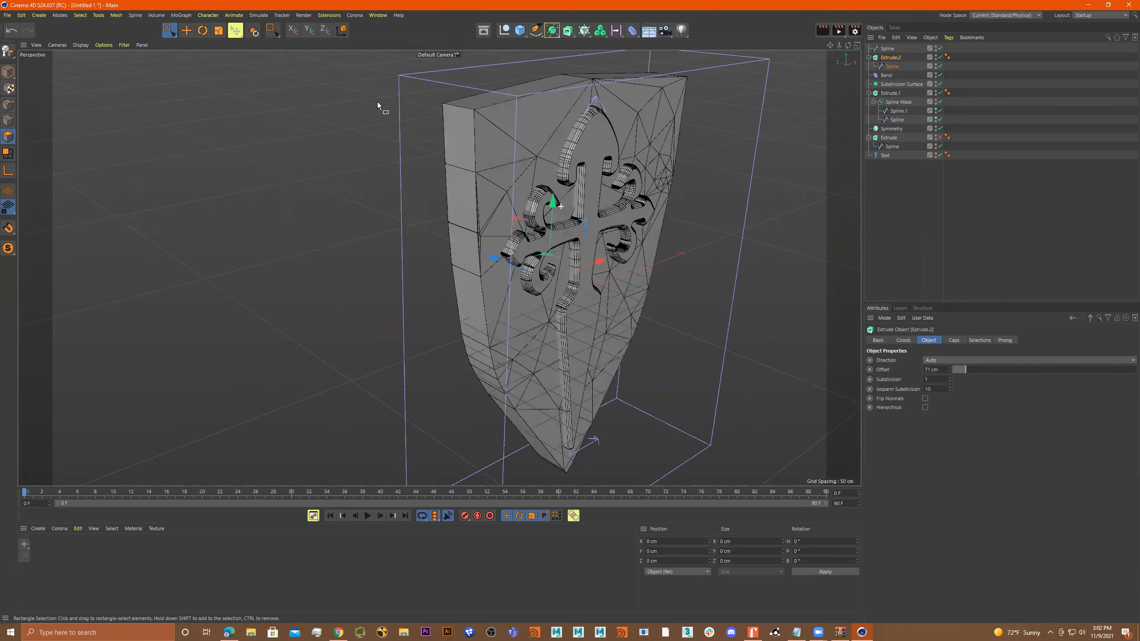
Disable the Bend deformer.
{"action": "left_click", "coordinate": [884, 75]}
{"action": "left_click", "coordinate": [937, 75]}
{"action": "left_click_drag", "start_coordinate": [658, 151], "coordinate": [791, 80], "text": "alt"}
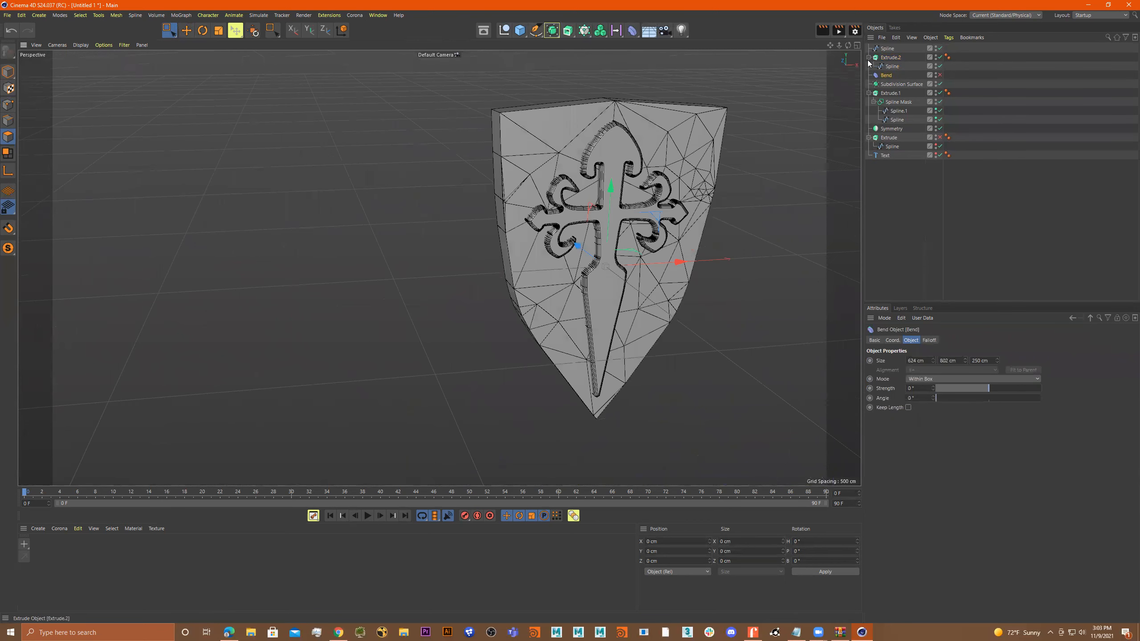
Box-select all the shield's extrusions and the Symmetry object as whole objects and group them under a null.
{"action": "left_click", "coordinate": [169, 31]}
{"action": "left_click_drag", "start_coordinate": [409, 87], "coordinate": [637, 276]}
{"action": "left_click", "coordinate": [8, 71]}
{"action": "left_click_drag", "start_coordinate": [417, 97], "coordinate": [772, 326]}
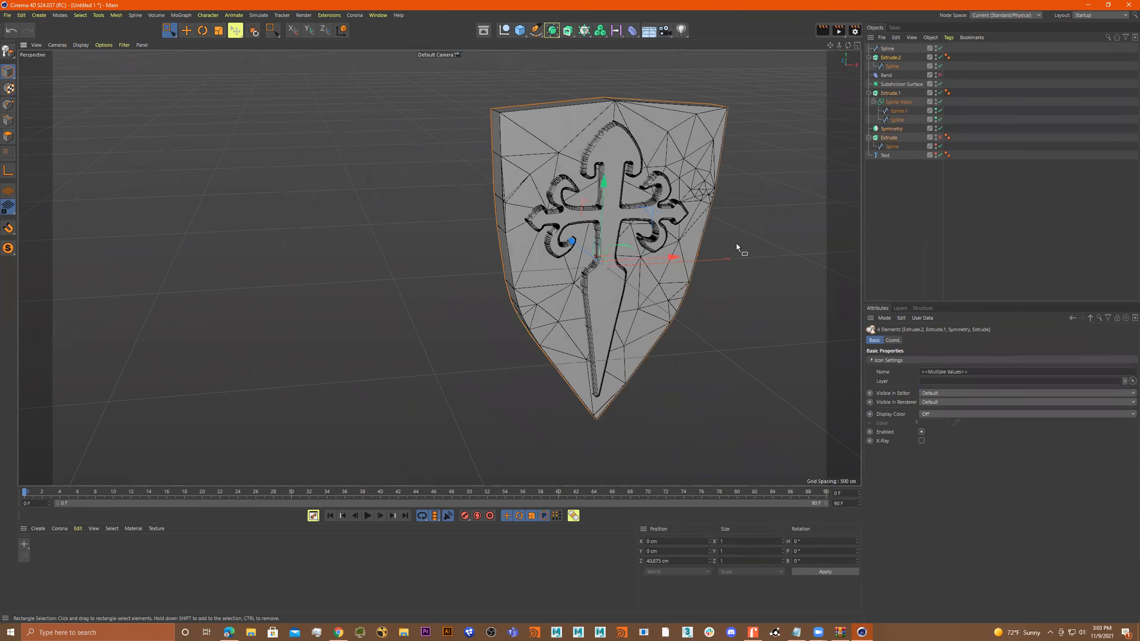
{"action": "left_click_drag", "start_coordinate": [735, 244], "coordinate": [732, 247], "text": "alt"}
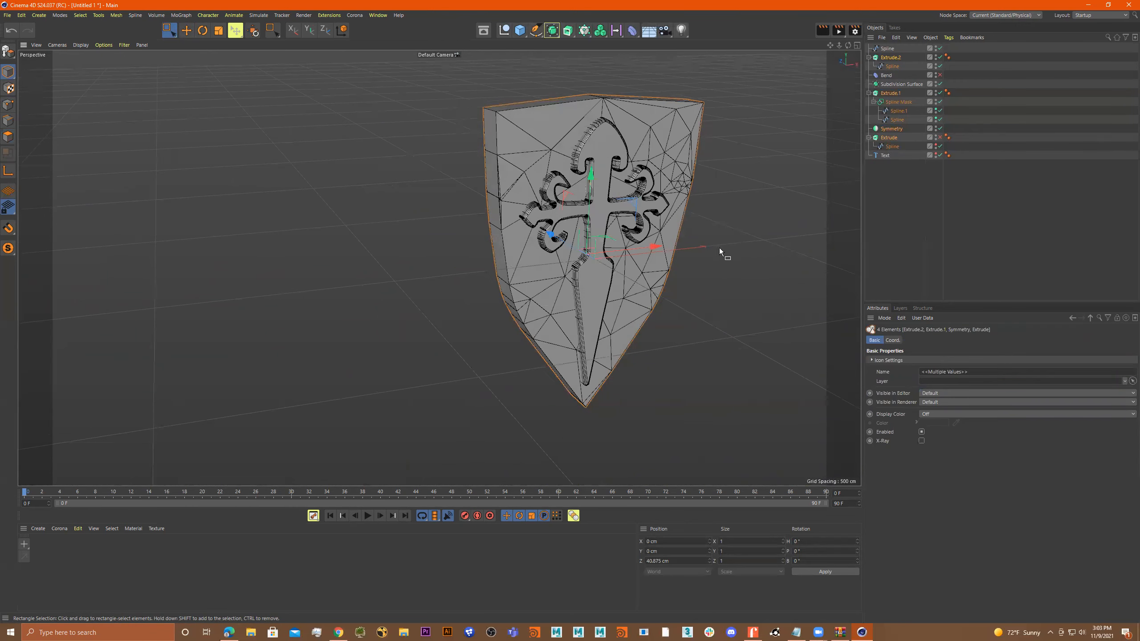
{"action": "key", "text": "alt+g"}
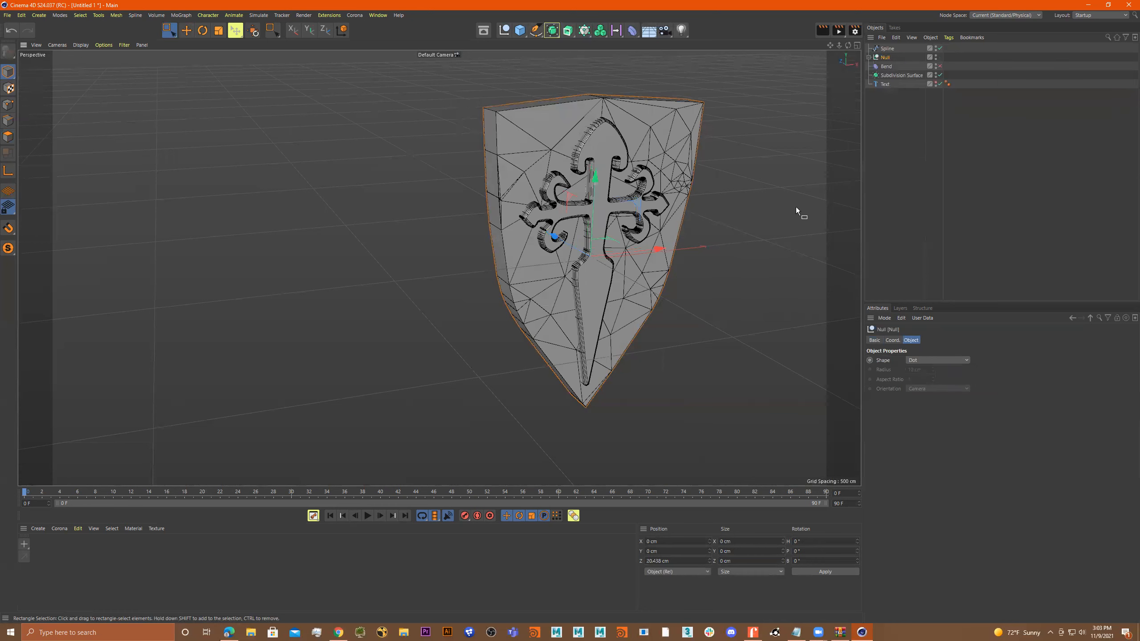
Rename the new null holding the shield parts as "SHEILD_gRP".
{"action": "double_click", "coordinate": [891, 58]}
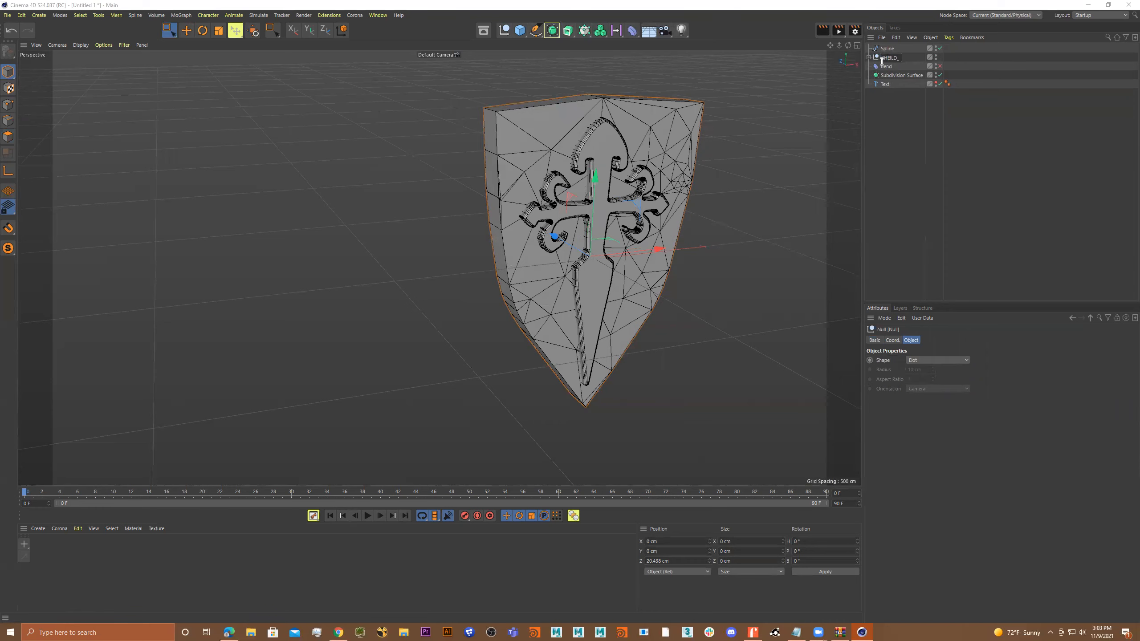
{"action": "type", "text": "SHEILD_gRP"}
{"action": "key", "text": "Return"}
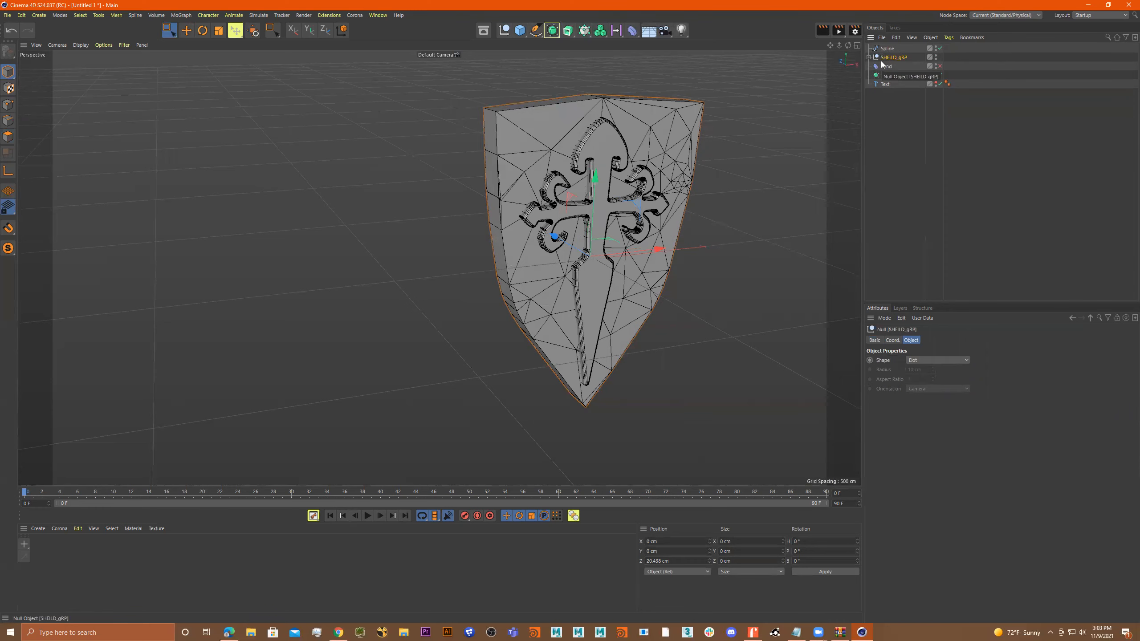
Make the hidden Text object visible in front of the shield.
{"action": "left_click_drag", "start_coordinate": [586, 201], "coordinate": [628, 204], "text": "alt"}
{"action": "left_click_drag", "start_coordinate": [652, 275], "coordinate": [650, 158], "text": "alt"}
{"action": "scroll", "coordinate": [669, 164], "scroll_direction": "down", "scroll_amount": 2}
{"action": "left_click", "coordinate": [885, 84]}
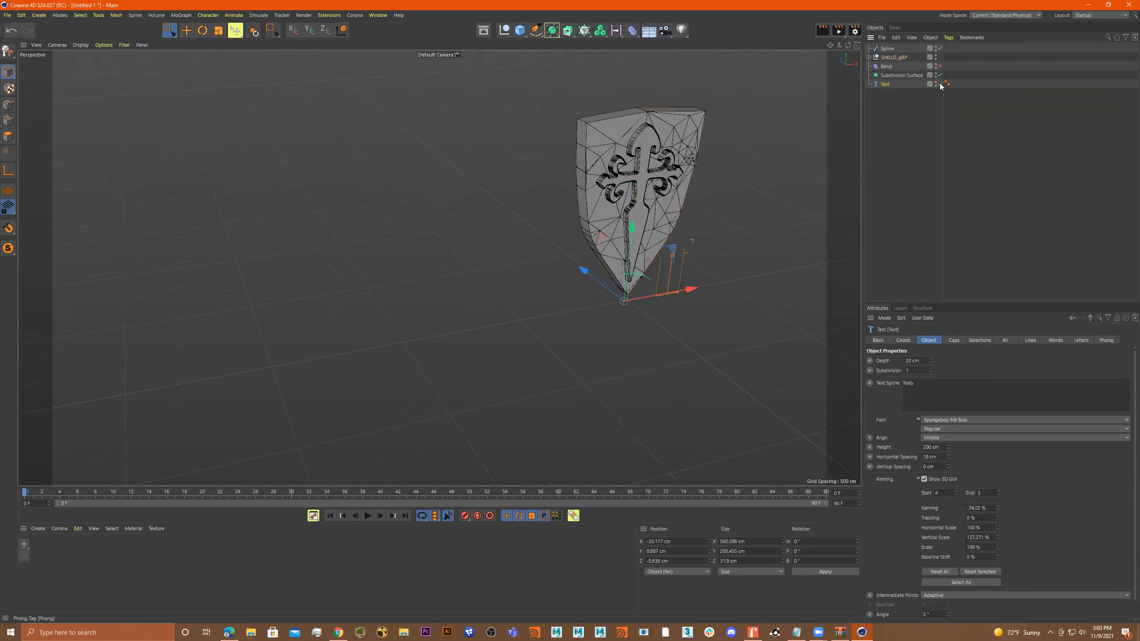
{"action": "left_click", "coordinate": [935, 83]}
{"action": "left_click_drag", "start_coordinate": [684, 200], "coordinate": [640, 185], "text": "alt"}
{"action": "right_click_drag", "start_coordinate": [640, 184], "coordinate": [675, 184], "text": "alt"}
Change the Text object's wording to "Protect" and set its height to 299 cm.
{"action": "left_click_drag", "start_coordinate": [700, 273], "coordinate": [690, 276], "text": "alt"}
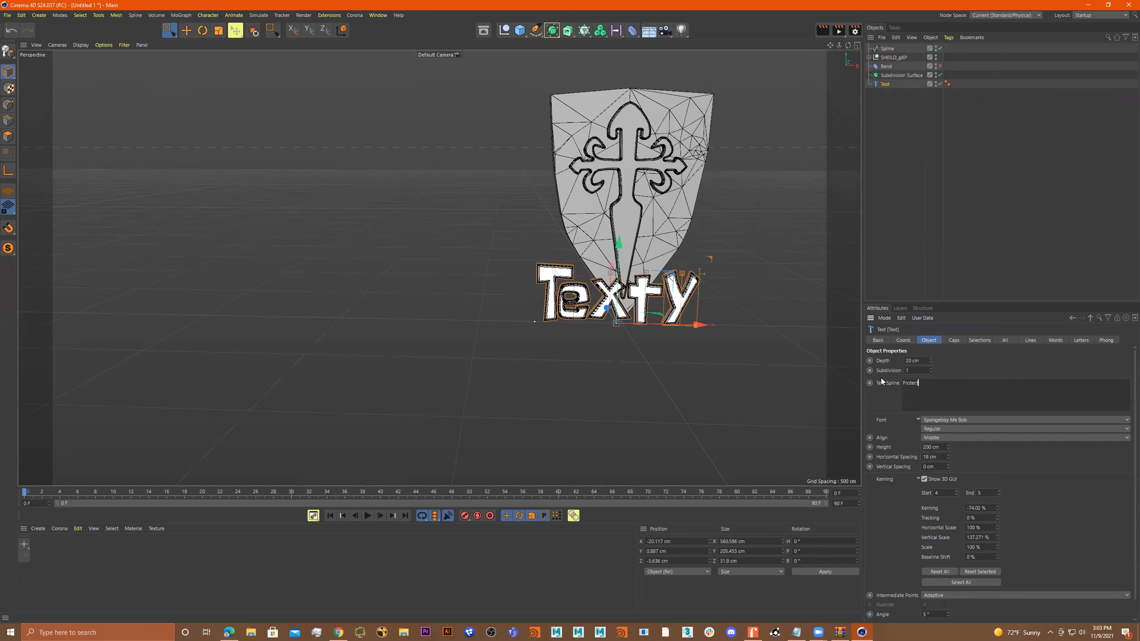
{"action": "left_click_drag", "start_coordinate": [691, 315], "coordinate": [681, 337], "text": "alt"}
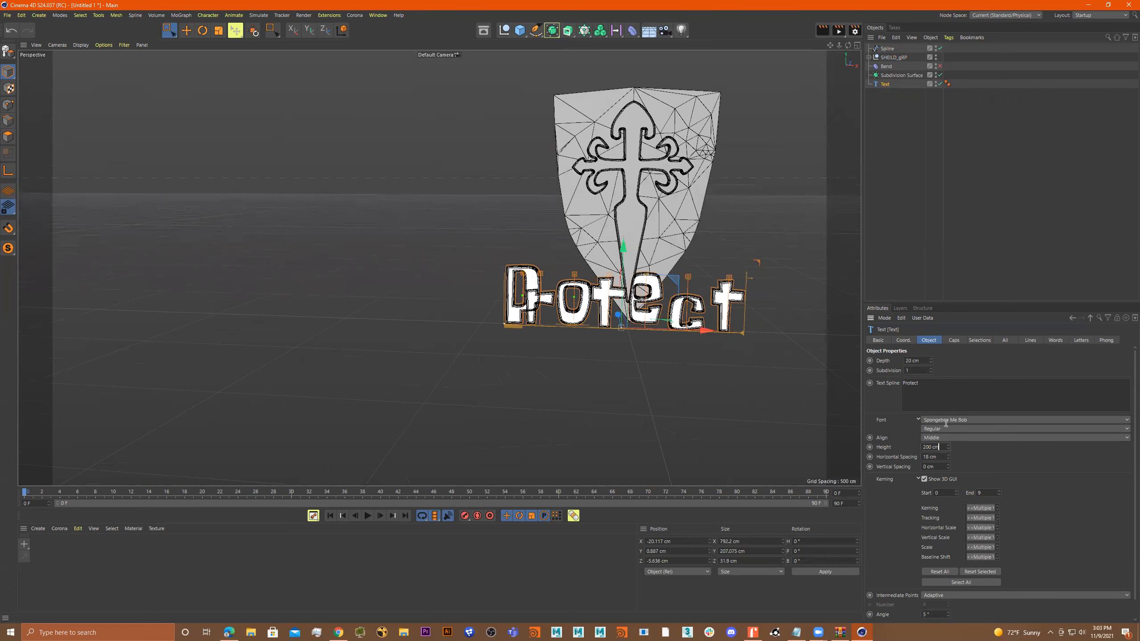
{"action": "left_click_drag", "start_coordinate": [948, 444], "coordinate": [987, 444]}
{"action": "left_click_drag", "start_coordinate": [593, 419], "coordinate": [846, 465], "text": "alt"}
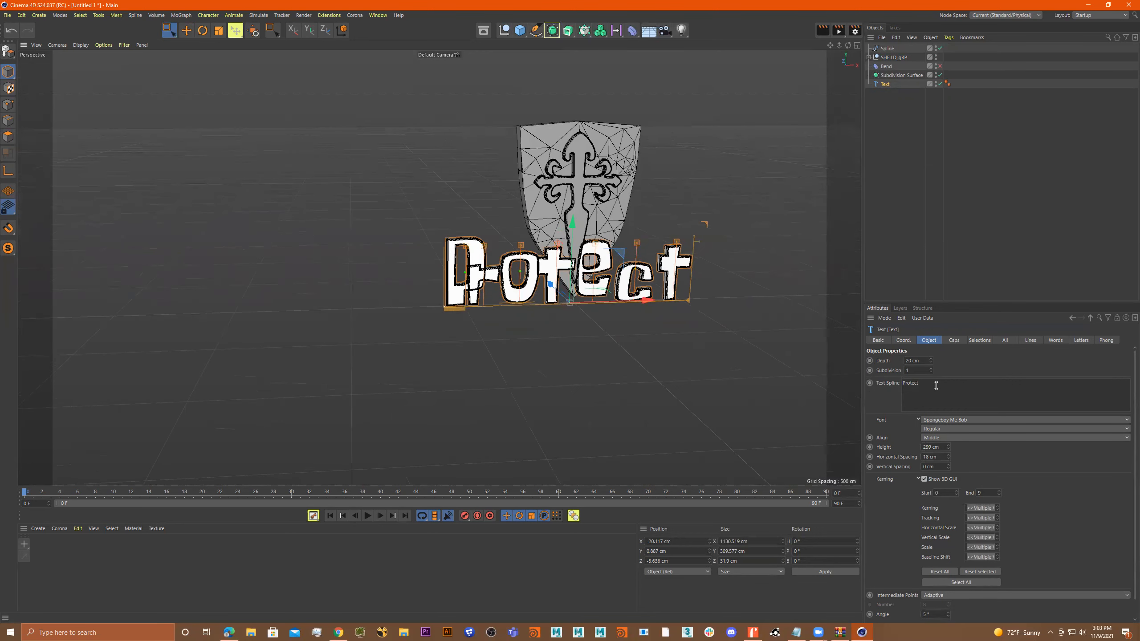
Duplicate the "Protect" text, change the copy's wording to "OUR", and raise it above the shield to about Y 857 cm.
{"action": "left_click_drag", "start_coordinate": [882, 87], "coordinate": [883, 96], "text": "ctrl"}
{"action": "left_click_drag", "start_coordinate": [926, 384], "coordinate": [878, 382]}
{"action": "left_click_drag", "start_coordinate": [667, 348], "coordinate": [591, 58], "text": "alt"}
{"action": "middle_click_drag", "start_coordinate": [633, 257], "coordinate": [624, 344], "text": "alt"}
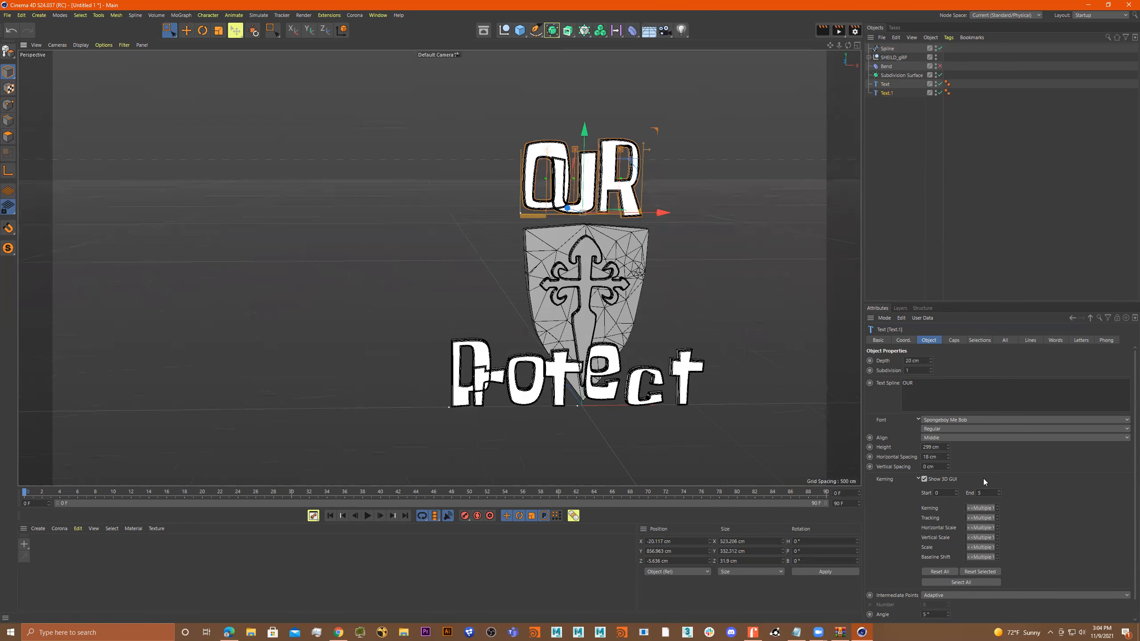
Set the horizontal spacing of the "OUR" text to 113 cm.
{"action": "left_click_drag", "start_coordinate": [948, 457], "coordinate": [978, 457]}
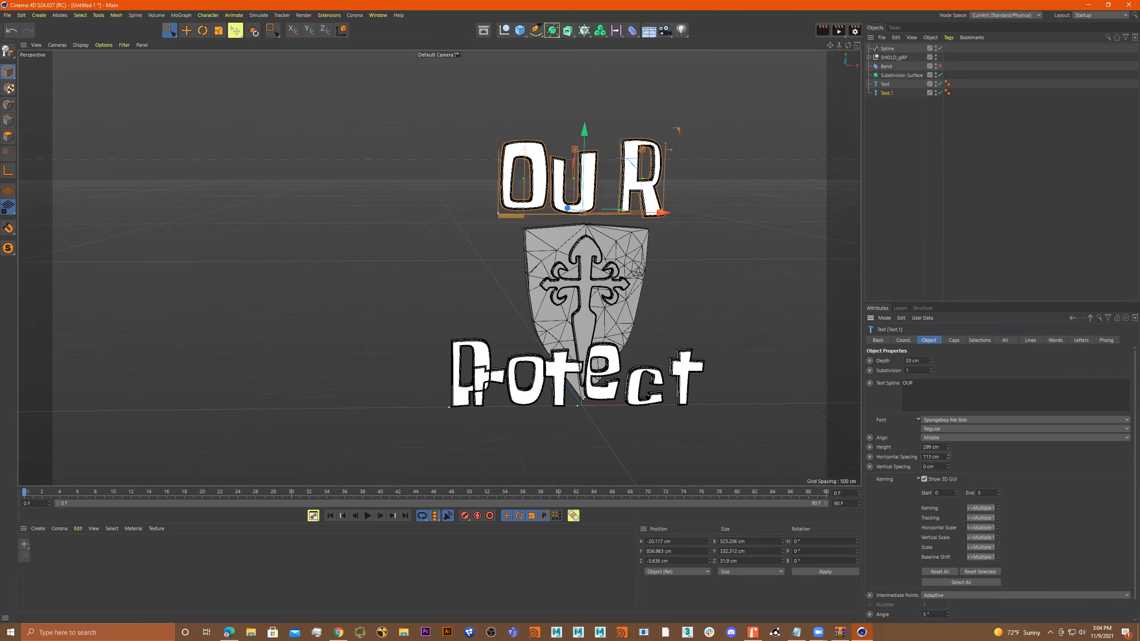
{"action": "left_click_drag", "start_coordinate": [661, 238], "coordinate": [648, 253], "text": "alt"}
{"action": "scroll", "coordinate": [648, 254], "scroll_direction": "up", "scroll_amount": 2}
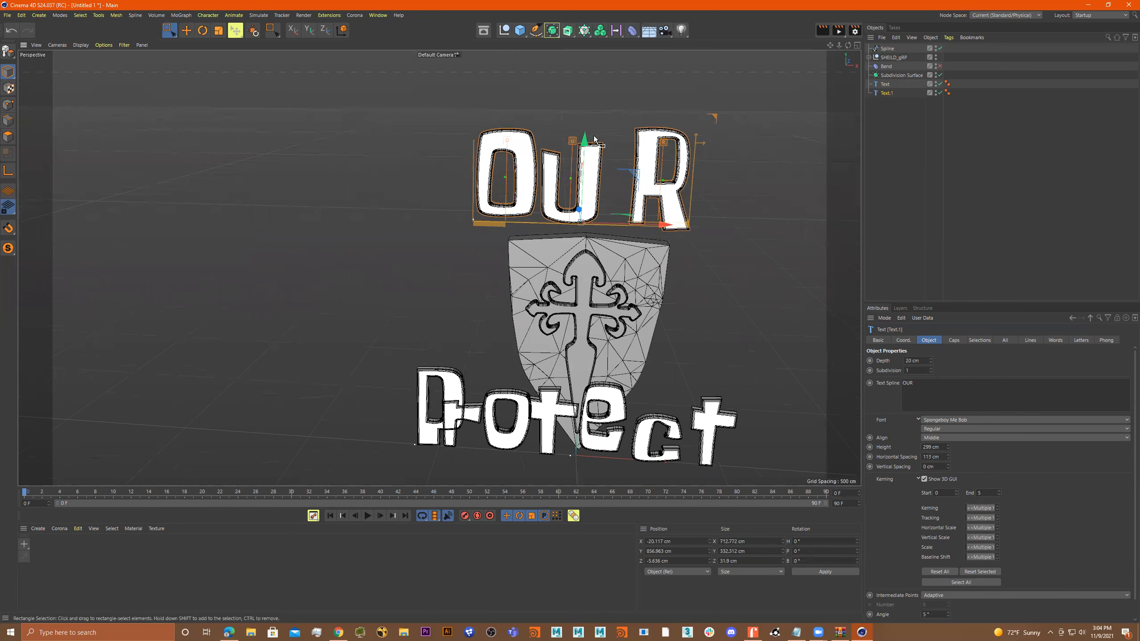
Enlarge and raise the U in "OUR" to about 124% vertical scale and 88% baseline shift, and shift the text to about X -3 cm.
{"action": "left_click", "coordinate": [605, 229]}
{"action": "mouse_move", "coordinate": [600, 223]}
{"action": "left_mouse_down"}
{"action": "mouse_move", "coordinate": [621, 219]}
{"action": "mouse_move", "coordinate": [610, 220]}
{"action": "left_mouse_up"}
{"action": "mouse_move", "coordinate": [607, 139]}
{"action": "left_mouse_down"}
{"action": "mouse_move", "coordinate": [606, 112]}
{"action": "mouse_move", "coordinate": [607, 122]}
{"action": "left_mouse_up"}
{"action": "left_click_drag", "start_coordinate": [651, 224], "coordinate": [657, 224]}
{"action": "left_click_drag", "start_coordinate": [618, 146], "coordinate": [621, 146]}
{"action": "scroll", "coordinate": [614, 203], "scroll_direction": "up", "scroll_amount": 5}
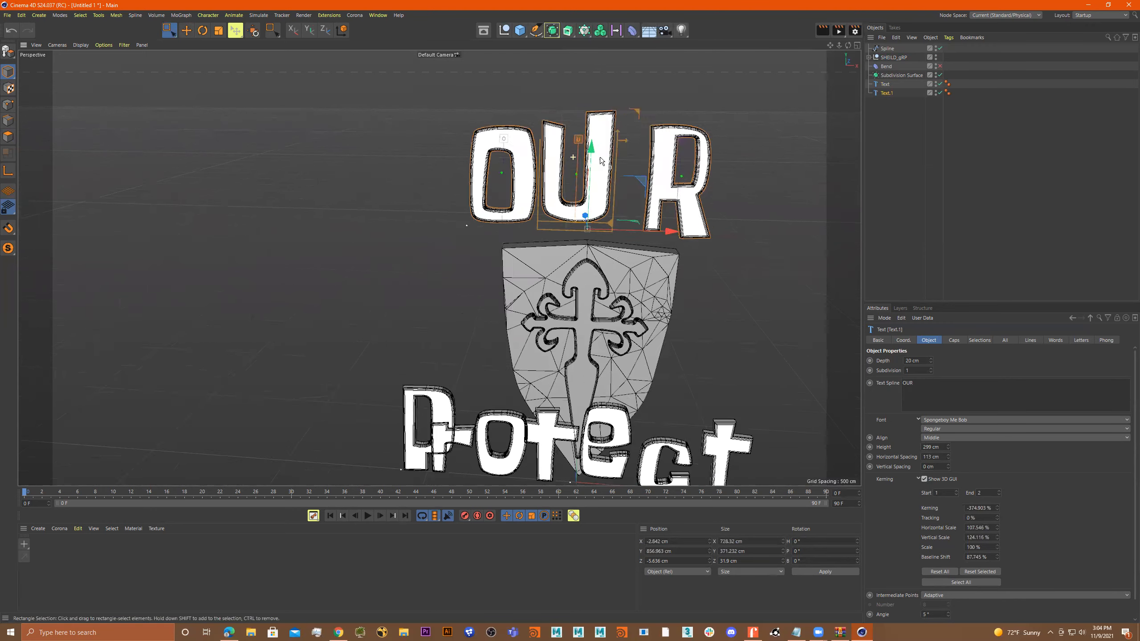
{"action": "left_click_drag", "start_coordinate": [633, 243], "coordinate": [632, 243]}
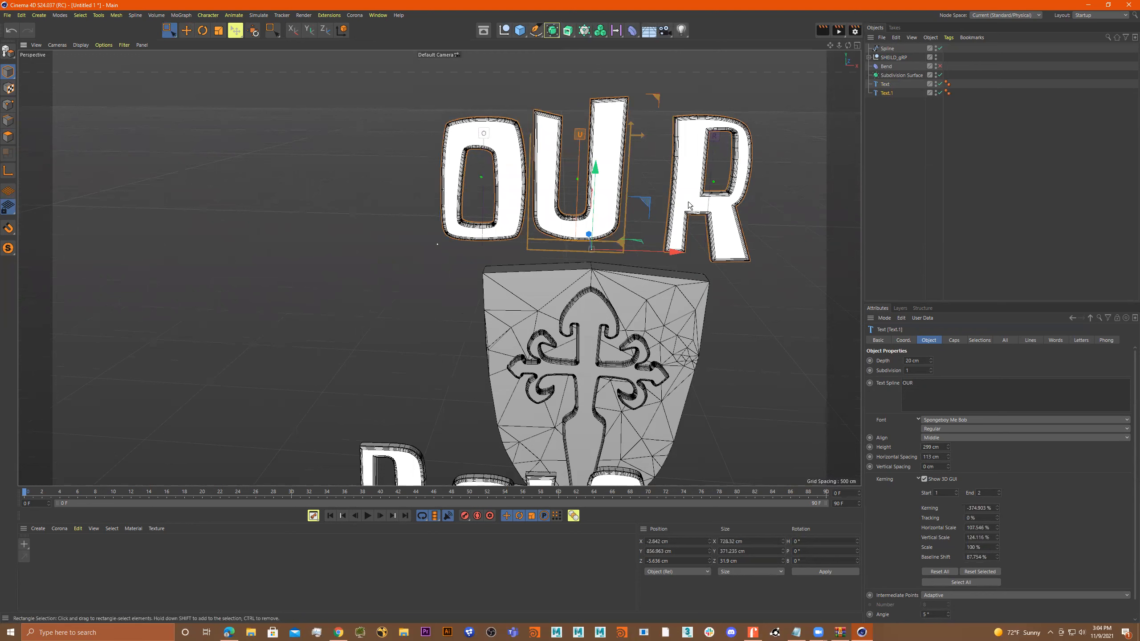
Bring the R in "OUR" closer to the U with kerning of about -382% and a baseline shift of about 78%.
{"action": "left_click", "coordinate": [715, 136]}
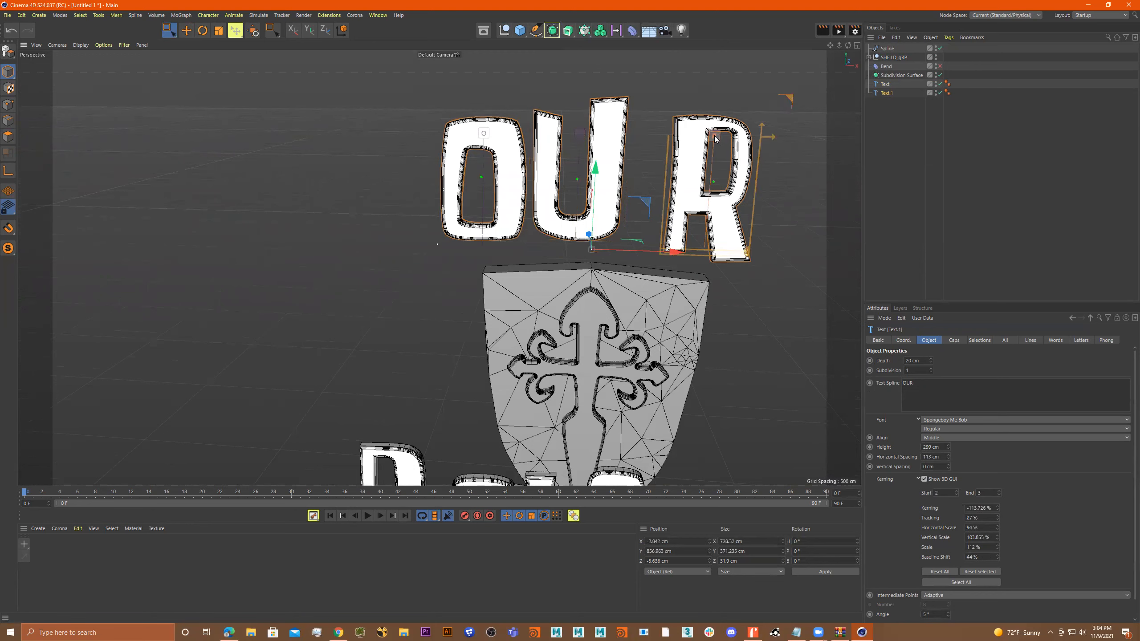
{"action": "left_click_drag", "start_coordinate": [747, 255], "coordinate": [713, 253]}
{"action": "left_click", "coordinate": [724, 266]}
{"action": "left_click", "coordinate": [732, 242]}
{"action": "scroll", "coordinate": [732, 240], "scroll_direction": "up", "scroll_amount": 4}
{"action": "left_click_drag", "start_coordinate": [997, 508], "coordinate": [996, 629]}
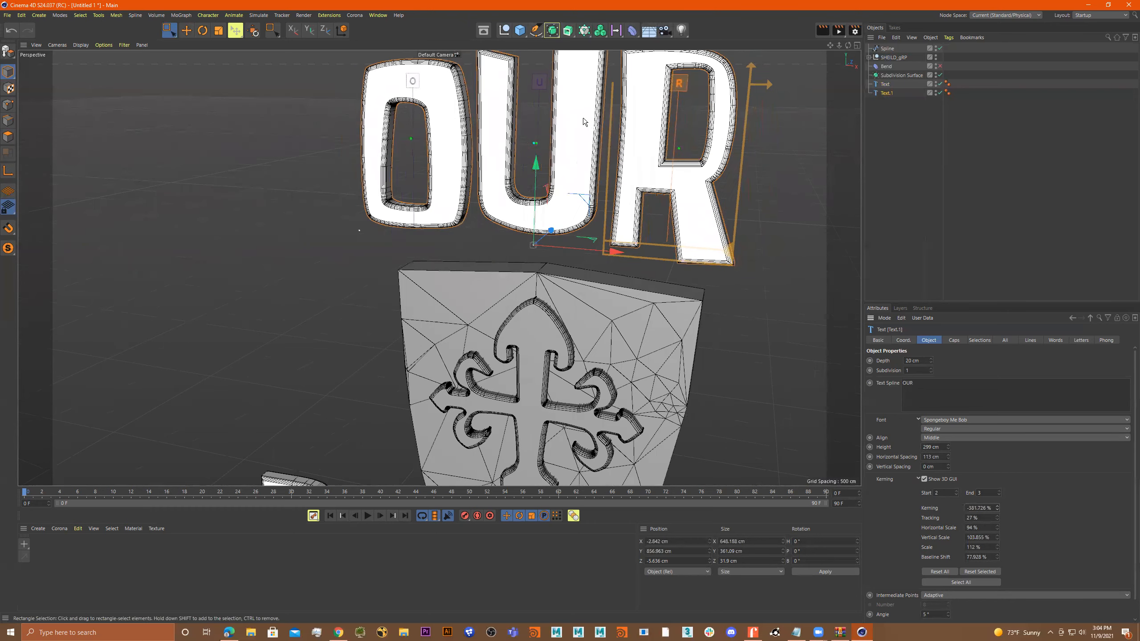
Rename the "OUR" text object as "Text.OUR".
{"action": "scroll", "coordinate": [583, 121], "scroll_direction": "down", "scroll_amount": 5}
{"action": "left_click_drag", "start_coordinate": [541, 180], "coordinate": [558, 141], "text": "alt"}
{"action": "scroll", "coordinate": [524, 166], "scroll_direction": "down", "scroll_amount": 3}
{"action": "scroll", "coordinate": [524, 166], "scroll_direction": "down", "scroll_amount": 4}
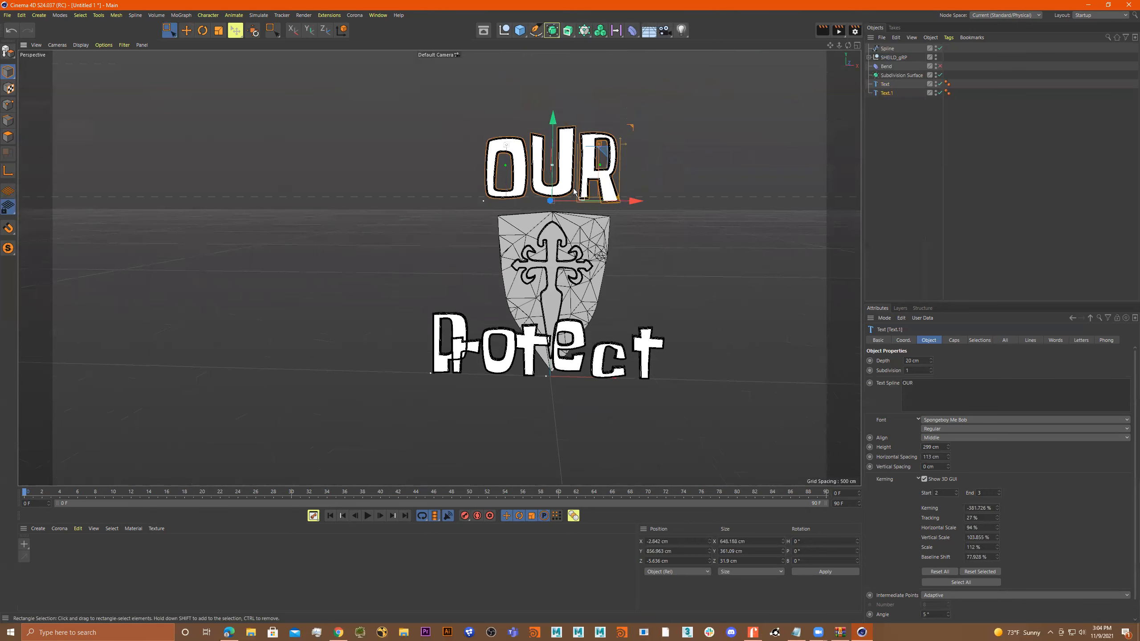
{"action": "left_click_drag", "start_coordinate": [597, 343], "coordinate": [620, 355], "text": "alt"}
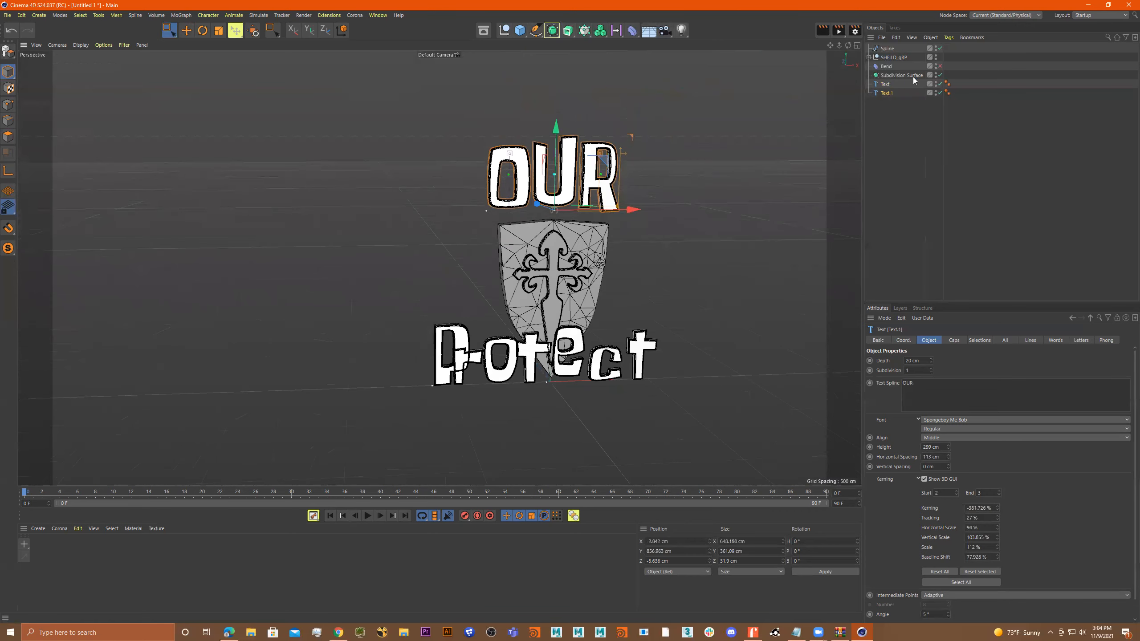
{"action": "left_click", "coordinate": [894, 95], "text": "ctrl"}
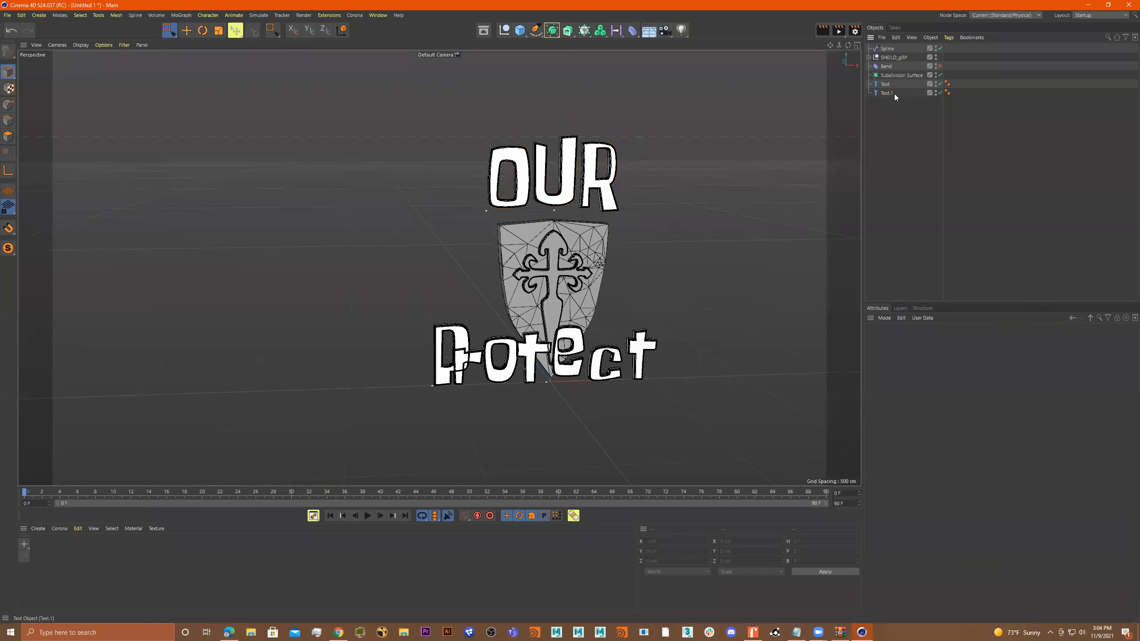
{"action": "double_click", "coordinate": [894, 94]}
{"action": "type", "text": "OUR"}
{"action": "key", "text": "Return"}
Rename the "Protect" text object as "Text_Protect".
{"action": "left_click", "coordinate": [889, 84]}
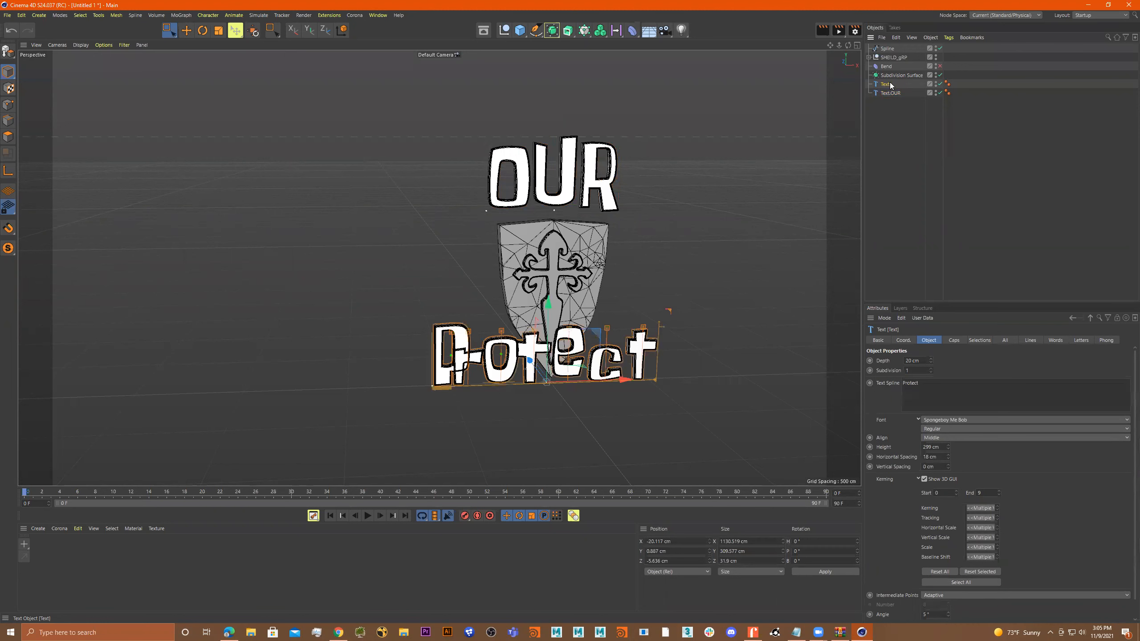
{"action": "double_click", "coordinate": [889, 85]}
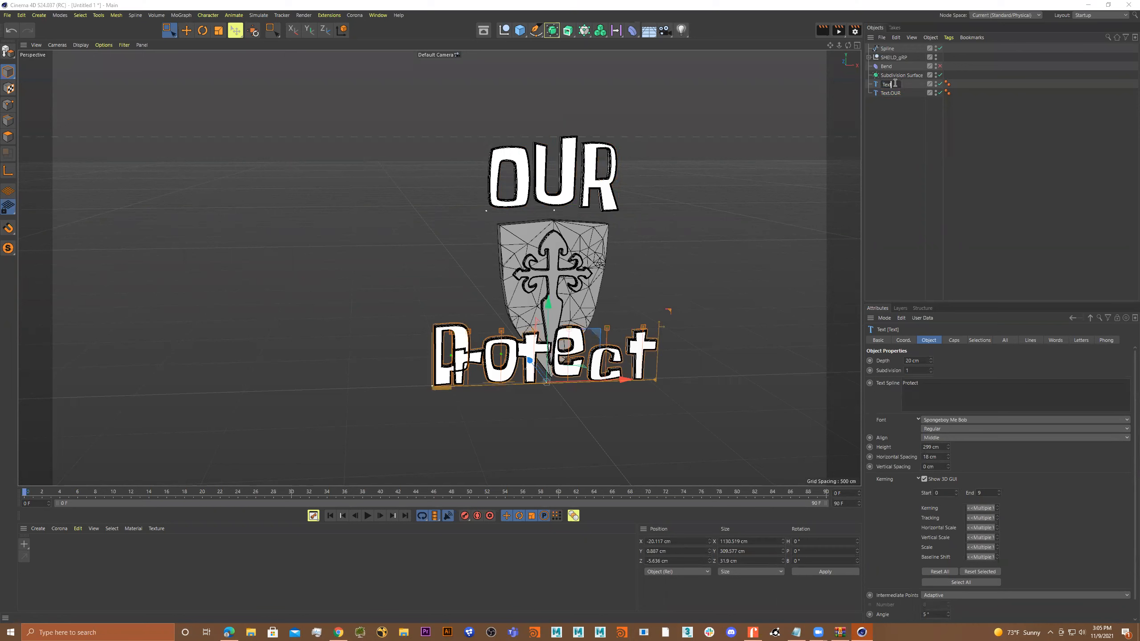
{"action": "type", "text": "_Protect"}
{"action": "key", "text": "Return"}
Move the "Protect" text up above the word "OUR", to about Y 1249 cm.
{"action": "left_click_drag", "start_coordinate": [548, 305], "coordinate": [554, 47]}
{"action": "left_click_drag", "start_coordinate": [743, 164], "coordinate": [729, 187], "text": "alt"}
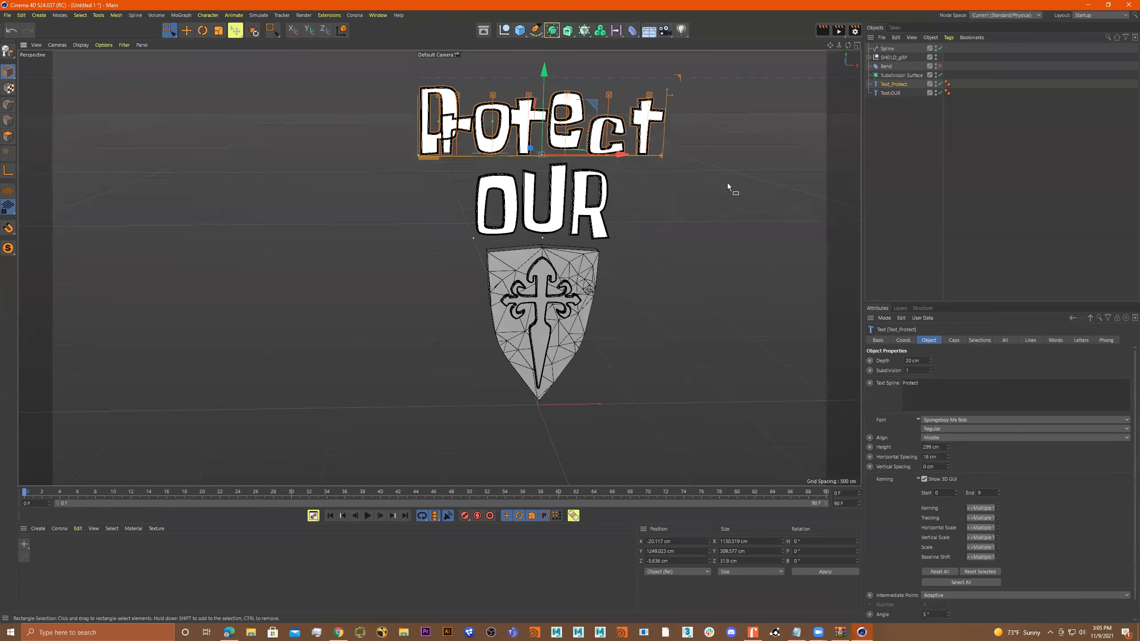
{"action": "middle_click_drag", "start_coordinate": [644, 158], "coordinate": [634, 180], "text": "alt"}
Scale the "Protect" text up uniformly to about 407 cm tall.
{"action": "key", "text": "r"}
{"action": "key", "text": "t"}
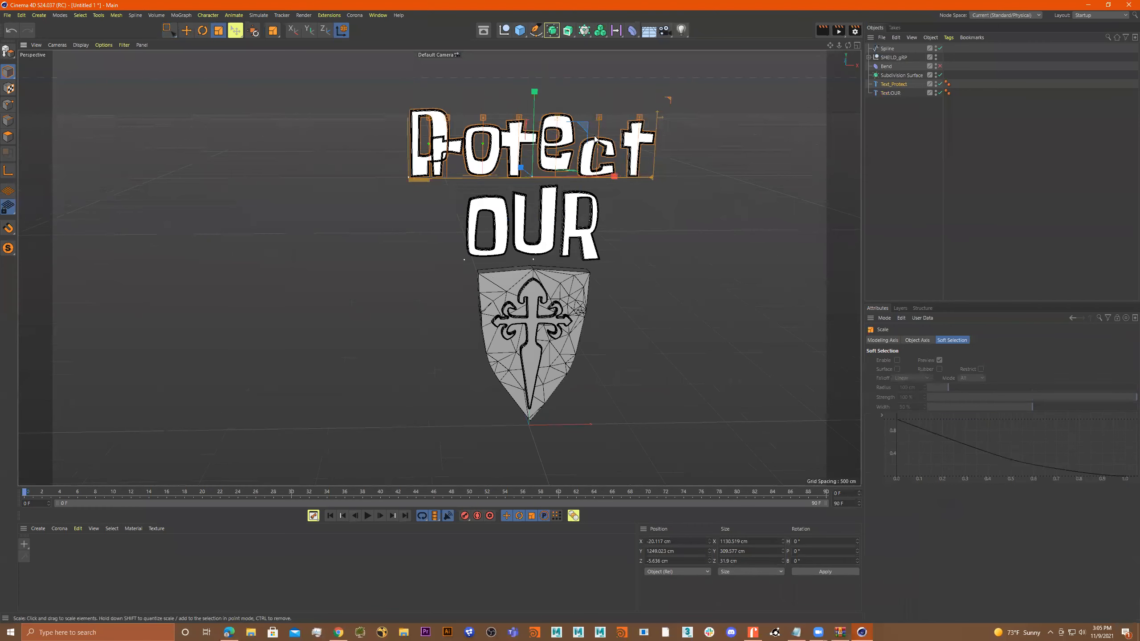
{"action": "left_click_drag", "start_coordinate": [760, 124], "coordinate": [807, 125]}
{"action": "middle_click_drag", "start_coordinate": [662, 198], "coordinate": [727, 182], "text": "alt"}
{"action": "right_click_drag", "start_coordinate": [727, 182], "coordinate": [674, 203], "text": "alt"}
{"action": "left_click_drag", "start_coordinate": [674, 202], "coordinate": [678, 189], "text": "alt"}
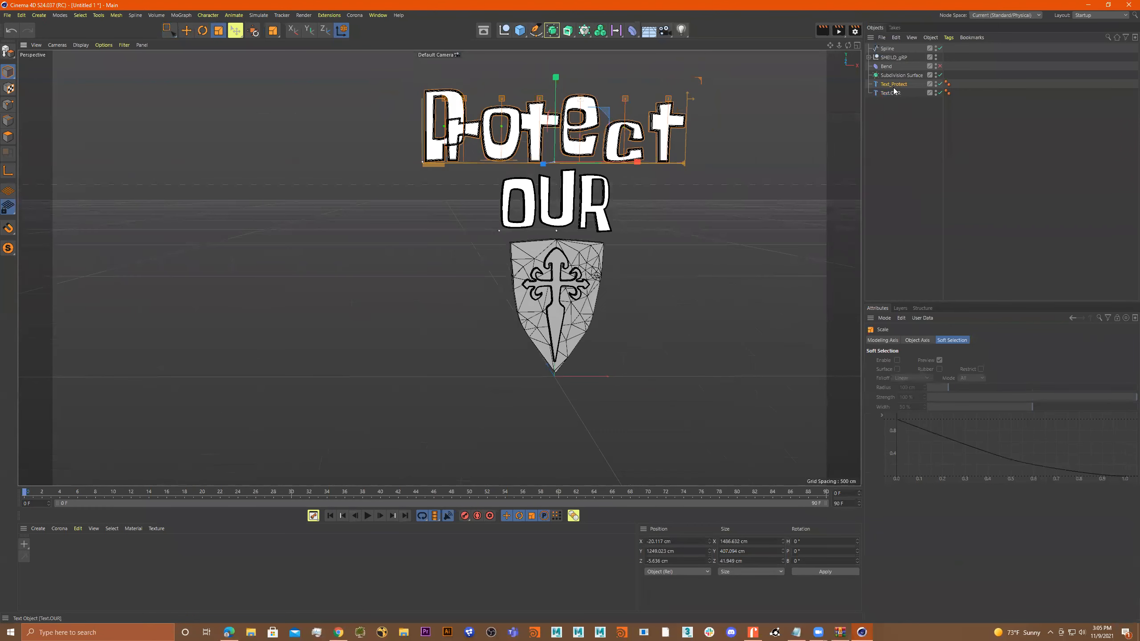
Duplicate the Text_Protect object below Text.OUR in the object hierarchy and get the copy ready for moving.
{"action": "left_click_drag", "start_coordinate": [895, 87], "coordinate": [893, 105], "text": "ctrl"}
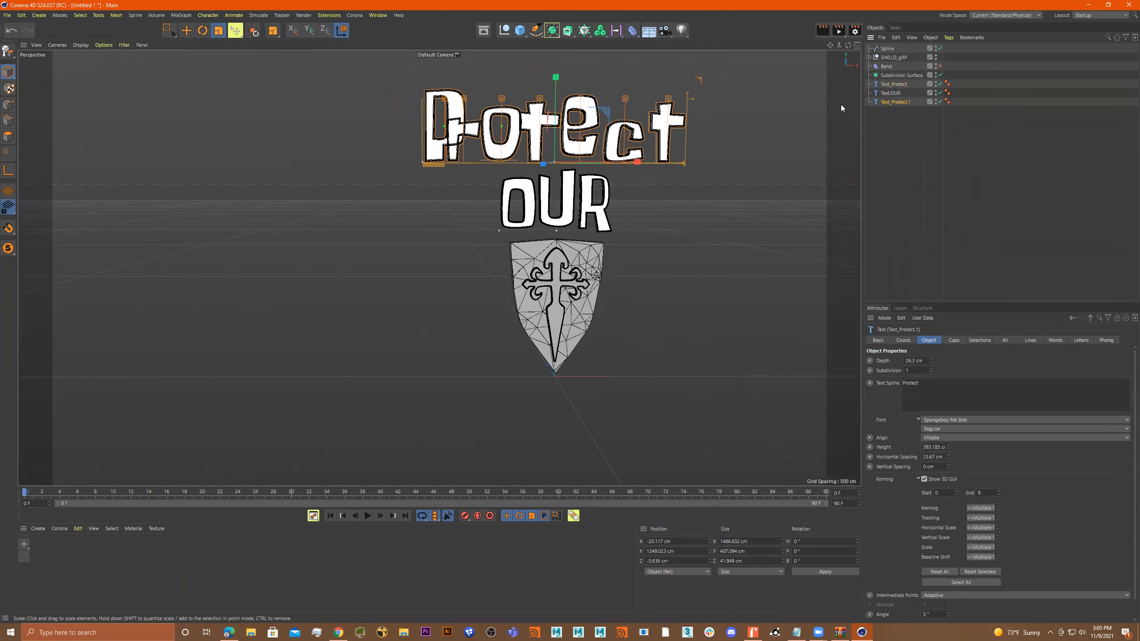
{"action": "key", "text": "e"}
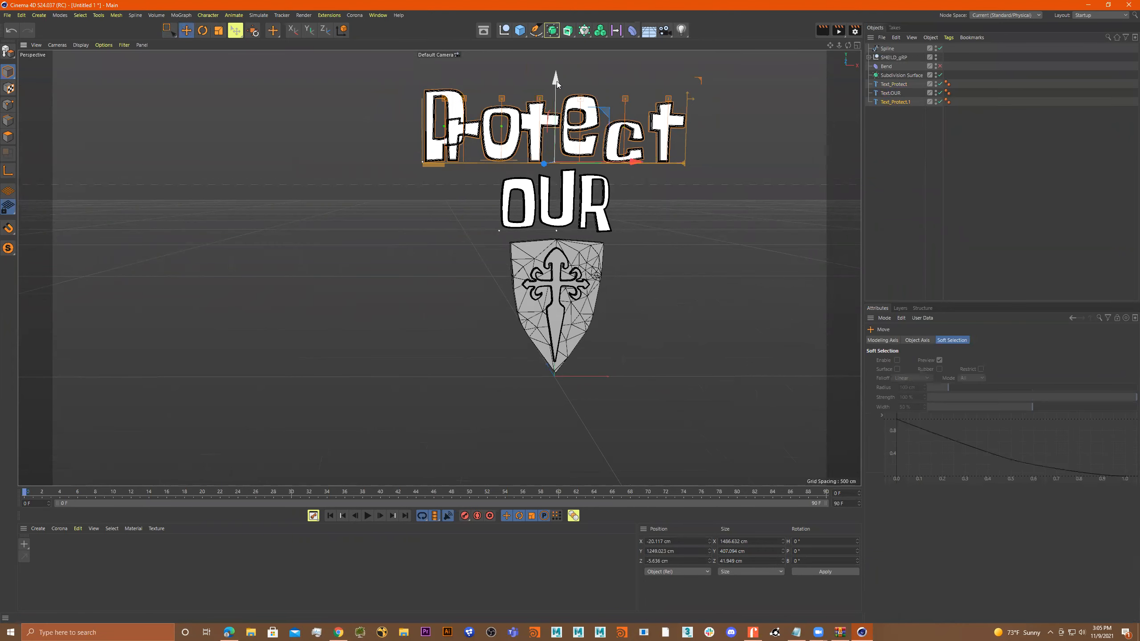
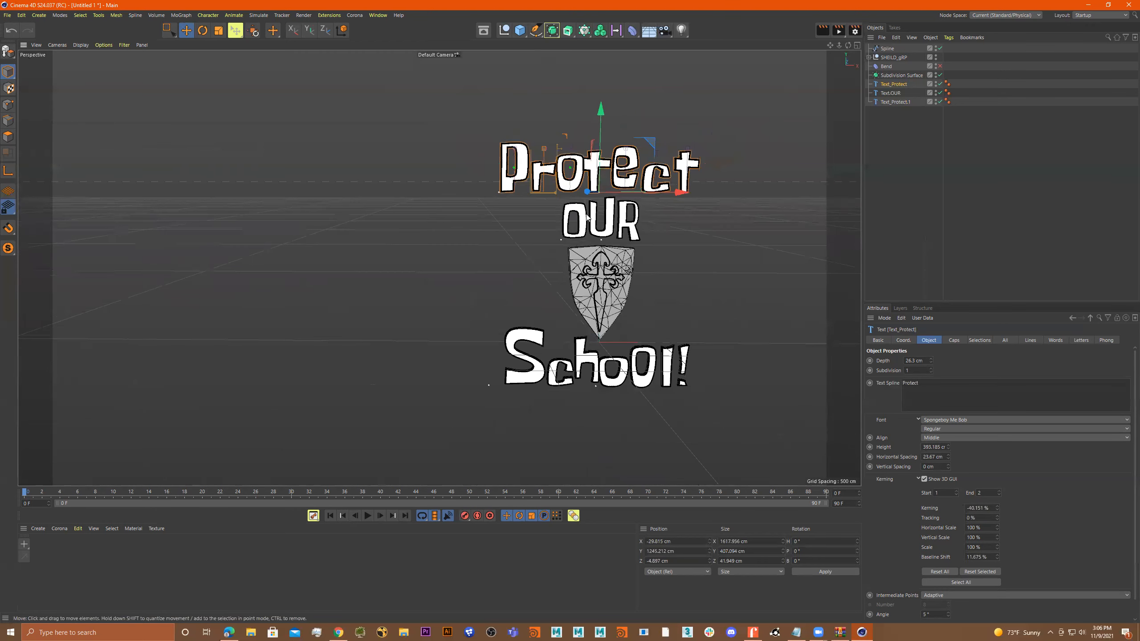
Move the three text objects and the SHIELD_gRP group together above the ground level, to about Y 908 cm.
{"action": "left_click", "coordinate": [898, 103]}
{"action": "left_click", "coordinate": [900, 84], "text": "shift"}
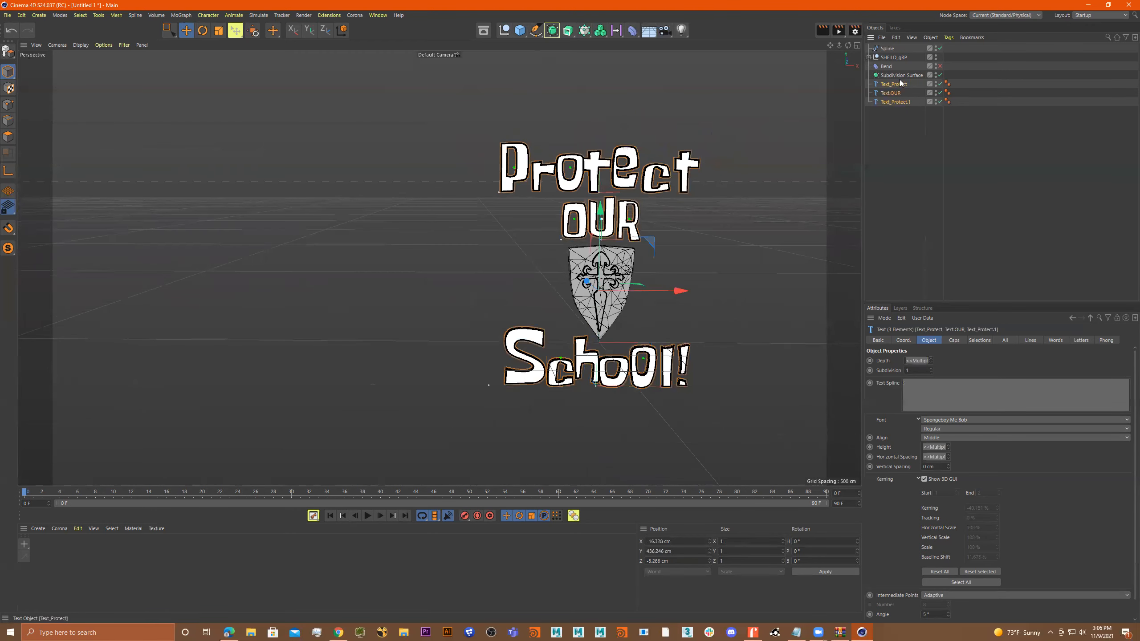
{"action": "left_click", "coordinate": [897, 57], "text": "ctrl"}
{"action": "left_click_drag", "start_coordinate": [654, 248], "coordinate": [582, 219]}
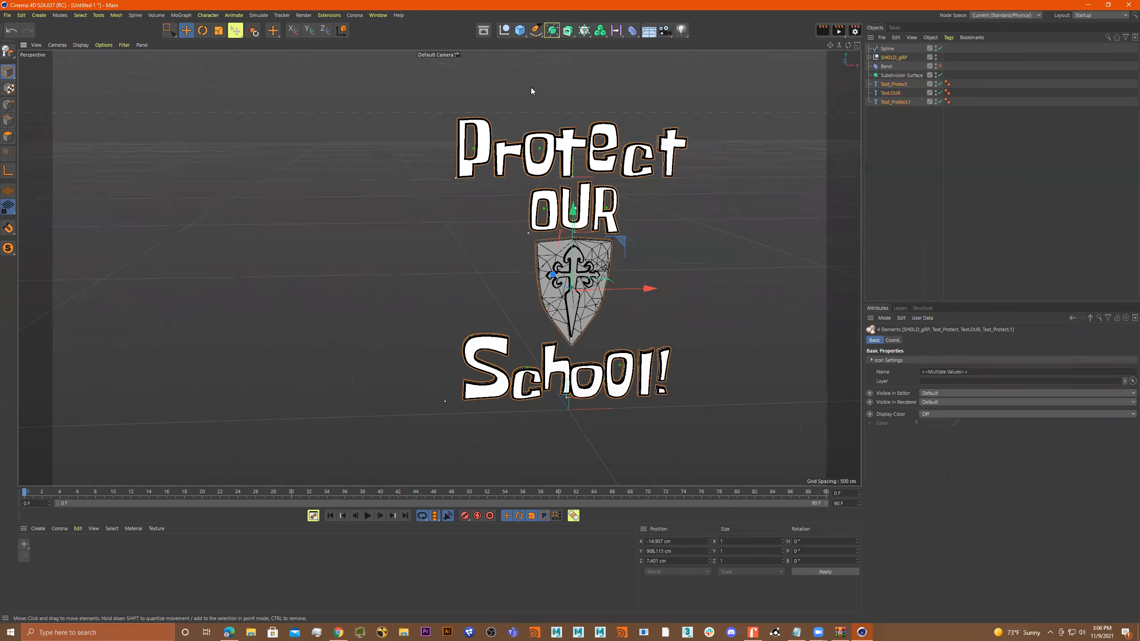
Add a cube and stretch it to about 2166 cm wide and 4464 cm tall.
{"action": "left_click", "coordinate": [520, 32]}
{"action": "left_click", "coordinate": [592, 43]}
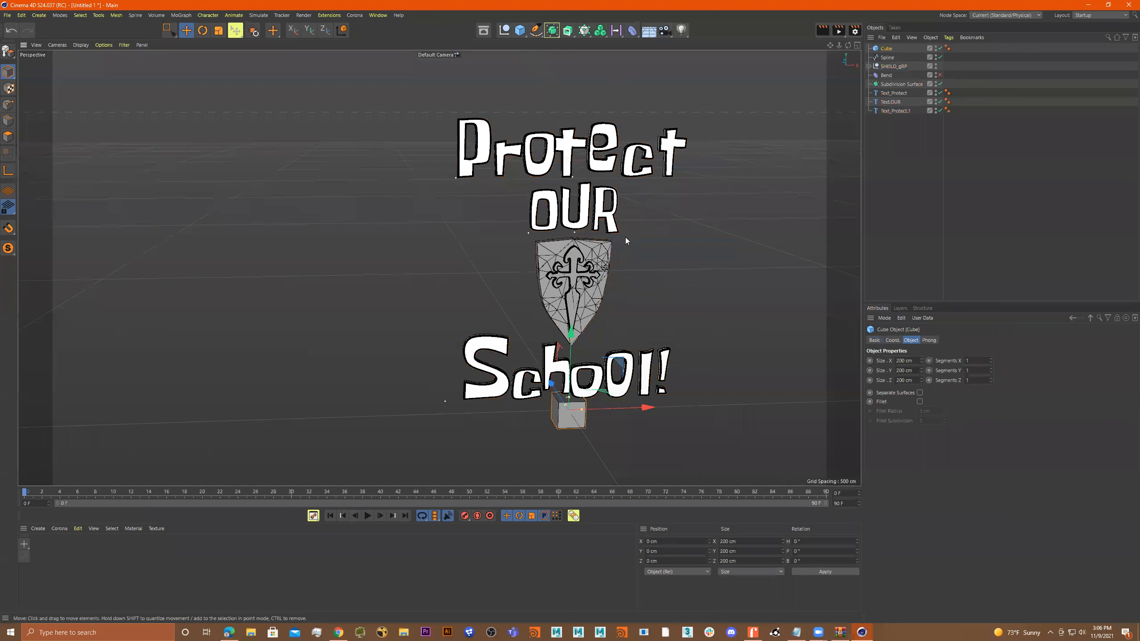
{"action": "scroll", "coordinate": [625, 237], "scroll_direction": "down", "scroll_amount": 3}
{"action": "left_click_drag", "start_coordinate": [584, 349], "coordinate": [557, 145]}
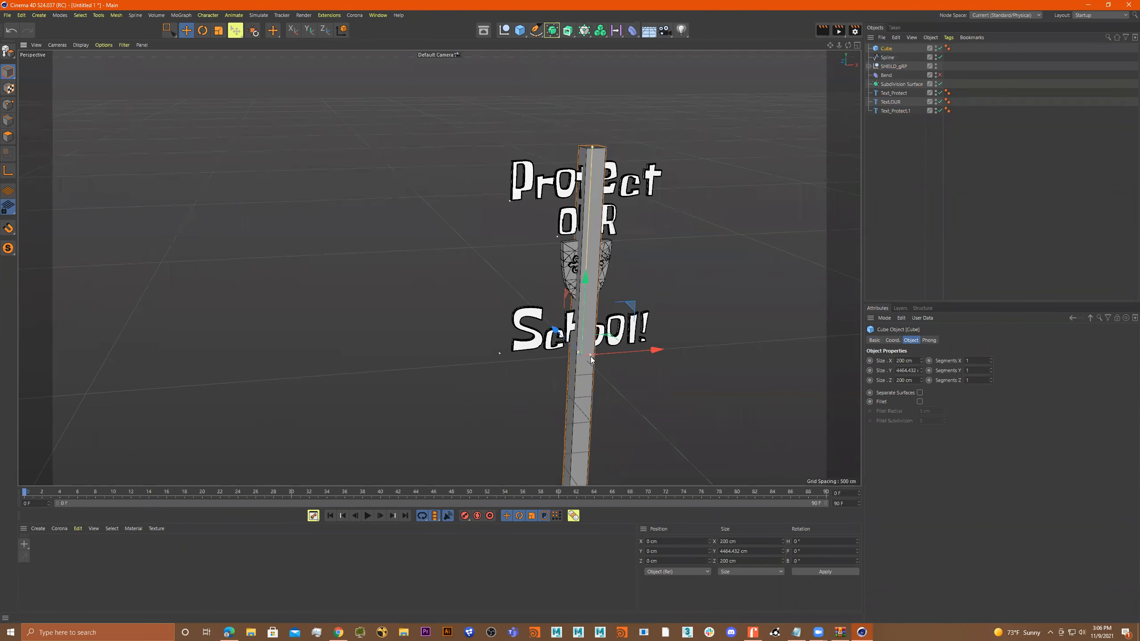
{"action": "left_click_drag", "start_coordinate": [590, 356], "coordinate": [681, 350]}
{"action": "left_click_drag", "start_coordinate": [679, 352], "coordinate": [630, 351], "text": "alt"}
Place the cube behind the lettering at about Z 132 cm and shorten it to about 2354 cm tall, centred near Y 1052 cm.
{"action": "mouse_move", "coordinate": [534, 340]}
{"action": "left_mouse_down"}
{"action": "mouse_move", "coordinate": [485, 317]}
{"action": "mouse_move", "coordinate": [530, 338]}
{"action": "left_mouse_up"}
{"action": "middle_click", "coordinate": [616, 314]}
{"action": "middle_click", "coordinate": [351, 348]}
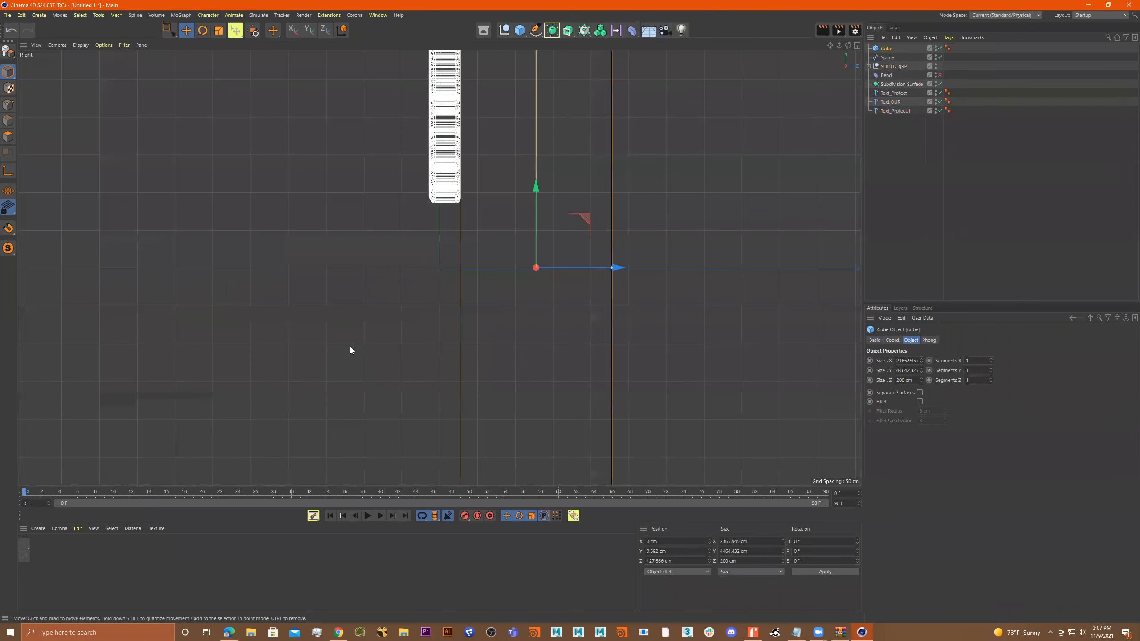
{"action": "scroll", "coordinate": [535, 299], "scroll_direction": "down", "scroll_amount": 2}
{"action": "middle_click_drag", "start_coordinate": [581, 288], "coordinate": [590, 382], "text": "alt"}
{"action": "left_click_drag", "start_coordinate": [626, 385], "coordinate": [626, 388]}
{"action": "scroll", "coordinate": [628, 353], "scroll_direction": "down", "scroll_amount": 3}
{"action": "right_click_drag", "start_coordinate": [603, 356], "coordinate": [653, 345], "text": "alt"}
{"action": "middle_click_drag", "start_coordinate": [715, 217], "coordinate": [683, 201], "text": "alt"}
{"action": "mouse_move", "coordinate": [668, 128]}
{"action": "left_mouse_down"}
{"action": "mouse_move", "coordinate": [669, 193]}
{"action": "mouse_move", "coordinate": [674, 121]}
{"action": "left_mouse_up"}
Enlarge the backing cube to about 2715 cm wide and 2964 cm tall so it leaves a margin around the lettering.
{"action": "middle_click", "coordinate": [589, 135]}
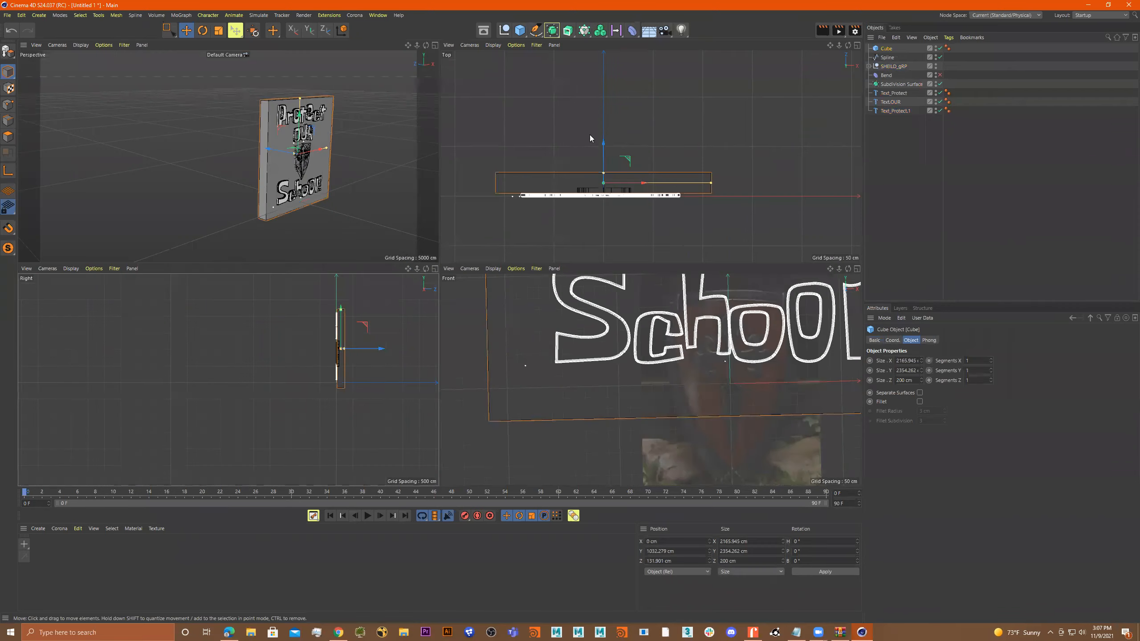
{"action": "middle_click", "coordinate": [354, 144]}
{"action": "left_click_drag", "start_coordinate": [517, 174], "coordinate": [645, 151], "text": "alt"}
{"action": "middle_click_drag", "start_coordinate": [646, 151], "coordinate": [493, 123], "text": "alt"}
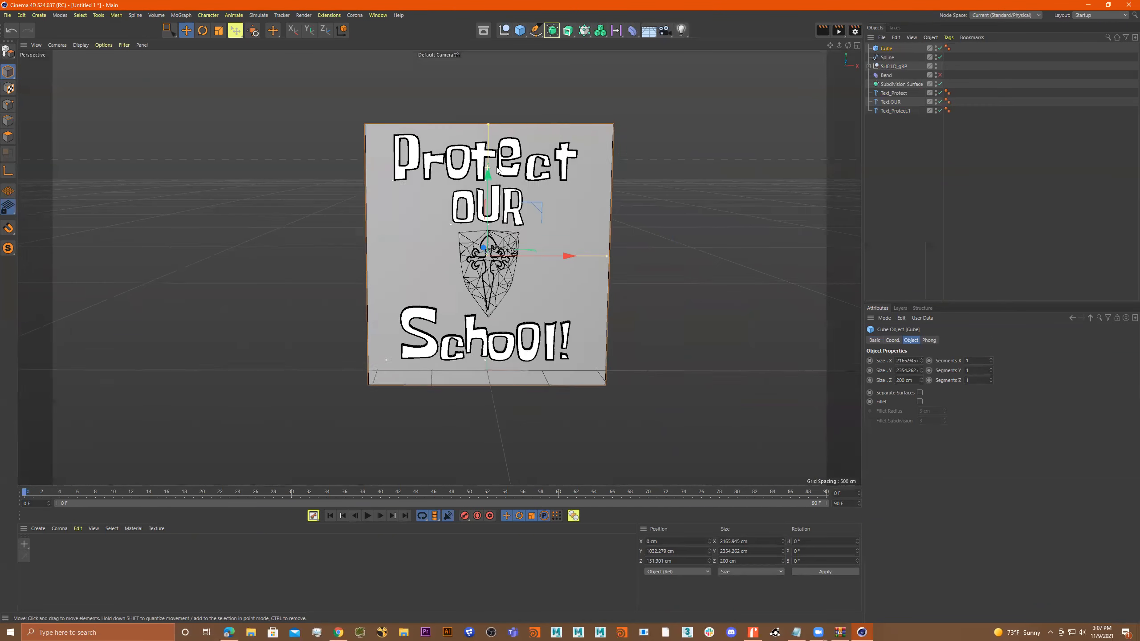
{"action": "left_click_drag", "start_coordinate": [489, 123], "coordinate": [489, 87]}
{"action": "left_click_drag", "start_coordinate": [609, 257], "coordinate": [638, 257]}
{"action": "right_click_drag", "start_coordinate": [582, 251], "coordinate": [538, 256], "text": "alt"}
{"action": "left_click_drag", "start_coordinate": [539, 256], "coordinate": [467, 255], "text": "alt"}
{"action": "left_click_drag", "start_coordinate": [632, 291], "coordinate": [442, 269], "text": "alt"}
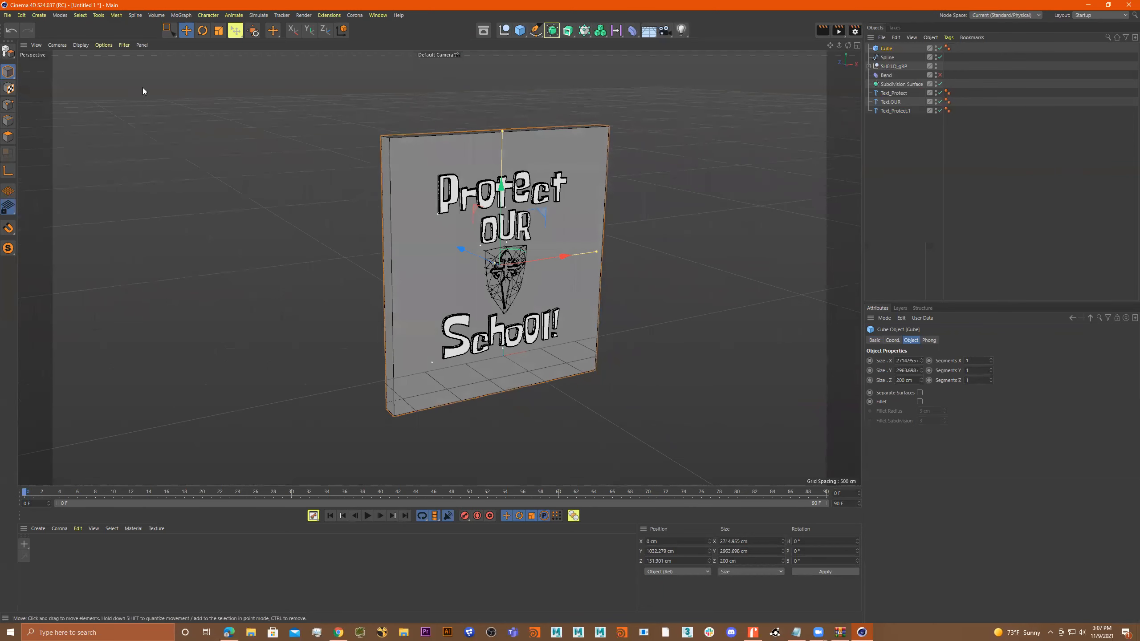
Add a ground plane under the wall and stretch it to about 10738 cm wide and 8404 cm deep.
{"action": "left_click", "coordinate": [515, 28]}
{"action": "left_click", "coordinate": [563, 60]}
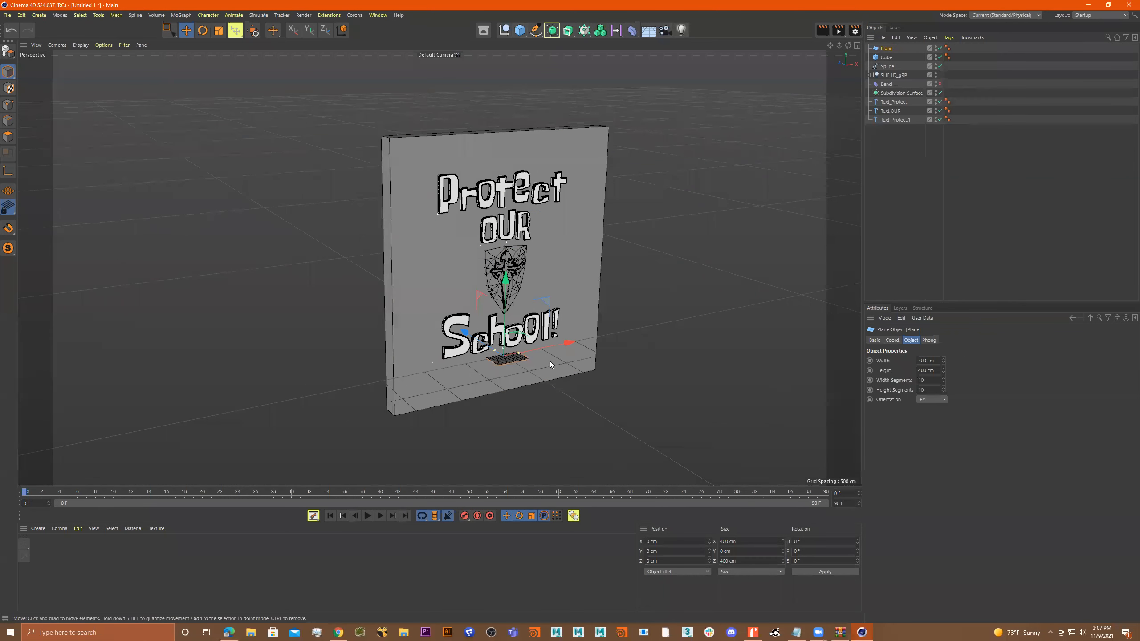
{"action": "left_click_drag", "start_coordinate": [519, 353], "coordinate": [652, 341]}
{"action": "left_click_drag", "start_coordinate": [464, 336], "coordinate": [305, 273], "text": "alt"}
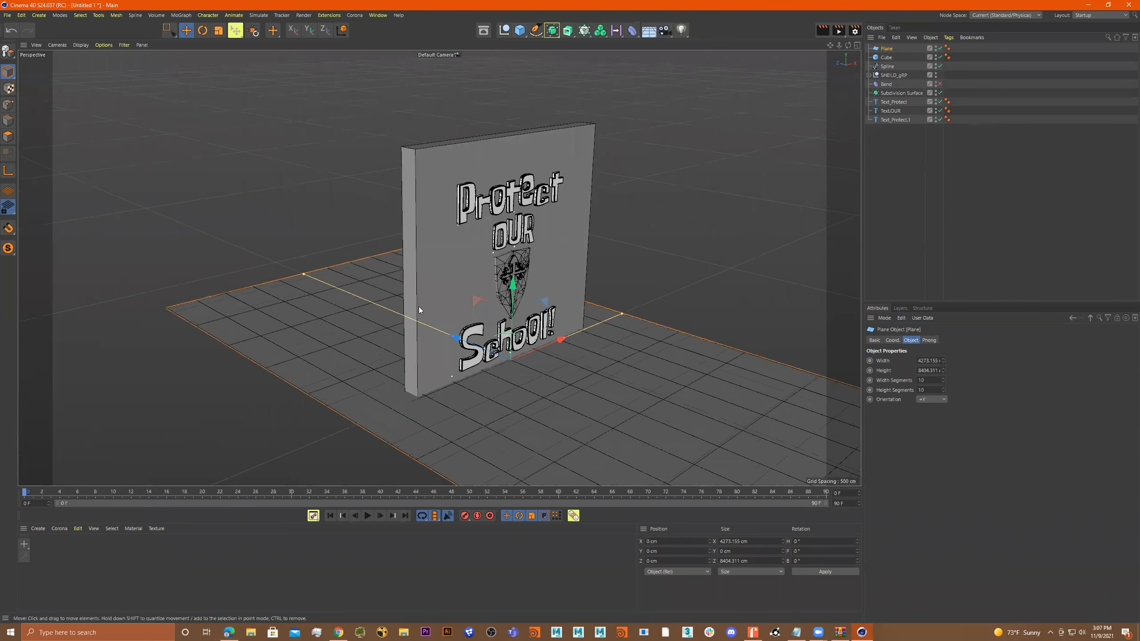
{"action": "left_click_drag", "start_coordinate": [624, 315], "coordinate": [546, 305]}
{"action": "right_click_drag", "start_coordinate": [459, 273], "coordinate": [614, 272], "text": "alt"}
{"action": "left_click_drag", "start_coordinate": [613, 272], "coordinate": [600, 275], "text": "alt"}
{"action": "middle_click_drag", "start_coordinate": [600, 275], "coordinate": [601, 343], "text": "alt"}
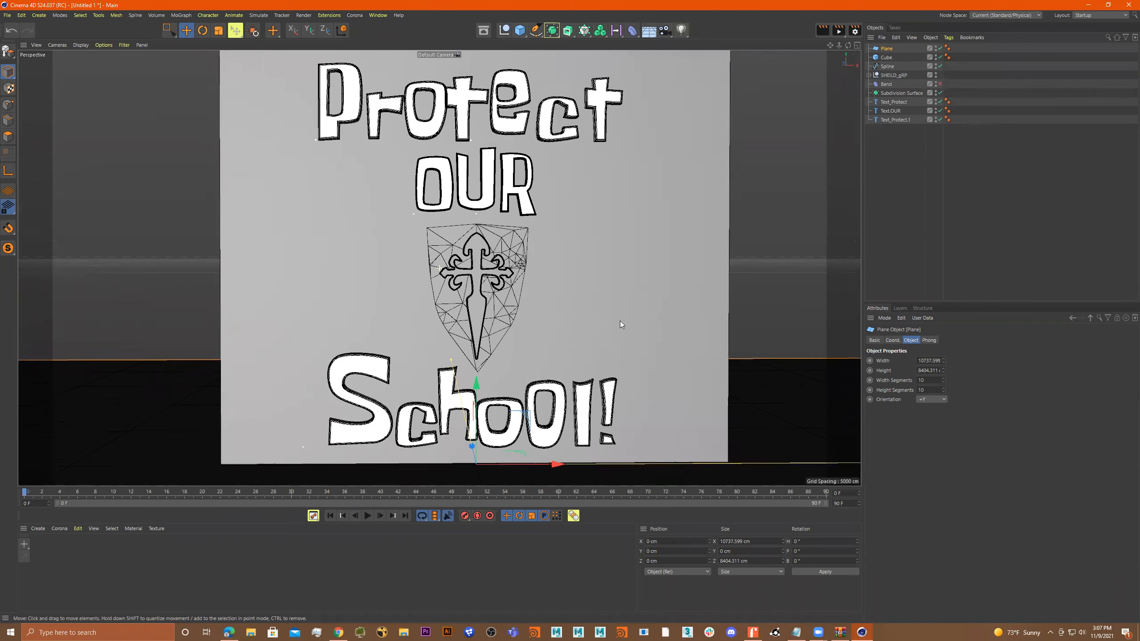
Widen the wall cube behind the lettering to about 5174 cm.
{"action": "right_click_drag", "start_coordinate": [620, 320], "coordinate": [599, 317], "text": "alt"}
{"action": "mouse_move", "coordinate": [599, 317]}
{"action": "left_mouse_down", "text": "alt"}
{"action": "mouse_move", "coordinate": [637, 340]}
{"action": "mouse_move", "coordinate": [604, 313]}
{"action": "mouse_move", "coordinate": [615, 312]}
{"action": "mouse_move", "coordinate": [576, 325]}
{"action": "mouse_move", "coordinate": [584, 316]}
{"action": "left_mouse_up", "text": "alt"}
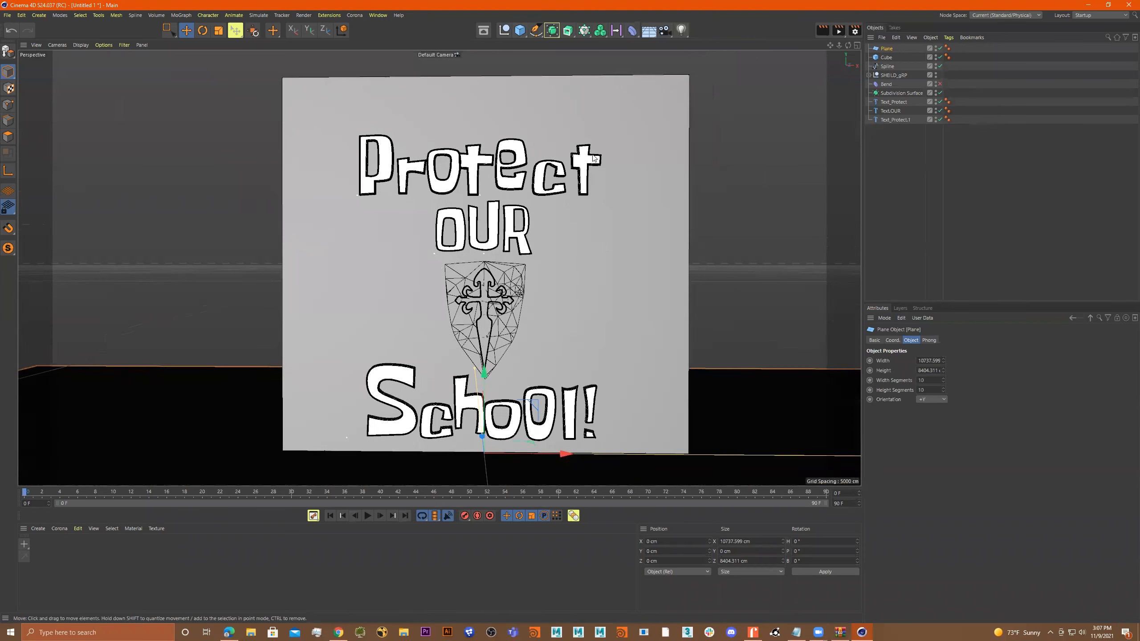
{"action": "middle_click_drag", "start_coordinate": [579, 307], "coordinate": [576, 287], "text": "alt"}
{"action": "left_click_drag", "start_coordinate": [576, 288], "coordinate": [572, 286], "text": "alt"}
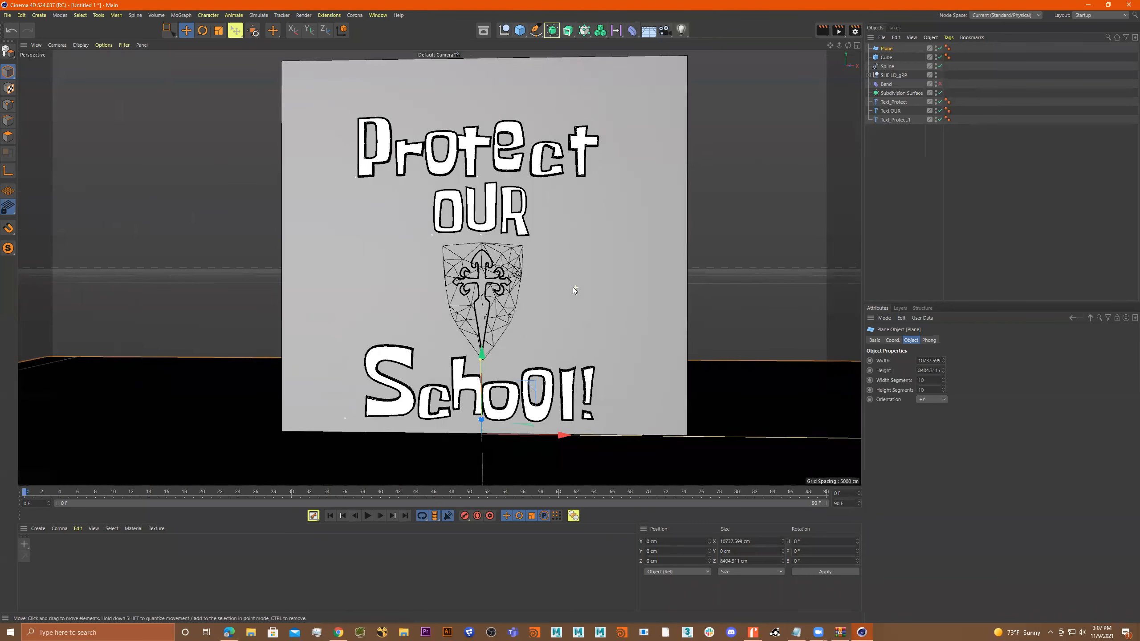
{"action": "left_click_drag", "start_coordinate": [541, 374], "coordinate": [558, 353], "text": "alt"}
{"action": "middle_click_drag", "start_coordinate": [557, 353], "coordinate": [559, 374], "text": "alt"}
{"action": "left_click_drag", "start_coordinate": [547, 340], "coordinate": [588, 355], "text": "alt"}
{"action": "left_click", "coordinate": [588, 355]}
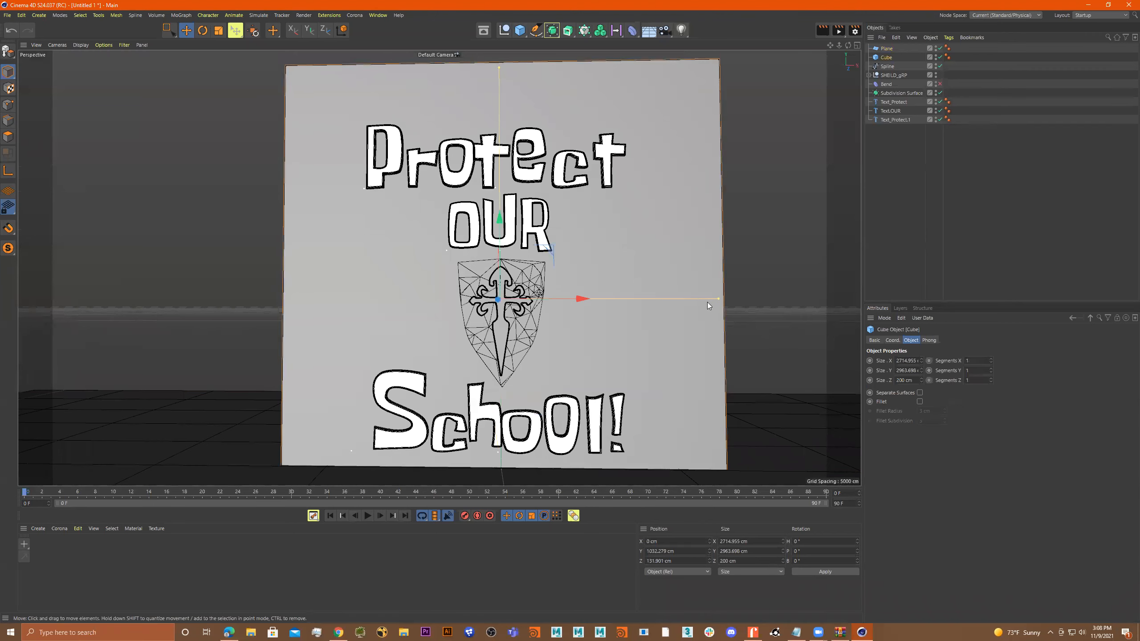
{"action": "left_click_drag", "start_coordinate": [718, 298], "coordinate": [912, 309]}
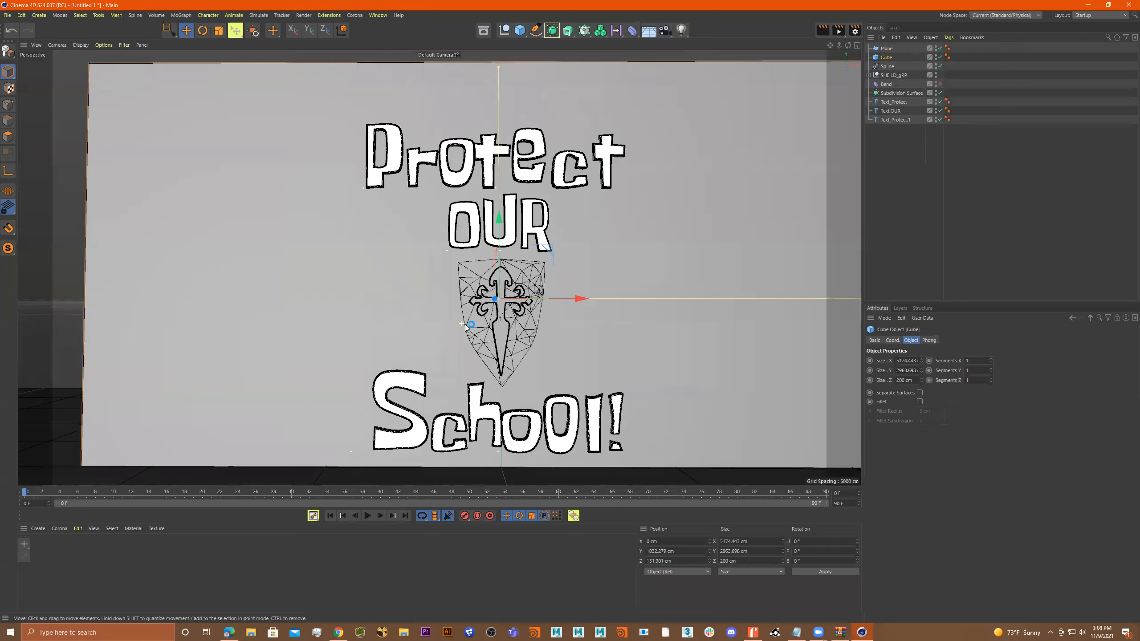
Frame the lettering and shield frontally, add a camera from this view and show its coordinates.
{"action": "middle_click_drag", "start_coordinate": [468, 325], "coordinate": [450, 323], "text": "alt"}
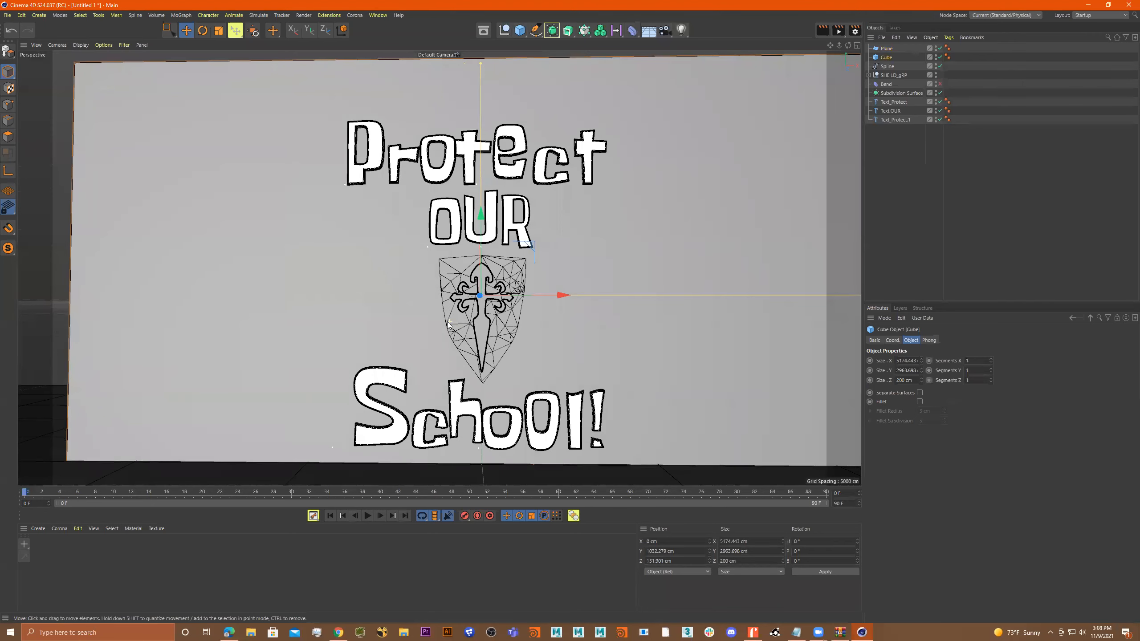
{"action": "left_click_drag", "start_coordinate": [450, 322], "coordinate": [451, 324], "text": "alt"}
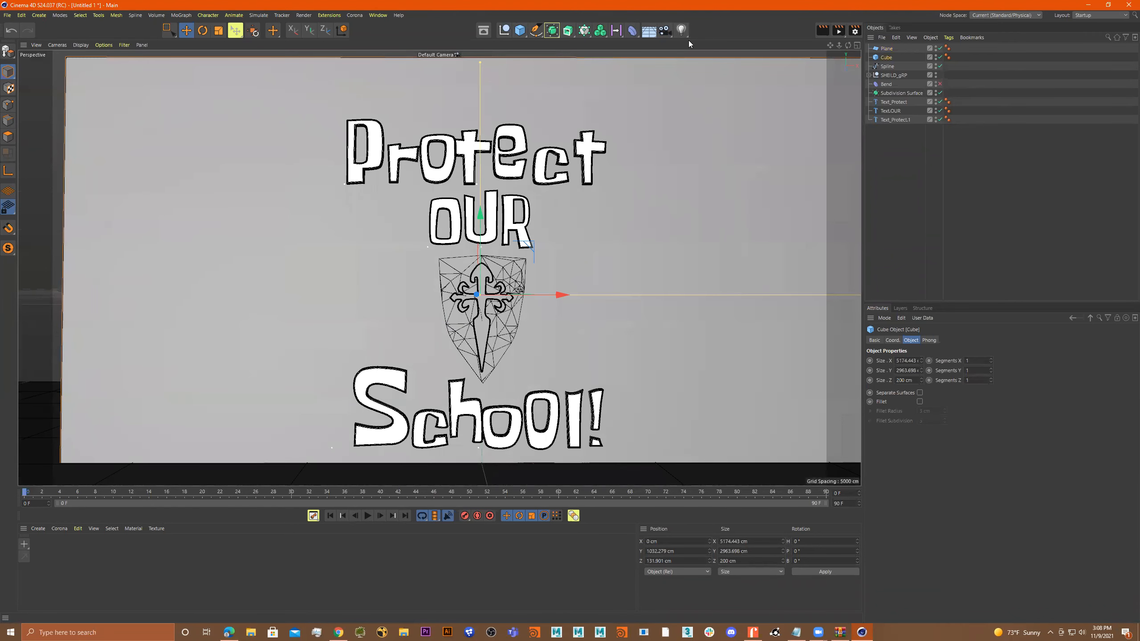
{"action": "left_click", "coordinate": [666, 32]}
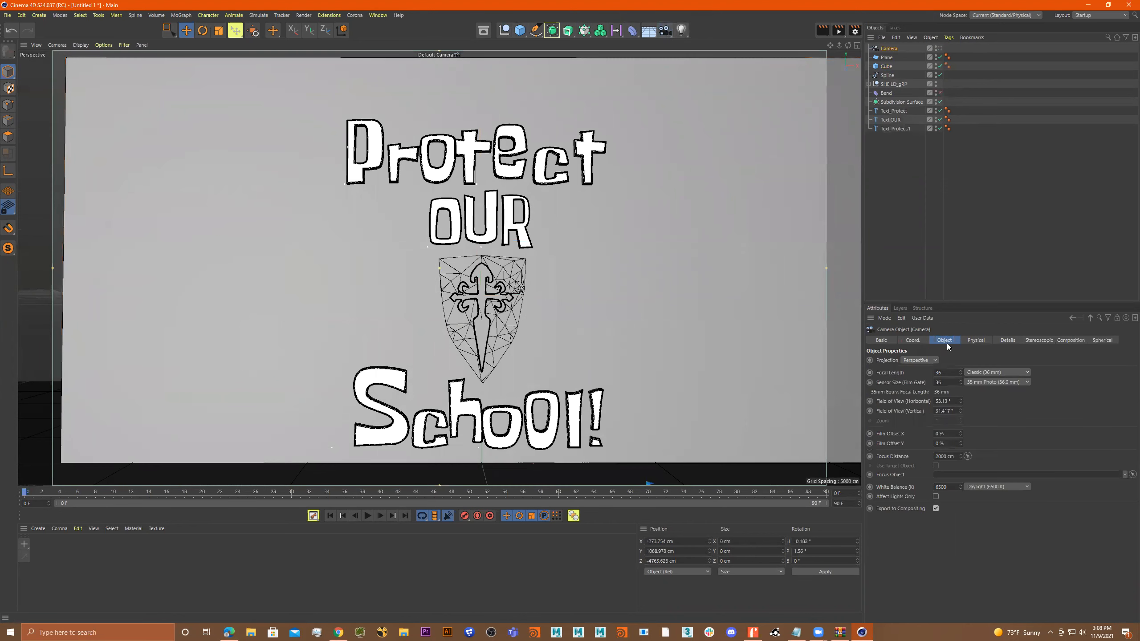
{"action": "left_click", "coordinate": [916, 340]}
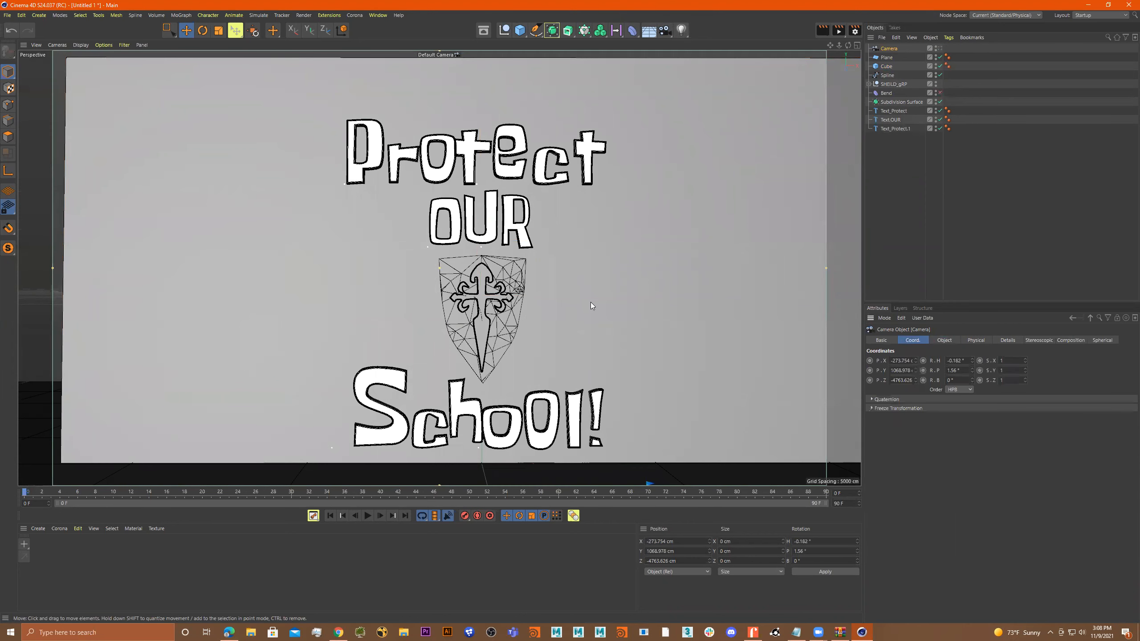
Set the camera's heading and pitch rotation to 0°.
{"action": "scroll", "coordinate": [602, 262], "scroll_direction": "down", "scroll_amount": 6}
{"action": "left_click_drag", "start_coordinate": [583, 271], "coordinate": [730, 323], "text": "alt"}
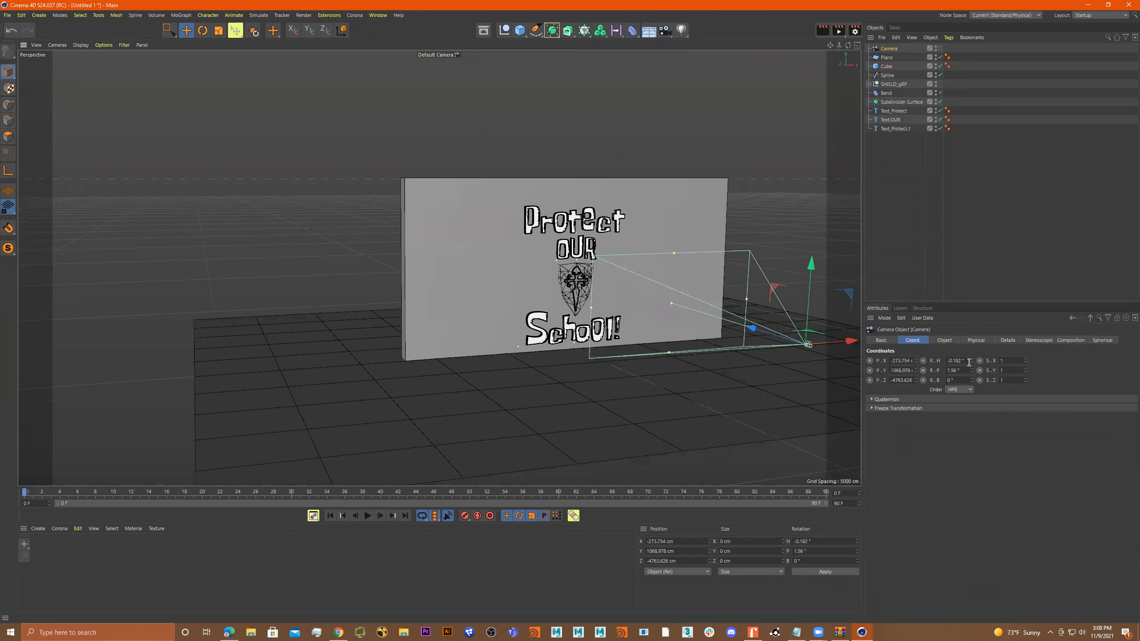
{"action": "mouse_move", "coordinate": [972, 360]}
{"action": "left_mouse_down"}
{"action": "mouse_move", "coordinate": [958, 362]}
{"action": "mouse_move", "coordinate": [973, 361]}
{"action": "left_mouse_up"}
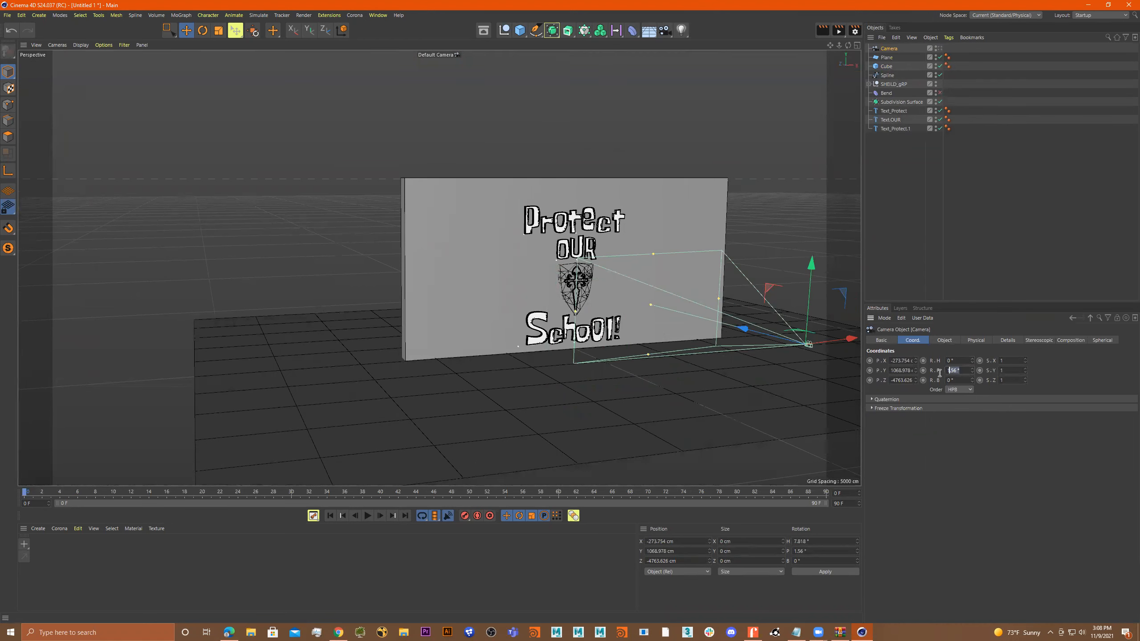
{"action": "key", "text": "Return"}
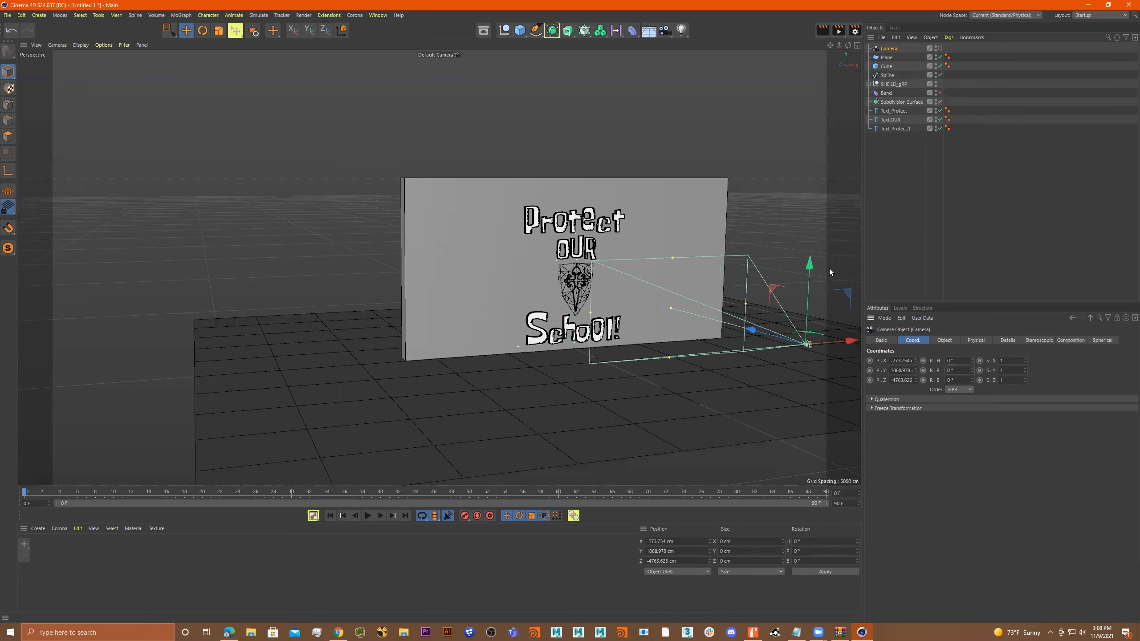
Look through the camera and centre the lettering by adjusting its position to about X -11.8 cm and Z -4357 cm.
{"action": "left_click", "coordinate": [939, 48]}
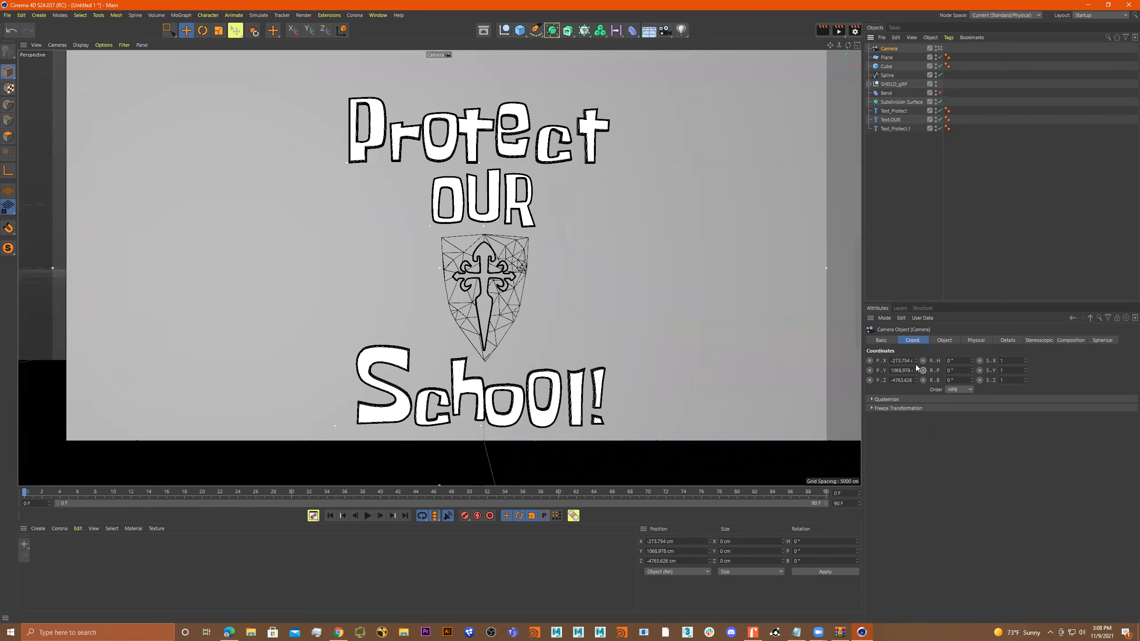
{"action": "mouse_move", "coordinate": [915, 362]}
{"action": "left_mouse_down"}
{"action": "mouse_move", "coordinate": [958, 362]}
{"action": "mouse_move", "coordinate": [914, 368]}
{"action": "mouse_move", "coordinate": [924, 383]}
{"action": "mouse_move", "coordinate": [916, 353]}
{"action": "mouse_move", "coordinate": [915, 368]}
{"action": "left_mouse_up"}
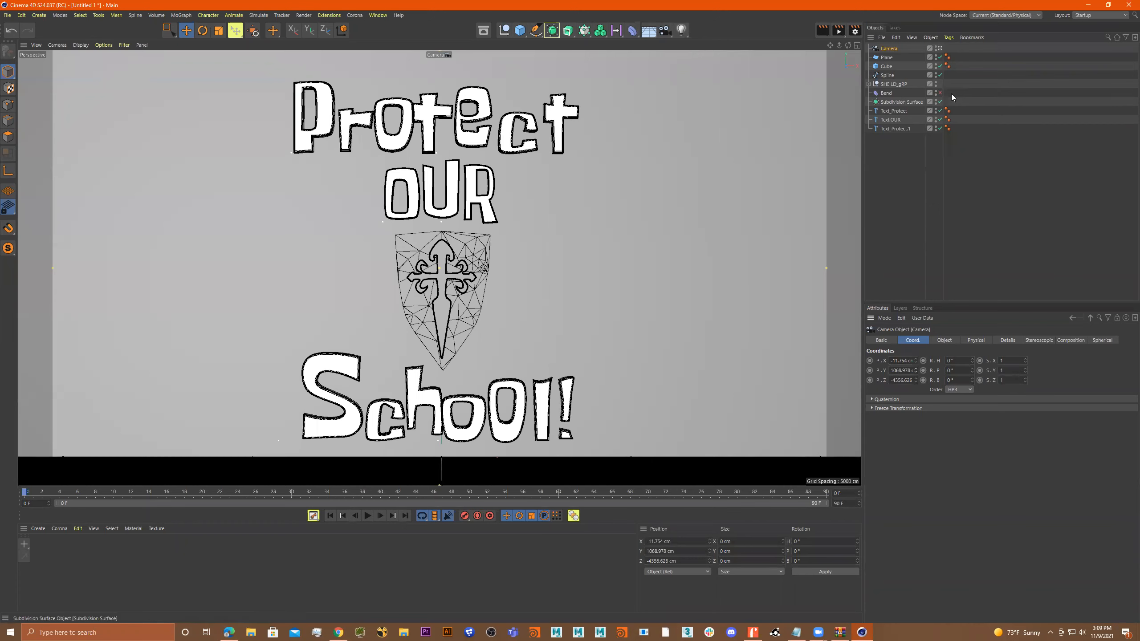
Lock the camera's position, scale and rotation with a Protection tag.
{"action": "right_click", "coordinate": [891, 53]}
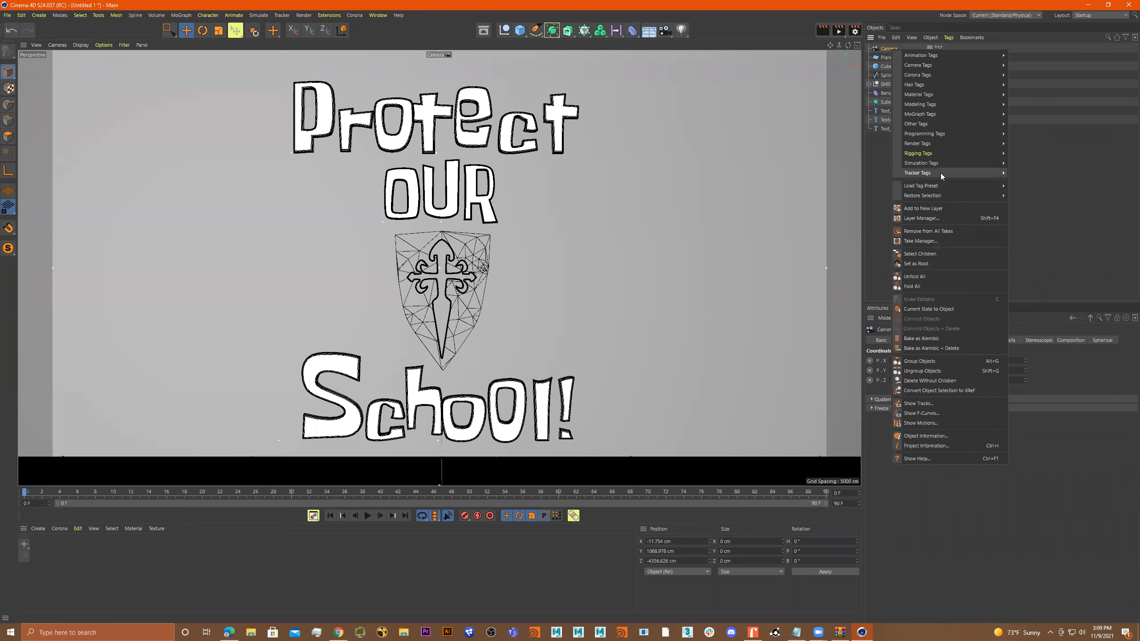
{"action": "mouse_move", "coordinate": [941, 160]}
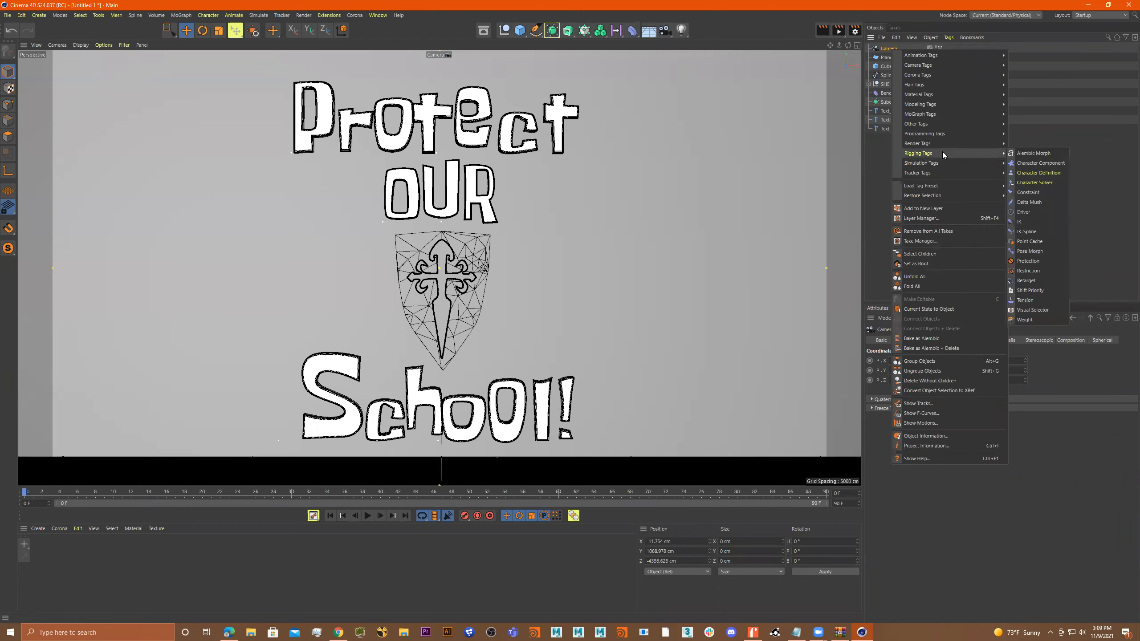
{"action": "left_click", "coordinate": [1032, 261]}
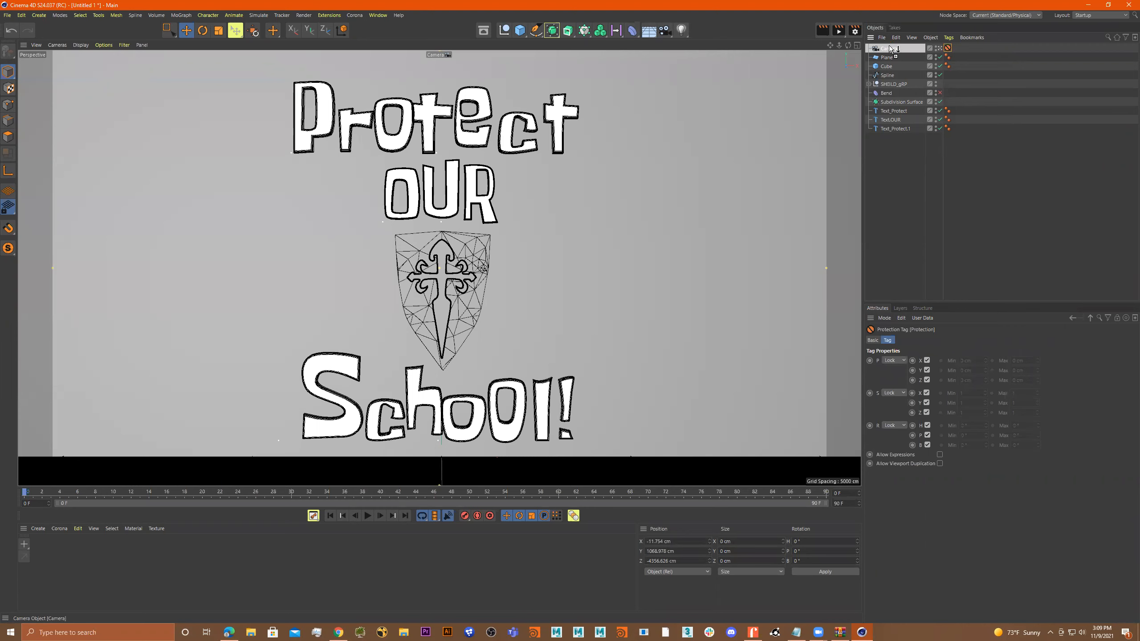
Duplicate the protected camera and name the copy Camera_anim.
{"action": "left_click_drag", "start_coordinate": [889, 46], "coordinate": [889, 45], "text": "ctrl"}
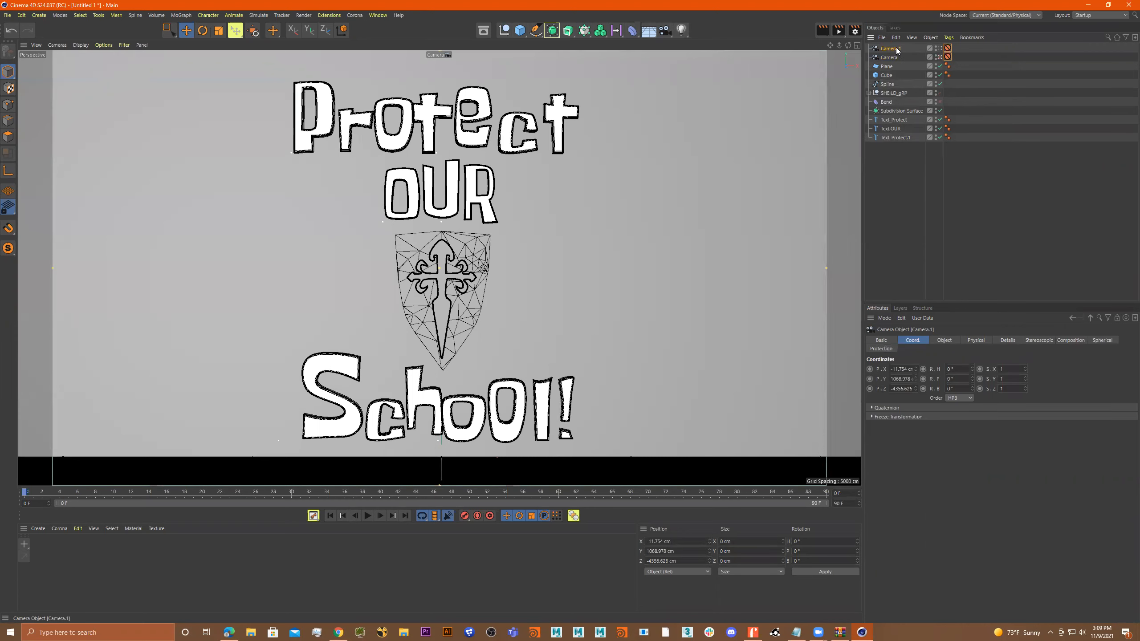
{"action": "double_click", "coordinate": [897, 49]}
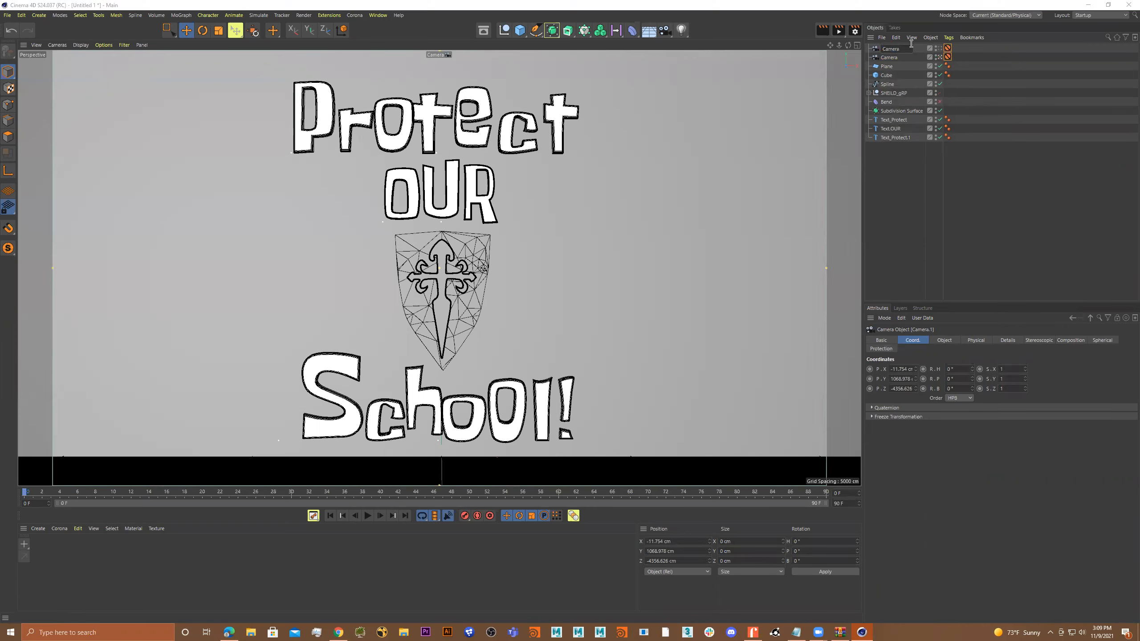
{"action": "type", "text": "Camera_anim"}
{"action": "key", "text": "Return"}
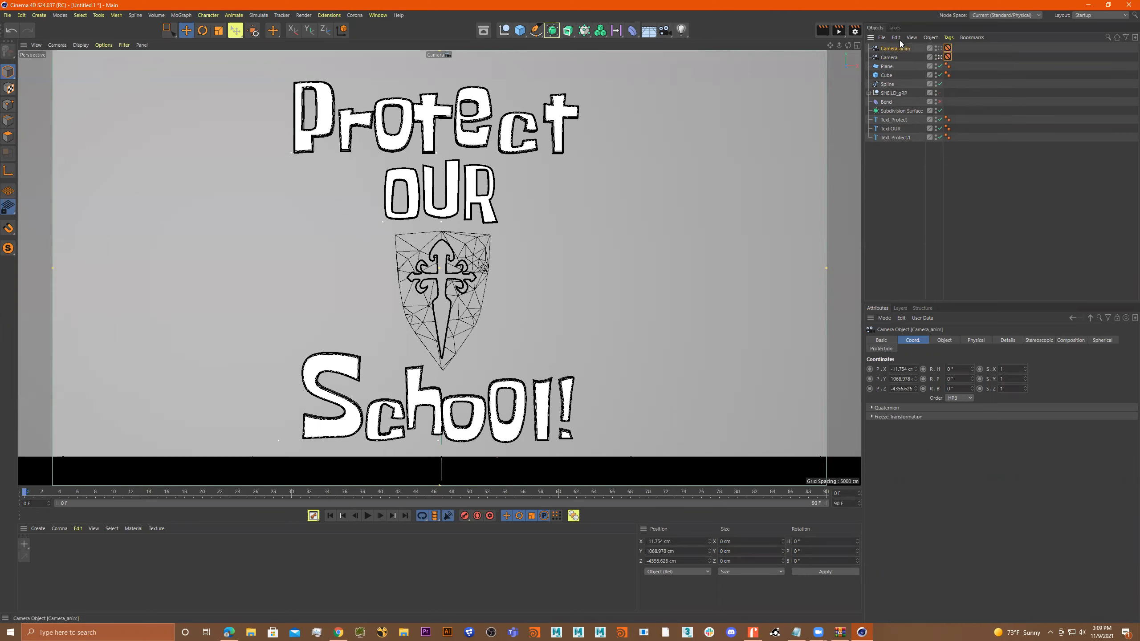
Rename the duplicated camera AnimCAMv1 and make it the active view camera.
{"action": "double_click", "coordinate": [911, 48]}
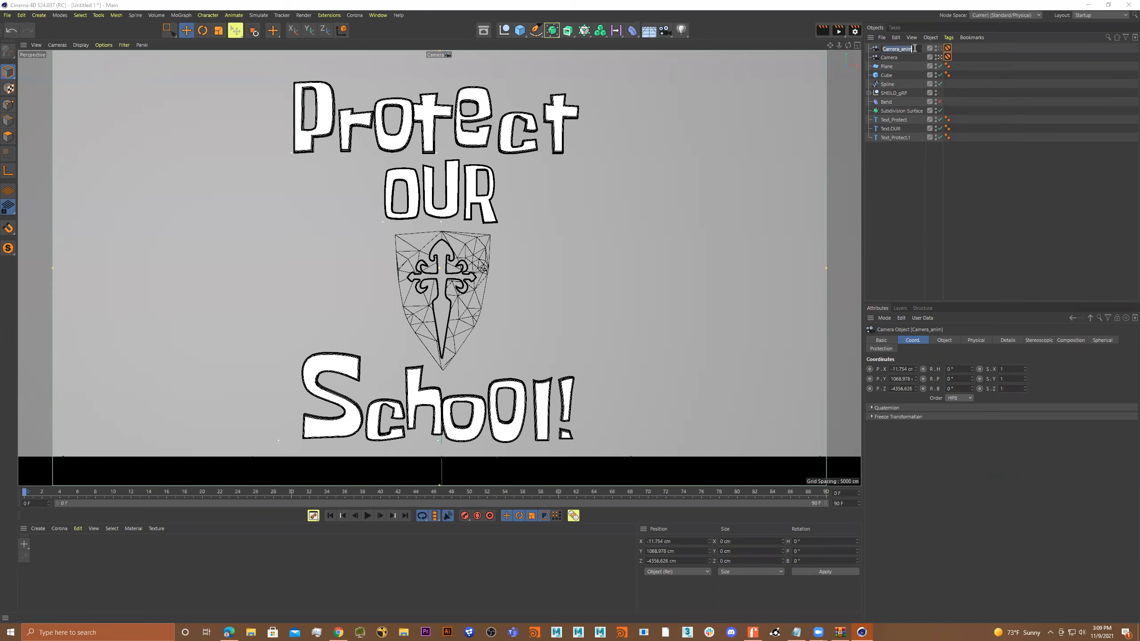
{"action": "type", "text": "v1"}
{"action": "key", "text": "Return"}
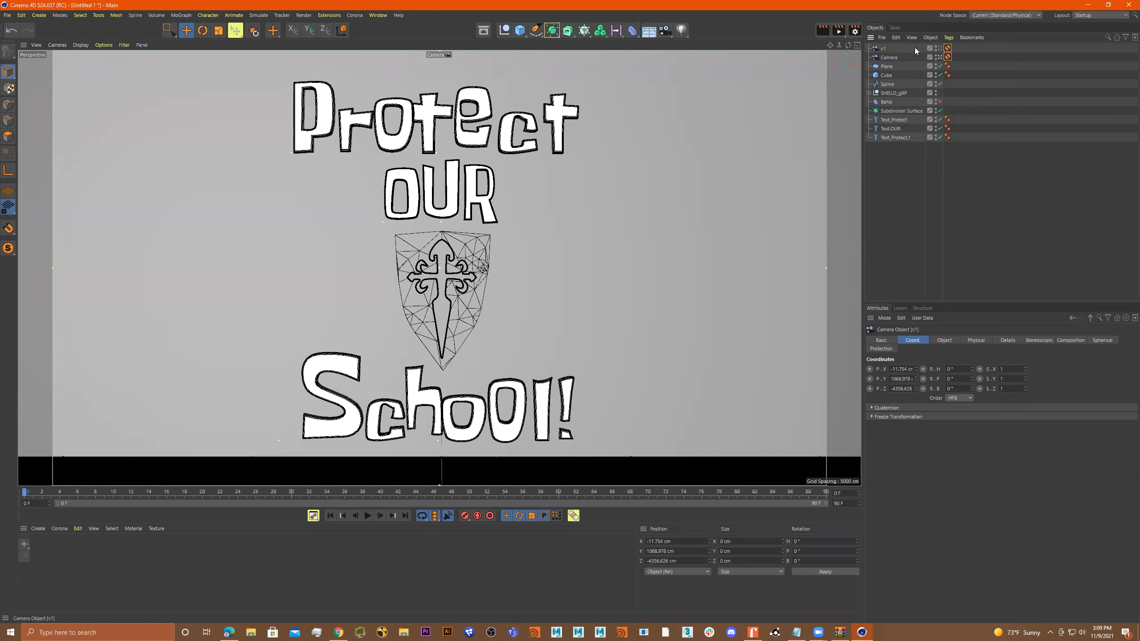
{"action": "double_click", "coordinate": [882, 48]}
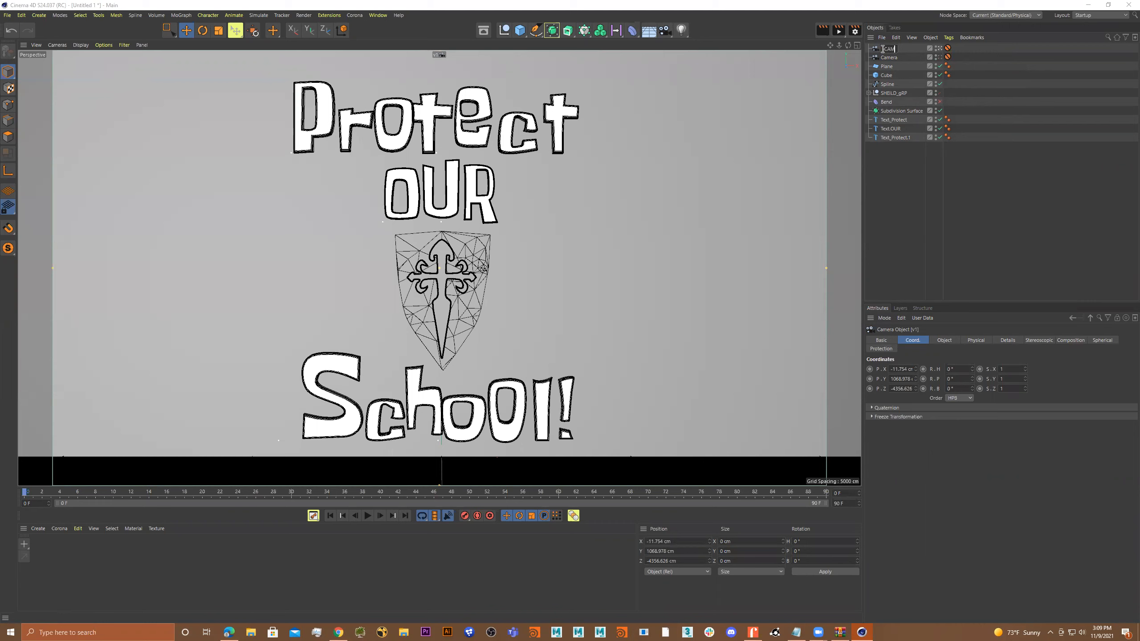
{"action": "key", "text": "Return"}
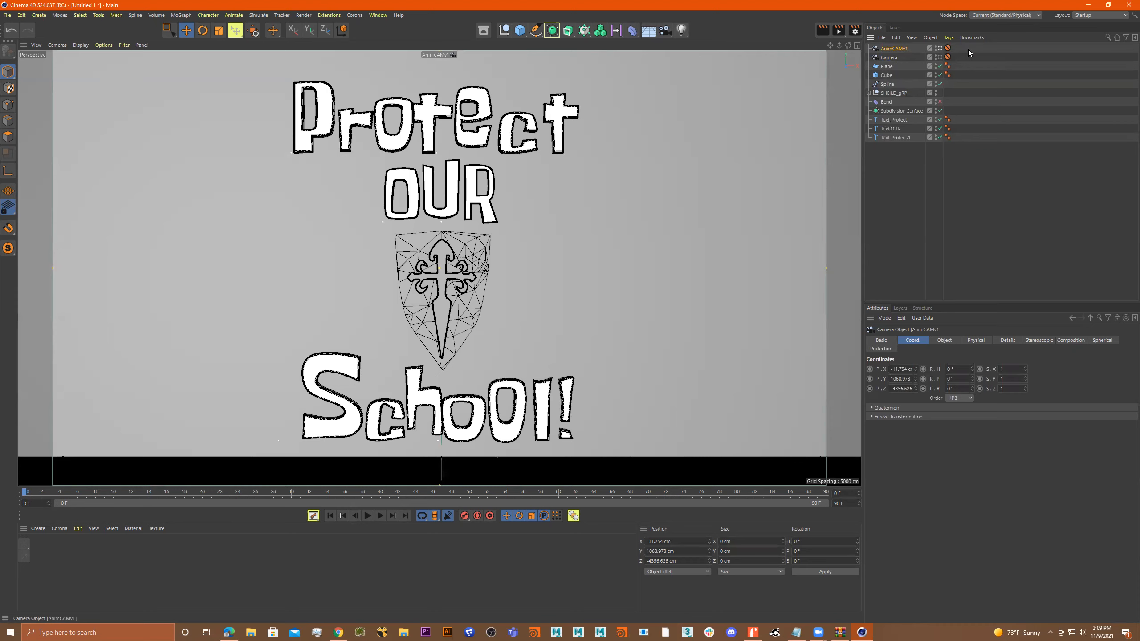
Delete the Protection tag from the AnimCAMv1 camera.
{"action": "left_click", "coordinate": [947, 48]}
{"action": "key", "text": "Delete"}
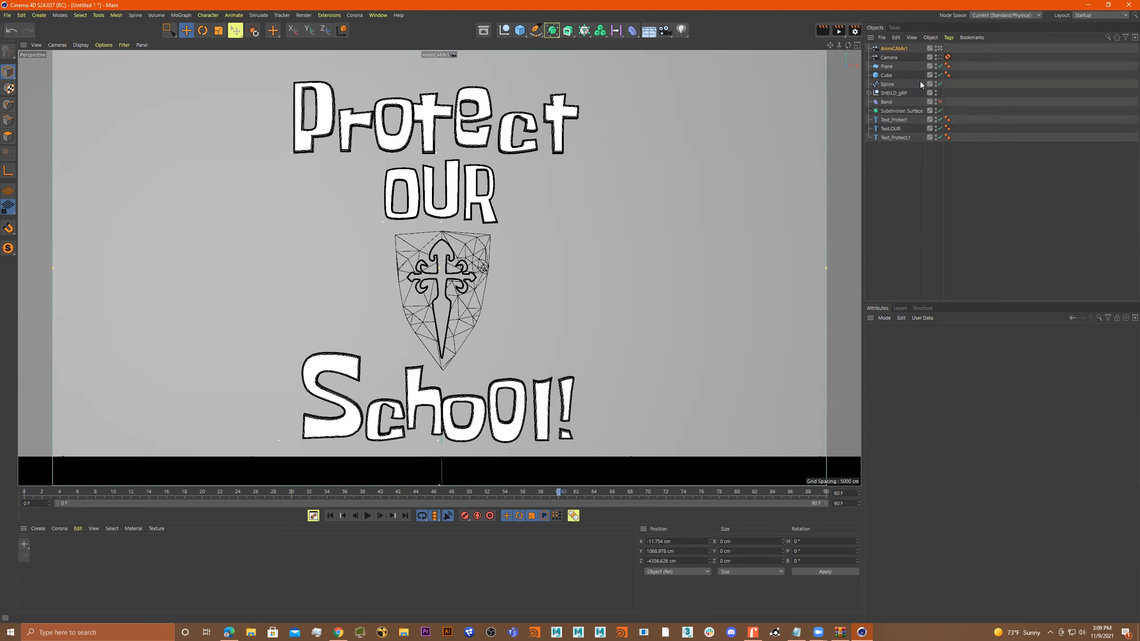
Record a keyframe for the AnimCAMv1 camera's current framing at frame 60.
{"action": "left_click", "coordinate": [898, 49]}
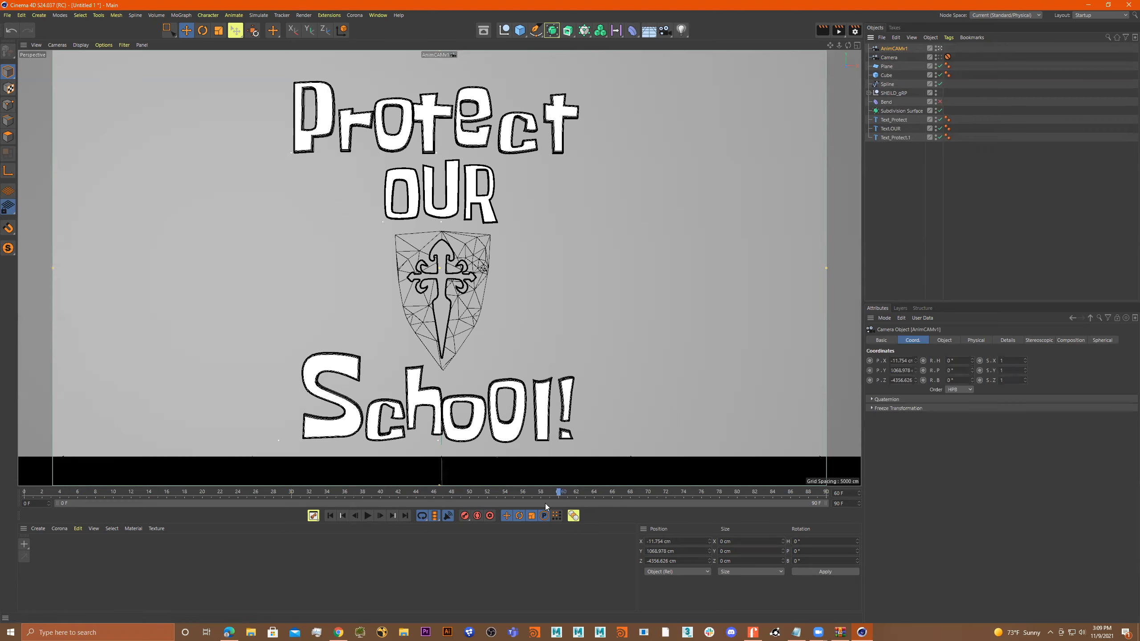
{"action": "left_click", "coordinate": [464, 516]}
{"action": "left_click", "coordinate": [709, 543]}
{"action": "left_click_drag", "start_coordinate": [710, 543], "coordinate": [889, 543]}
{"action": "left_click", "coordinate": [900, 50]}
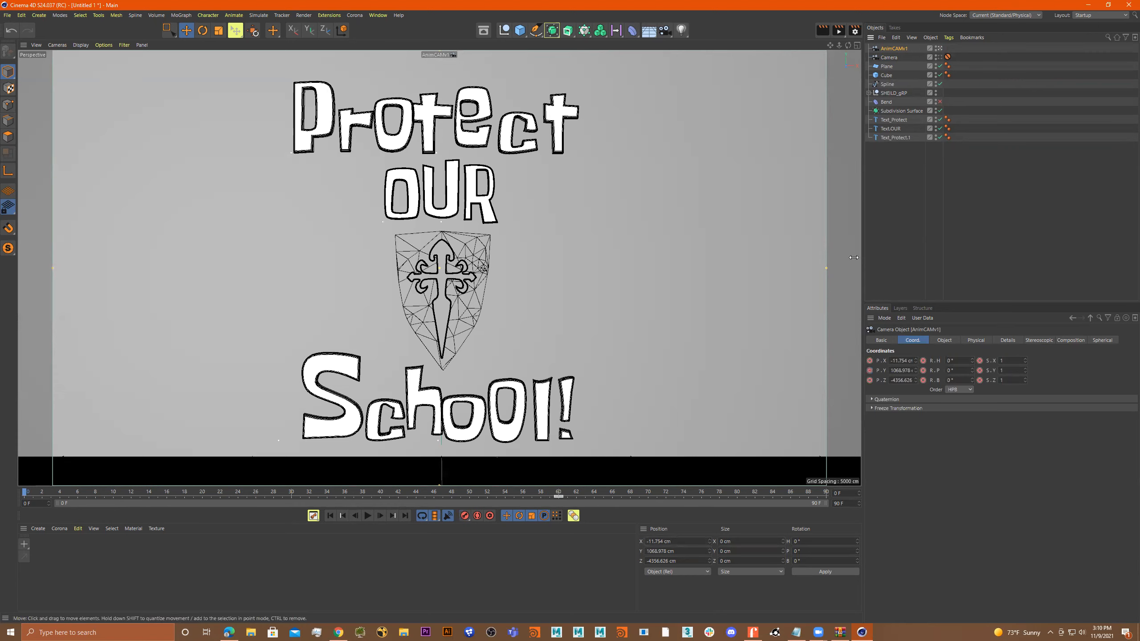
{"action": "left_click_drag", "start_coordinate": [709, 551], "coordinate": [768, 551]}
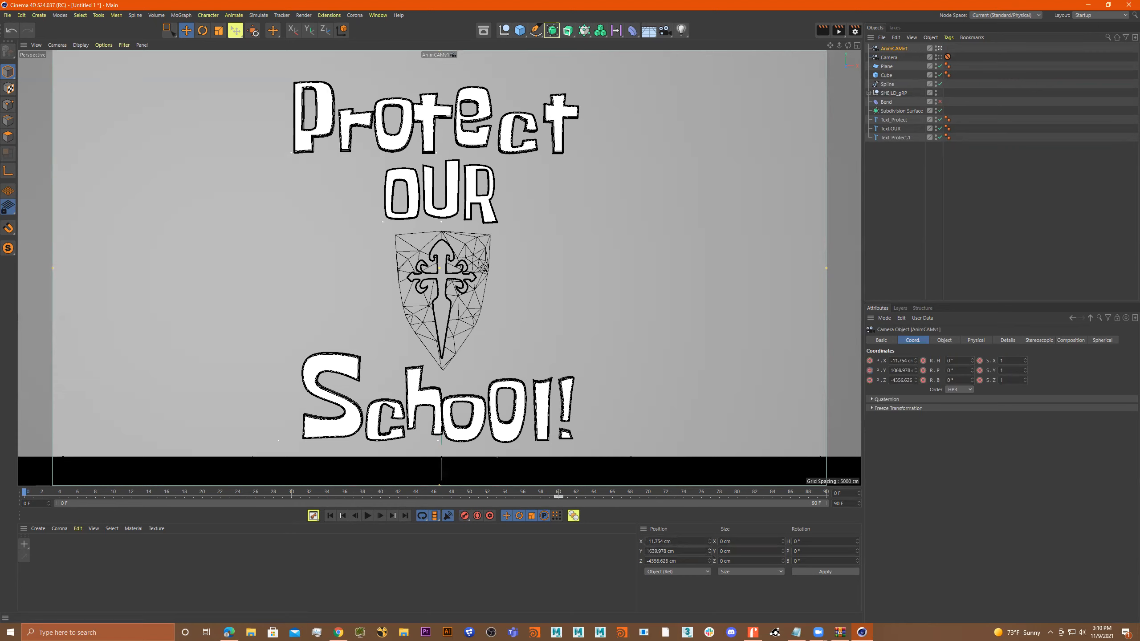
{"action": "key", "text": "ctrl+z"}
Pull the AnimCAMv1 camera back at frame 0 to about X -73.8, Y 1082.1, Z -4730.3 cm and record a keyframe there.
{"action": "scroll", "coordinate": [556, 313], "scroll_direction": "down", "scroll_amount": 3}
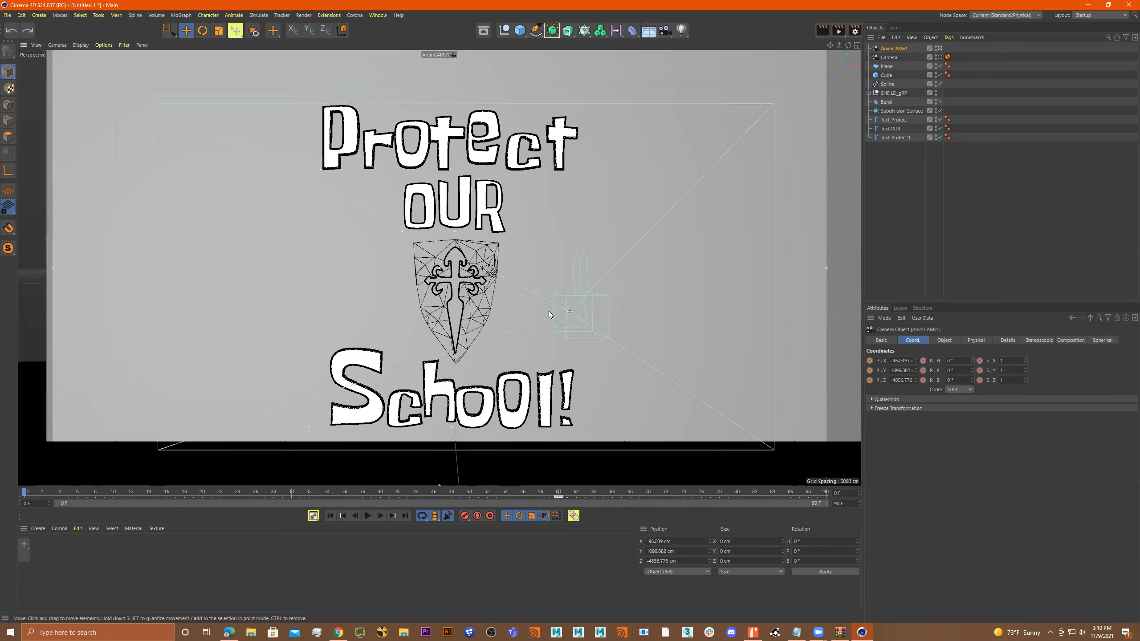
{"action": "scroll", "coordinate": [549, 311], "scroll_direction": "down", "scroll_amount": 1}
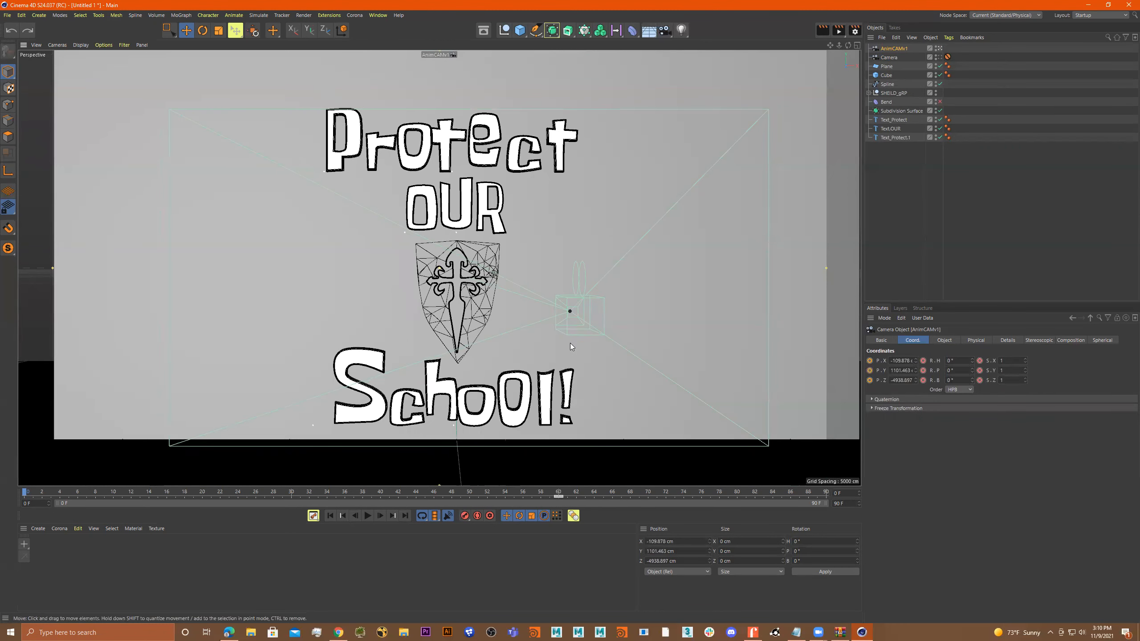
{"action": "scroll", "coordinate": [583, 338], "scroll_direction": "up", "scroll_amount": 3}
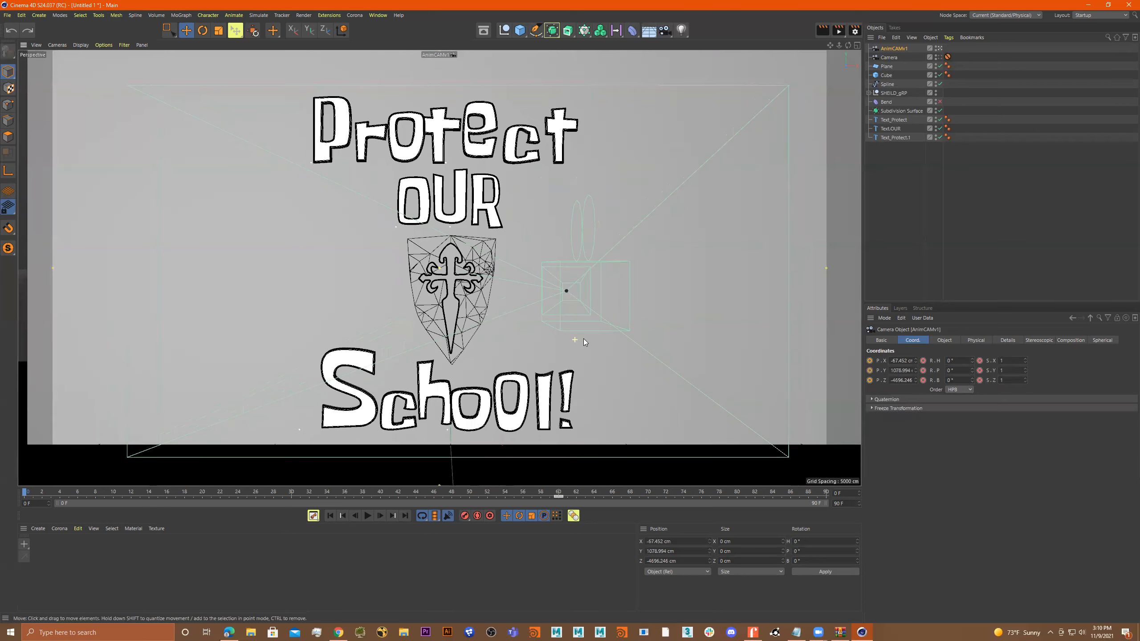
{"action": "scroll", "coordinate": [582, 341], "scroll_direction": "down", "scroll_amount": 1}
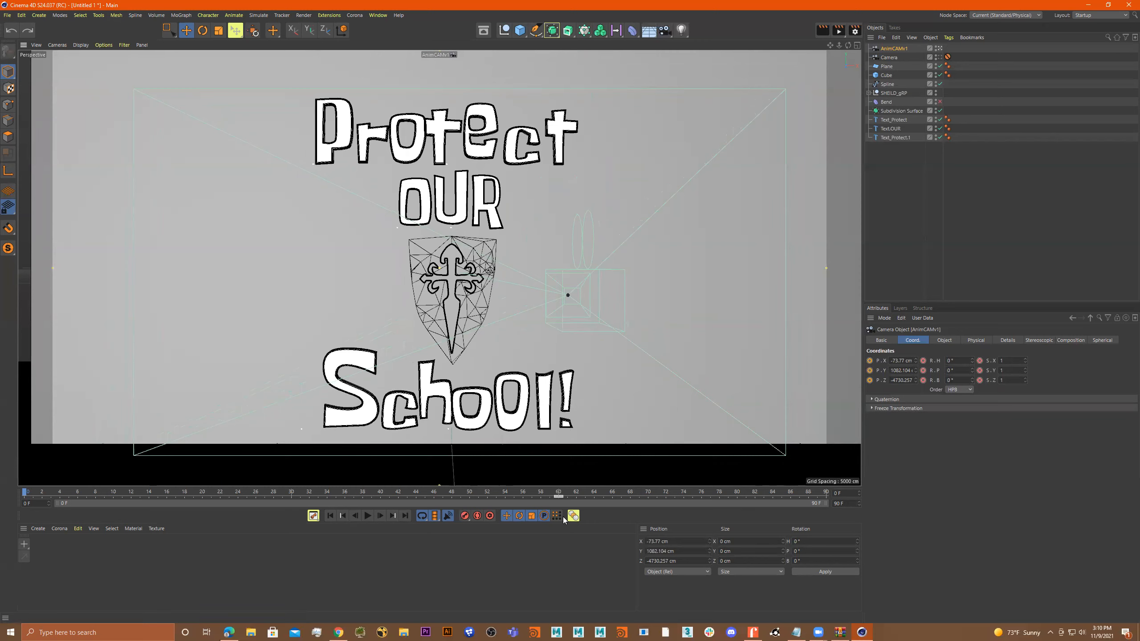
{"action": "left_click", "coordinate": [464, 516]}
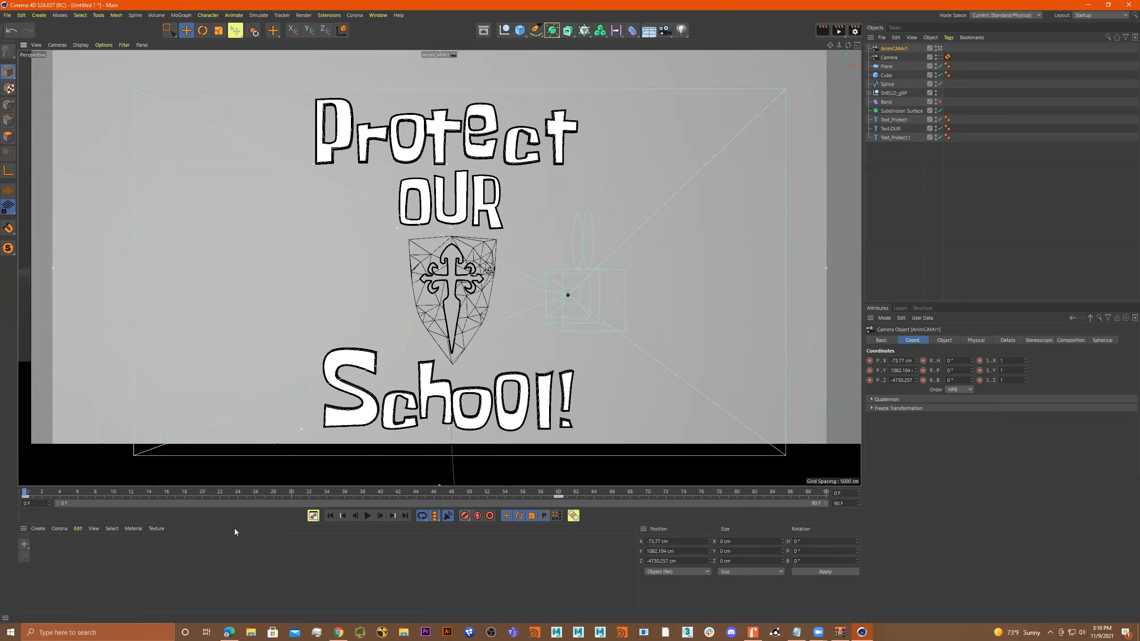
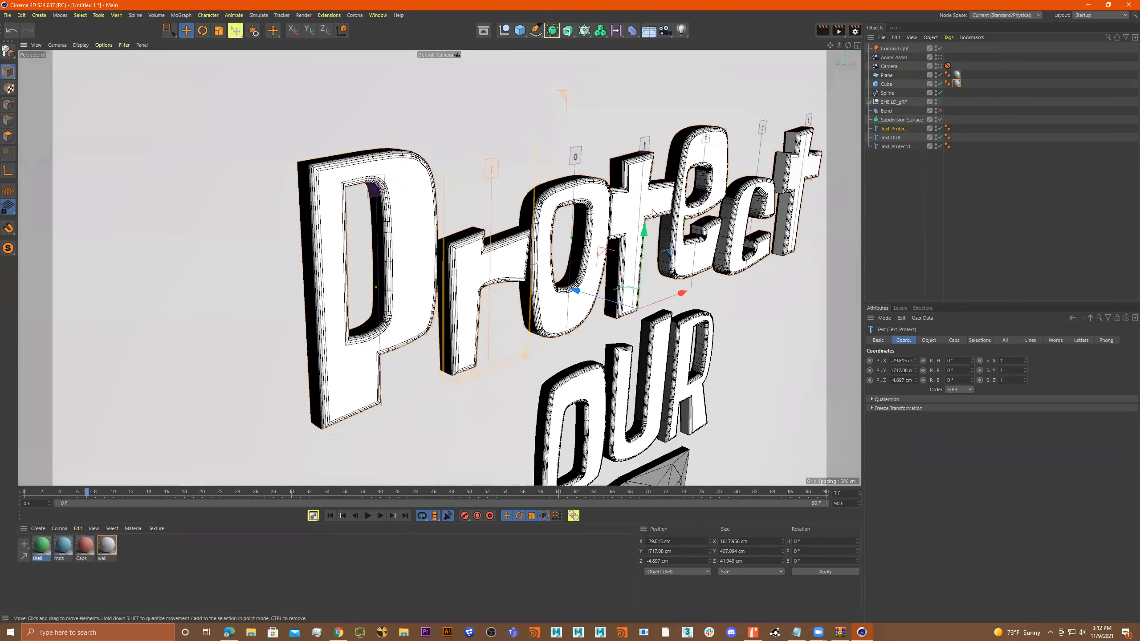
Apply the Caps material to the Text_Protect object and restrict it to the front cap polygon selection.
{"action": "left_click_drag", "start_coordinate": [649, 210], "coordinate": [664, 210], "text": "alt"}
{"action": "left_click_drag", "start_coordinate": [75, 549], "coordinate": [894, 130]}
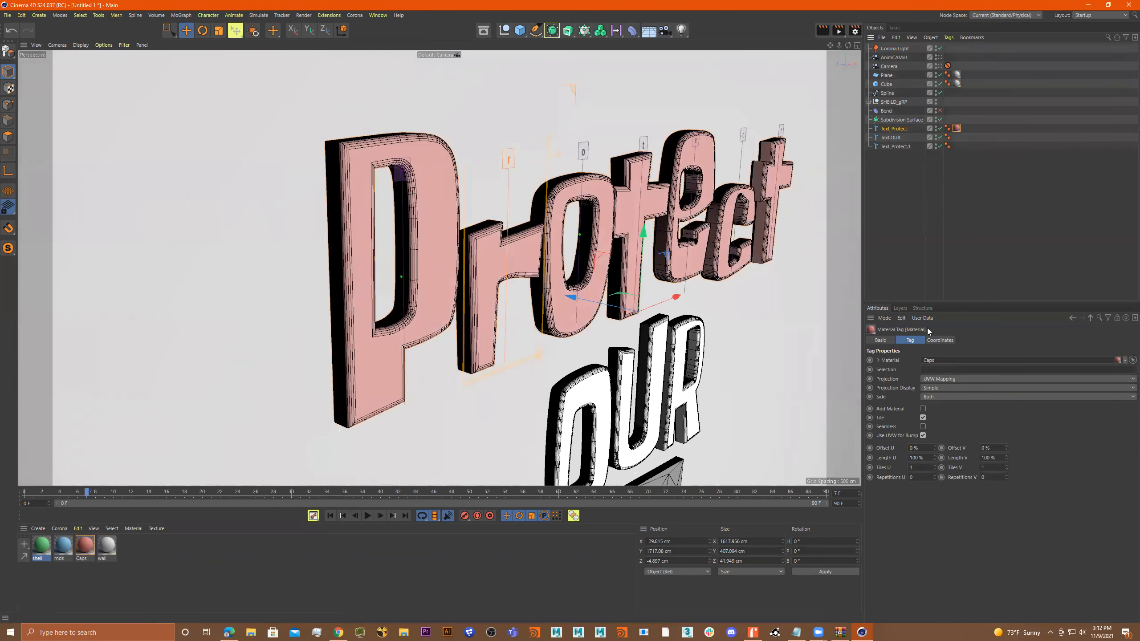
{"action": "left_click", "coordinate": [929, 370]}
{"action": "left_click_drag", "start_coordinate": [387, 244], "coordinate": [404, 181], "text": "alt"}
{"action": "right_click_drag", "start_coordinate": [404, 178], "coordinate": [438, 190], "text": "alt"}
{"action": "left_click_drag", "start_coordinate": [439, 190], "coordinate": [420, 210], "text": "alt"}
Look up the bevel selection name for Text_Protect, apply the mids material and restrict it to selection R1.
{"action": "left_click", "coordinate": [897, 129]}
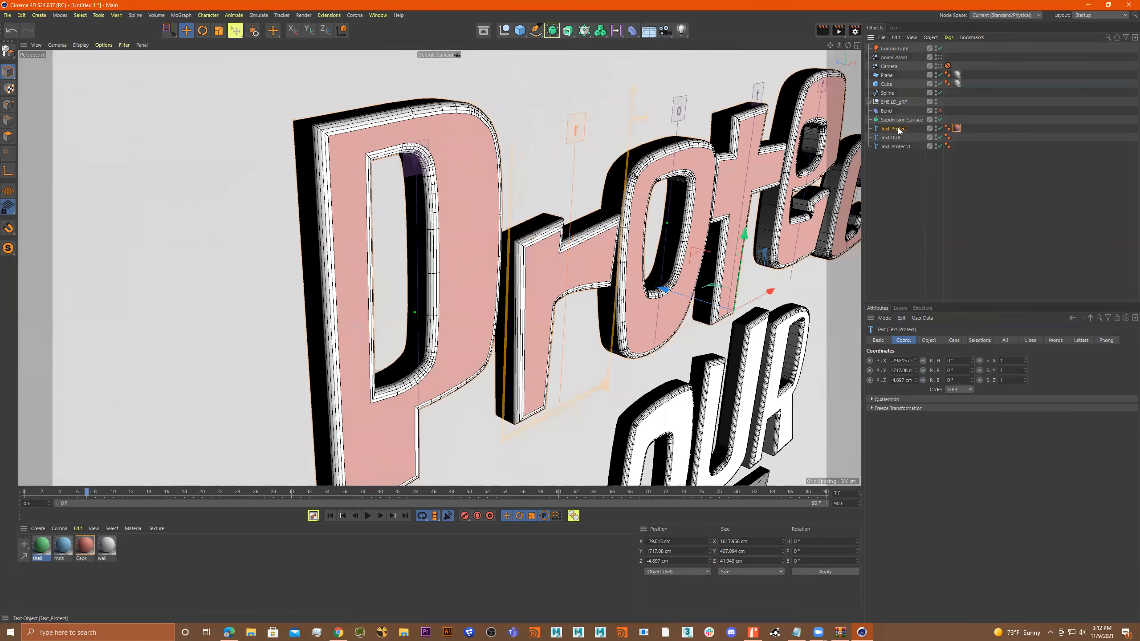
{"action": "left_click", "coordinate": [979, 340]}
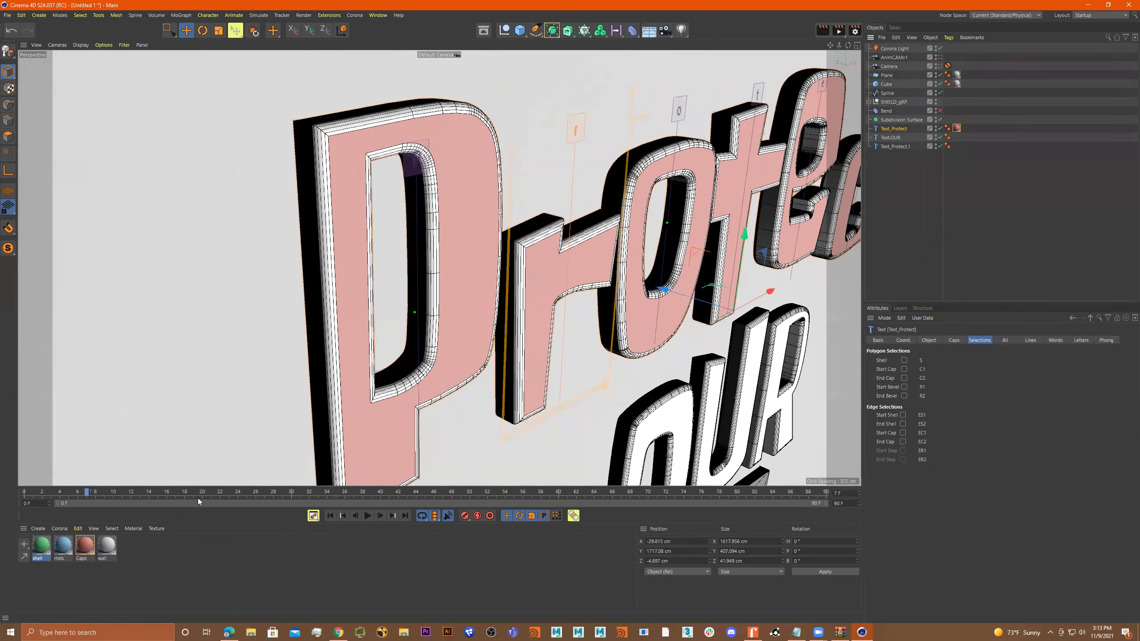
{"action": "mouse_move", "coordinate": [68, 554]}
{"action": "left_mouse_down"}
{"action": "mouse_move", "coordinate": [621, 386]}
{"action": "mouse_move", "coordinate": [859, 210]}
{"action": "mouse_move", "coordinate": [903, 126]}
{"action": "left_mouse_up"}
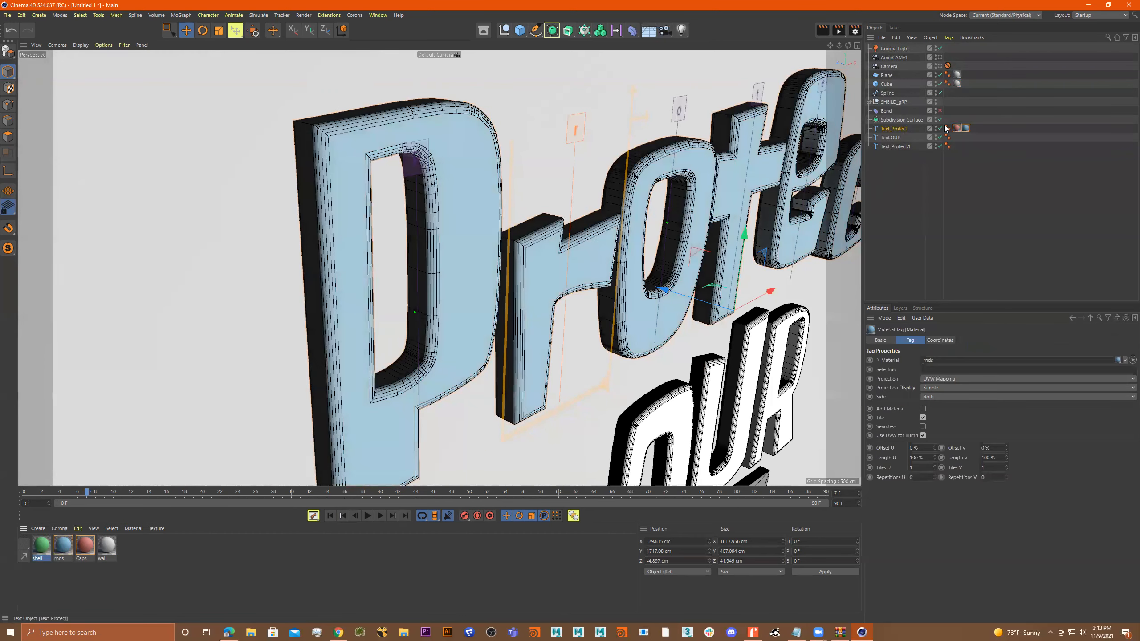
{"action": "left_click_drag", "start_coordinate": [420, 175], "coordinate": [443, 157], "text": "alt"}
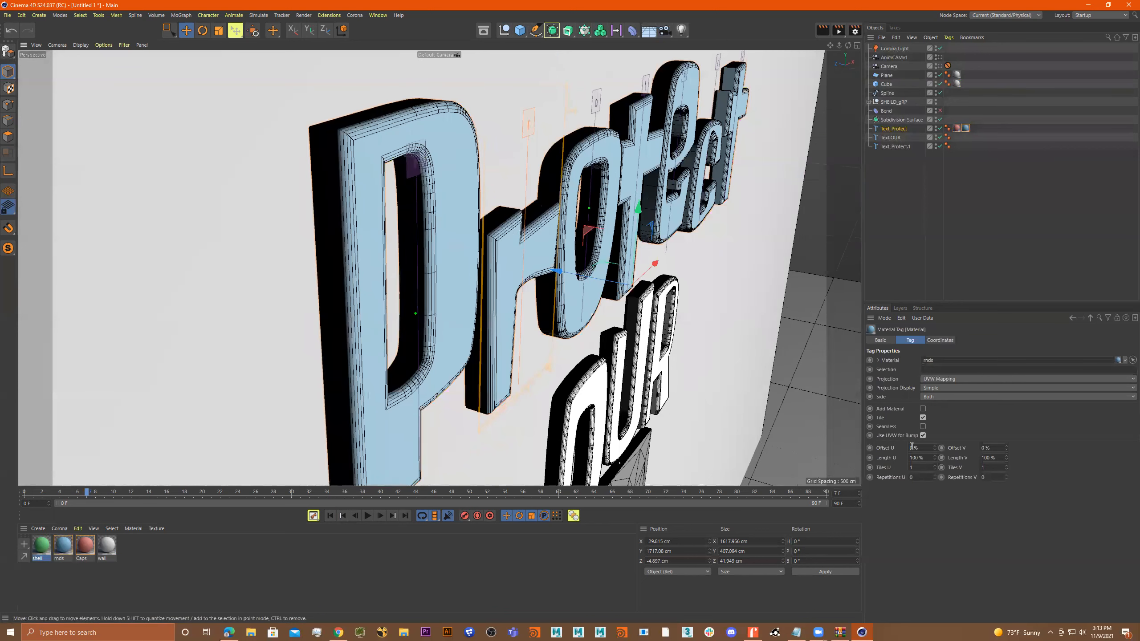
{"action": "left_click", "coordinate": [928, 370]}
{"action": "type", "text": "R1"}
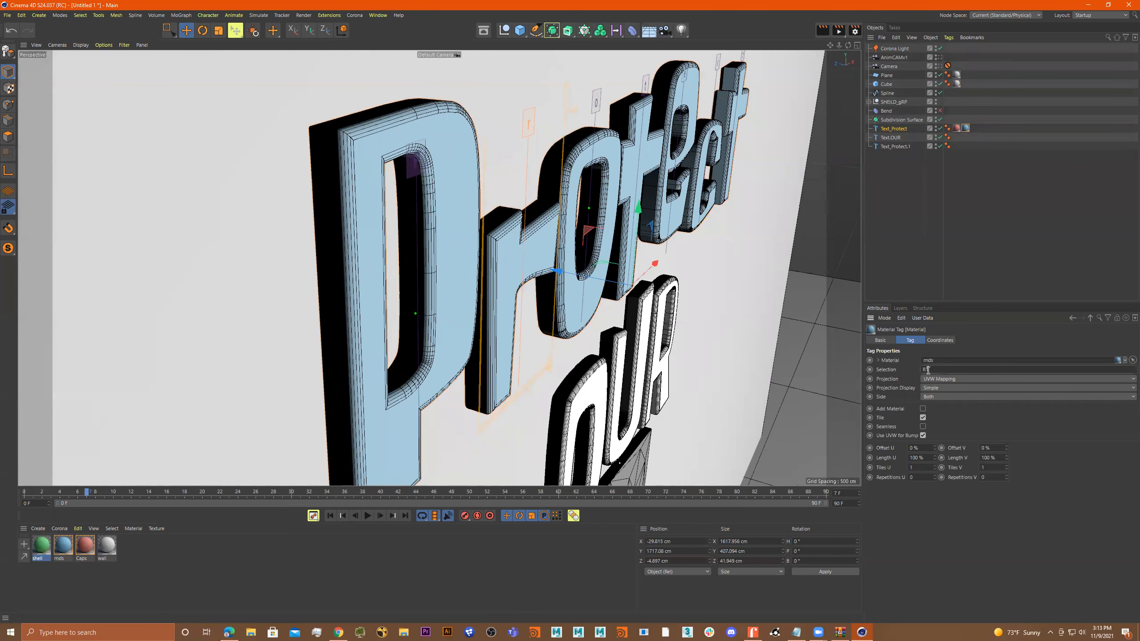
{"action": "left_click", "coordinate": [962, 521]}
{"action": "left_click_drag", "start_coordinate": [507, 259], "coordinate": [513, 171], "text": "alt"}
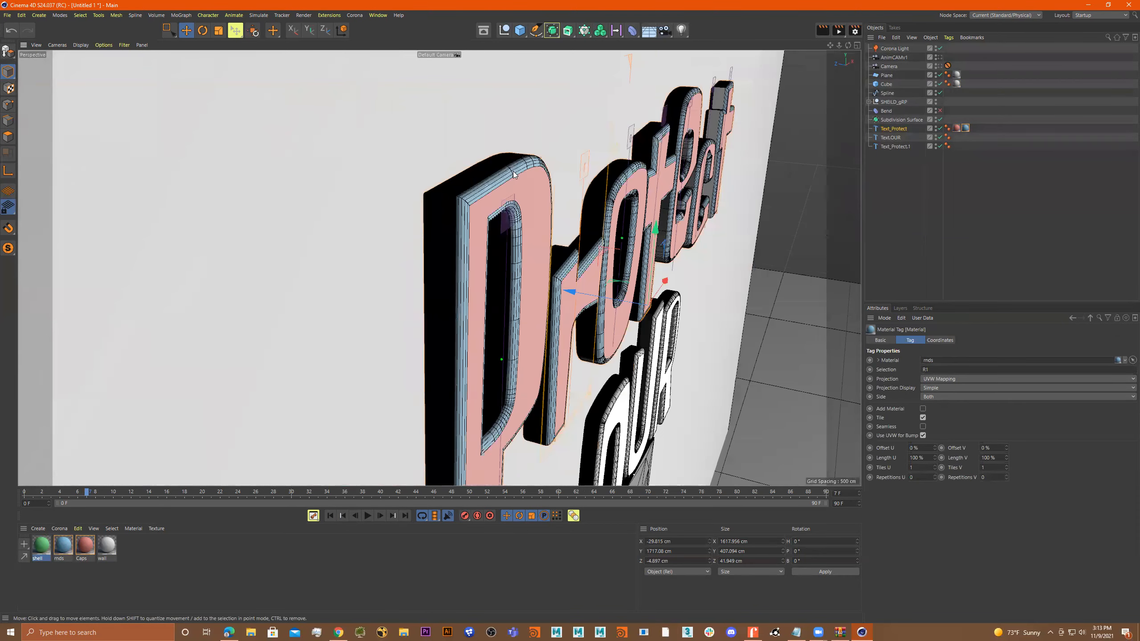
{"action": "left_click_drag", "start_coordinate": [475, 204], "coordinate": [504, 202], "text": "alt"}
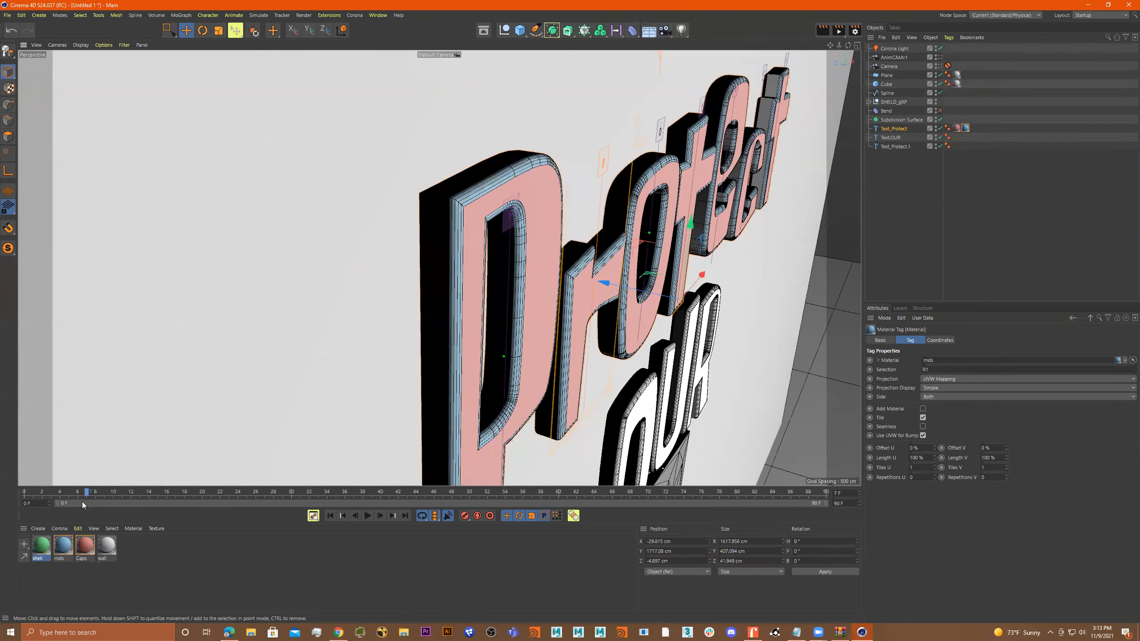
Apply the shell material to Text_Protect and restrict it to polygon selection S.
{"action": "left_click_drag", "start_coordinate": [41, 547], "coordinate": [901, 128]}
{"action": "mouse_move", "coordinate": [614, 245]}
{"action": "left_mouse_down", "text": "alt"}
{"action": "mouse_move", "coordinate": [628, 245]}
{"action": "mouse_move", "coordinate": [610, 244]}
{"action": "left_mouse_up", "text": "alt"}
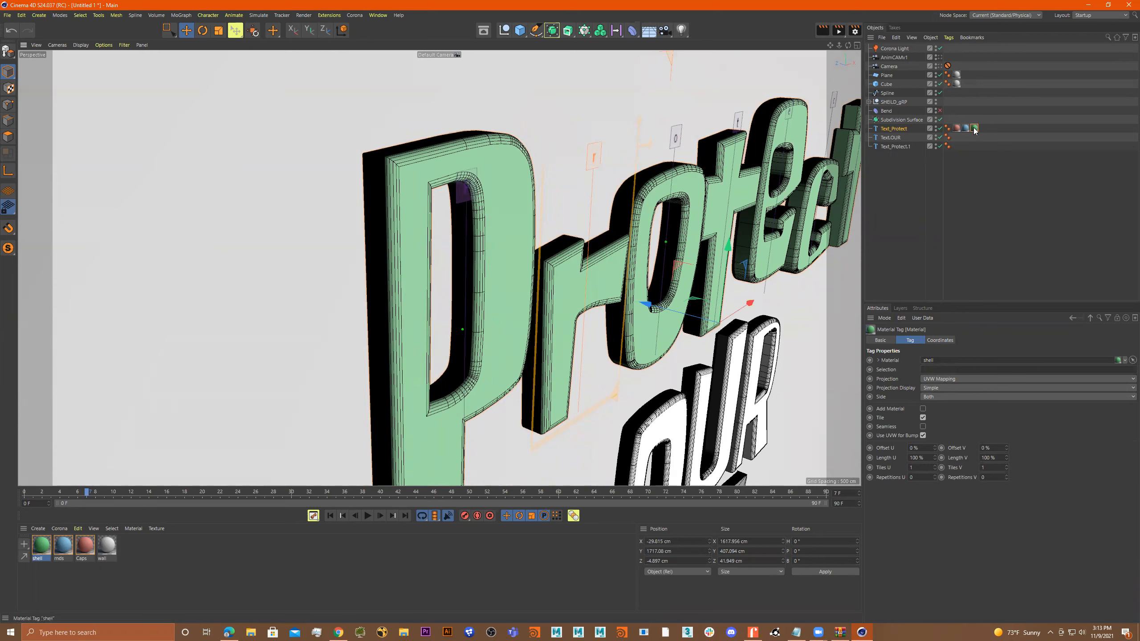
{"action": "left_click", "coordinate": [898, 129]}
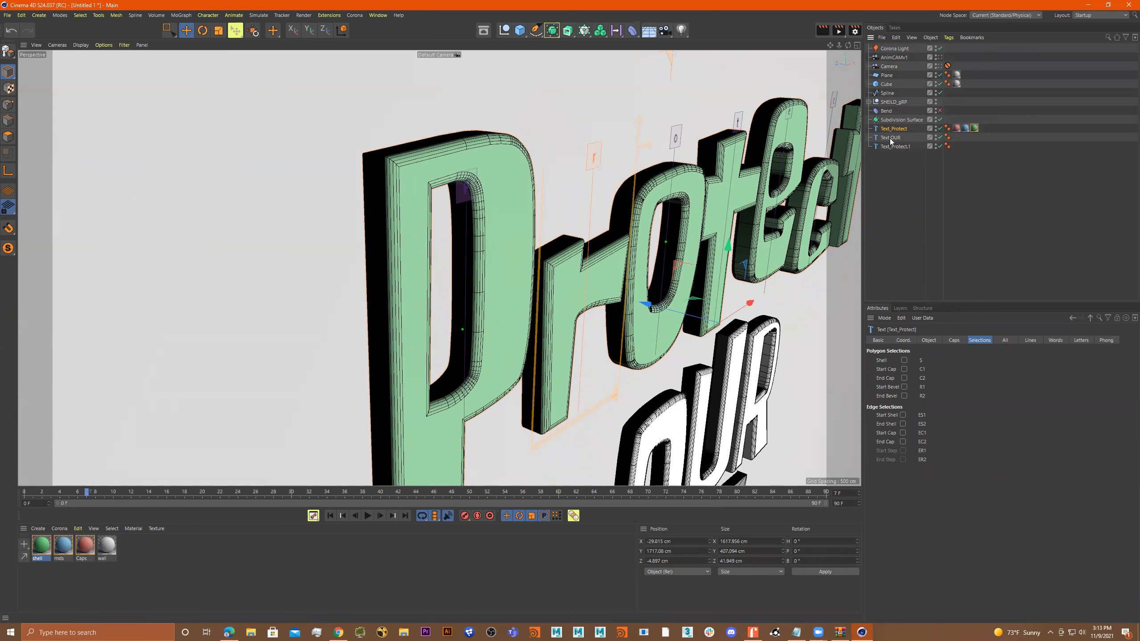
{"action": "left_click", "coordinate": [973, 128]}
{"action": "left_click", "coordinate": [936, 369]}
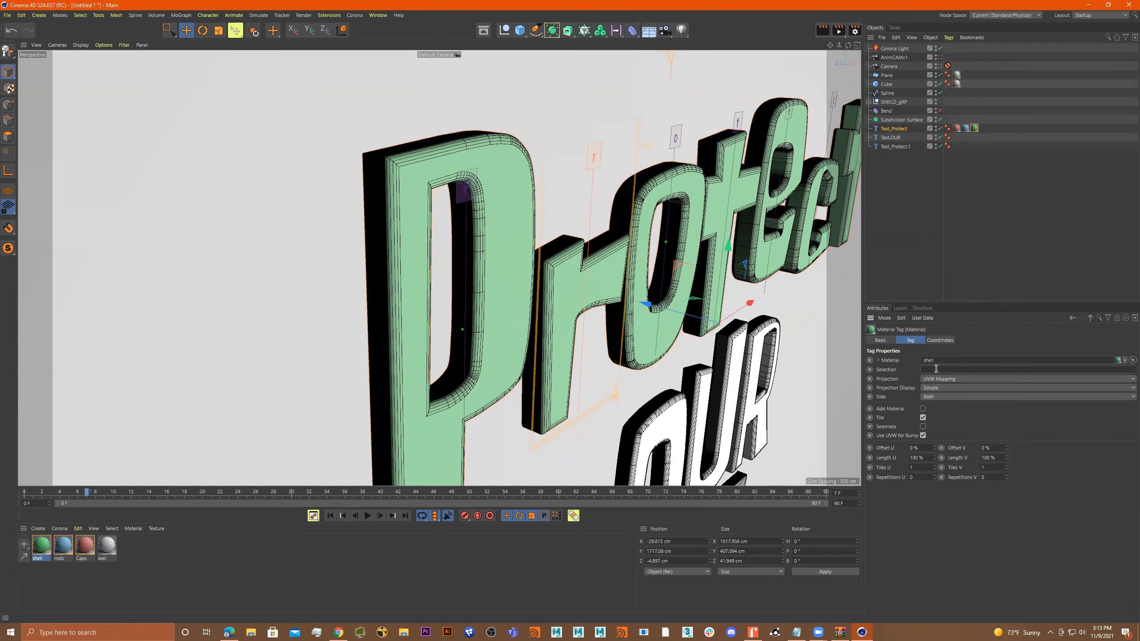
{"action": "left_click", "coordinate": [990, 514]}
{"action": "mouse_move", "coordinate": [584, 293]}
{"action": "left_mouse_down", "text": "alt"}
{"action": "mouse_move", "coordinate": [627, 277]}
{"action": "mouse_move", "coordinate": [622, 305]}
{"action": "mouse_move", "coordinate": [523, 227]}
{"action": "mouse_move", "coordinate": [557, 203]}
{"action": "mouse_move", "coordinate": [541, 177]}
{"action": "mouse_move", "coordinate": [562, 192]}
{"action": "mouse_move", "coordinate": [575, 182]}
{"action": "mouse_move", "coordinate": [549, 163]}
{"action": "mouse_move", "coordinate": [510, 170]}
{"action": "mouse_move", "coordinate": [503, 242]}
{"action": "mouse_move", "coordinate": [597, 278]}
{"action": "left_mouse_up", "text": "alt"}
{"action": "scroll", "coordinate": [597, 278], "scroll_direction": "down", "scroll_amount": 6}
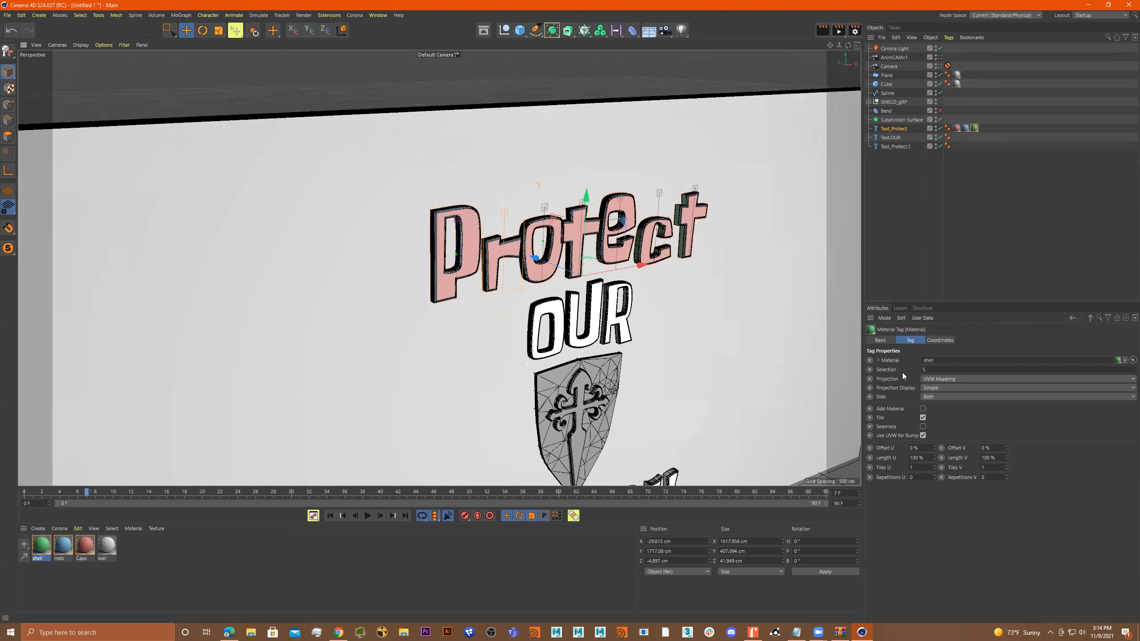
Copy the three material tags from Text_Protect onto the OUR text object and inspect its letters.
{"action": "left_click_drag", "start_coordinate": [754, 355], "coordinate": [631, 314], "text": "alt"}
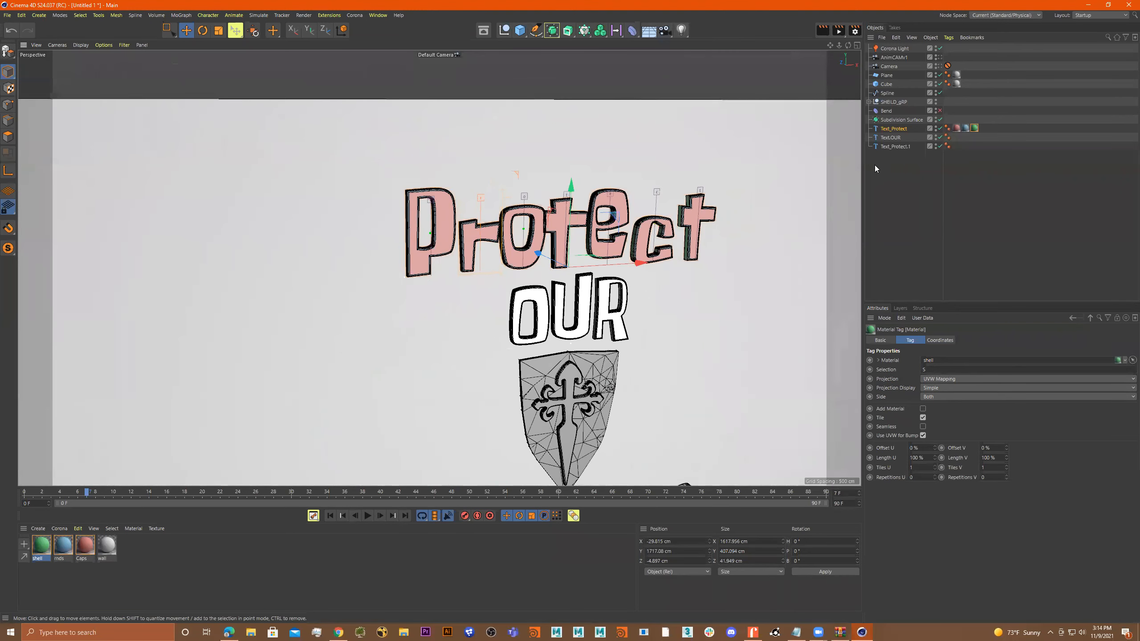
{"action": "left_click_drag", "start_coordinate": [990, 124], "coordinate": [955, 137]}
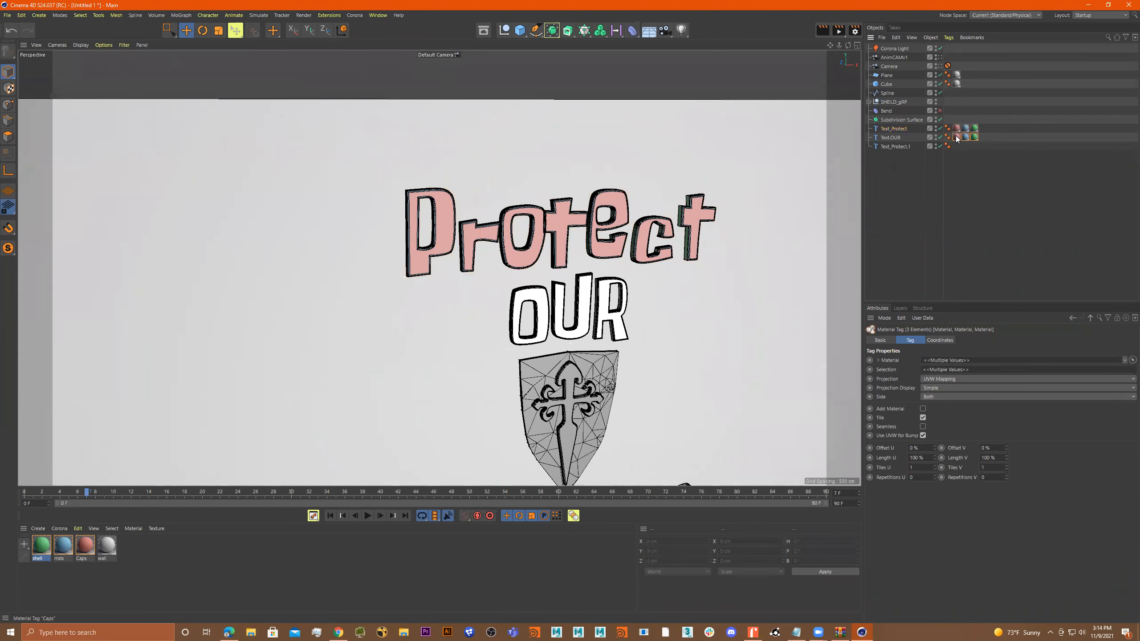
{"action": "left_click", "coordinate": [973, 137]}
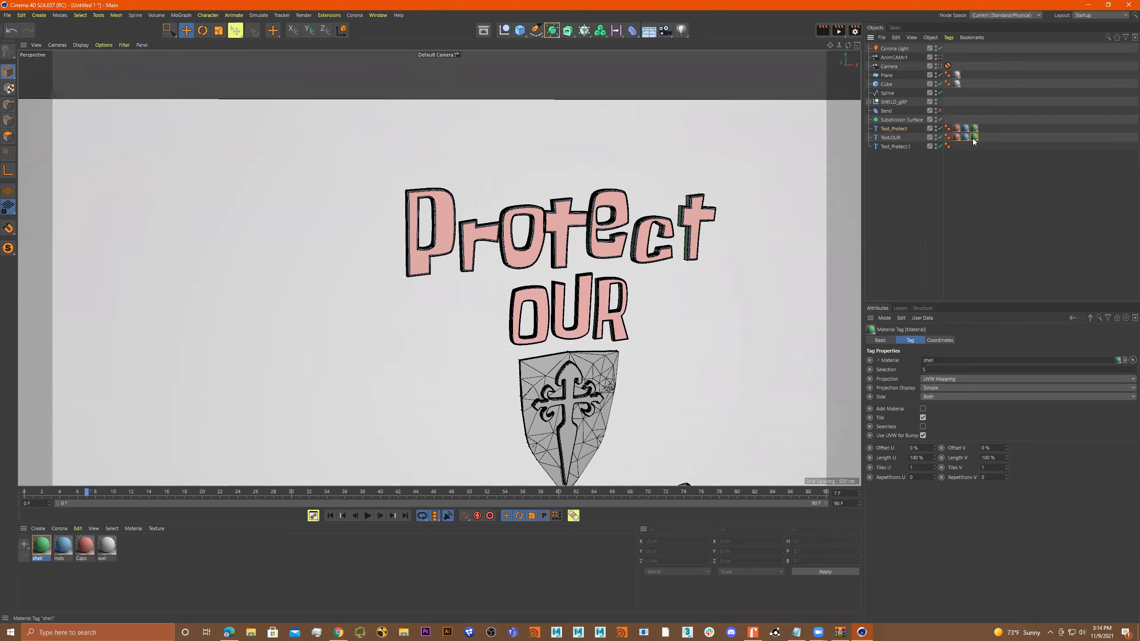
{"action": "scroll", "coordinate": [636, 293], "scroll_direction": "up", "scroll_amount": 6}
{"action": "scroll", "coordinate": [696, 292], "scroll_direction": "up", "scroll_amount": 8}
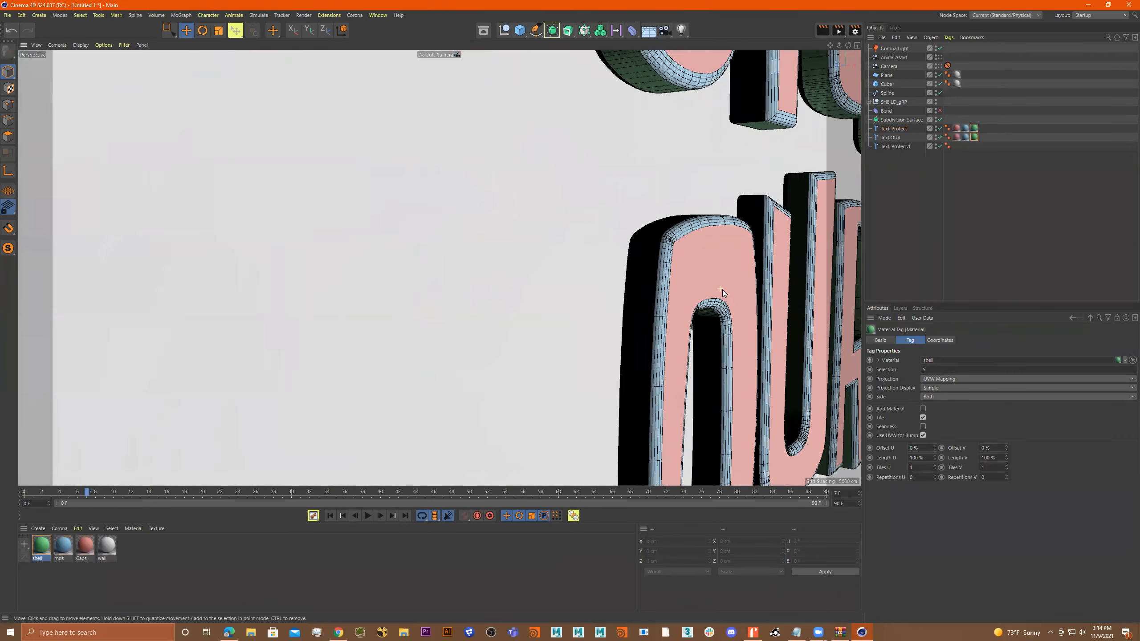
{"action": "scroll", "coordinate": [722, 291], "scroll_direction": "up", "scroll_amount": 1}
Copy the OUR text's three material tags onto the Text_Protect.1 object that forms "School!".
{"action": "left_click", "coordinate": [965, 138], "text": "shift"}
{"action": "left_click", "coordinate": [956, 138], "text": "shift"}
{"action": "left_click_drag", "start_coordinate": [956, 137], "coordinate": [956, 146], "text": "ctrl"}
{"action": "scroll", "coordinate": [627, 344], "scroll_direction": "down", "scroll_amount": 10}
{"action": "left_click_drag", "start_coordinate": [627, 343], "coordinate": [518, 359], "text": "alt"}
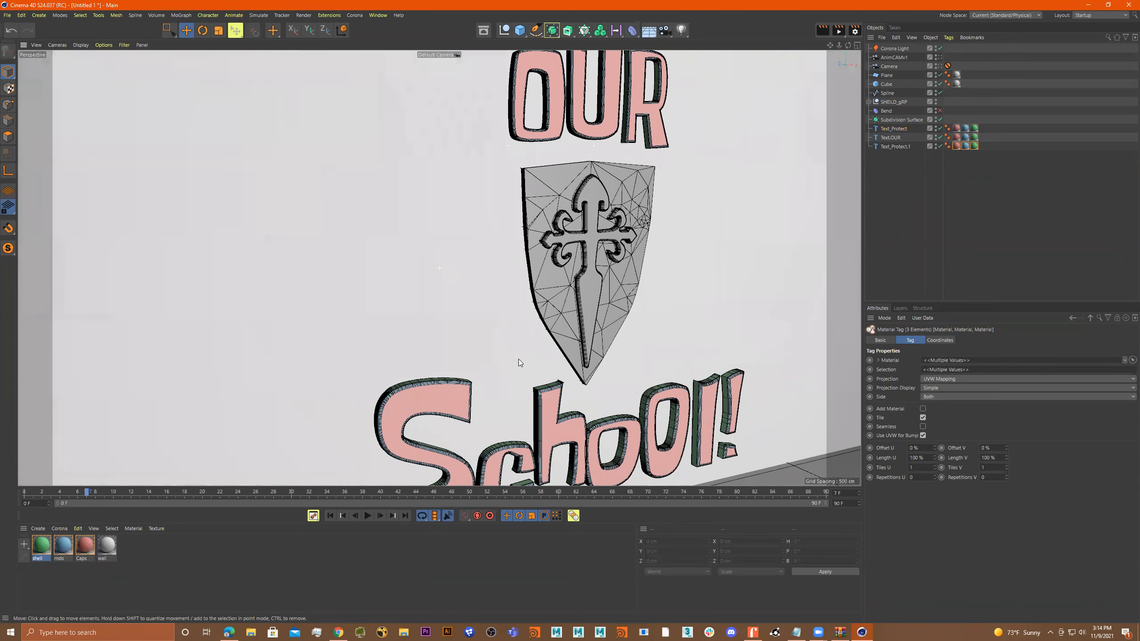
Create a Corona Physical material and name it wood.
{"action": "left_click", "coordinate": [138, 549]}
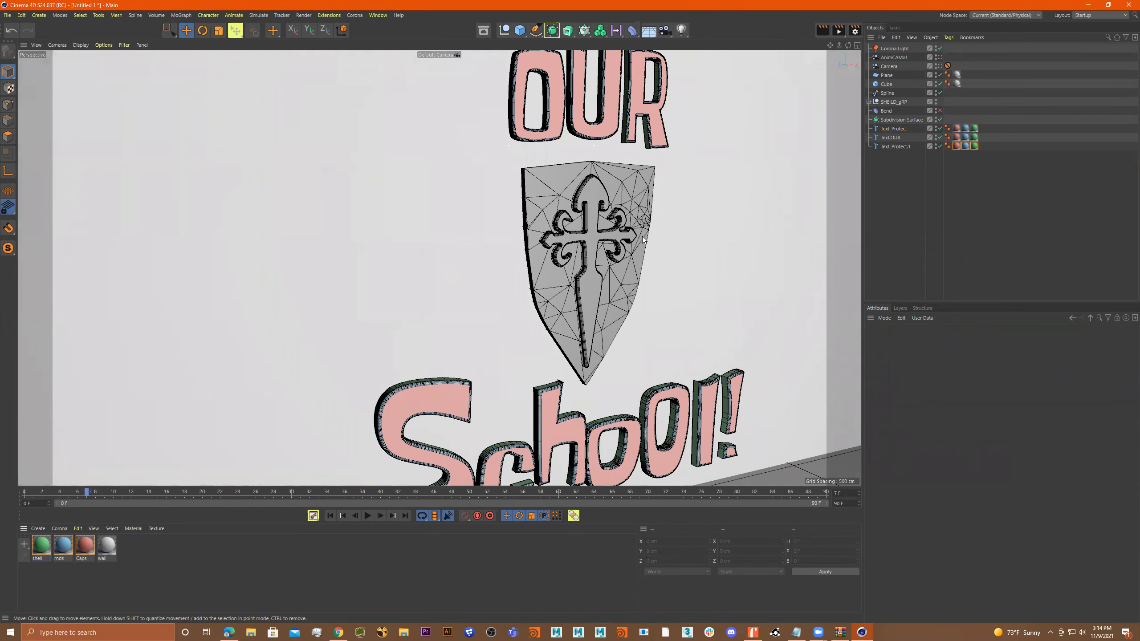
{"action": "left_click", "coordinate": [59, 530]}
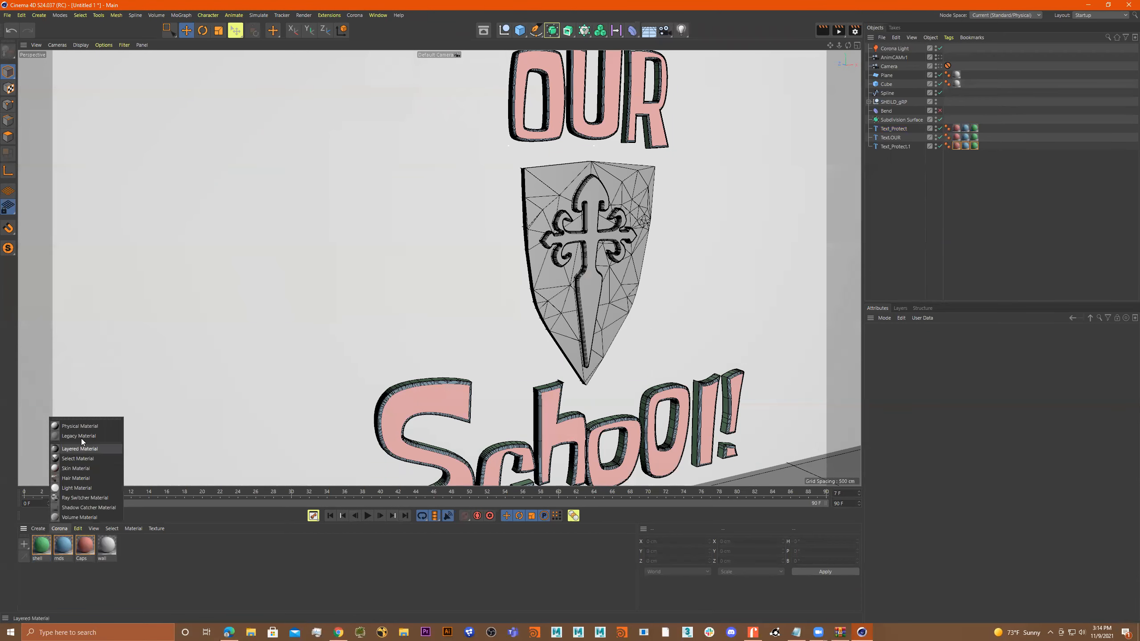
{"action": "left_click", "coordinate": [83, 427]}
{"action": "double_click", "coordinate": [43, 555]}
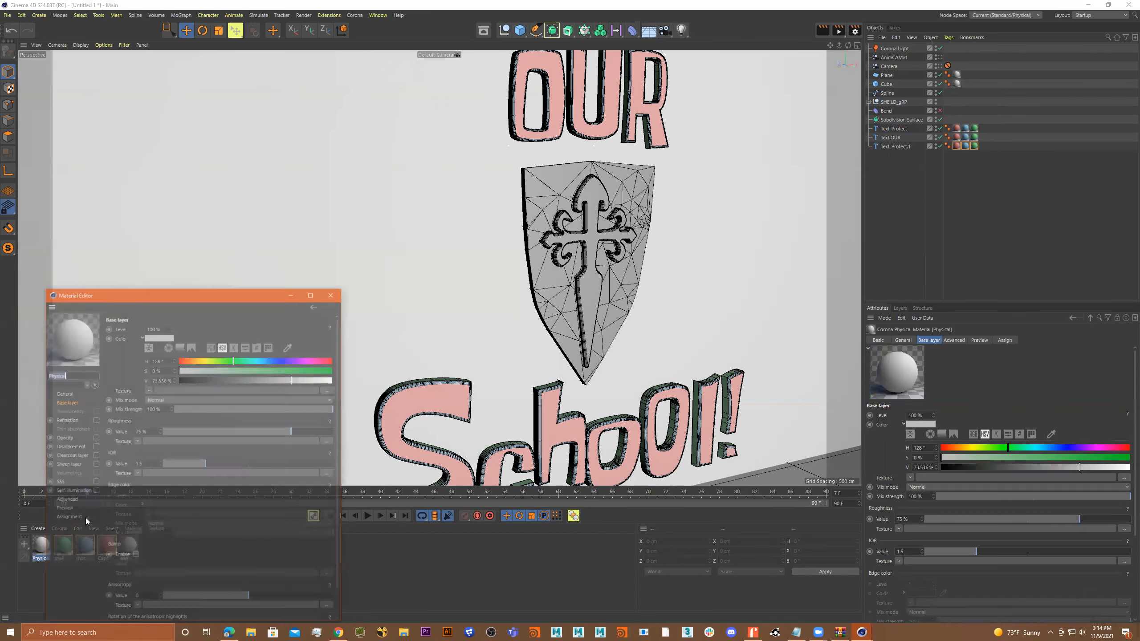
{"action": "type", "text": "wood"}
{"action": "key", "text": "Return"}
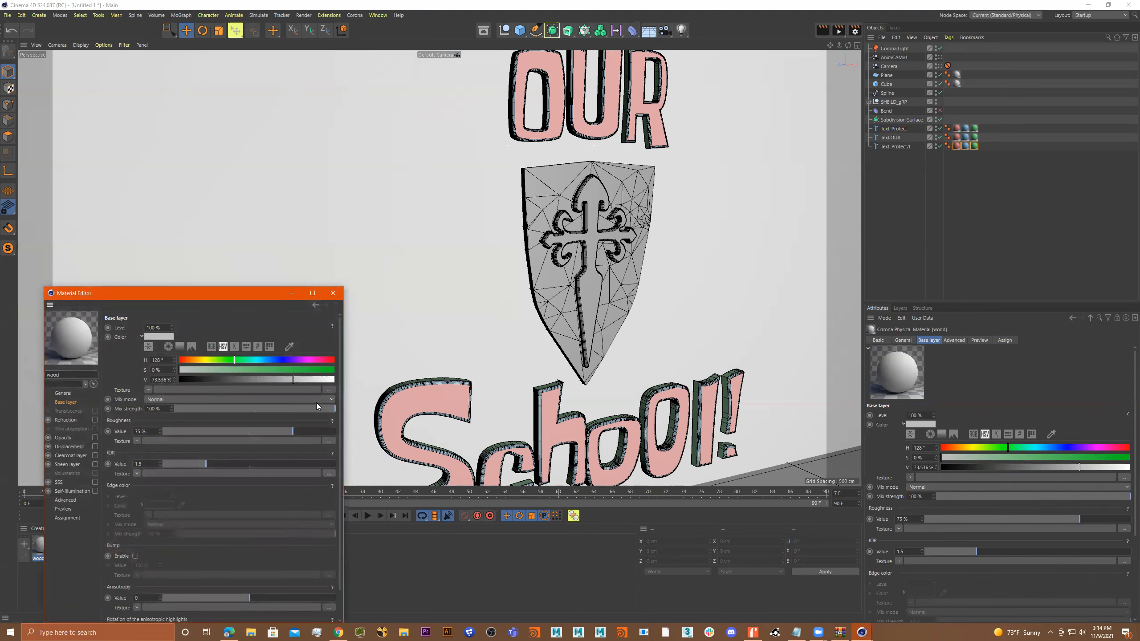
Load the wood-texture JPG as the wood material's base layer texture without copying it into the project, and close the material editor.
{"action": "left_click", "coordinate": [329, 390]}
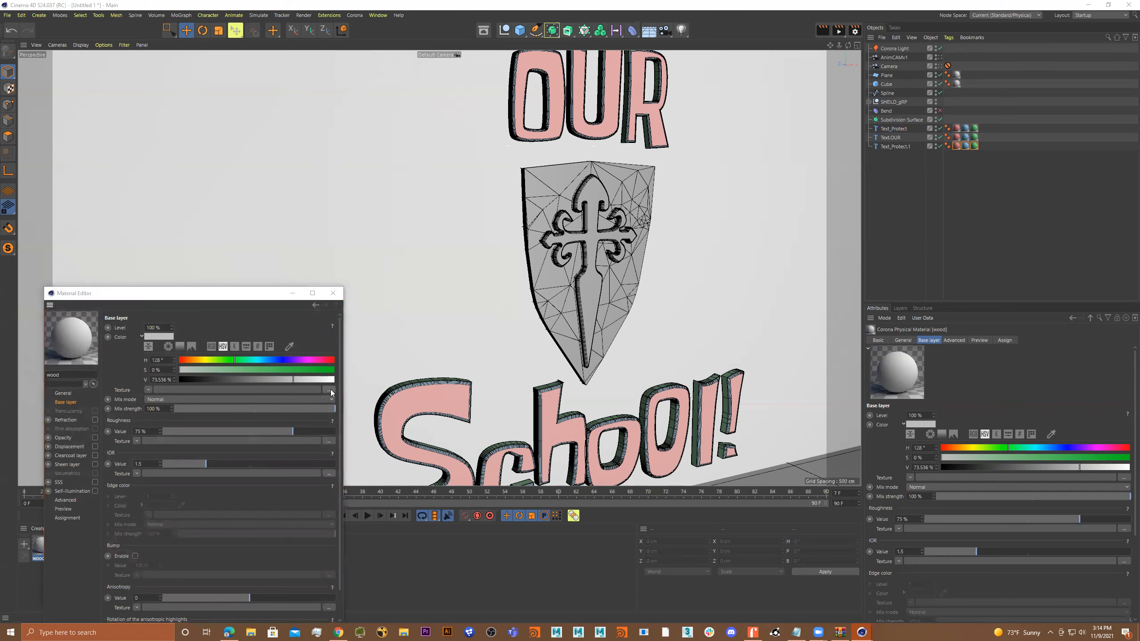
{"action": "double_click", "coordinate": [566, 534]}
{"action": "left_click", "coordinate": [634, 355]}
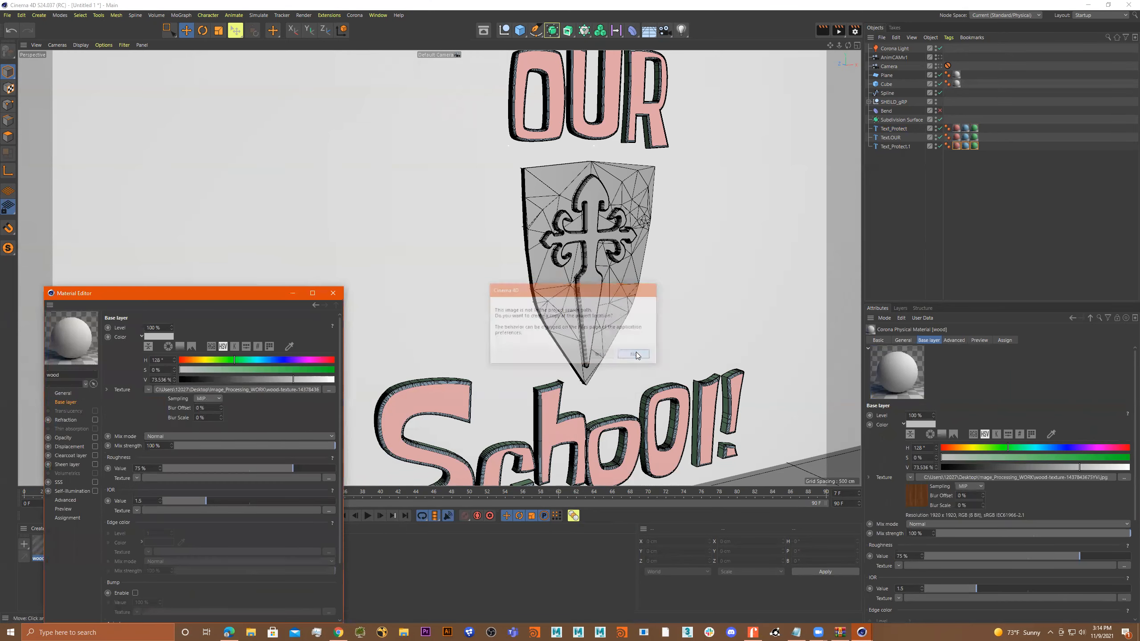
{"action": "left_click", "coordinate": [333, 292]}
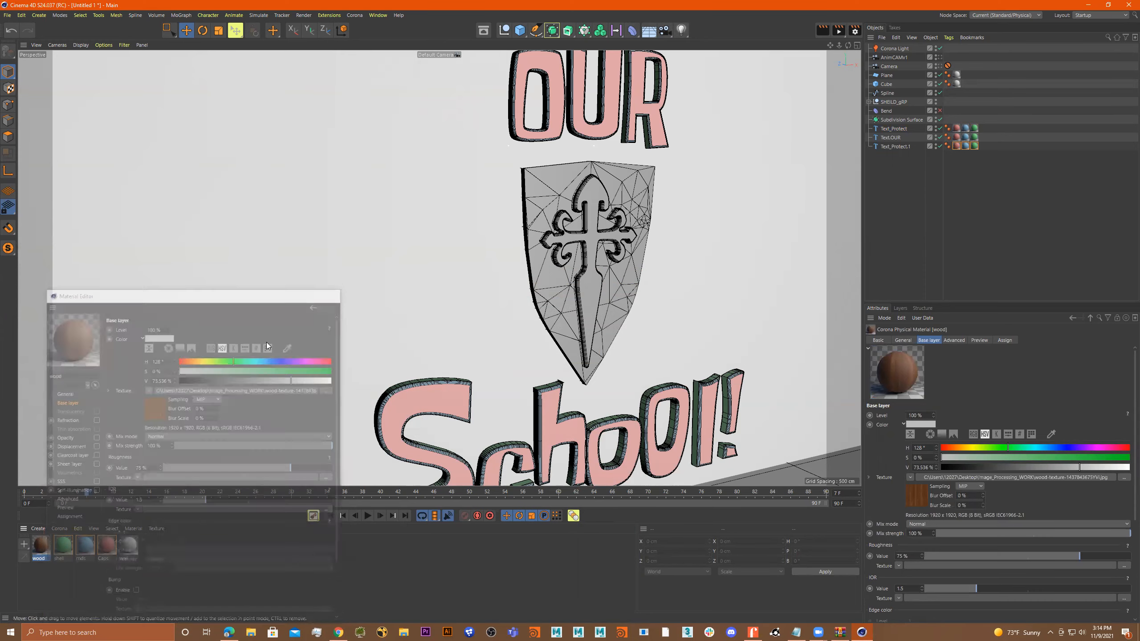
Apply the wood material to the shield body and set its projection to Cubic.
{"action": "left_click_drag", "start_coordinate": [559, 180], "coordinate": [555, 182]}
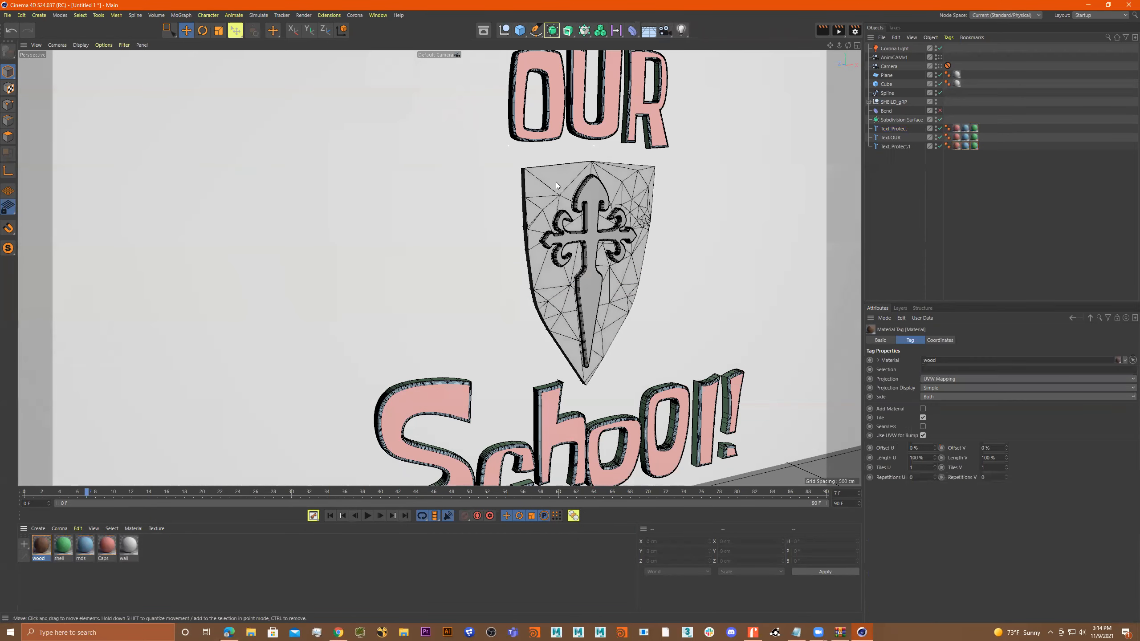
{"action": "scroll", "coordinate": [661, 218], "scroll_direction": "up", "scroll_amount": 4}
{"action": "scroll", "coordinate": [662, 219], "scroll_direction": "up", "scroll_amount": 2}
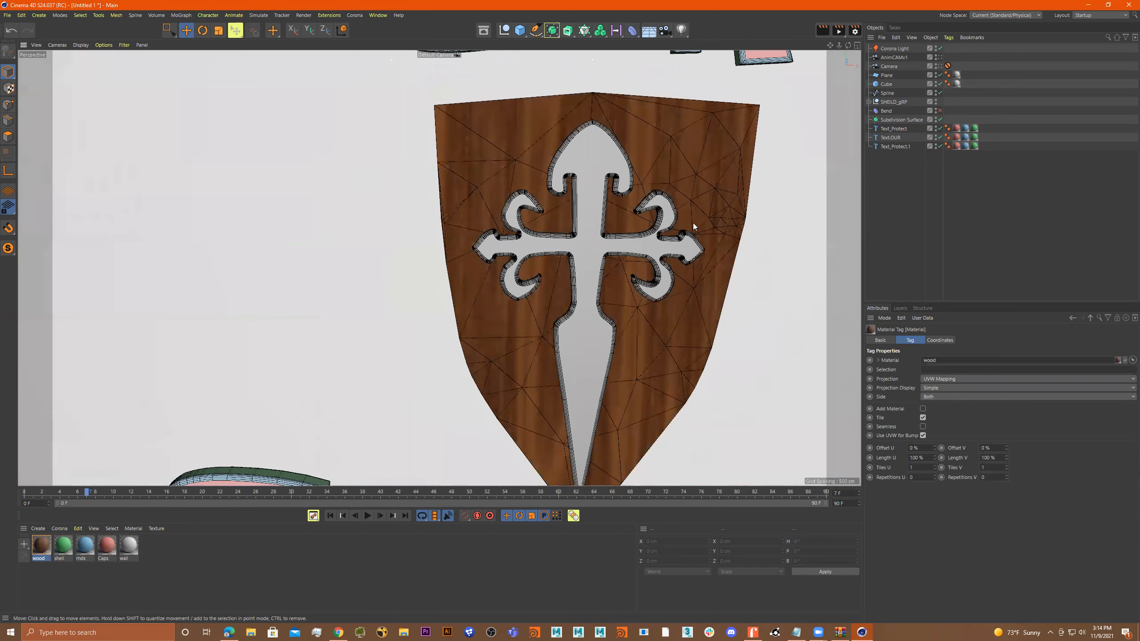
{"action": "left_click", "coordinate": [965, 379]}
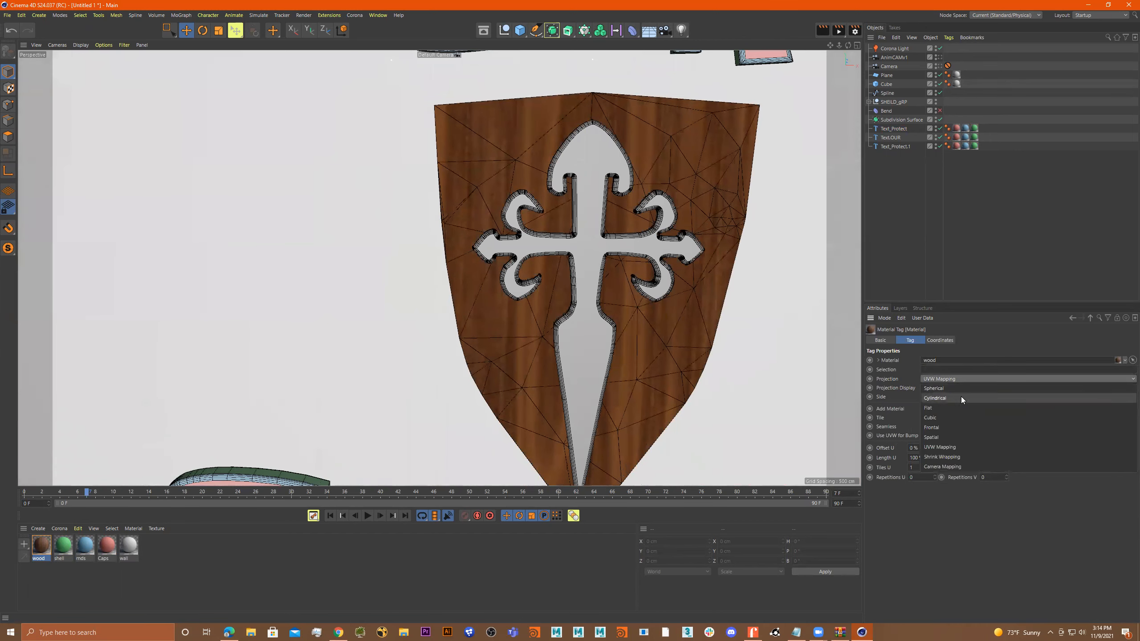
{"action": "left_click", "coordinate": [954, 415]}
{"action": "scroll", "coordinate": [723, 296], "scroll_direction": "down", "scroll_amount": 5}
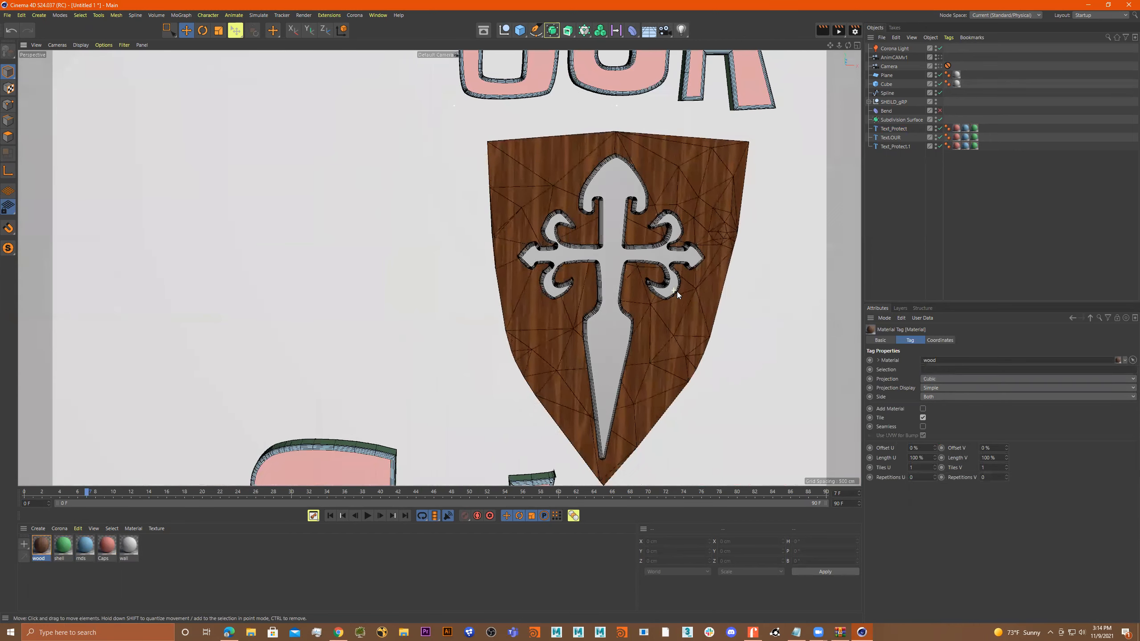
Scale the shield's wood texture projection uniformly down to about 96.17 cm.
{"action": "left_click", "coordinate": [8, 89]}
{"action": "left_click_drag", "start_coordinate": [683, 258], "coordinate": [657, 287], "text": "alt"}
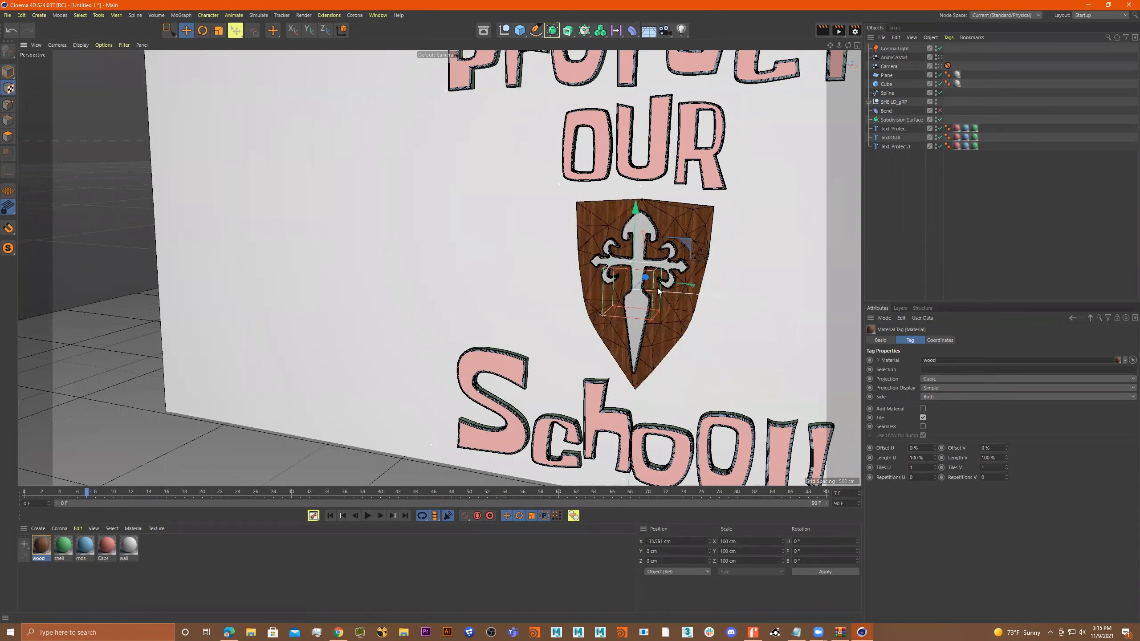
{"action": "key", "text": "t"}
{"action": "scroll", "coordinate": [727, 284], "scroll_direction": "up", "scroll_amount": 5}
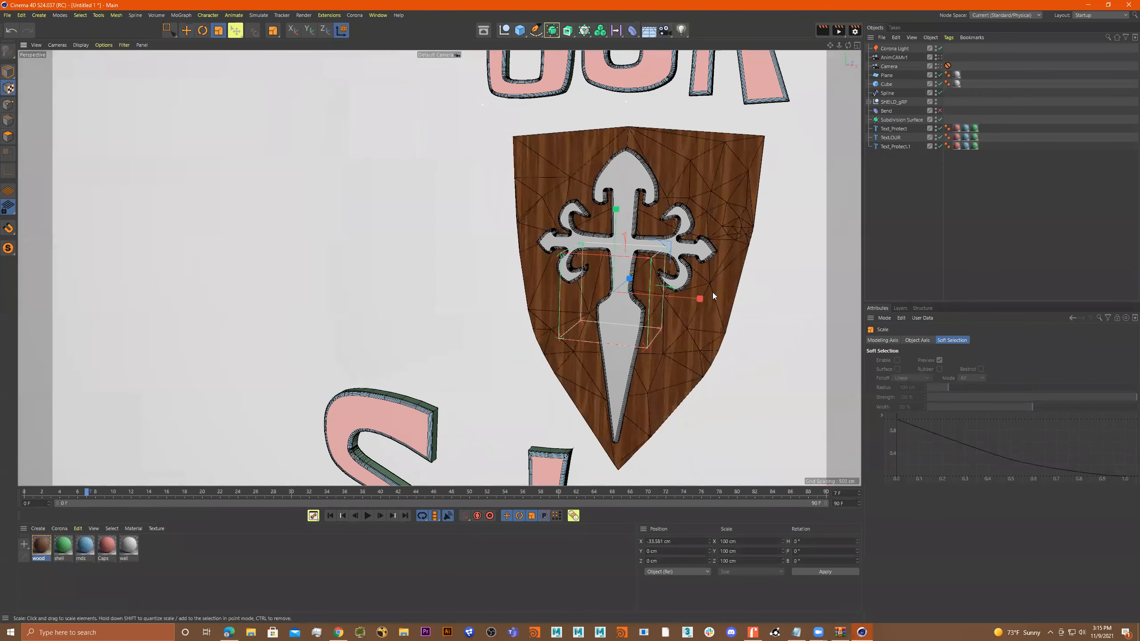
{"action": "mouse_move", "coordinate": [703, 299]}
{"action": "left_mouse_down"}
{"action": "mouse_move", "coordinate": [731, 306]}
{"action": "mouse_move", "coordinate": [642, 285]}
{"action": "mouse_move", "coordinate": [691, 304]}
{"action": "left_mouse_up"}
{"action": "scroll", "coordinate": [670, 304], "scroll_direction": "down", "scroll_amount": 2}
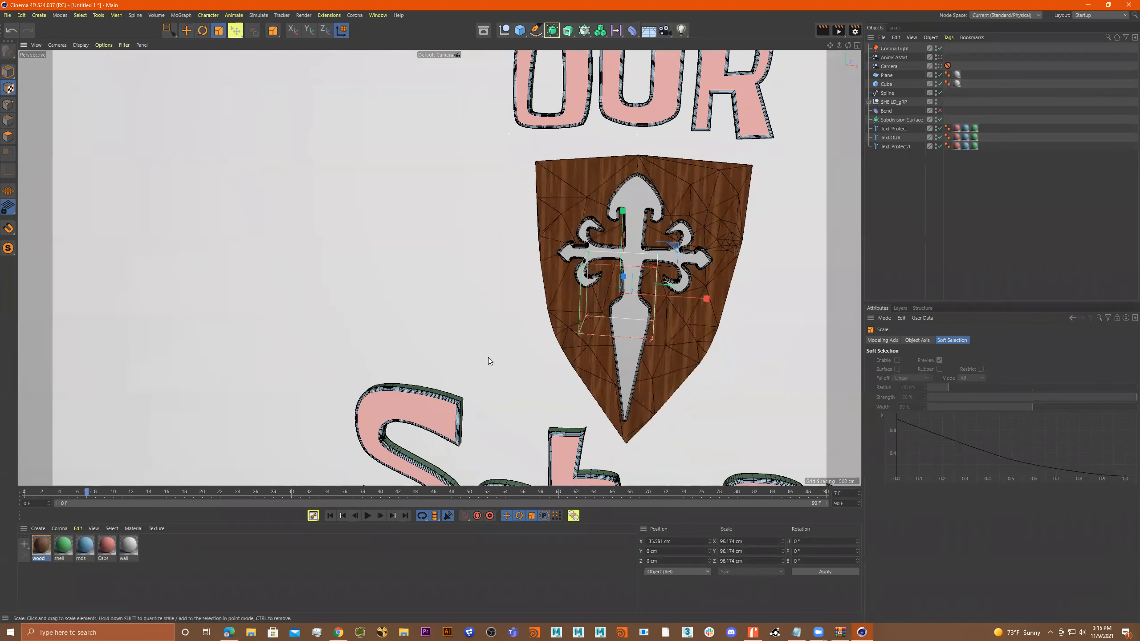
Create a Corona Legacy material and name it gold.
{"action": "left_click", "coordinate": [59, 531]}
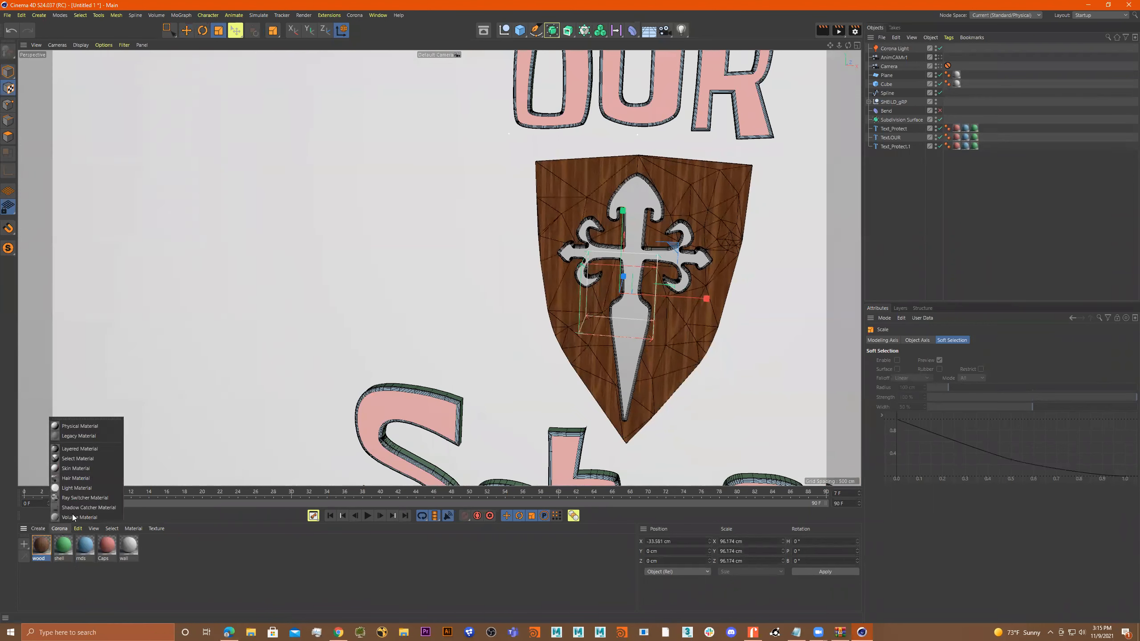
{"action": "left_click", "coordinate": [80, 431]}
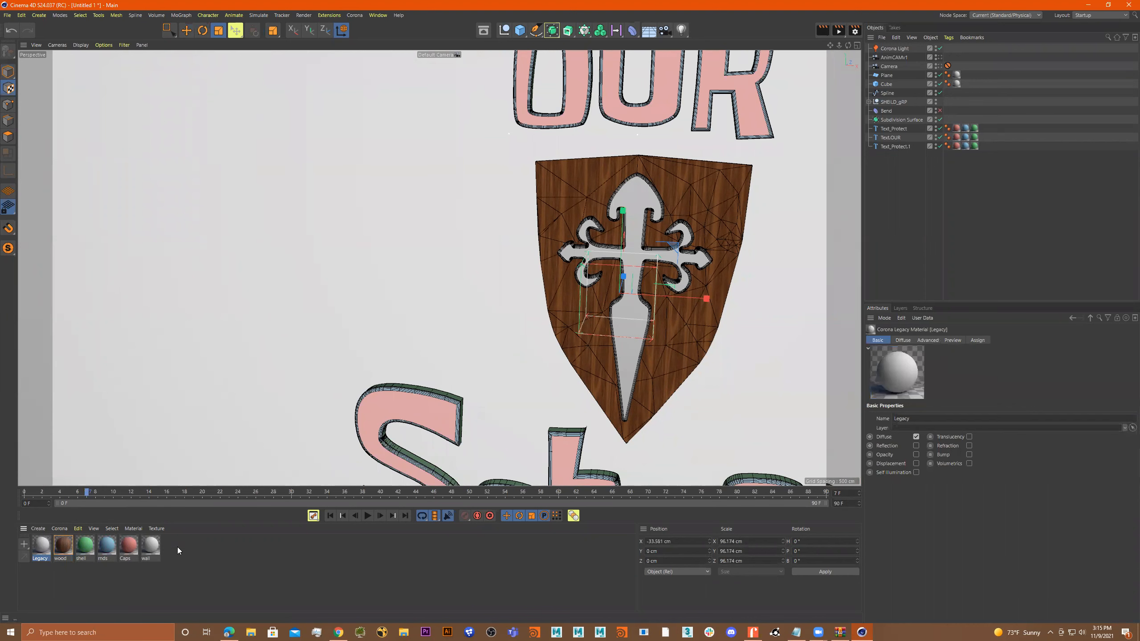
{"action": "double_click", "coordinate": [41, 545]}
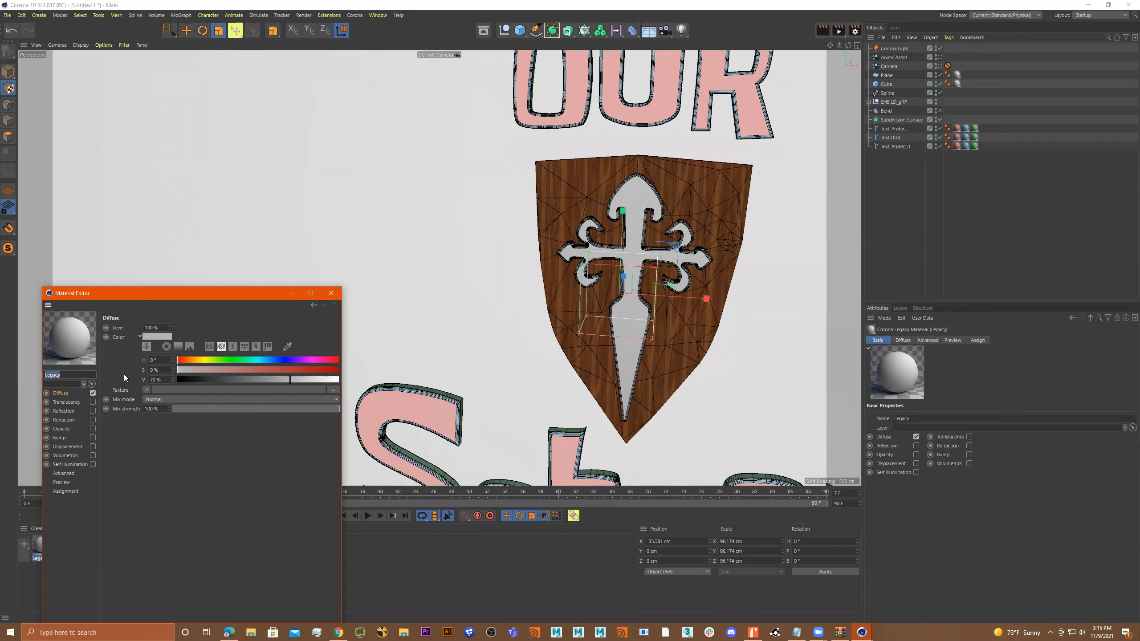
{"action": "type", "text": "gold"}
{"action": "key", "text": "Return"}
Set the gold material's diffuse color to a warm yellow of about H 36°, S 54%, V 85%.
{"action": "left_click", "coordinate": [195, 360]}
{"action": "left_click", "coordinate": [264, 370]}
{"action": "left_click_drag", "start_coordinate": [187, 359], "coordinate": [196, 360]}
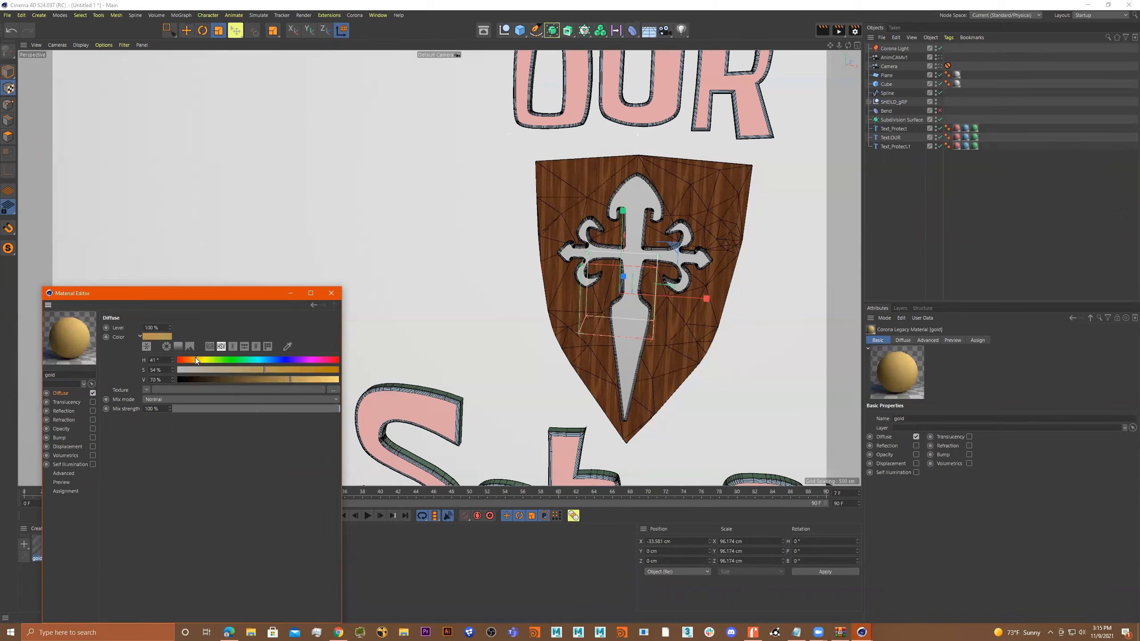
{"action": "left_click", "coordinate": [315, 379]}
{"action": "left_click_drag", "start_coordinate": [205, 360], "coordinate": [194, 363]}
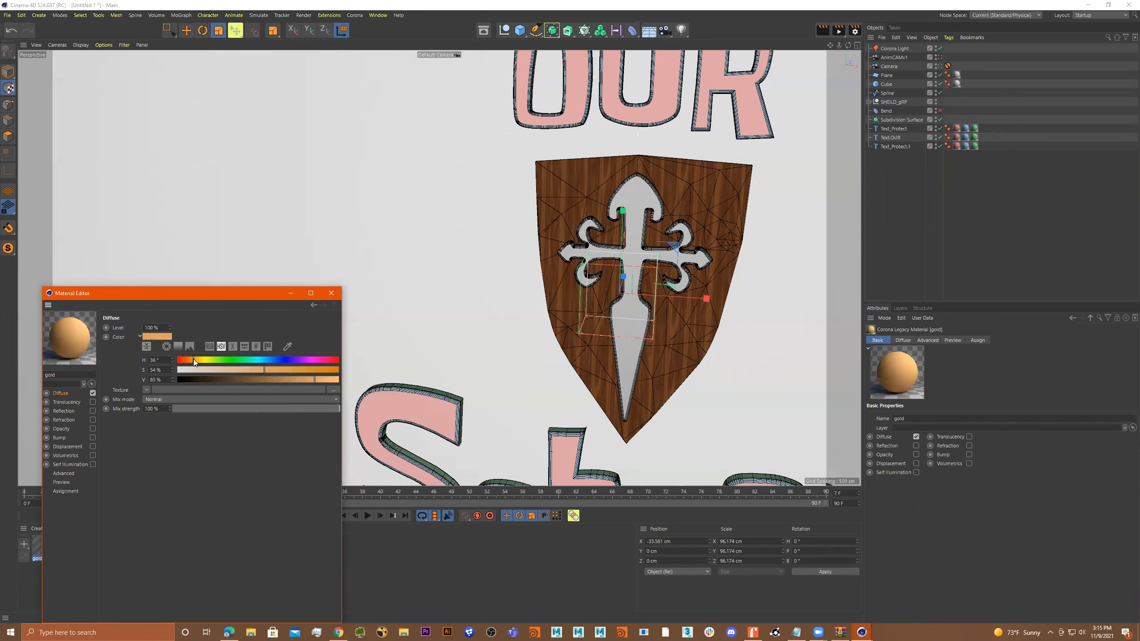
Enable reflection on the gold material with a Fresnel IOR of about 1.91 and glossiness of about 57%.
{"action": "left_click", "coordinate": [93, 411]}
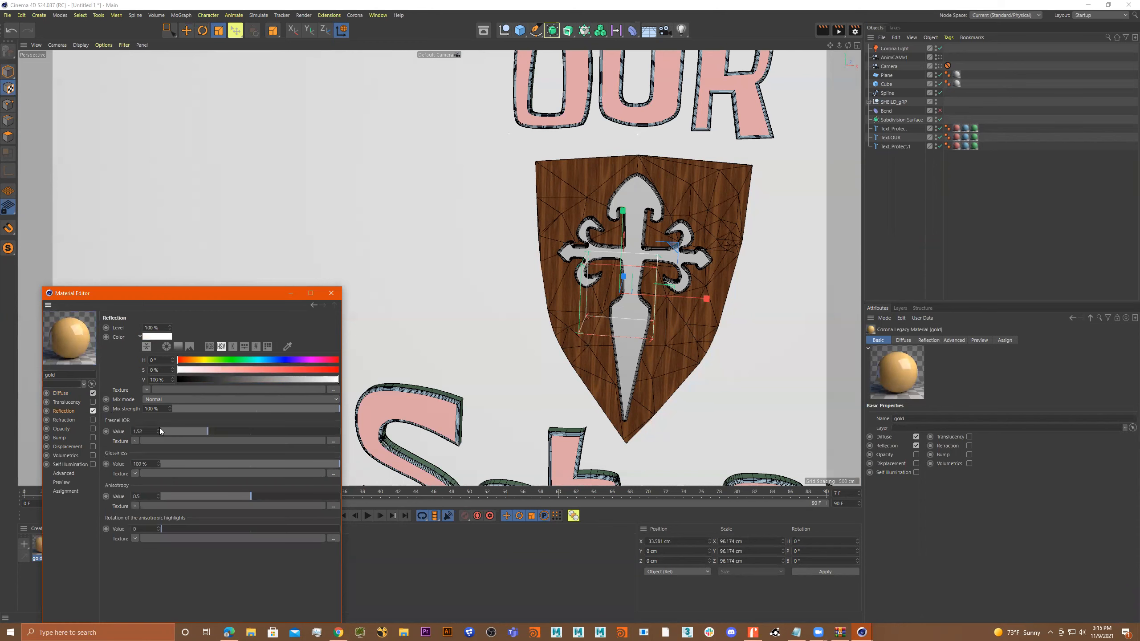
{"action": "mouse_move", "coordinate": [181, 429]}
{"action": "left_mouse_down"}
{"action": "mouse_move", "coordinate": [284, 428]}
{"action": "mouse_move", "coordinate": [242, 428]}
{"action": "left_mouse_up"}
{"action": "left_click", "coordinate": [243, 465]}
{"action": "left_click_drag", "start_coordinate": [261, 463], "coordinate": [277, 465]}
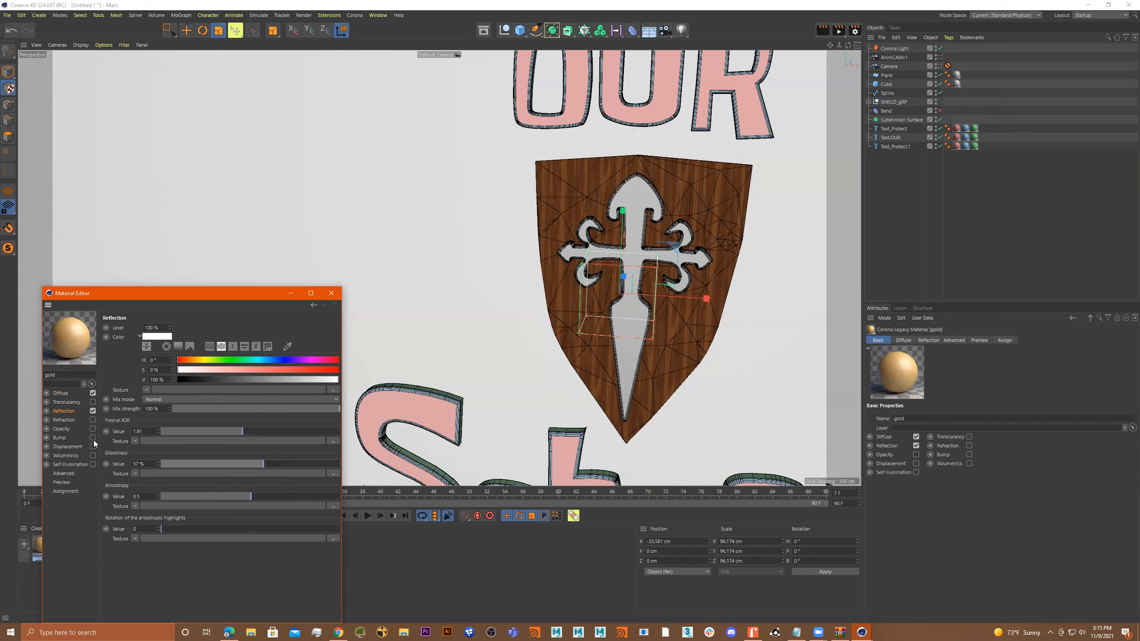
Lower the gold material's reflection anisotropy to about 0.15 and reset the anisotropic highlight rotation to its default.
{"action": "left_click", "coordinate": [209, 496]}
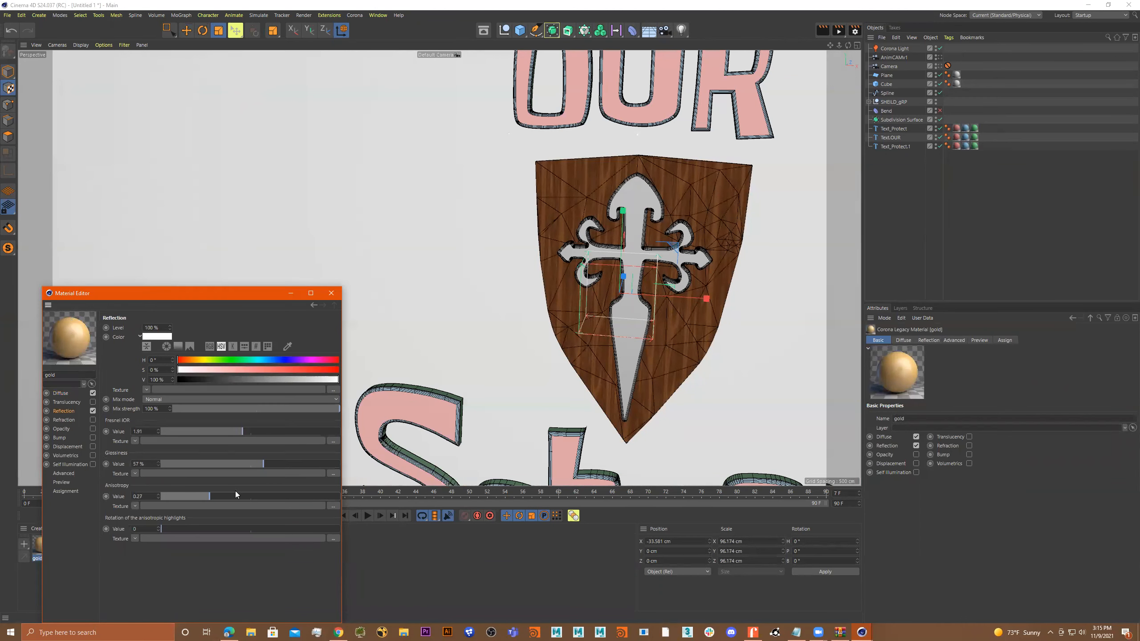
{"action": "mouse_move", "coordinate": [187, 495]}
{"action": "left_mouse_down"}
{"action": "mouse_move", "coordinate": [172, 498]}
{"action": "mouse_move", "coordinate": [284, 497]}
{"action": "mouse_move", "coordinate": [187, 501]}
{"action": "left_mouse_up"}
{"action": "left_click_drag", "start_coordinate": [239, 526], "coordinate": [171, 530]}
{"action": "right_click", "coordinate": [117, 529]}
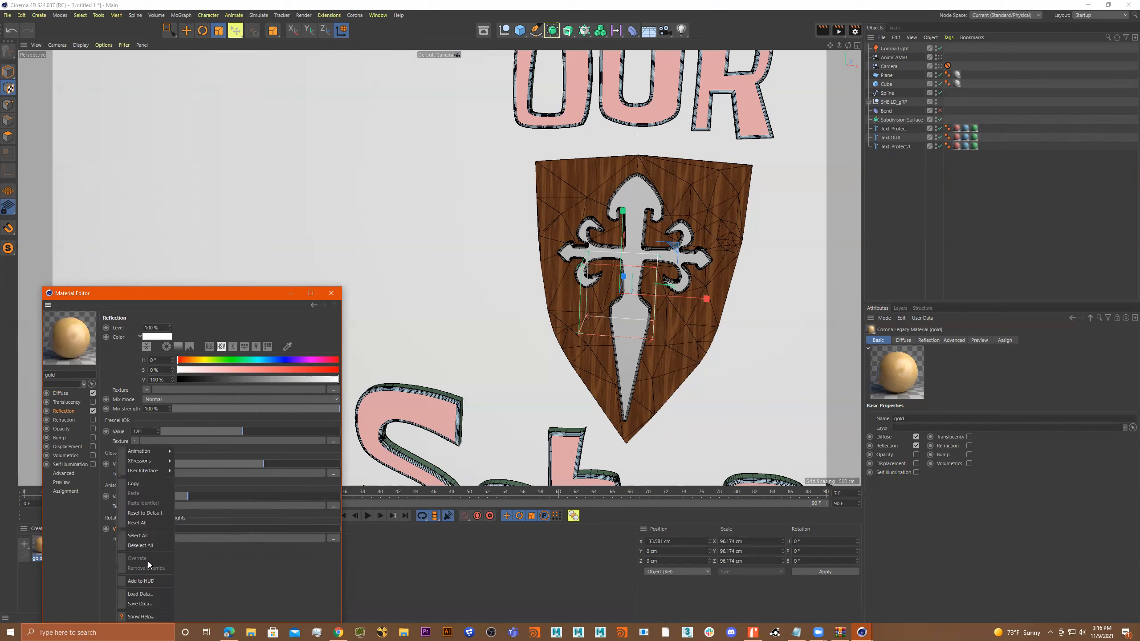
{"action": "left_click", "coordinate": [147, 515]}
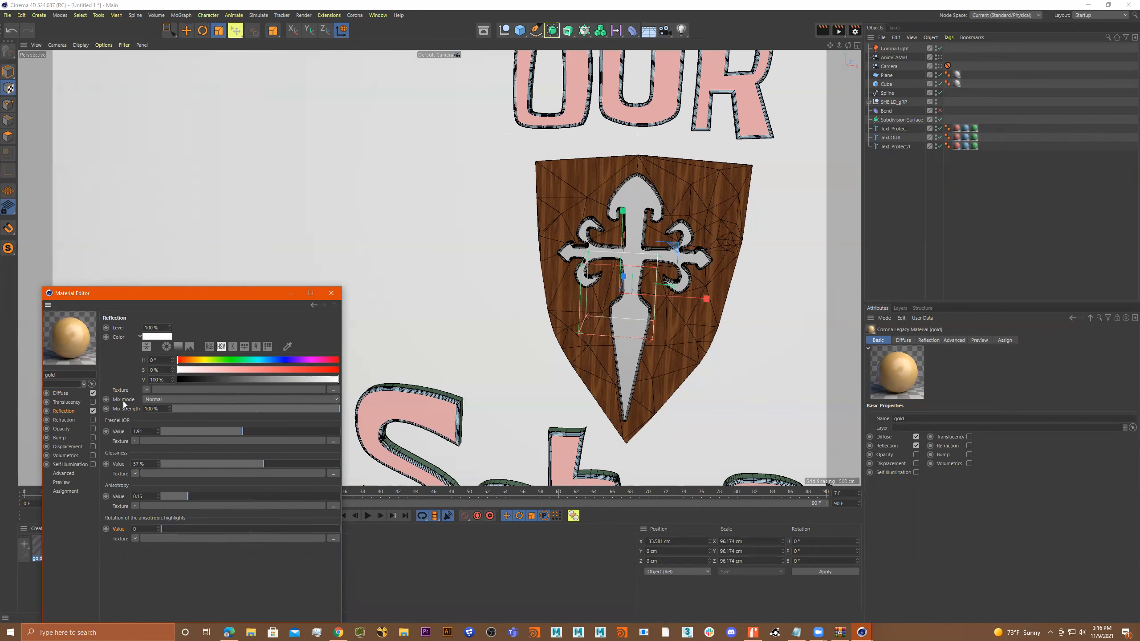
Enable refraction on the gold material, lower its level to about 9%, and close the material settings.
{"action": "left_click", "coordinate": [93, 420]}
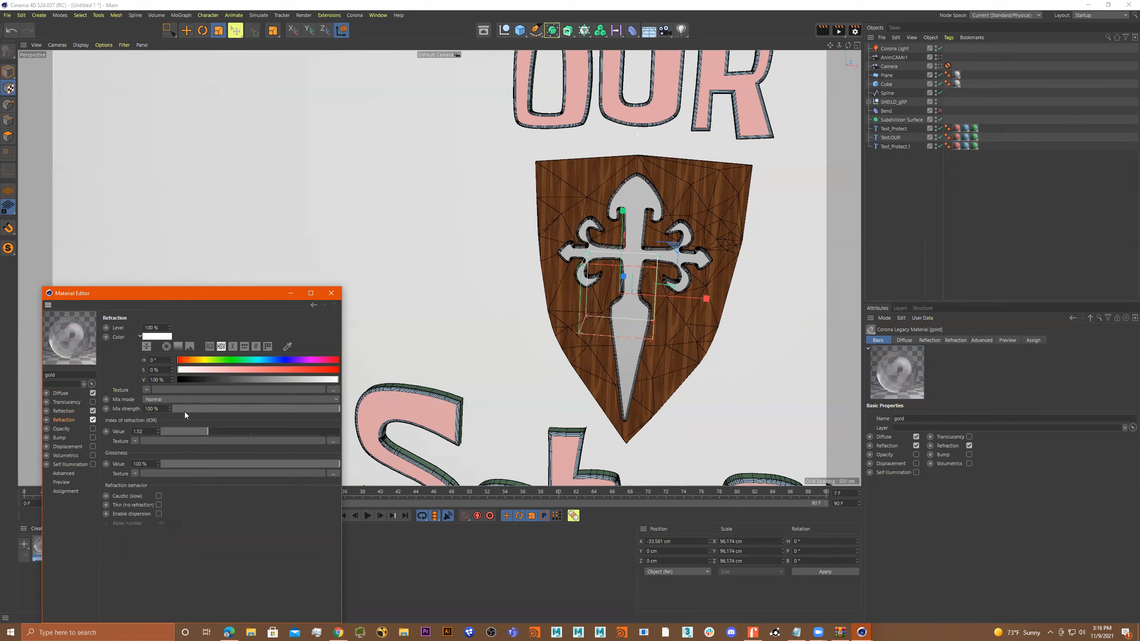
{"action": "left_click_drag", "start_coordinate": [203, 405], "coordinate": [338, 407]}
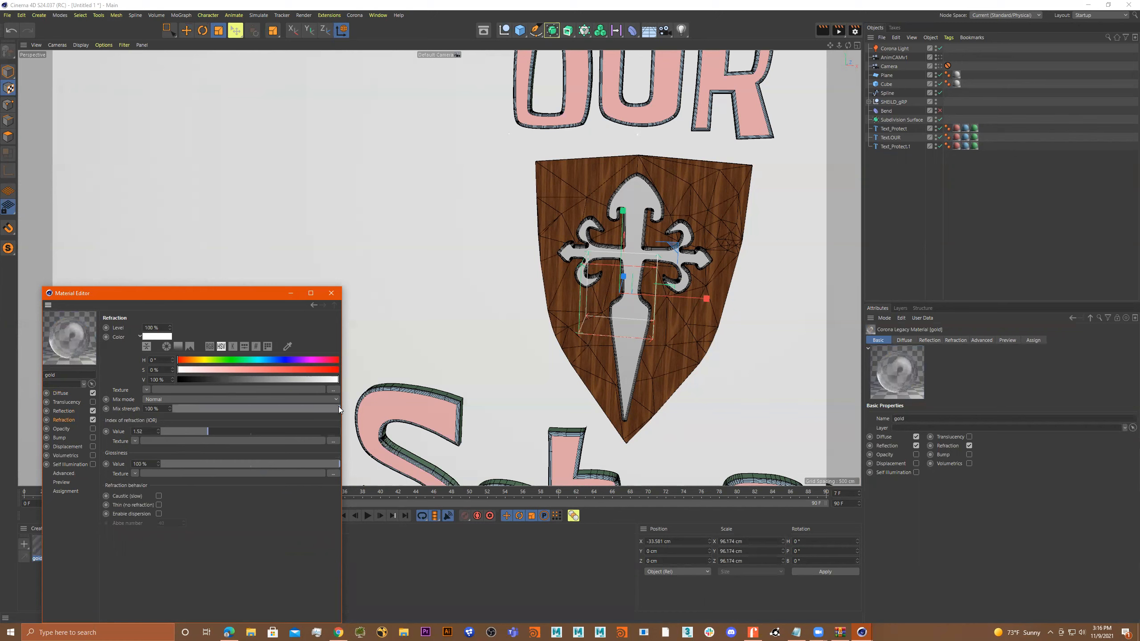
{"action": "left_click", "coordinate": [188, 464]}
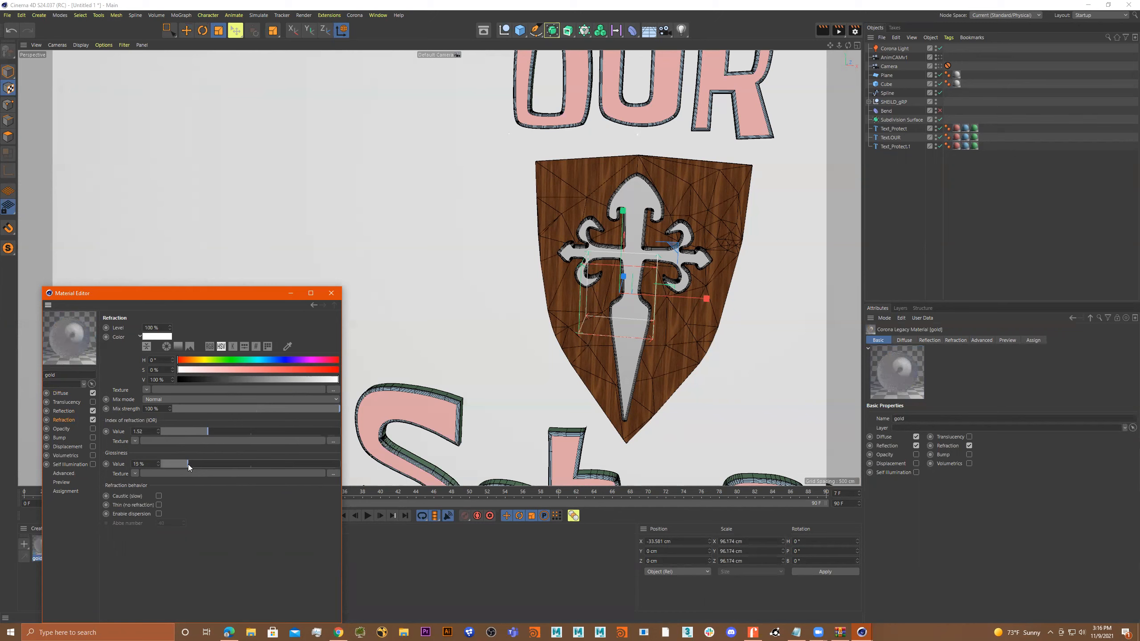
{"action": "left_click_drag", "start_coordinate": [188, 464], "coordinate": [364, 463]}
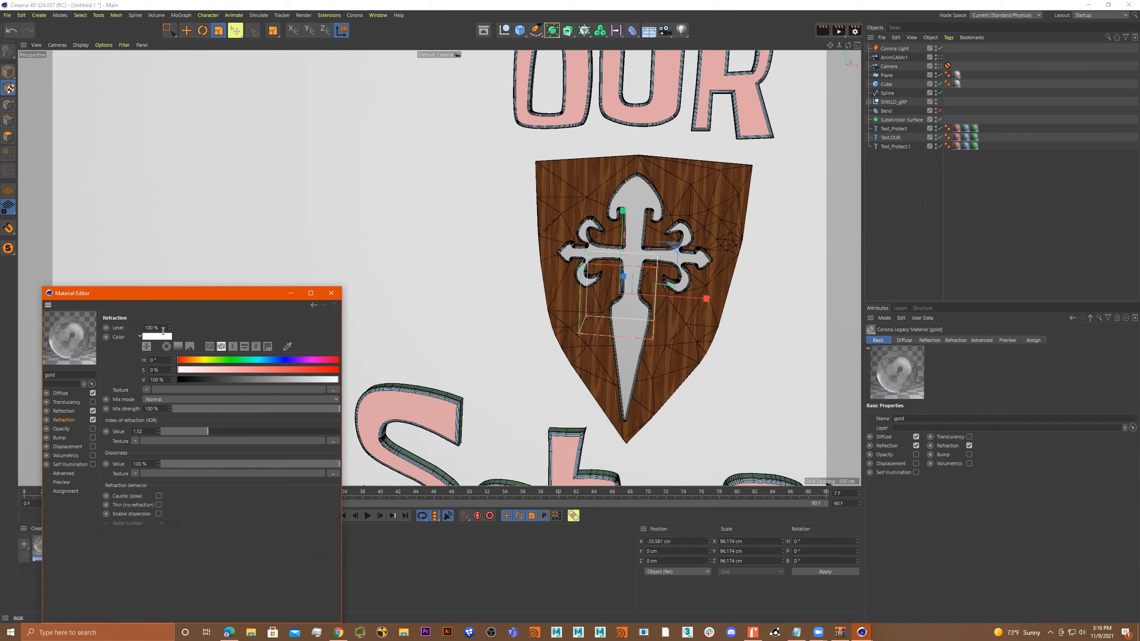
{"action": "left_click_drag", "start_coordinate": [169, 328], "coordinate": [169, 341]}
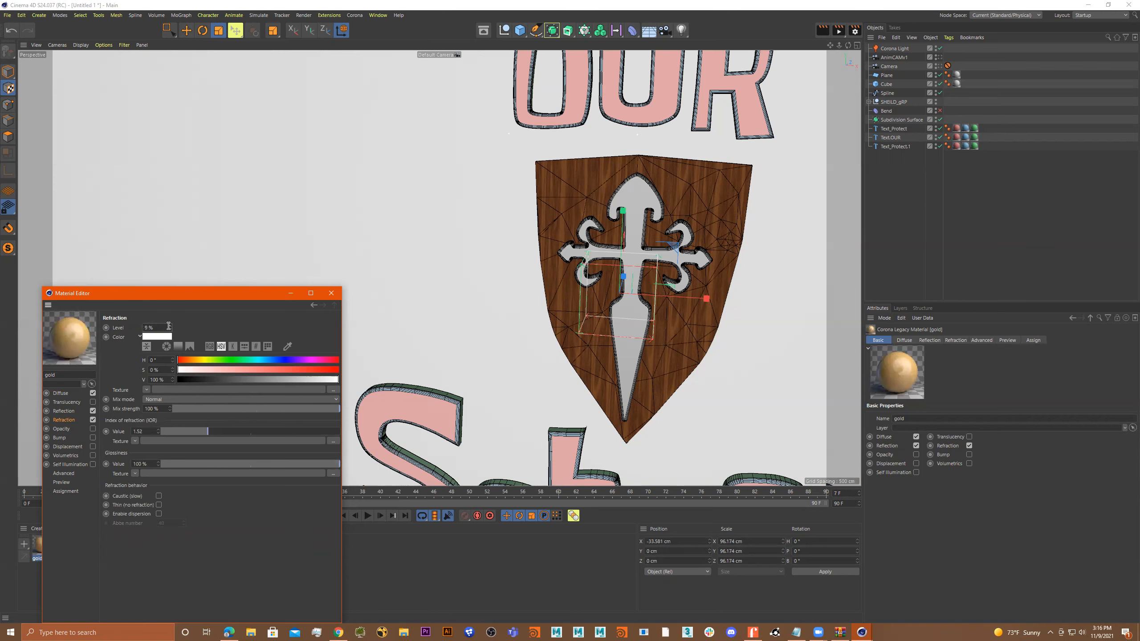
{"action": "left_click_drag", "start_coordinate": [169, 328], "coordinate": [171, 330]}
{"action": "left_click", "coordinate": [332, 293]}
Apply the gold material to the cross on the shield.
{"action": "left_click_drag", "start_coordinate": [47, 546], "coordinate": [639, 210]}
{"action": "right_click_drag", "start_coordinate": [628, 238], "coordinate": [485, 261], "text": "alt"}
{"action": "left_click_drag", "start_coordinate": [485, 261], "coordinate": [504, 249], "text": "alt"}
{"action": "right_click_drag", "start_coordinate": [504, 248], "coordinate": [494, 250], "text": "alt"}
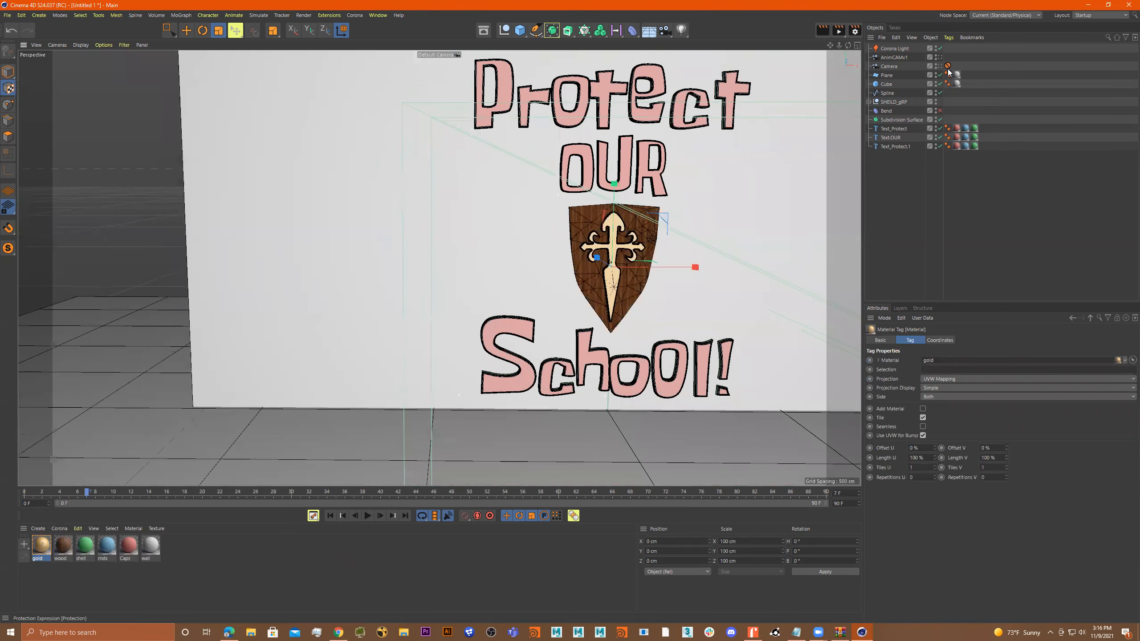
Look through the AnimCAMv1 camera and set the project's renderer to Corona.
{"action": "left_click", "coordinate": [939, 57]}
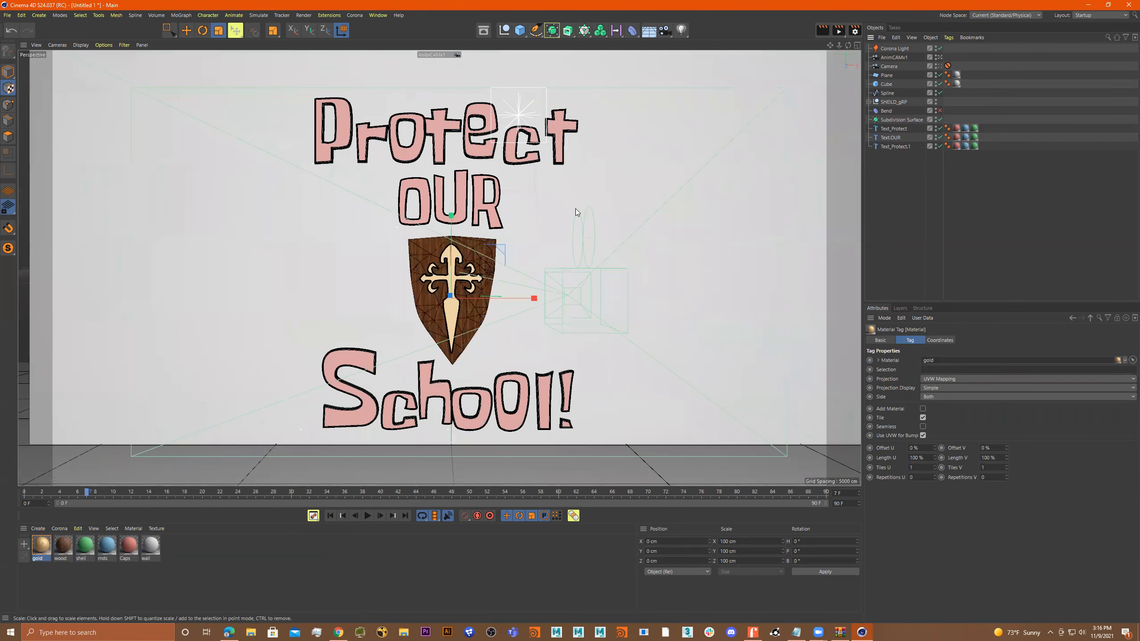
{"action": "left_click", "coordinate": [837, 31]}
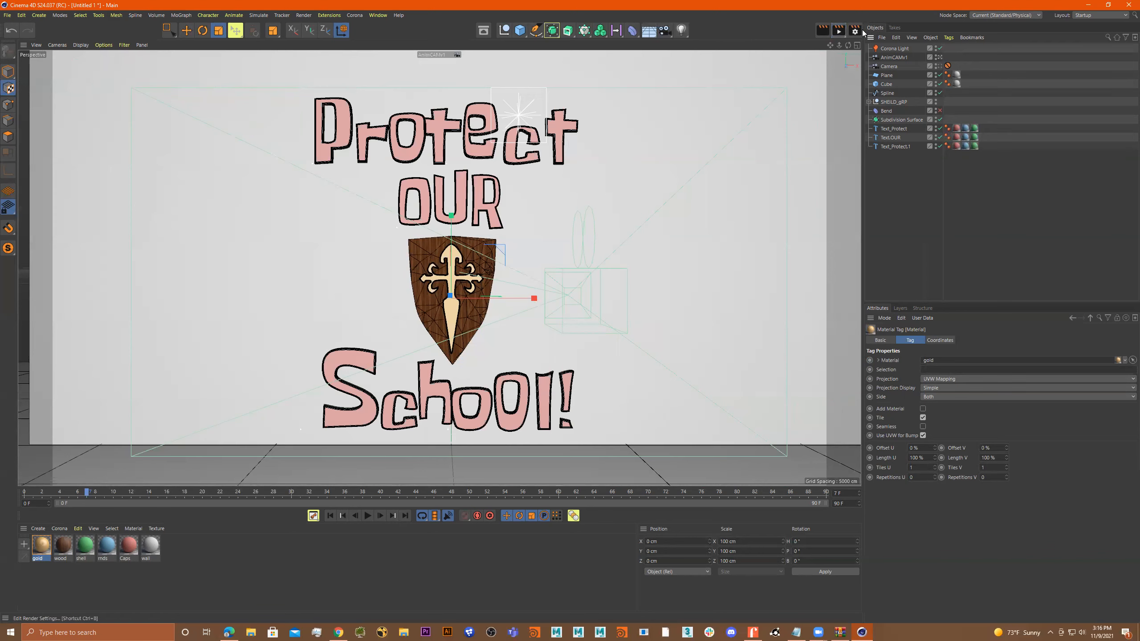
{"action": "left_click", "coordinate": [855, 30]}
{"action": "left_click", "coordinate": [825, 46]}
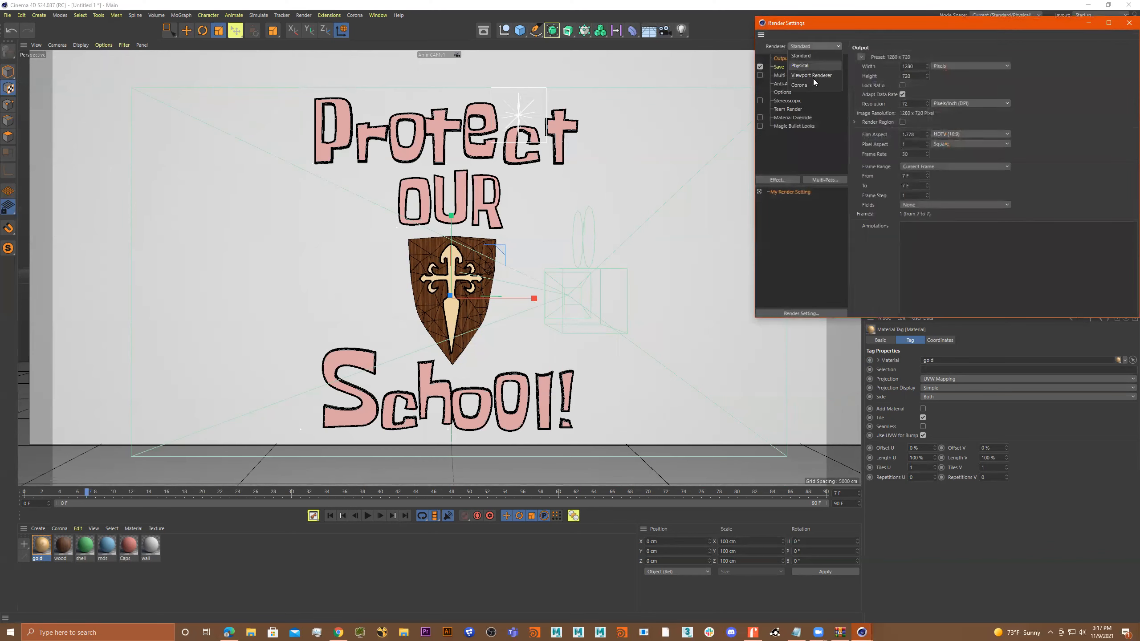
{"action": "left_click", "coordinate": [807, 85]}
{"action": "left_click_drag", "start_coordinate": [907, 25], "coordinate": [835, 24]}
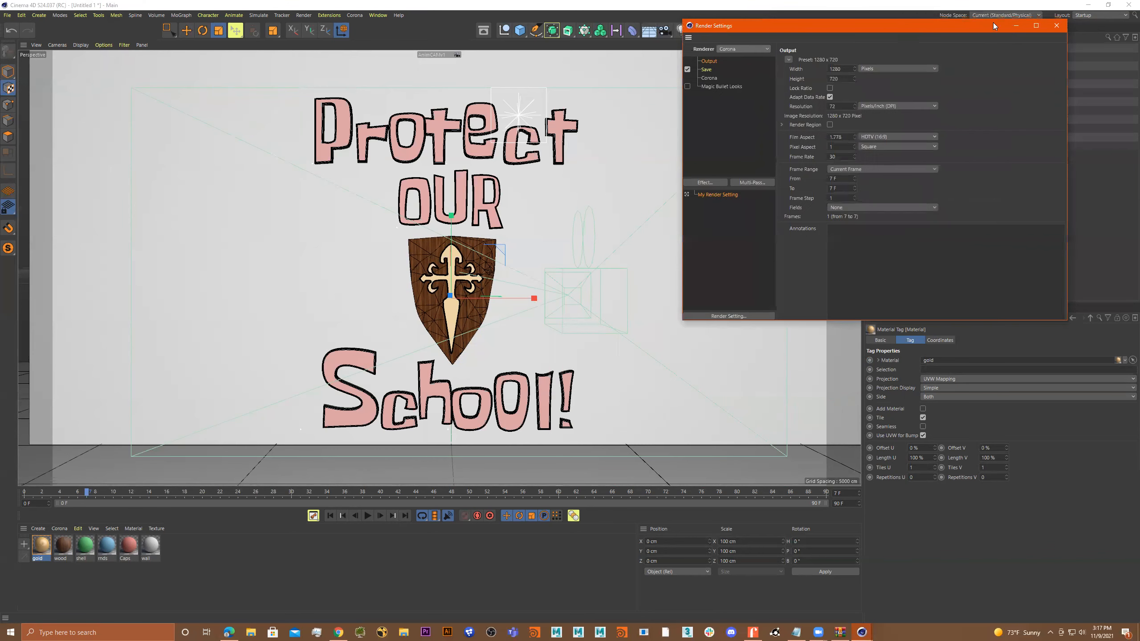
{"action": "left_click", "coordinate": [1057, 23]}
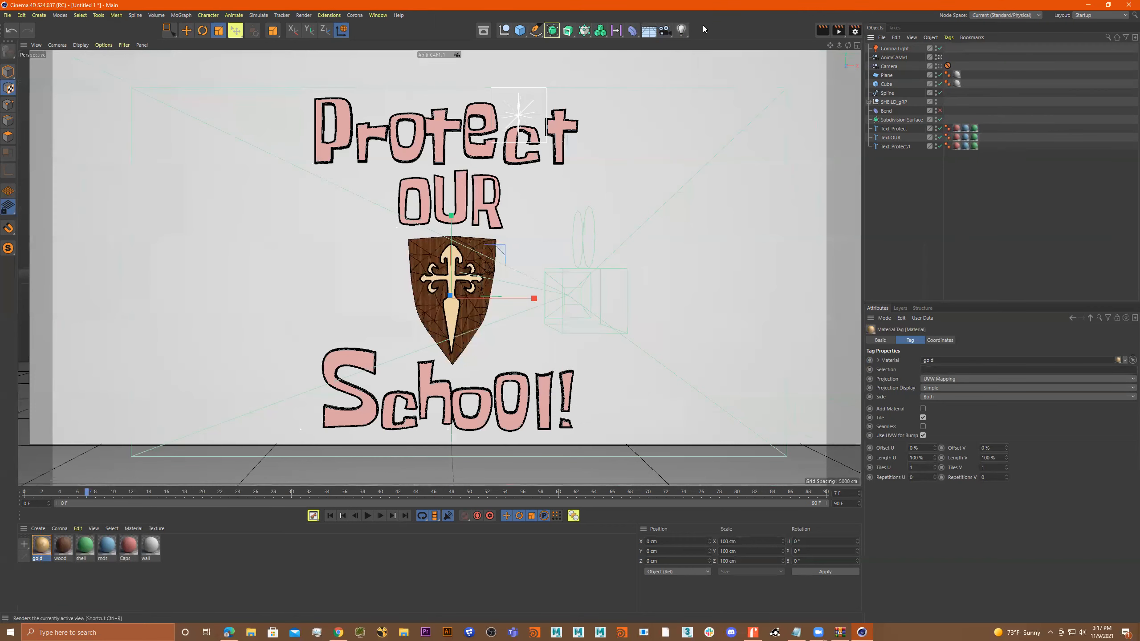
Start a Corona interactive rendering and set the Corona Light's intensity to 500.
{"action": "left_click", "coordinate": [354, 15]}
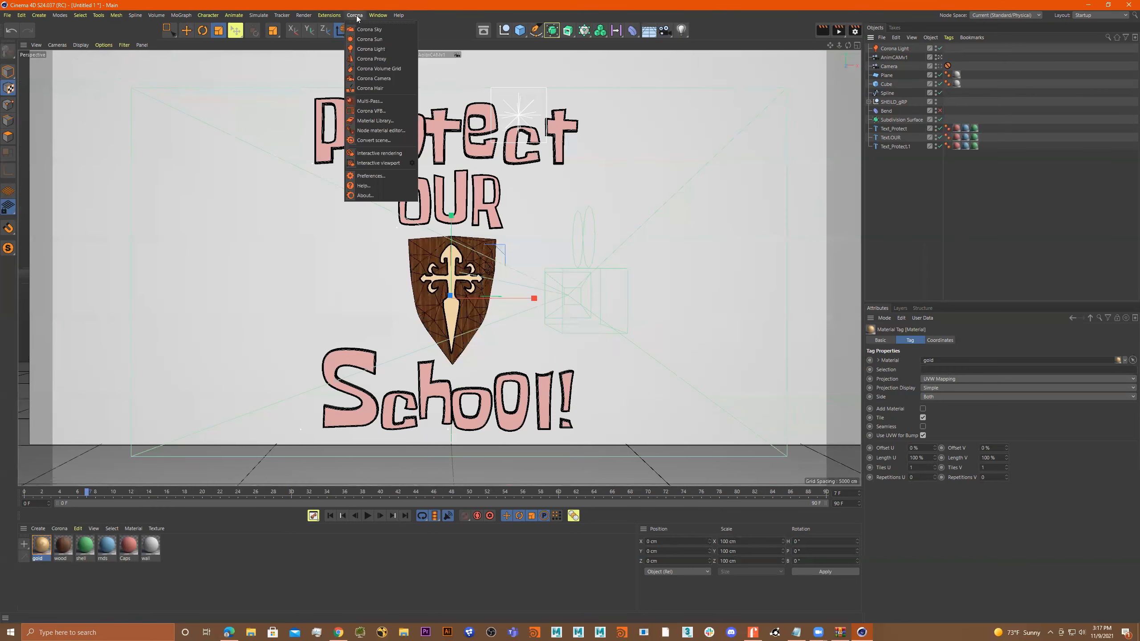
{"action": "left_click", "coordinate": [390, 153]}
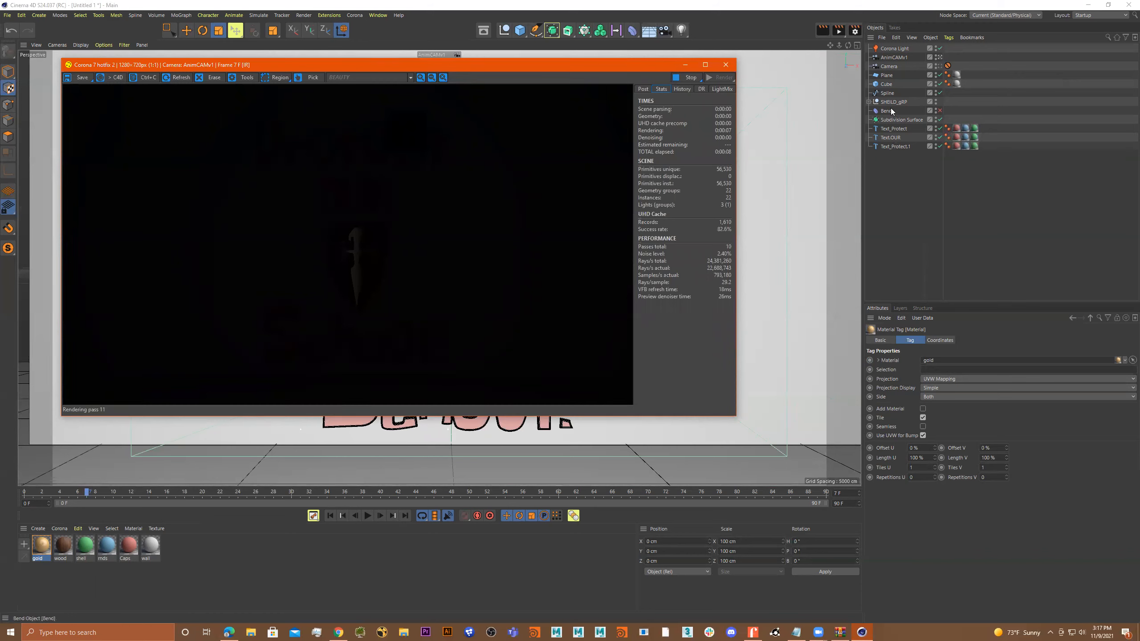
{"action": "left_click", "coordinate": [904, 50]}
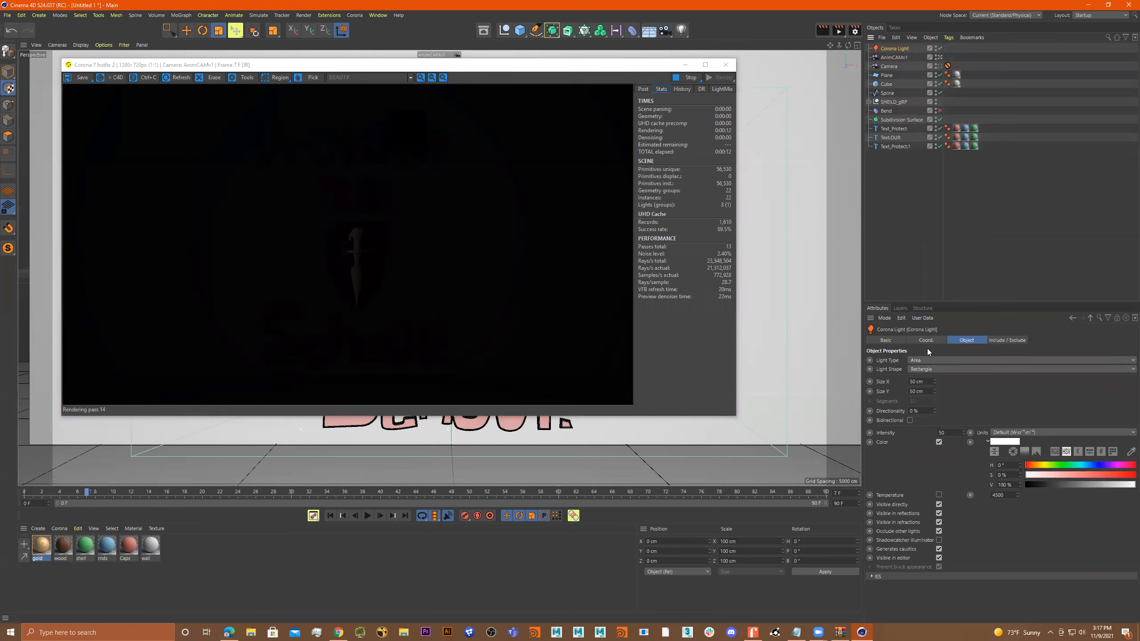
{"action": "left_click", "coordinate": [951, 431]}
{"action": "type", "text": "500"}
{"action": "key", "text": "Return"}
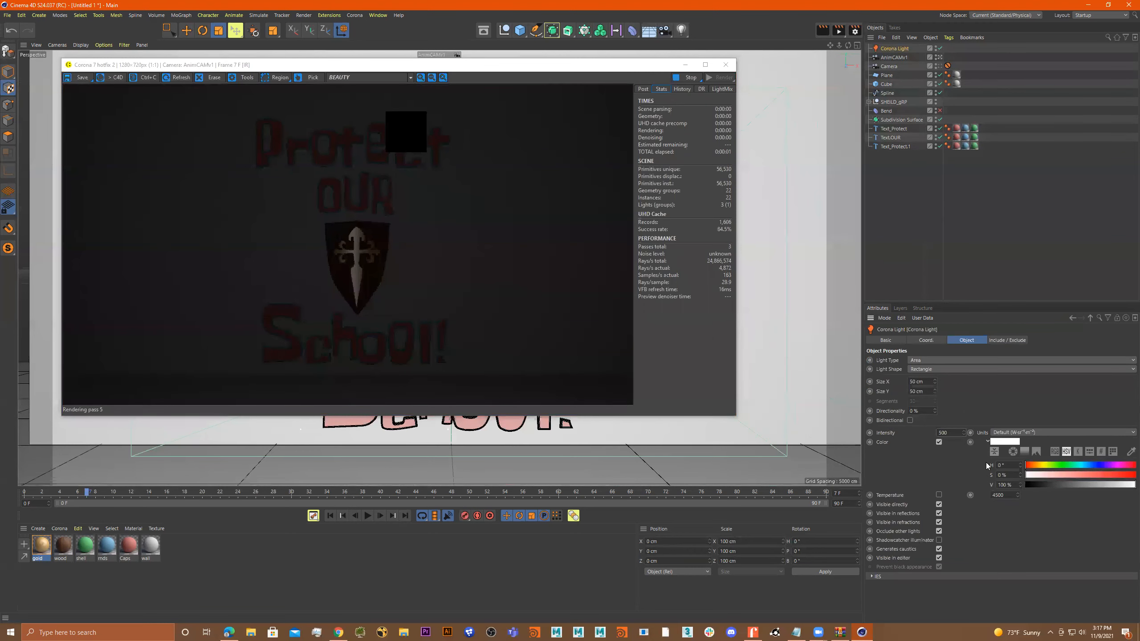
Try Corona Light intensities of 50000 and 20000, settle on 10000, and close the interactive render window.
{"action": "left_click_drag", "start_coordinate": [957, 435], "coordinate": [911, 430]}
{"action": "type", "text": "50000"}
{"action": "key", "text": "Return"}
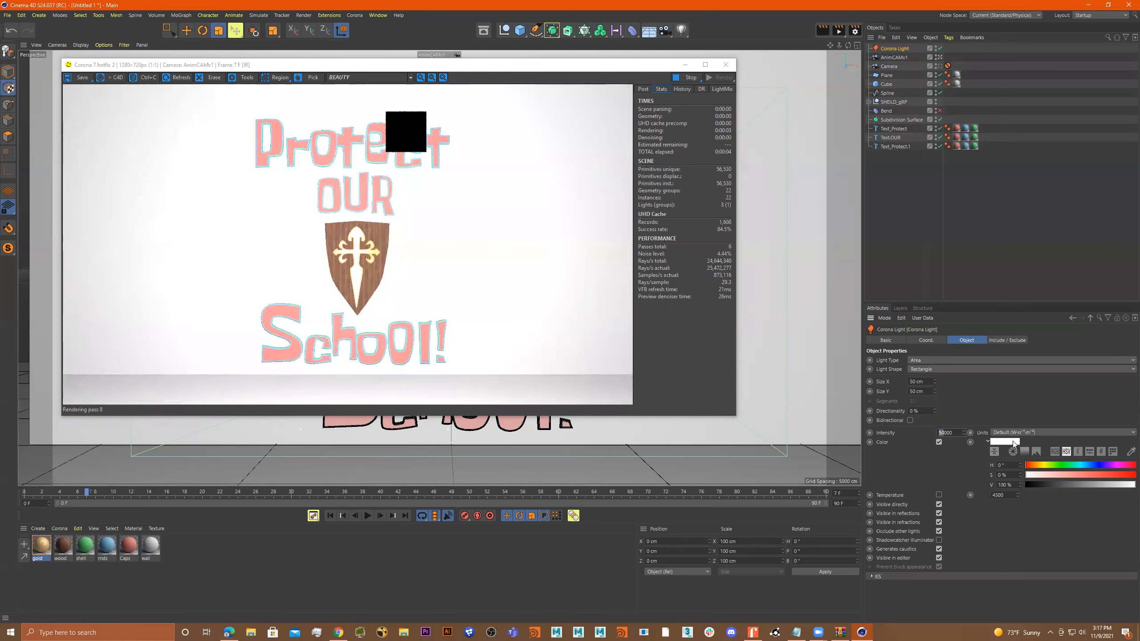
{"action": "type", "text": "20"}
{"action": "key", "text": "Return"}
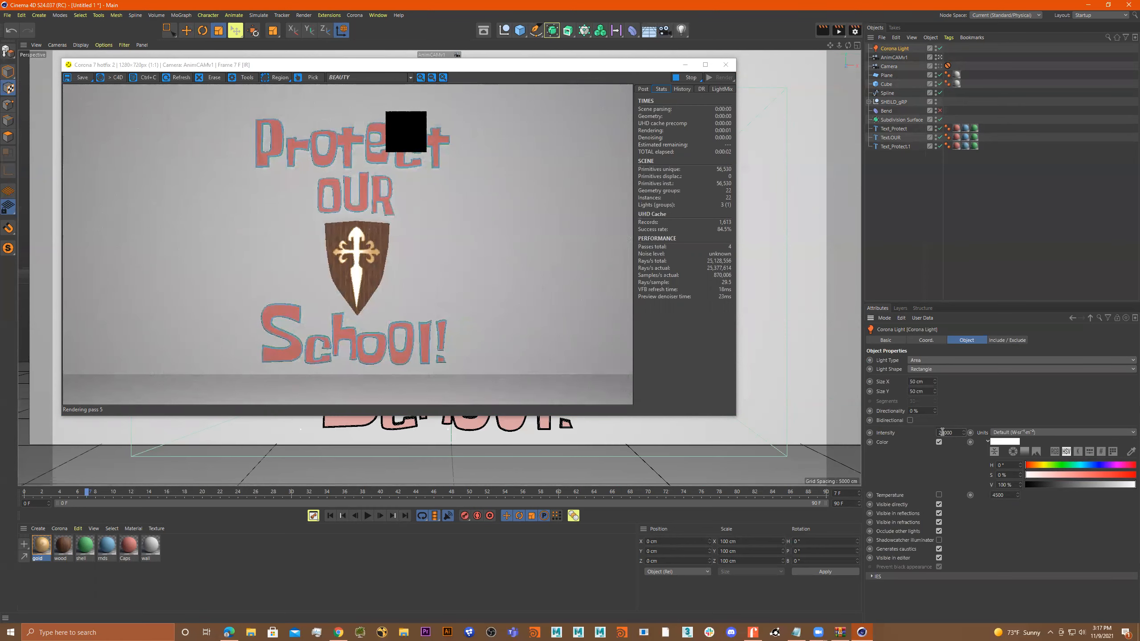
{"action": "left_click_drag", "start_coordinate": [942, 432], "coordinate": [933, 431]}
{"action": "type", "text": "1"}
{"action": "key", "text": "Return"}
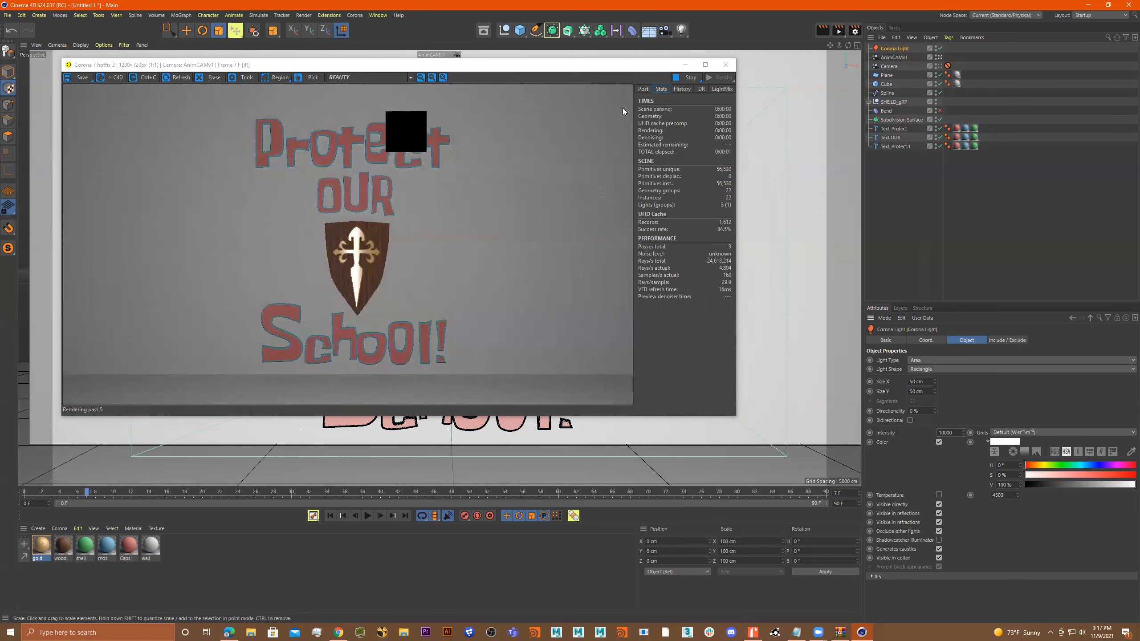
{"action": "left_click", "coordinate": [725, 64]}
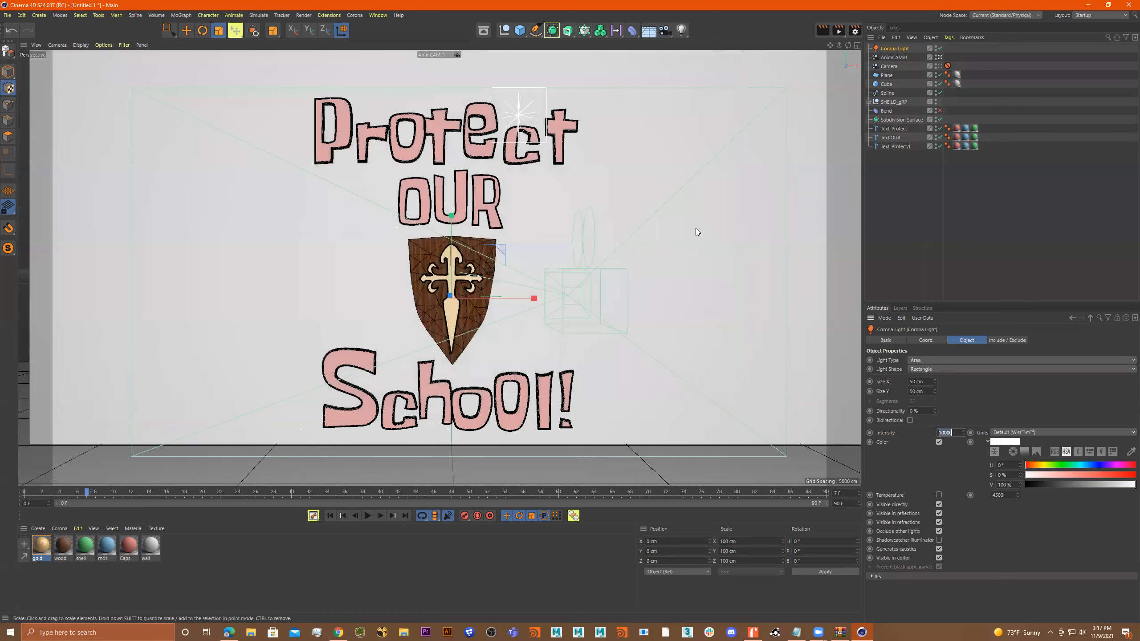
Adjust the framing of the AnimCAMv1 camera and switch back to the default camera.
{"action": "right_click_drag", "start_coordinate": [638, 244], "coordinate": [623, 242], "text": "alt"}
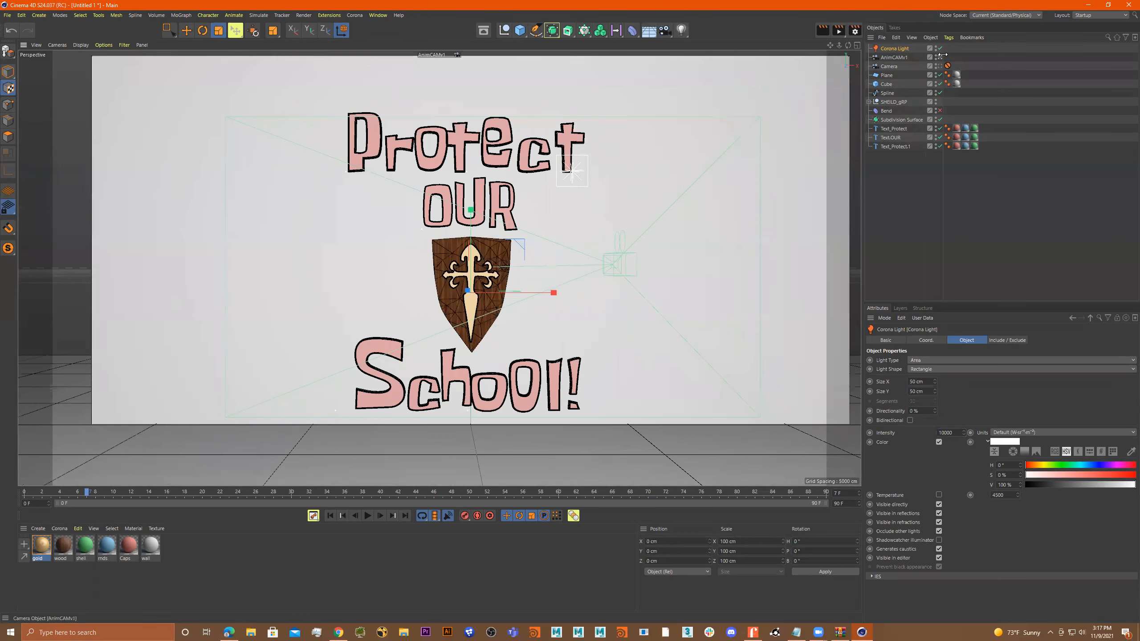
{"action": "right_click_drag", "start_coordinate": [659, 172], "coordinate": [685, 168], "text": "alt"}
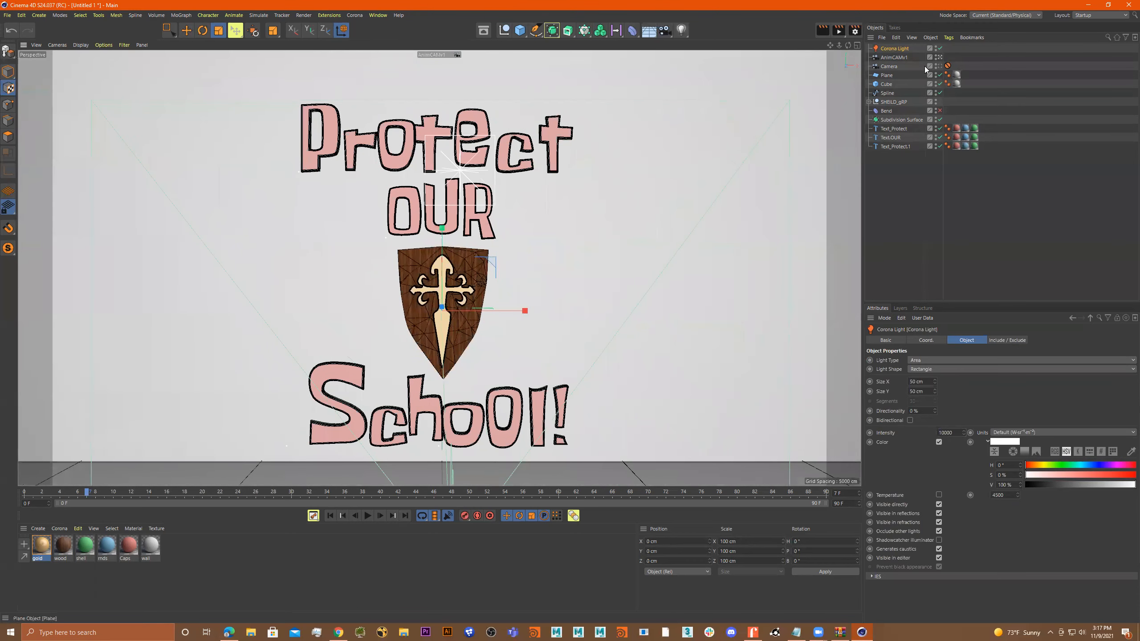
{"action": "left_click", "coordinate": [938, 56]}
{"action": "left_click", "coordinate": [939, 57]}
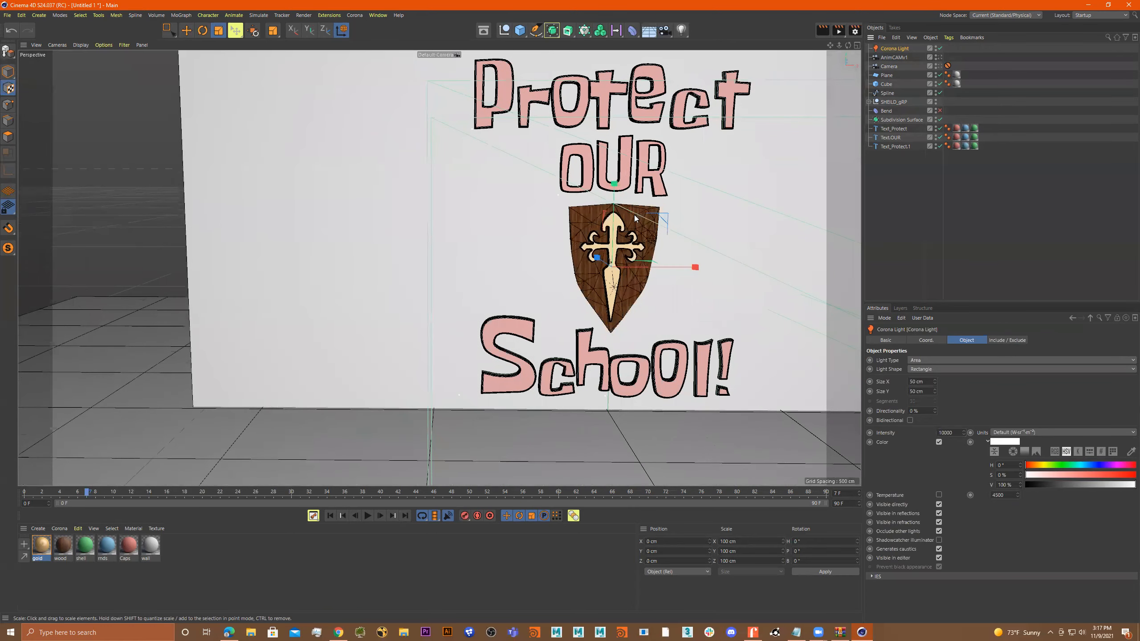
Enlarge the rectangular Corona Light to about 1741 cm in X and 874 cm in Y.
{"action": "right_click_drag", "start_coordinate": [637, 220], "coordinate": [587, 225], "text": "alt"}
{"action": "left_click_drag", "start_coordinate": [587, 226], "coordinate": [635, 248], "text": "alt"}
{"action": "middle_click_drag", "start_coordinate": [635, 247], "coordinate": [535, 255], "text": "alt"}
{"action": "right_click_drag", "start_coordinate": [628, 269], "coordinate": [570, 272], "text": "alt"}
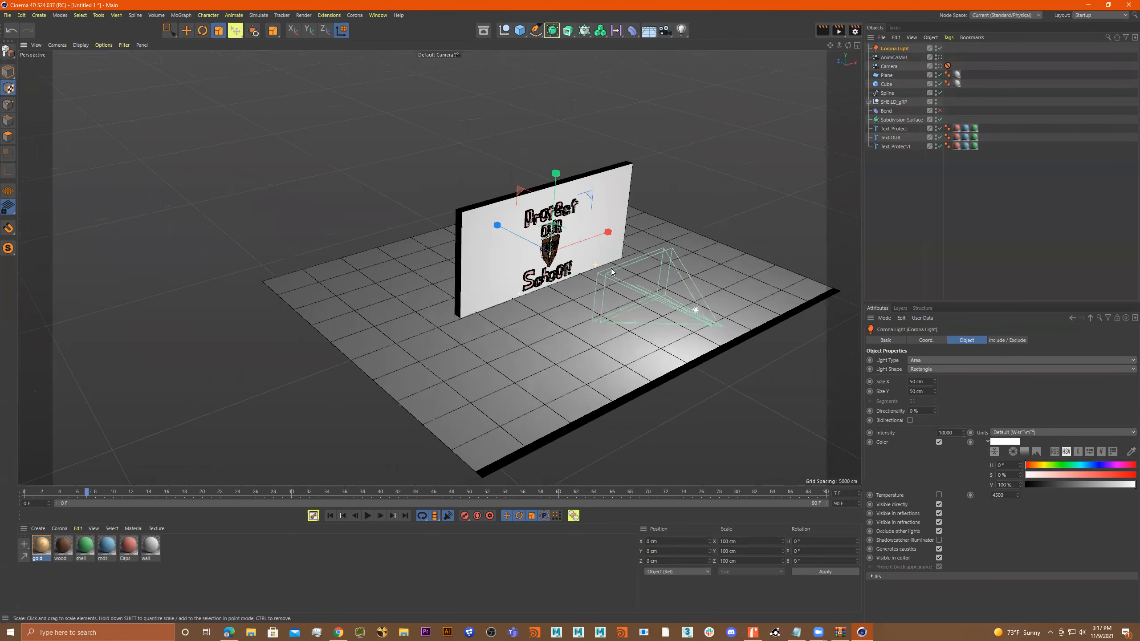
{"action": "right_click_drag", "start_coordinate": [740, 335], "coordinate": [766, 332], "text": "alt"}
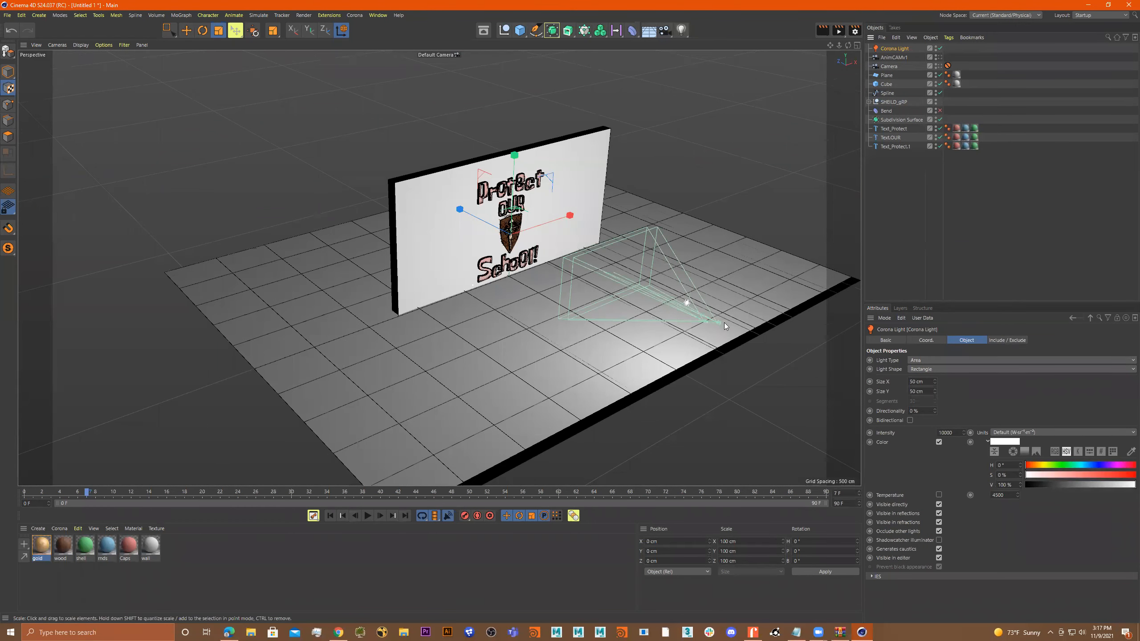
{"action": "left_click_drag", "start_coordinate": [725, 304], "coordinate": [713, 334], "text": "alt"}
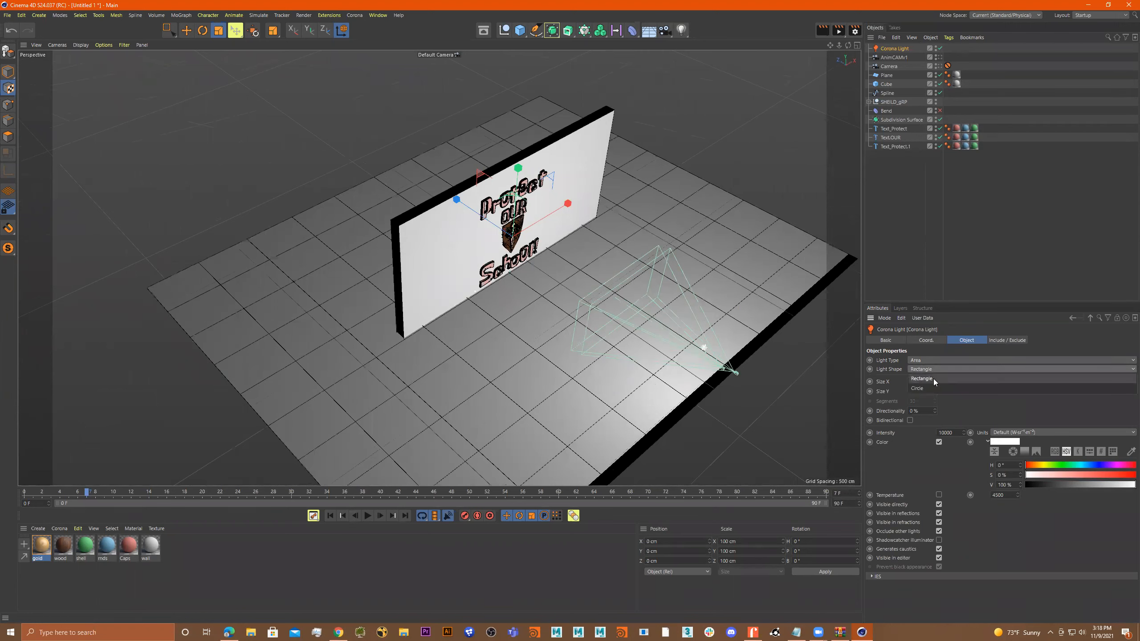
{"action": "left_click_drag", "start_coordinate": [934, 381], "coordinate": [940, 525]}
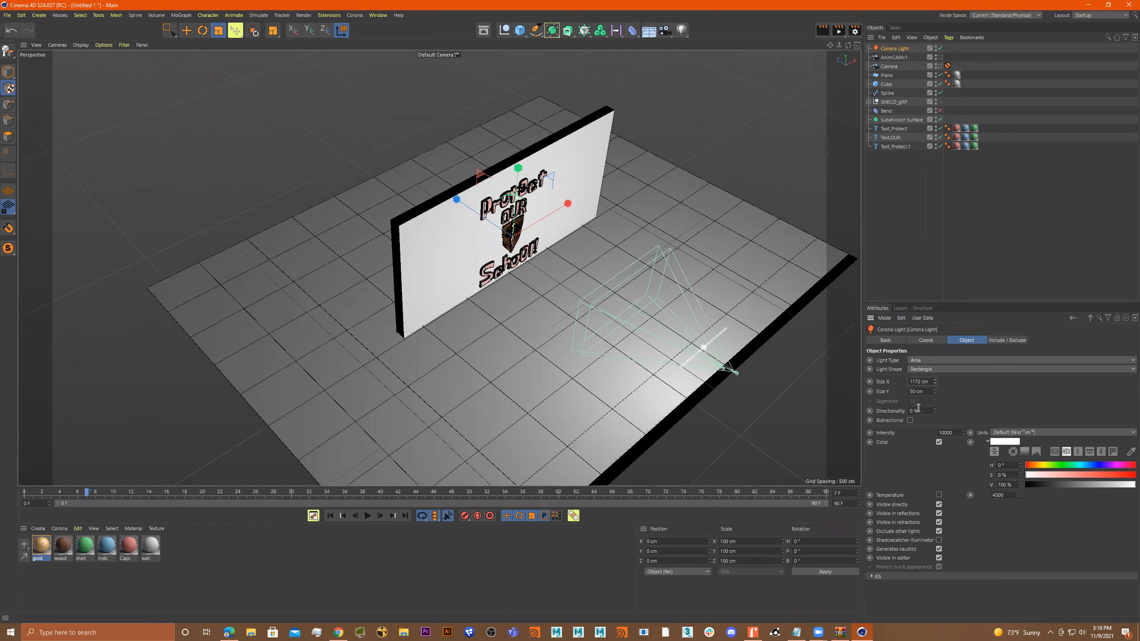
{"action": "left_click_drag", "start_coordinate": [934, 380], "coordinate": [923, 517]}
{"action": "left_click_drag", "start_coordinate": [933, 391], "coordinate": [934, 341]}
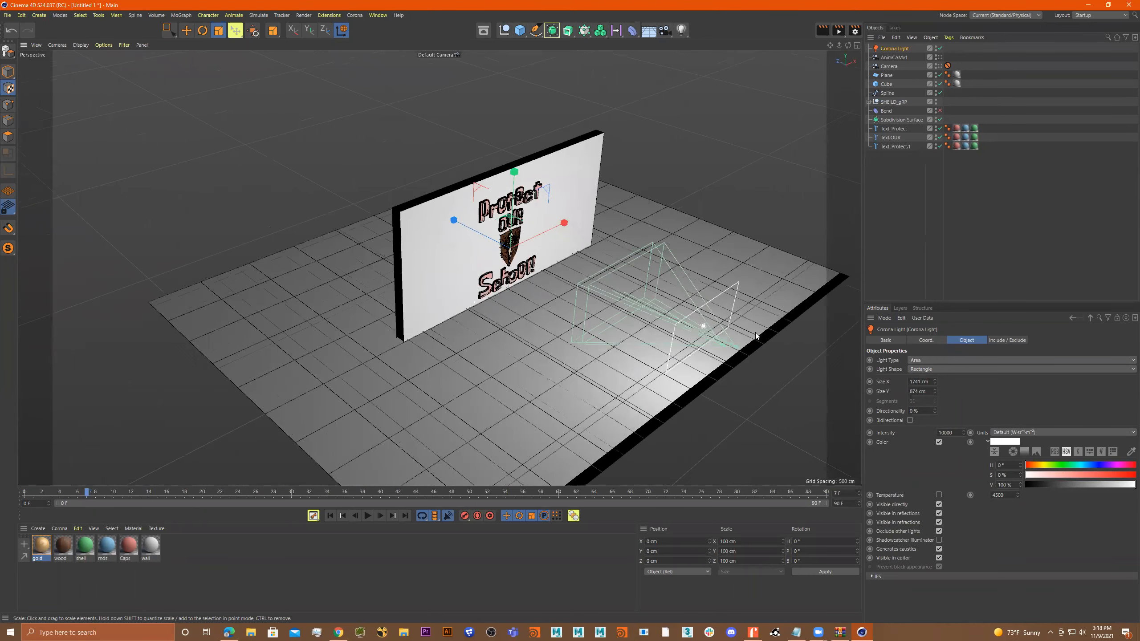
{"action": "key", "text": "r"}
{"action": "left_click_drag", "start_coordinate": [585, 278], "coordinate": [585, 271], "text": "alt"}
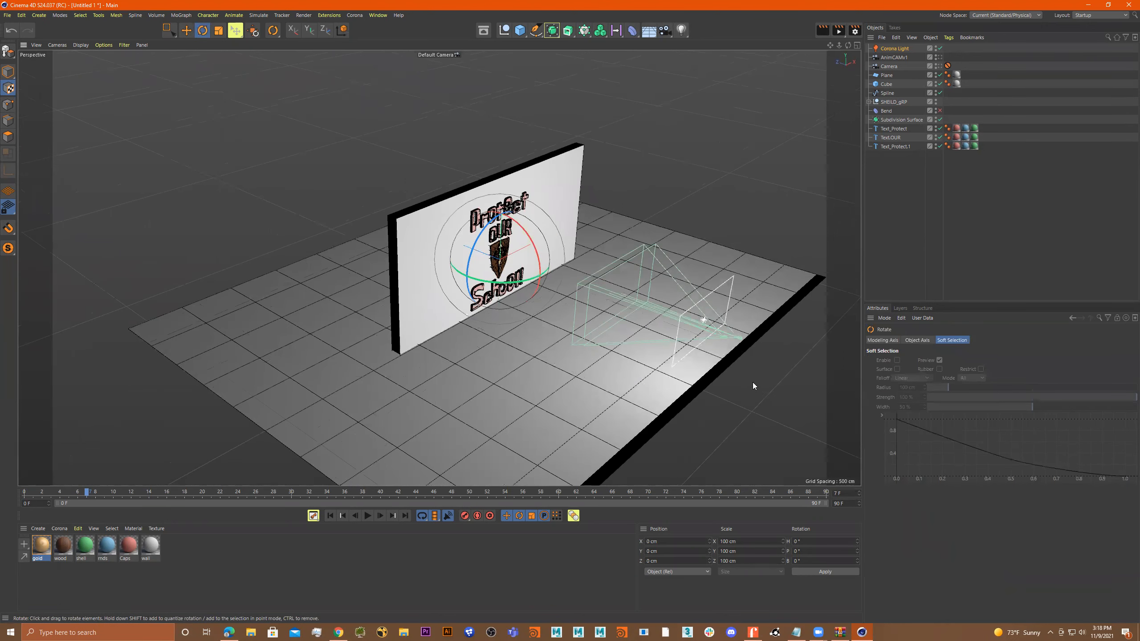
{"action": "left_click", "coordinate": [895, 48]}
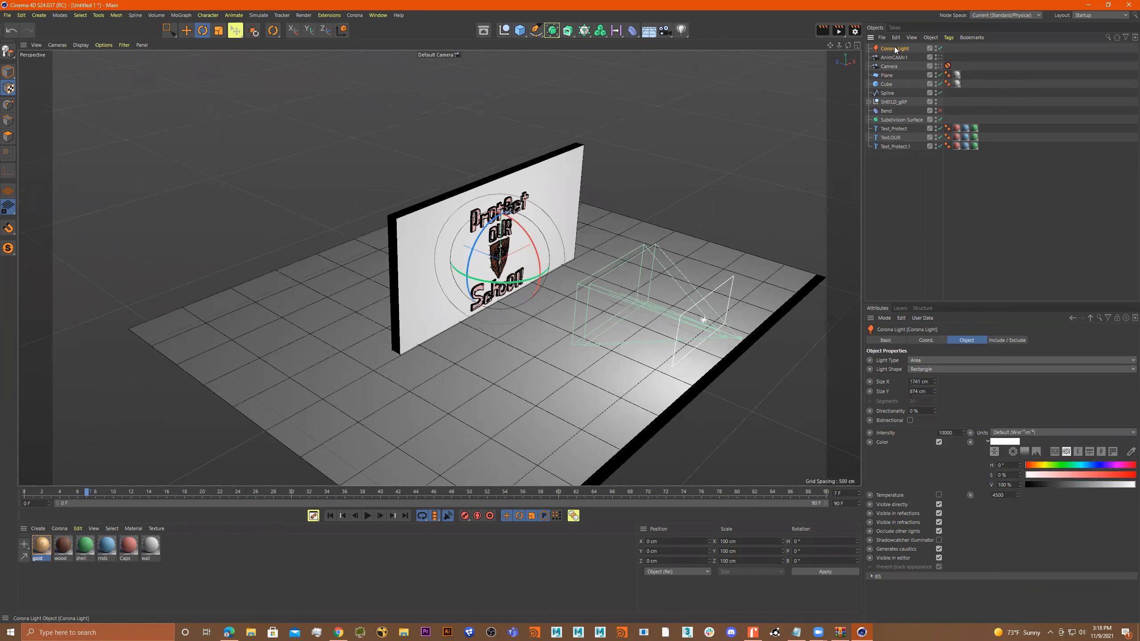
{"action": "left_click_drag", "start_coordinate": [673, 279], "coordinate": [693, 276], "text": "alt"}
{"action": "key", "text": "e"}
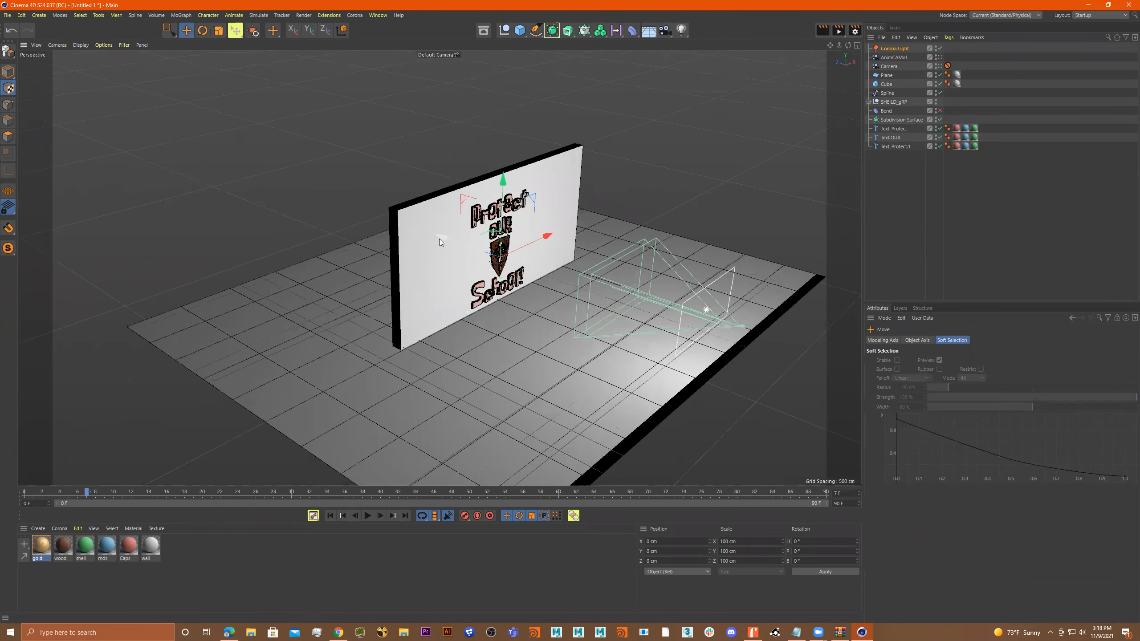
{"action": "key", "text": "ctrl+z"}
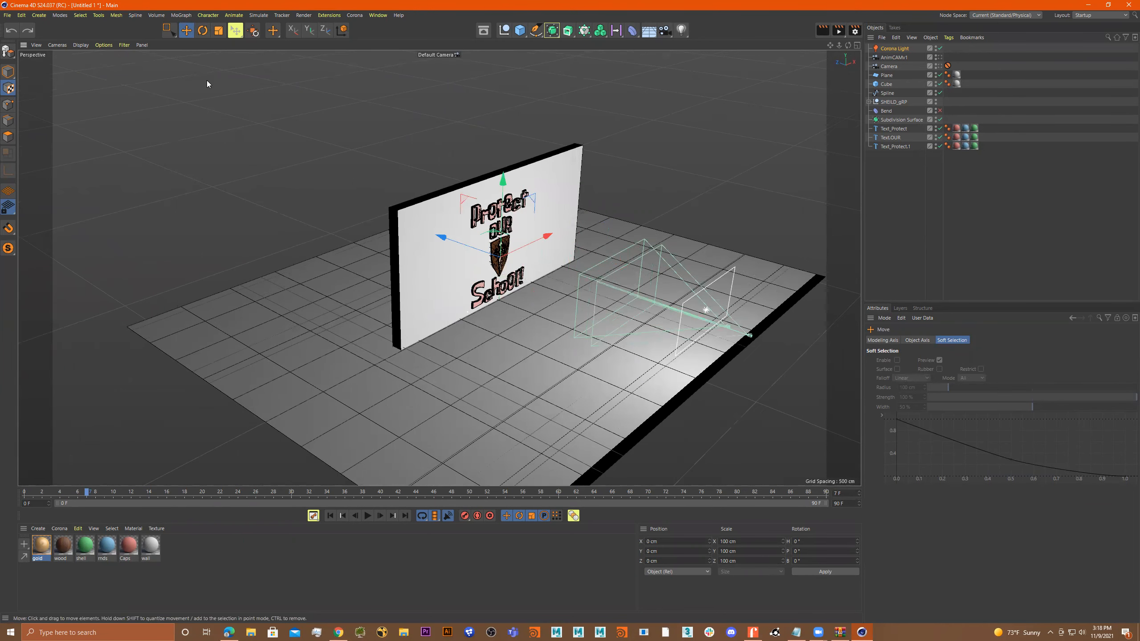
In Model mode, place the Corona Light at about Y 4209 cm, Z -3418 cm, pitched about -36° and enlarged to about 3309 by 1416 cm.
{"action": "left_click", "coordinate": [8, 72]}
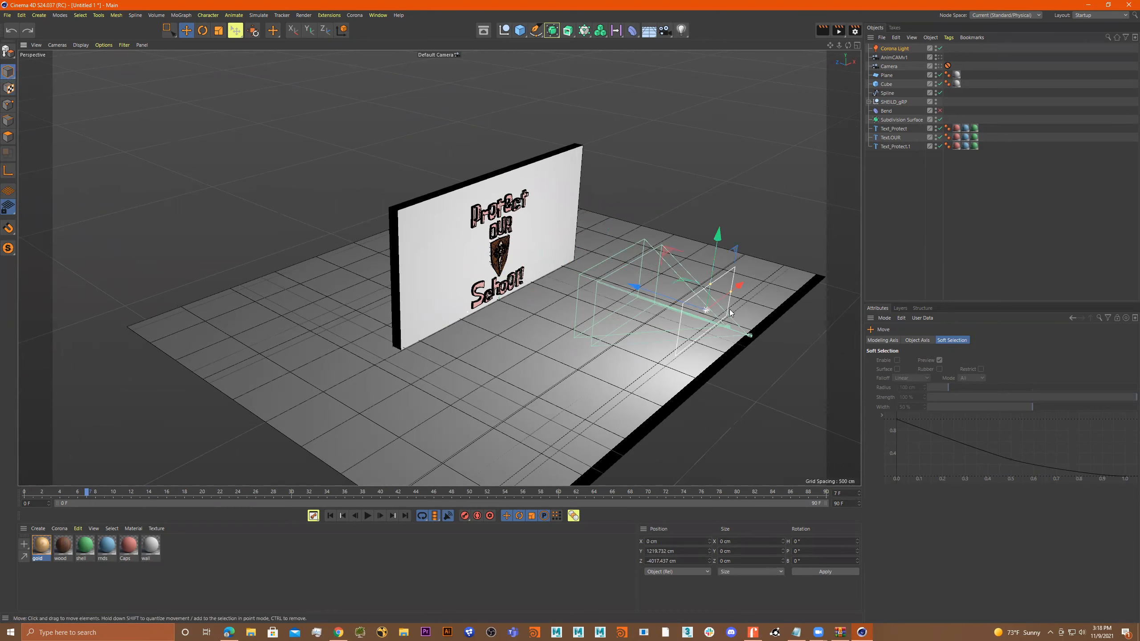
{"action": "left_click_drag", "start_coordinate": [710, 284], "coordinate": [603, 107]}
{"action": "key", "text": "r"}
{"action": "left_click_drag", "start_coordinate": [639, 151], "coordinate": [635, 168]}
{"action": "key", "text": "e"}
{"action": "left_click_drag", "start_coordinate": [548, 210], "coordinate": [702, 193]}
{"action": "left_click_drag", "start_coordinate": [695, 199], "coordinate": [732, 140], "text": "alt"}
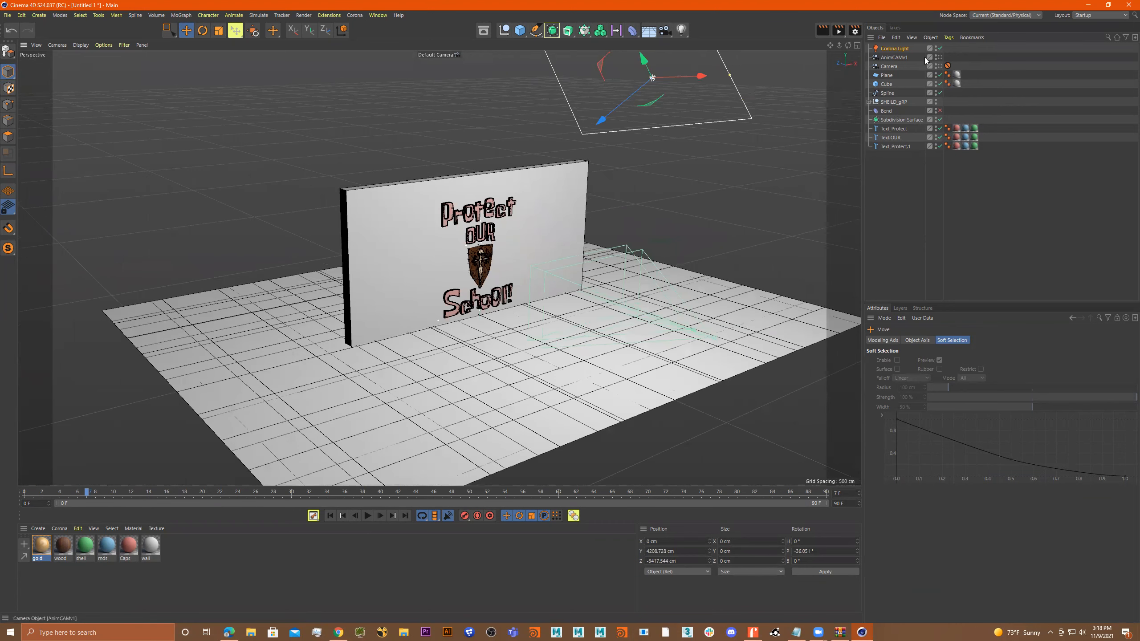
Look through the AnimCAMv1 camera and start a Corona interactive rendering.
{"action": "left_click", "coordinate": [939, 57]}
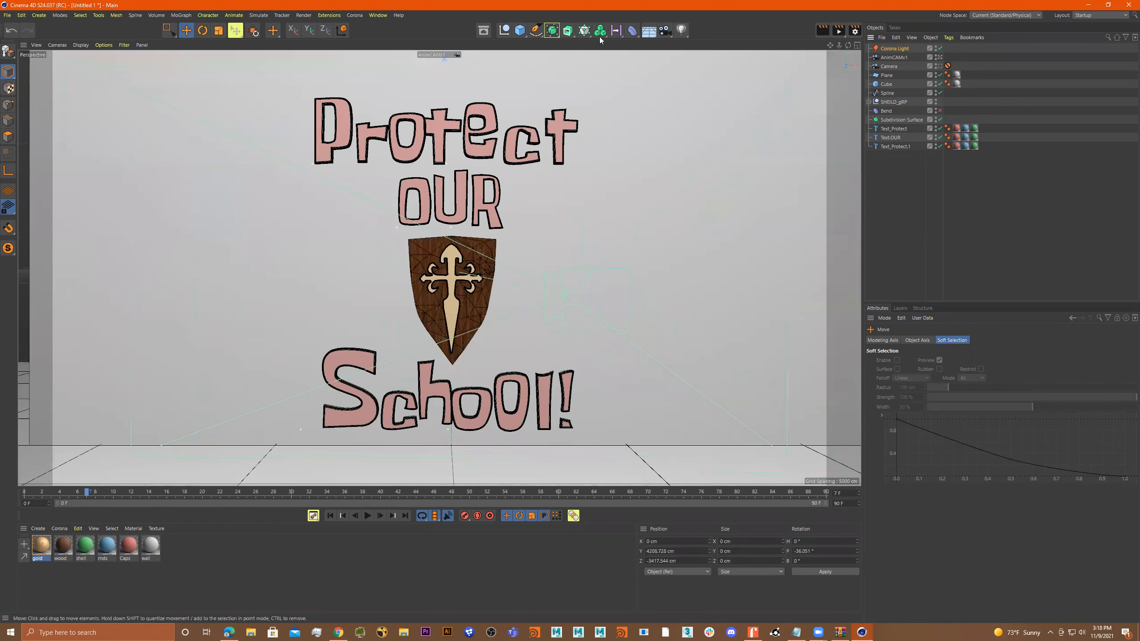
{"action": "left_click", "coordinate": [369, 16]}
{"action": "left_click", "coordinate": [355, 16]}
{"action": "left_click", "coordinate": [355, 16]}
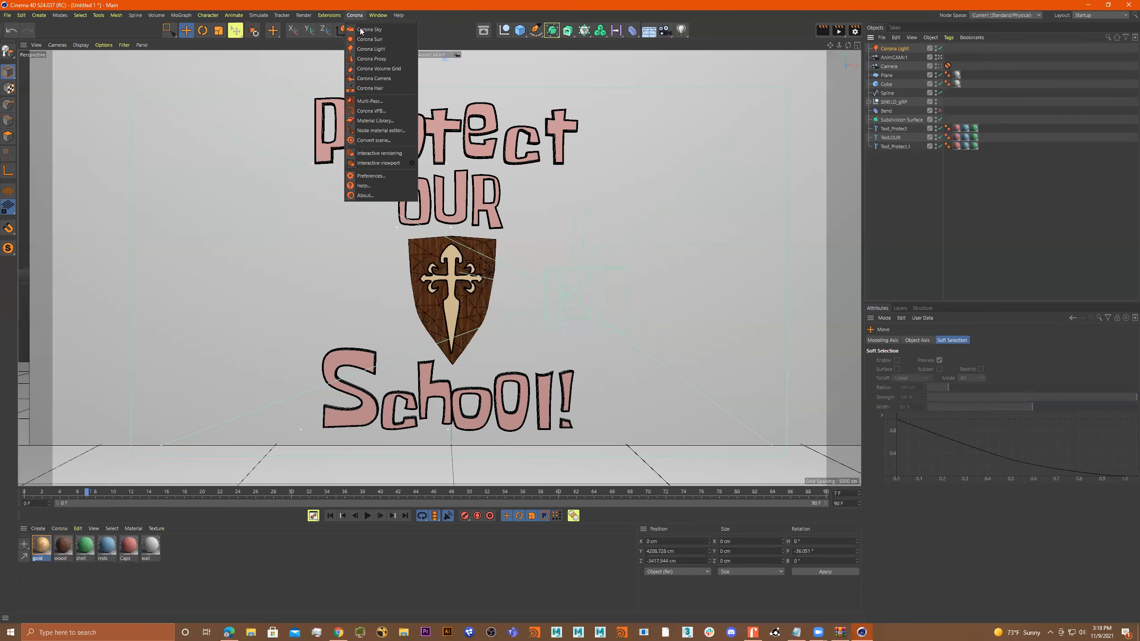
{"action": "left_click", "coordinate": [380, 153]}
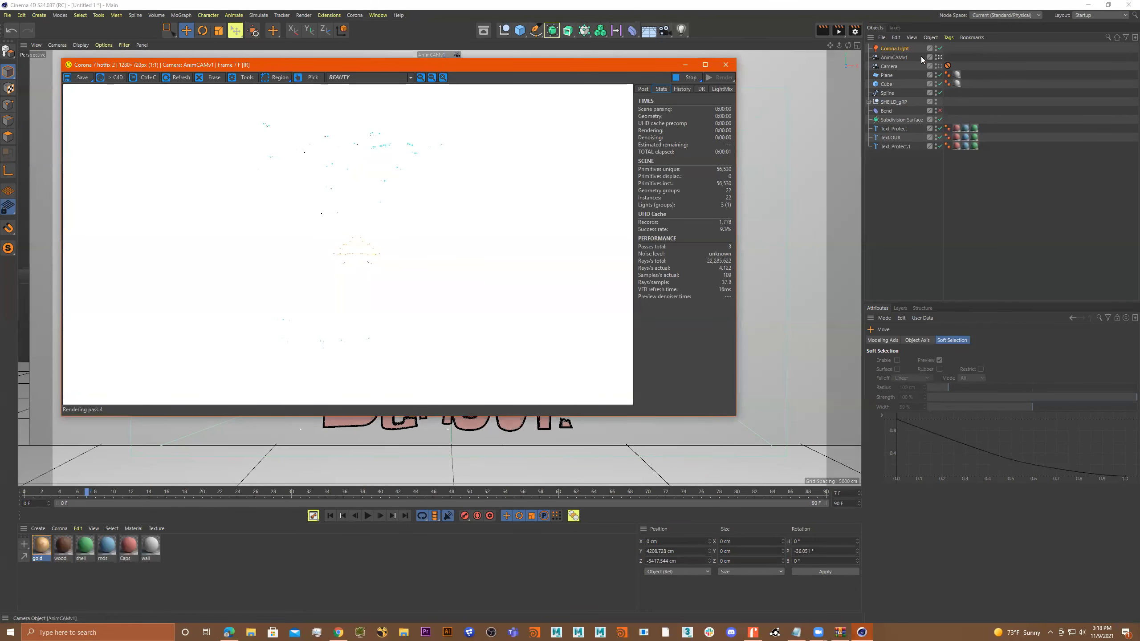
Try Corona Light intensities of 50 and 25, settle on 10, and close the interactive render window.
{"action": "left_click", "coordinate": [899, 48]}
{"action": "left_click", "coordinate": [947, 433]}
{"action": "type", "text": "50"}
{"action": "key", "text": "Return"}
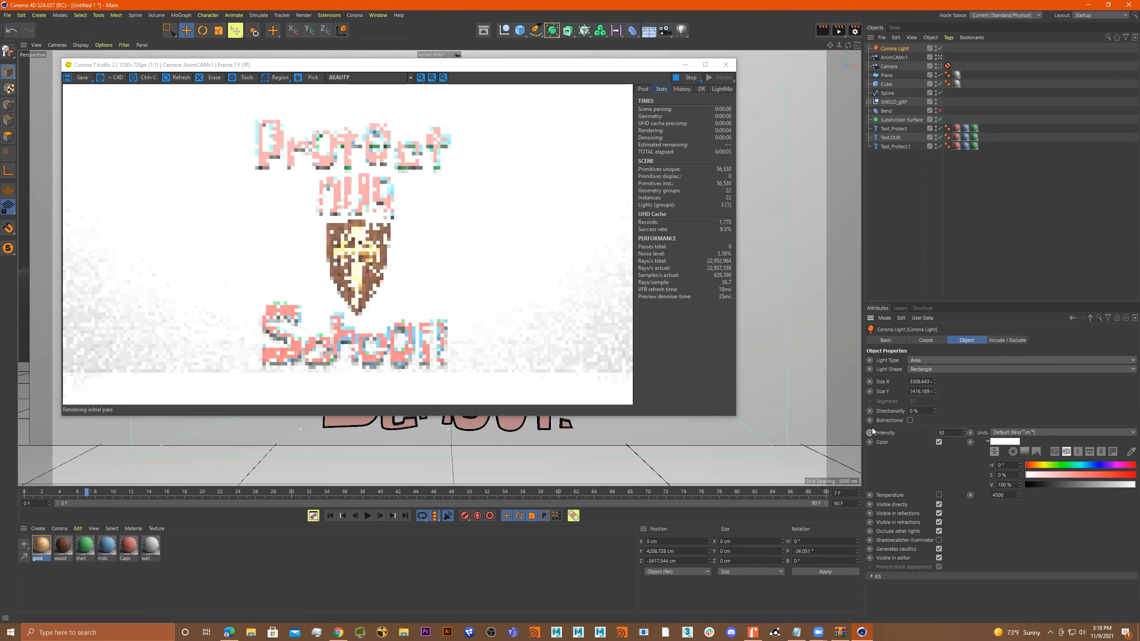
{"action": "type", "text": "25"}
{"action": "key", "text": "Return"}
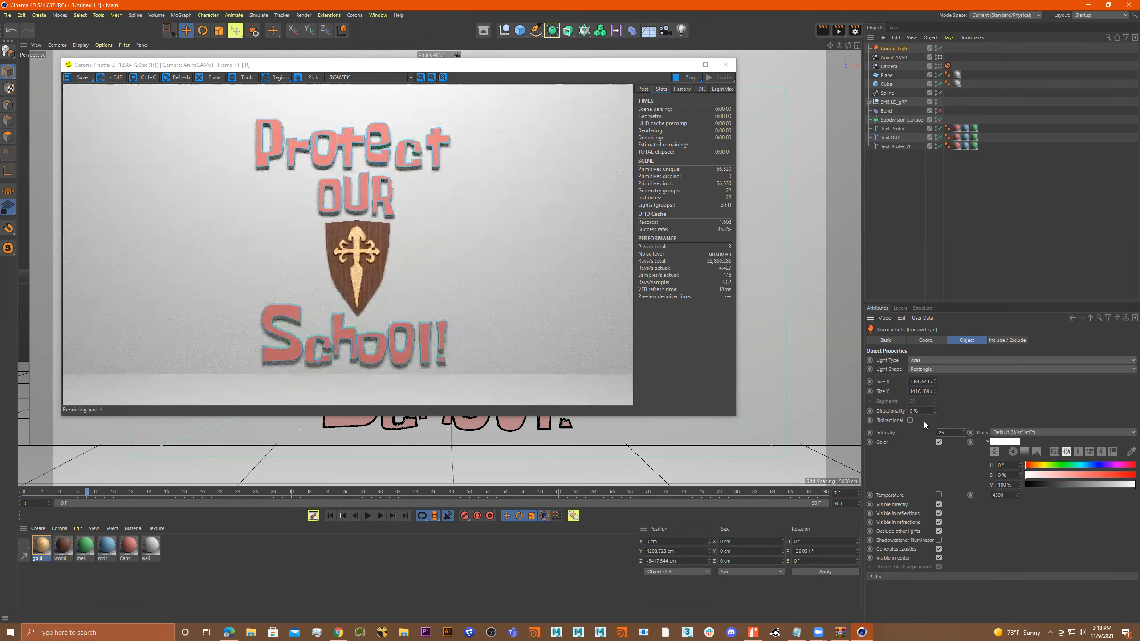
{"action": "left_click_drag", "start_coordinate": [960, 436], "coordinate": [862, 435]}
{"action": "type", "text": "10"}
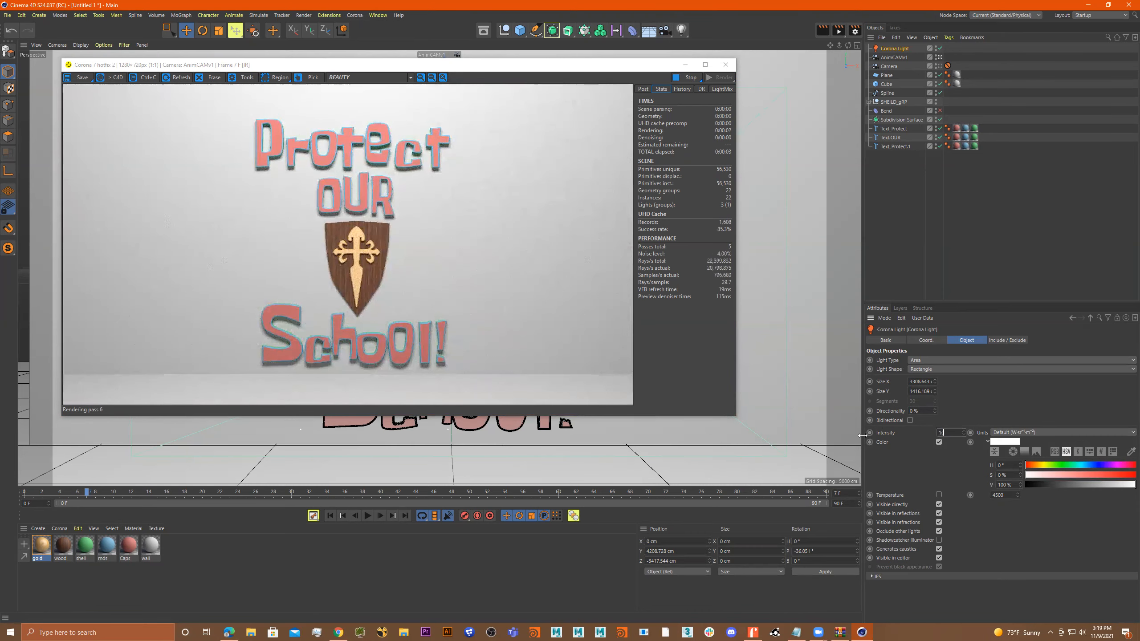
{"action": "key", "text": "Return"}
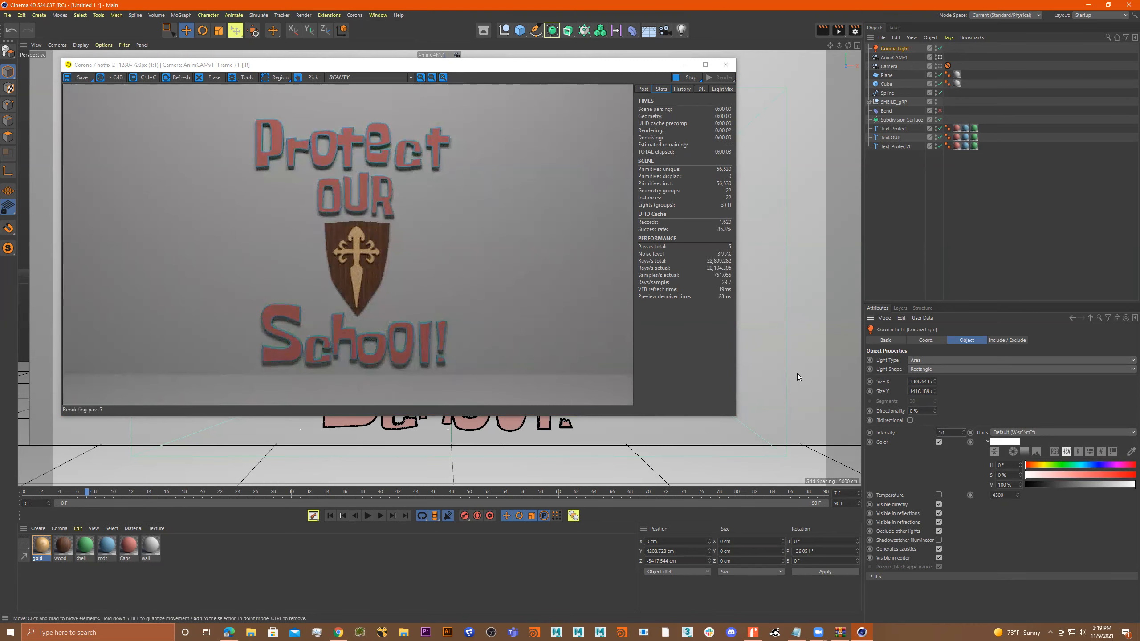
{"action": "left_click", "coordinate": [725, 64]}
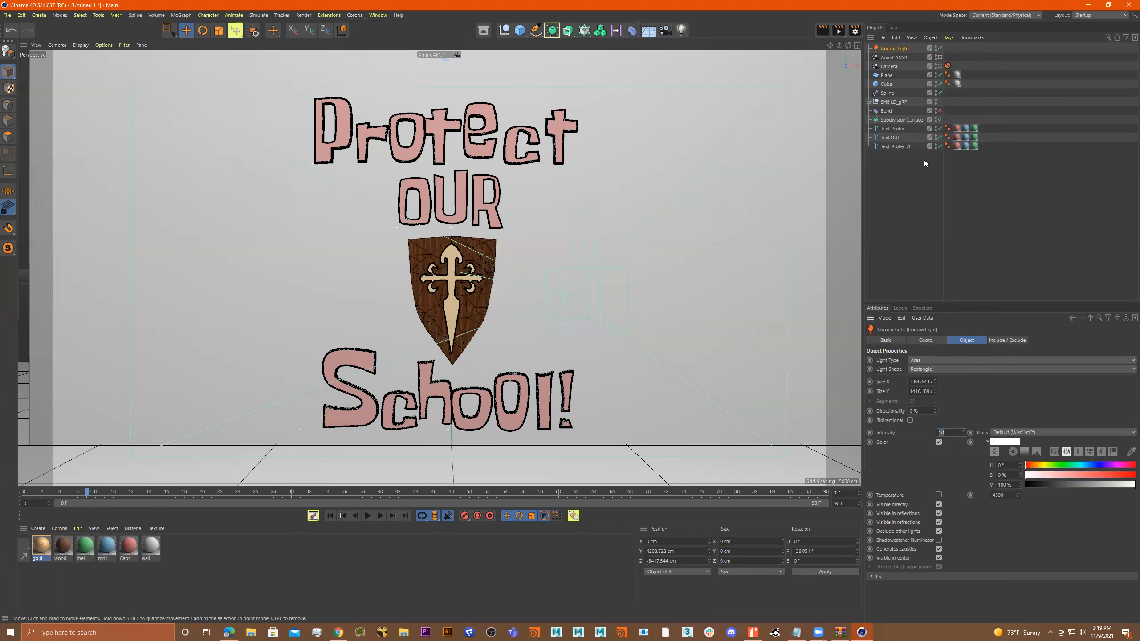
Disable the Corona Light in the scene.
{"action": "left_click", "coordinate": [355, 16]}
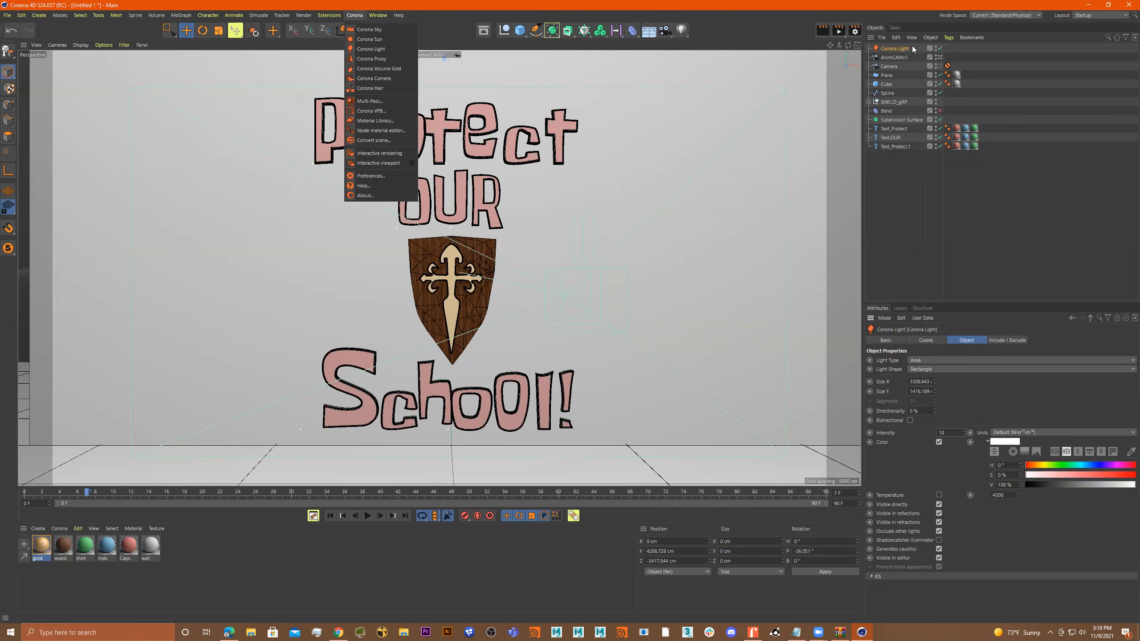
{"action": "left_click", "coordinate": [939, 47]}
{"action": "left_click", "coordinate": [937, 47]}
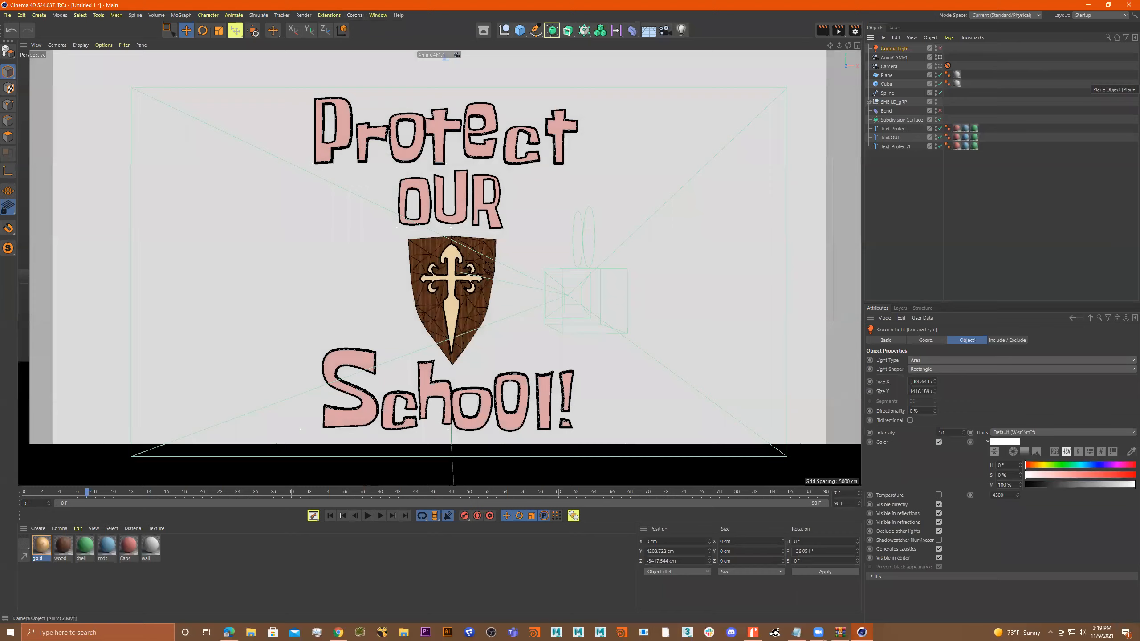